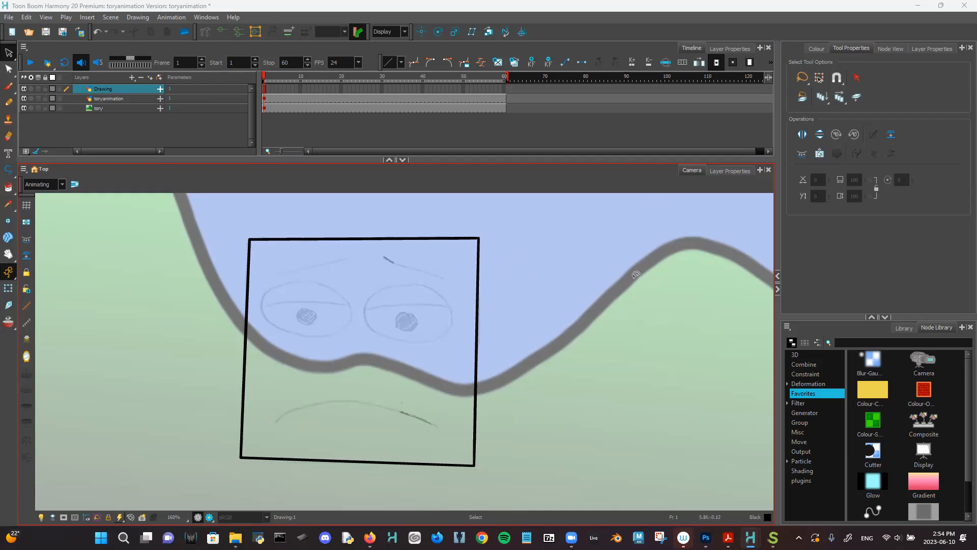
- Zoom the Camera view to about 200% on the square face and pick the Polyline tool
key("1")
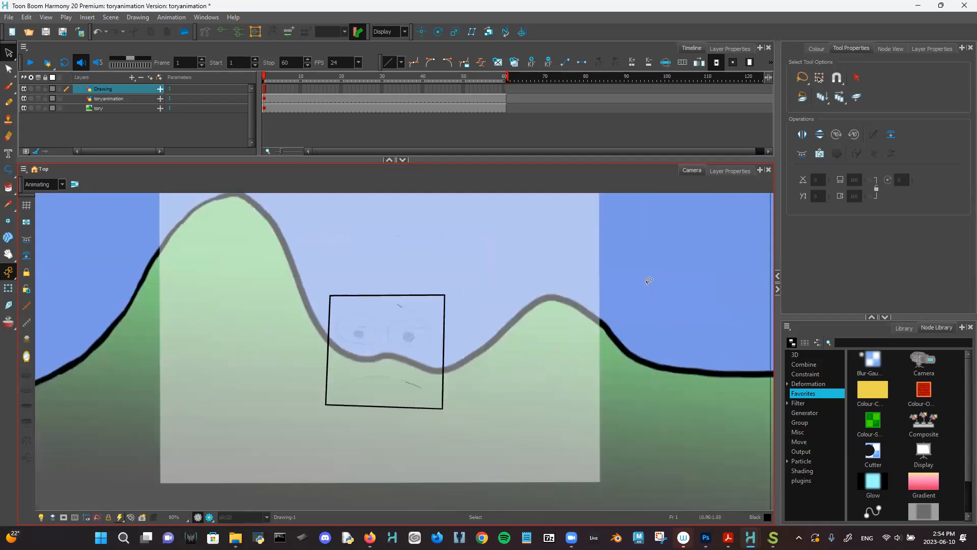
key("2")
key("2")
key("2")
key("2")
scroll(580, 332, "up", 2)
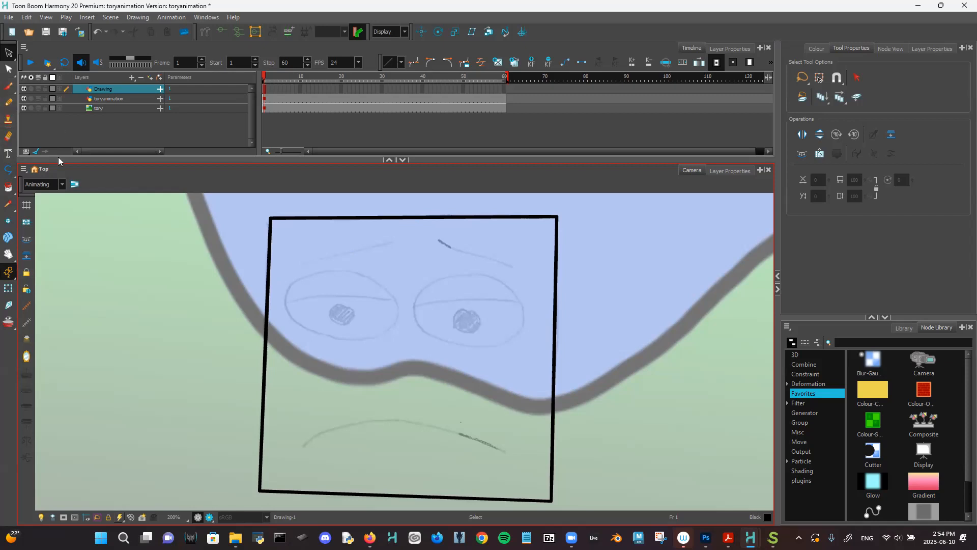
left_click(10, 171)
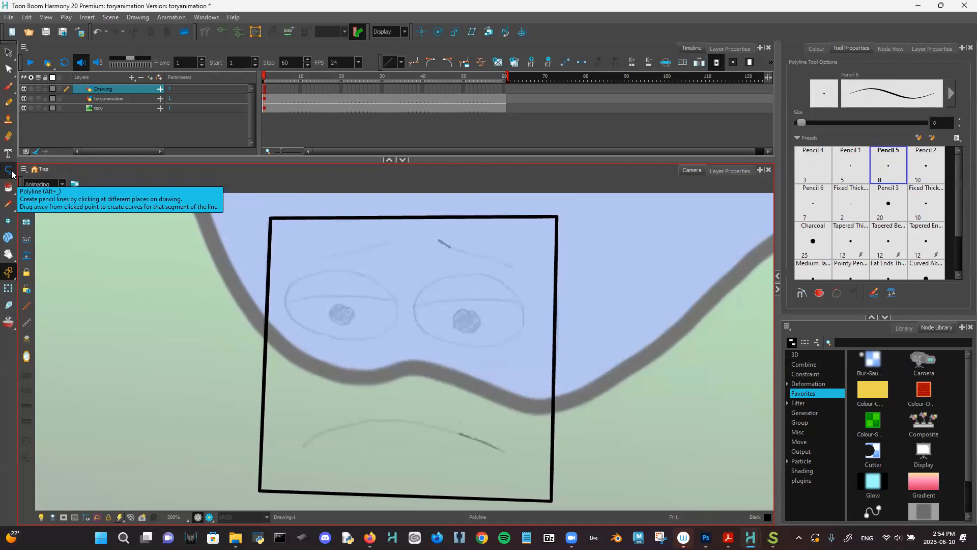
- Switch to the Line tool and draw a straight thick line over the left eyebrow sketch
right_click(12, 174)
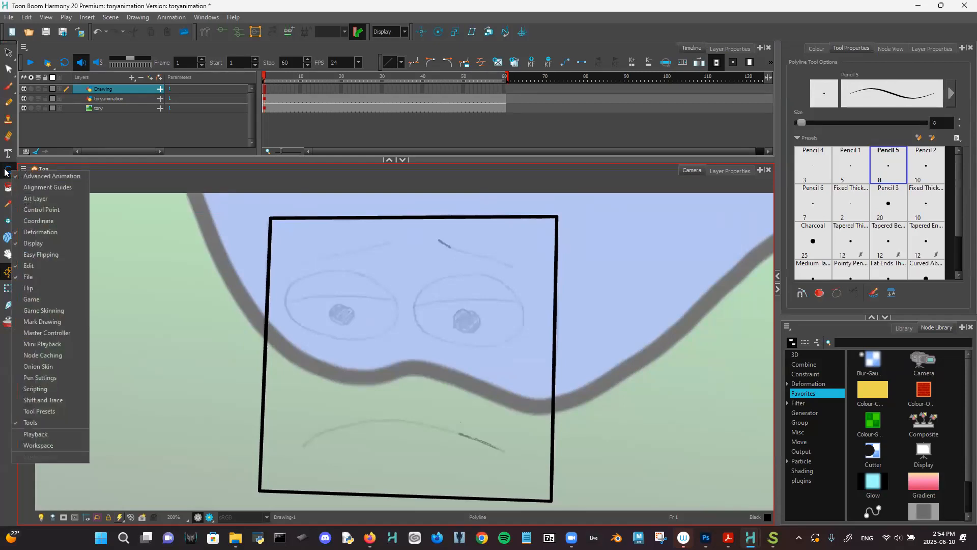
left_click(5, 172)
left_click(31, 192)
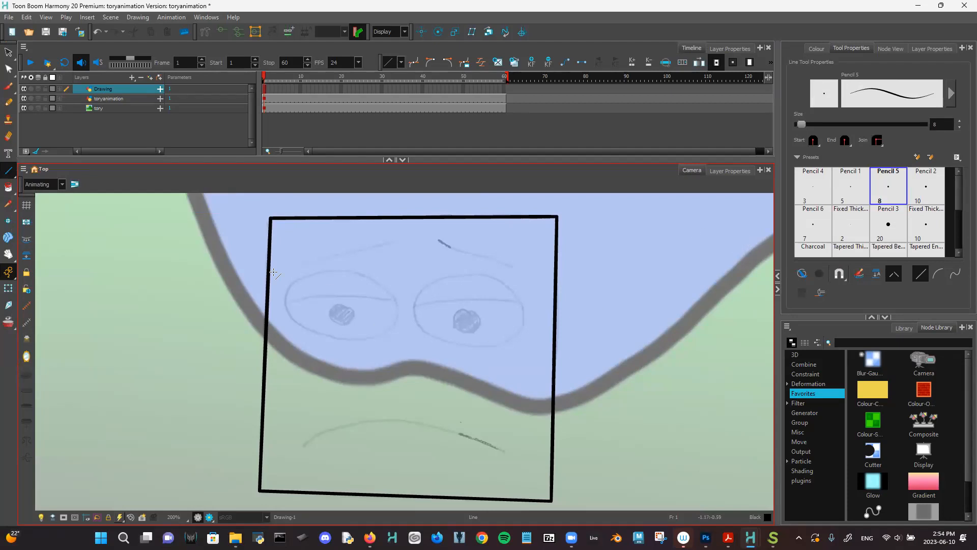
left_click_drag(297, 265, 396, 240)
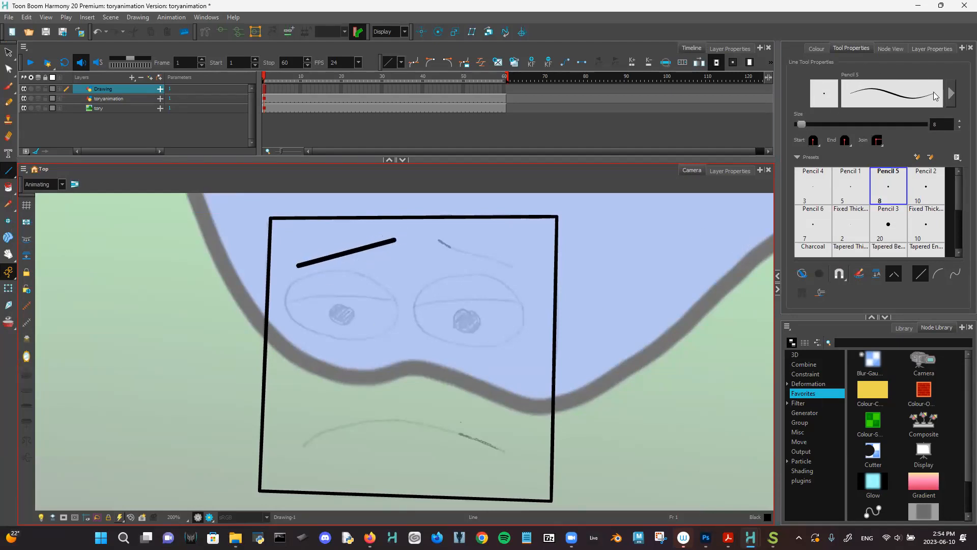
scroll(961, 188, "down", 2)
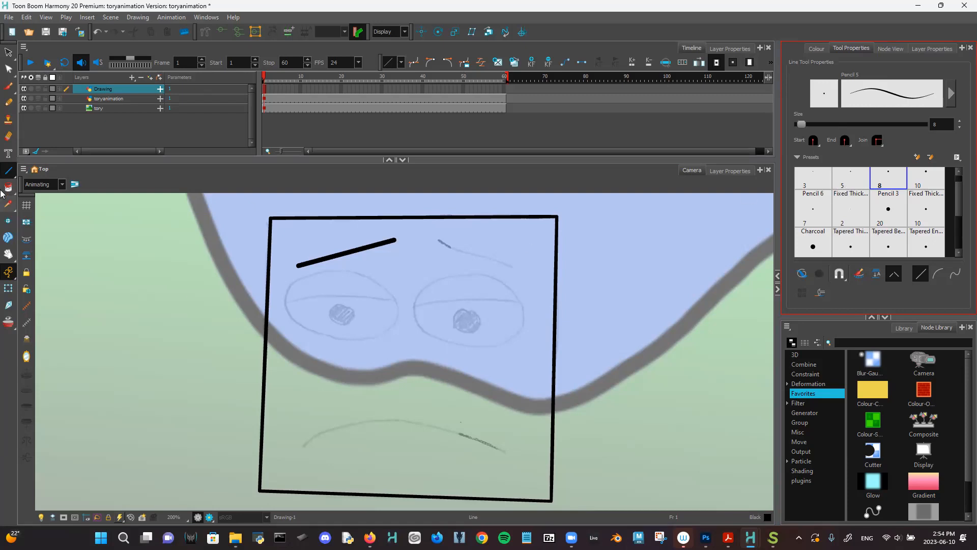
- Select the left eyebrow stroke and set its Maximum Size to 6
left_click(8, 52)
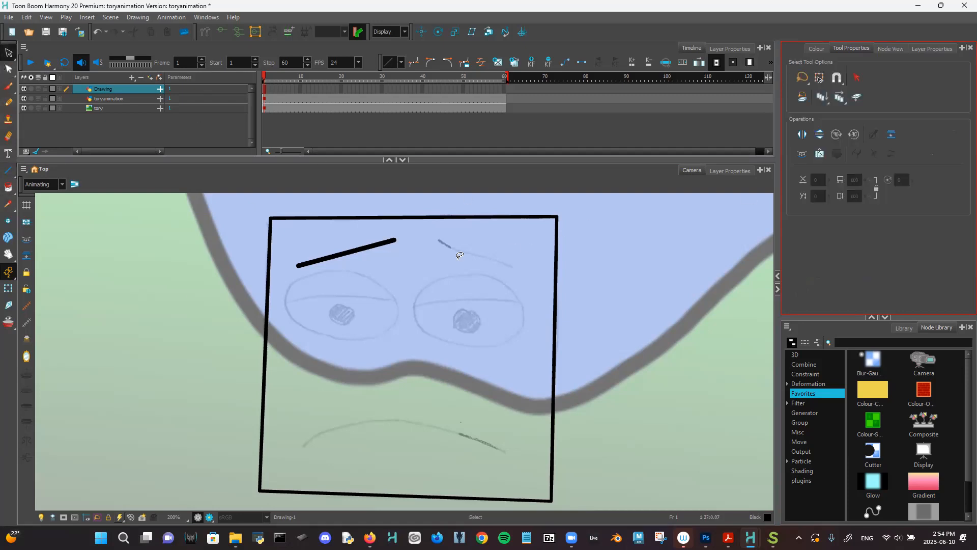
left_click(350, 251)
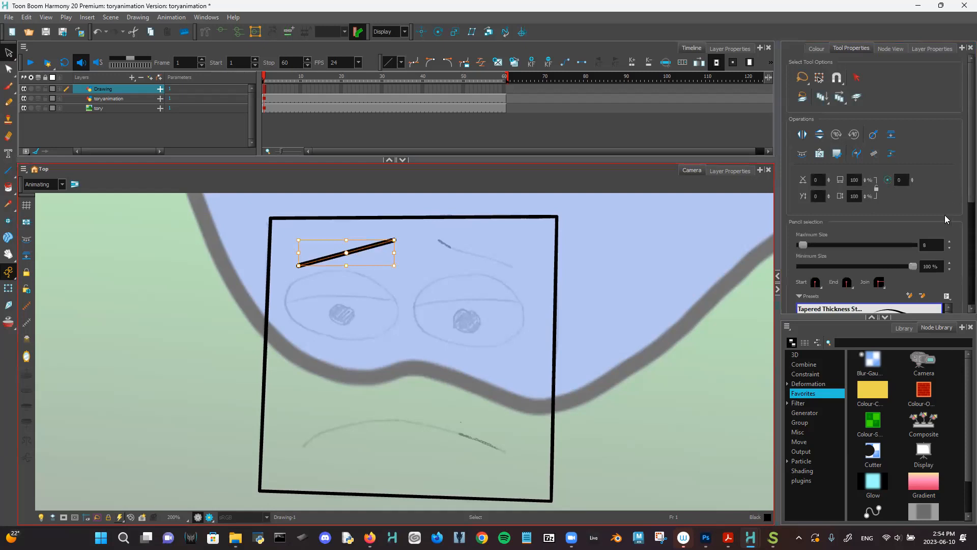
left_click(950, 252)
left_click(949, 251)
left_click(950, 252)
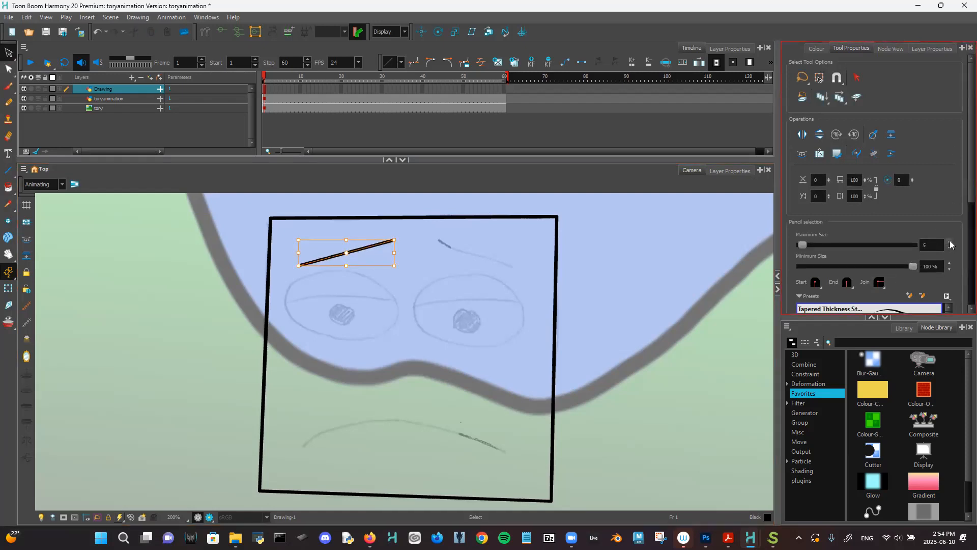
left_click(950, 242)
left_click(949, 243)
left_click(949, 252)
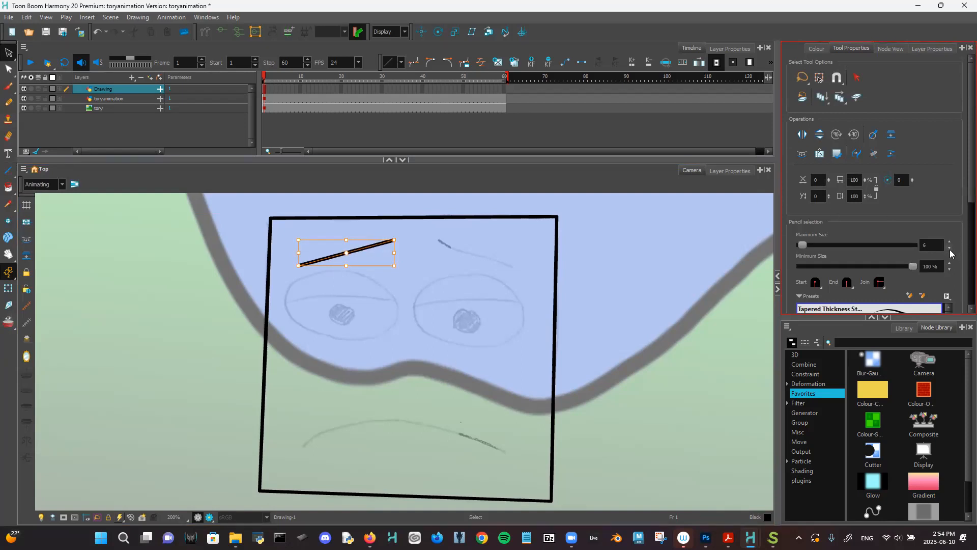
- Reselect the left eyebrow stroke and centre it in the view
left_click(461, 329)
left_click(356, 248)
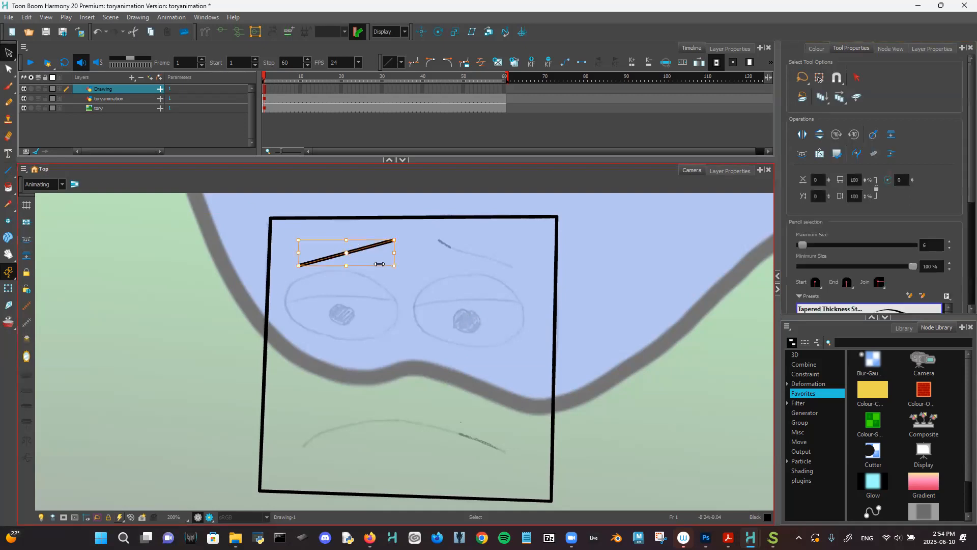
scroll(375, 278, "up", 5)
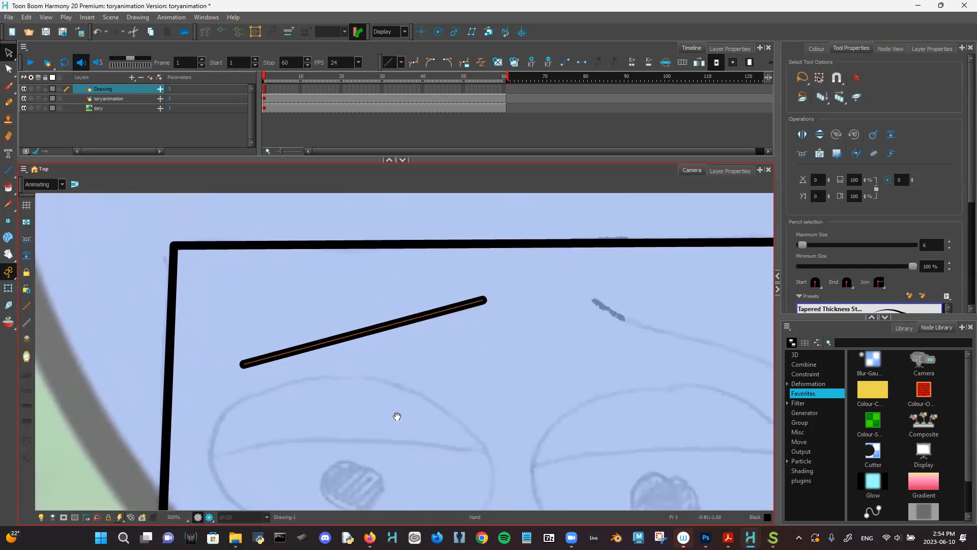
left_click_drag(397, 416, 391, 416)
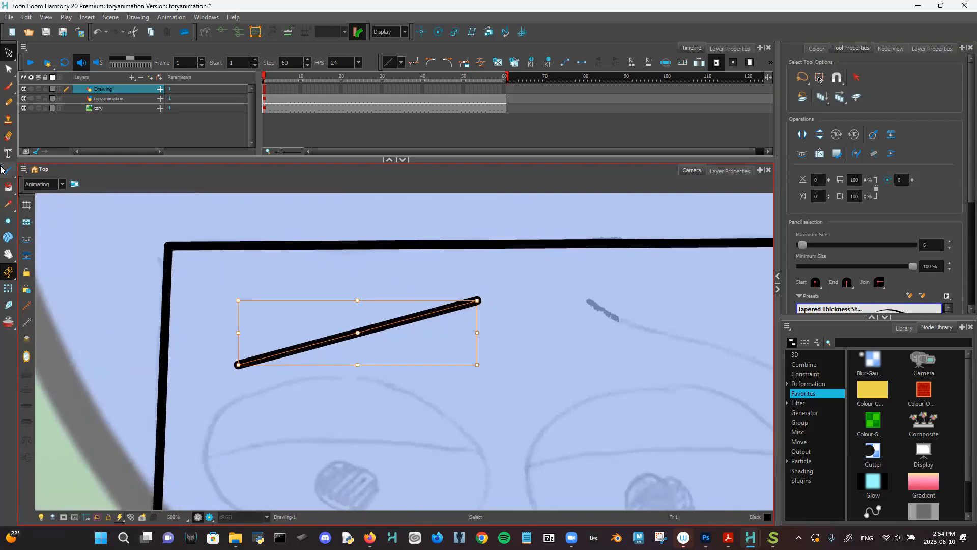
left_click(7, 72)
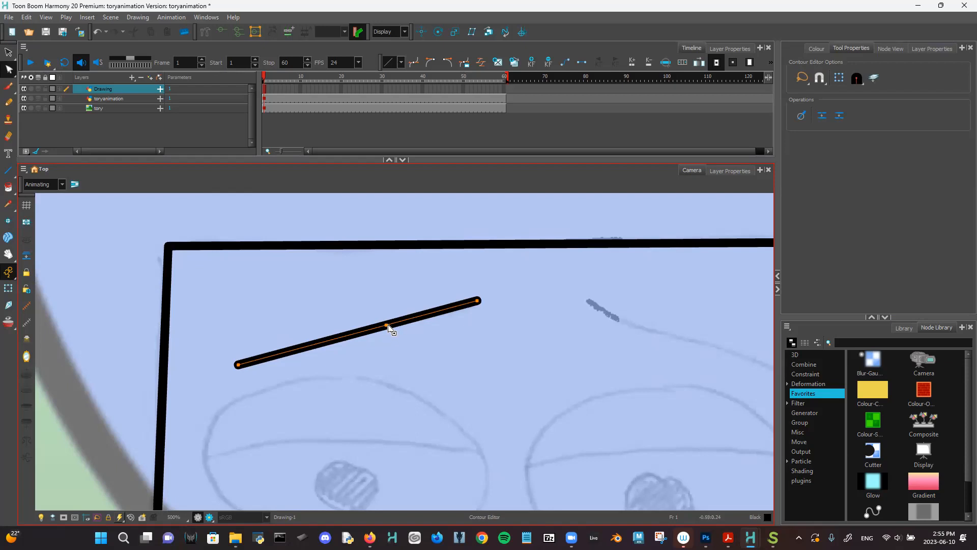
- Try raising the middle of the left eyebrow with the Contour Editor, then undo it
key("alt+s")
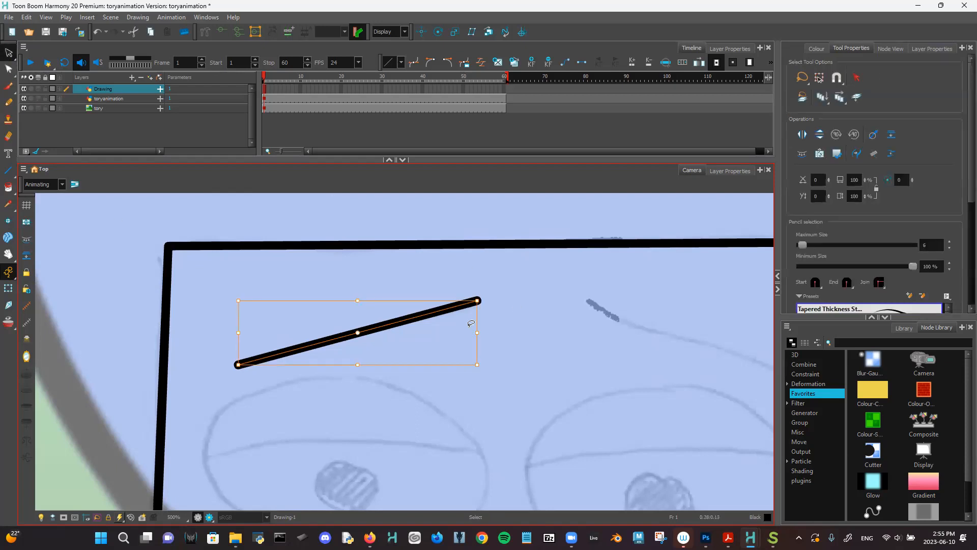
left_click(4, 70)
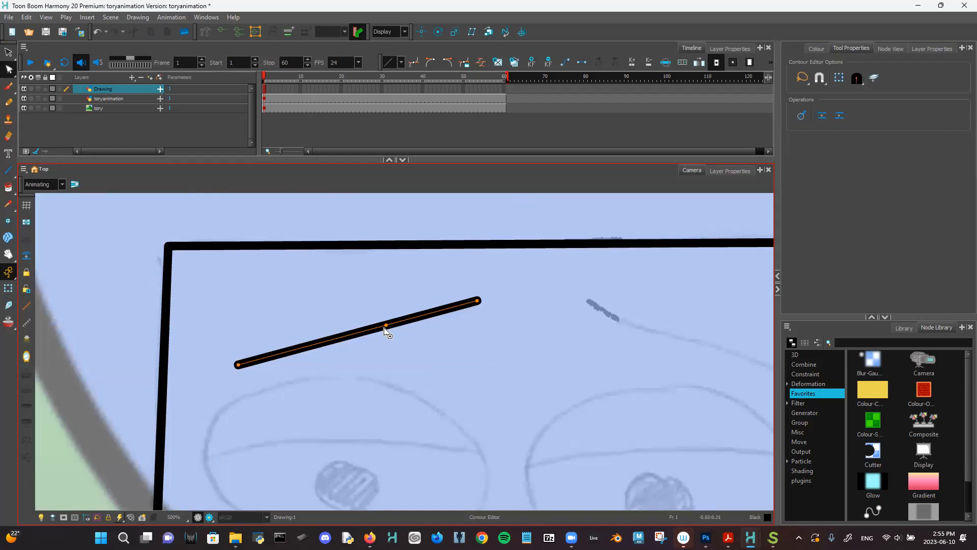
left_click_drag(386, 324, 381, 313)
key("ctrl+z")
key("ctrl+shift+z")
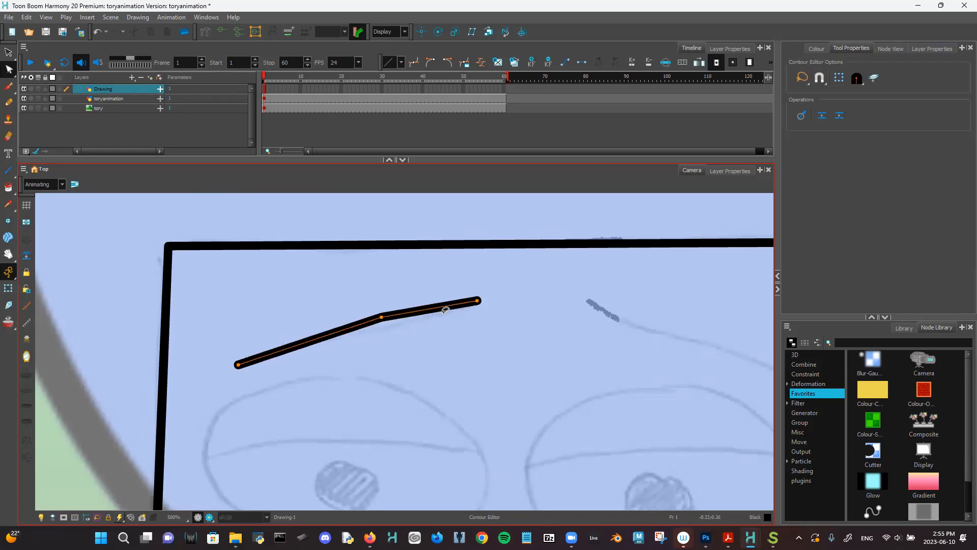
key("ctrl+z")
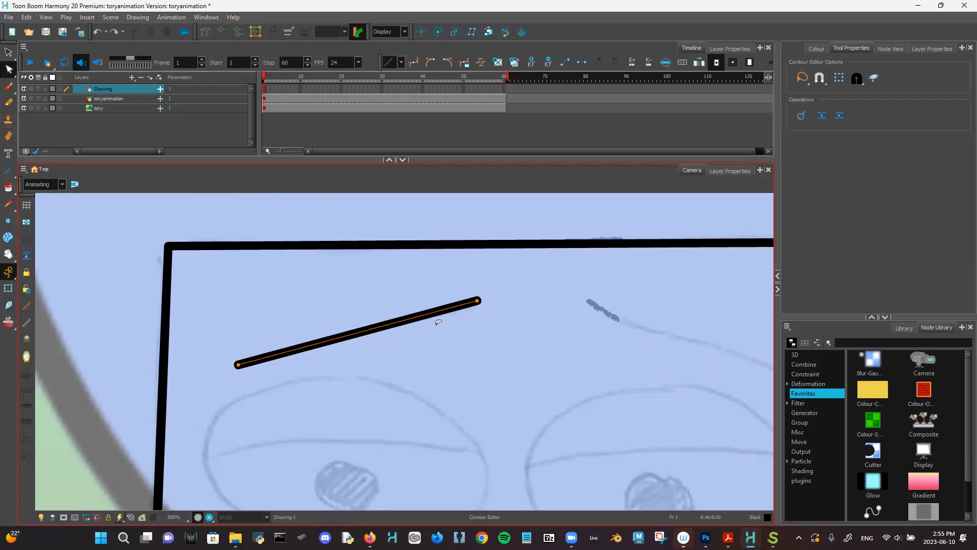
- Add three control points along the left eyebrow and bow it into a gentle curve
left_click(384, 327)
left_click(444, 311)
left_click(416, 319)
left_click_drag(412, 318, 392, 346)
key("ctrl+z")
left_click(418, 331)
mouse_move(403, 321)
left_mouse_down()
mouse_move(425, 336)
mouse_move(419, 327)
left_mouse_up()
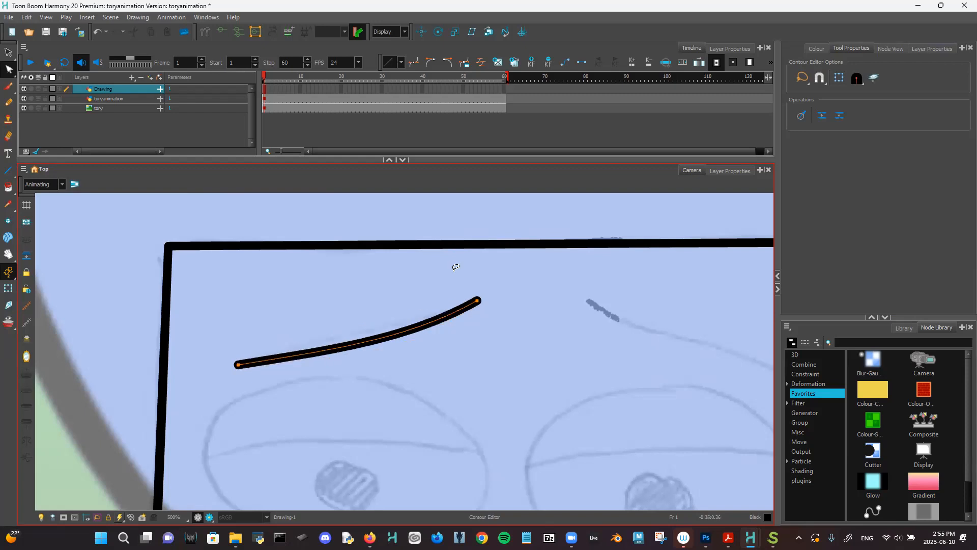
mouse_move(621, 343)
left_mouse_down()
mouse_move(524, 342)
mouse_move(497, 327)
left_mouse_up()
scroll(524, 330, "down", 2)
scroll(497, 327, "up", 1)
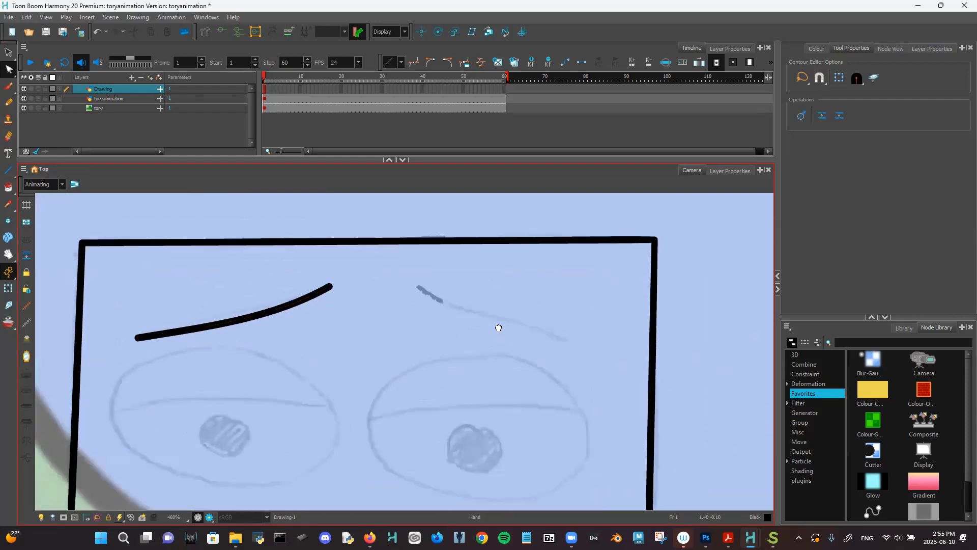
- Draw the right eyebrow as a straight line slanting down to the right, then choose the Pencil 1 preset
left_click(8, 170)
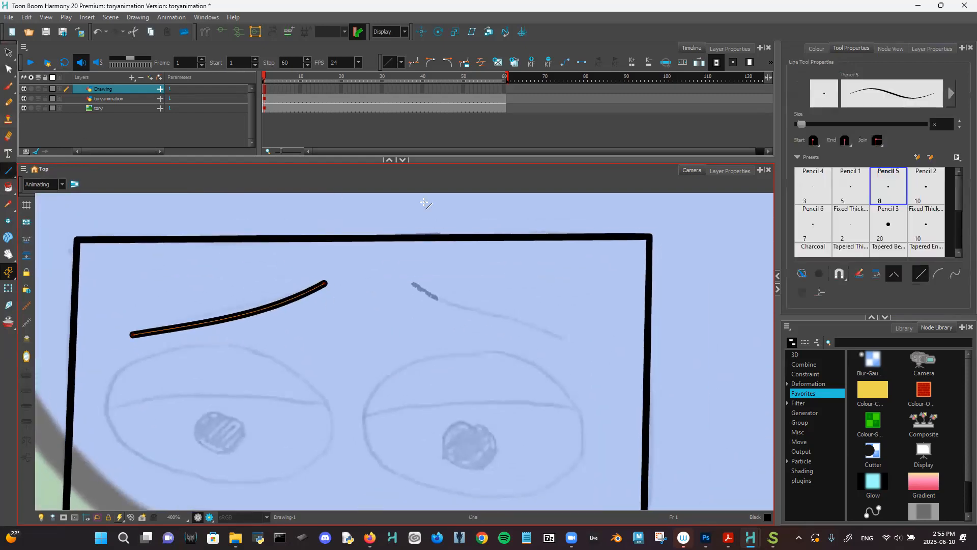
left_click_drag(407, 277, 588, 327)
key("ctrl+z")
mouse_move(386, 292)
left_mouse_down()
mouse_move(562, 291)
mouse_move(545, 332)
mouse_move(533, 254)
mouse_move(556, 290)
mouse_move(530, 381)
mouse_move(342, 399)
mouse_move(218, 389)
left_mouse_up()
mouse_move(209, 331)
left_mouse_down()
mouse_move(316, 219)
mouse_move(506, 226)
mouse_move(519, 326)
mouse_move(530, 303)
left_mouse_up()
key("ctrl+z")
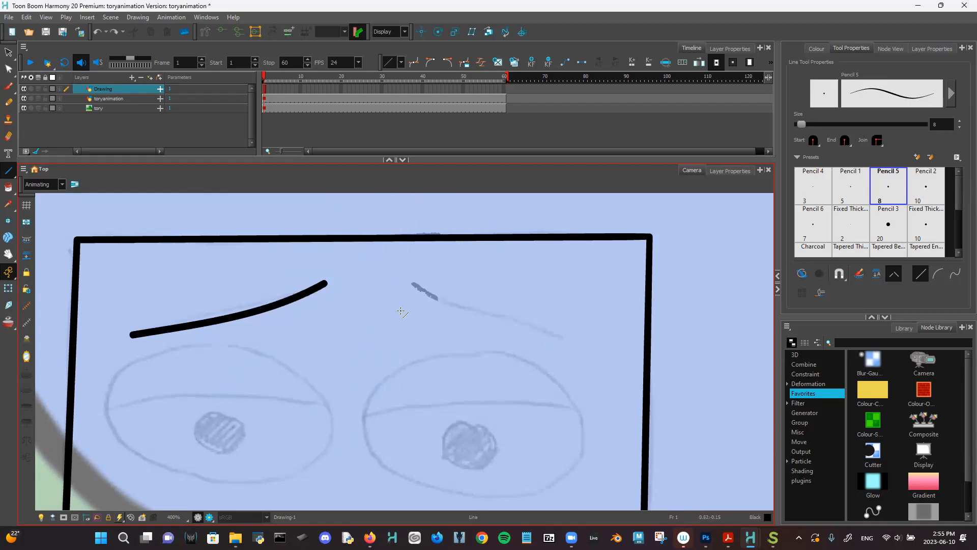
mouse_move(407, 284)
left_mouse_down()
mouse_move(513, 300)
mouse_move(577, 337)
left_mouse_up()
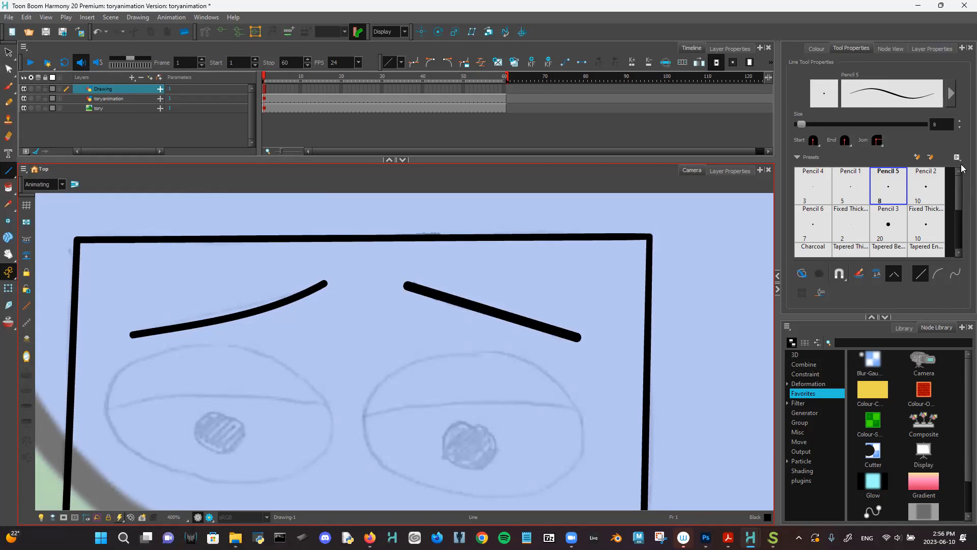
left_click(845, 187)
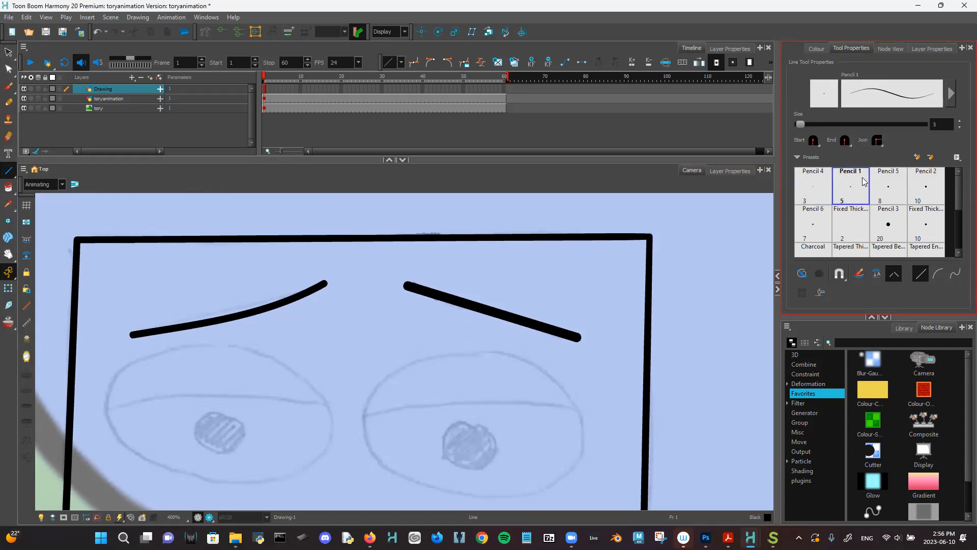
- Select the right eyebrow stroke and set its Maximum Size to 6
left_click(9, 55)
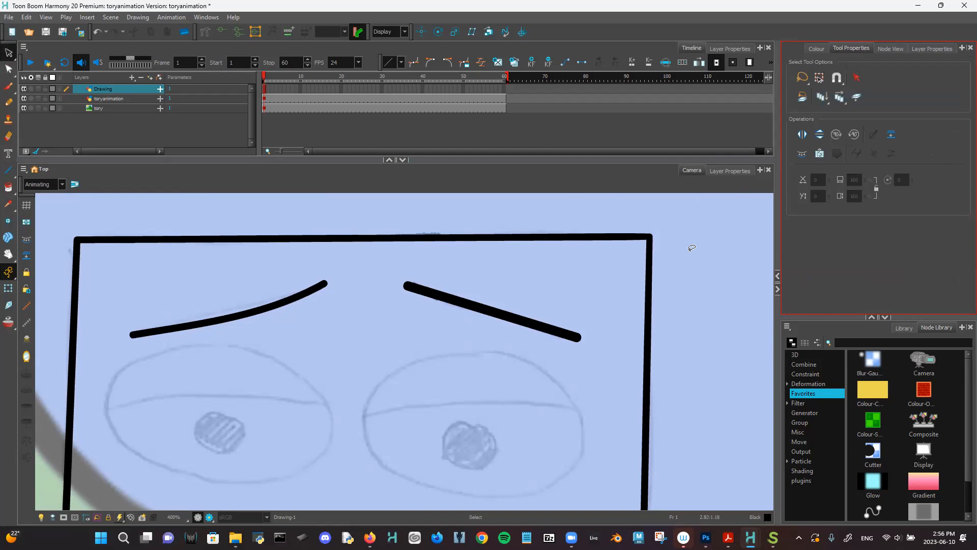
left_click(539, 324)
left_click(931, 245)
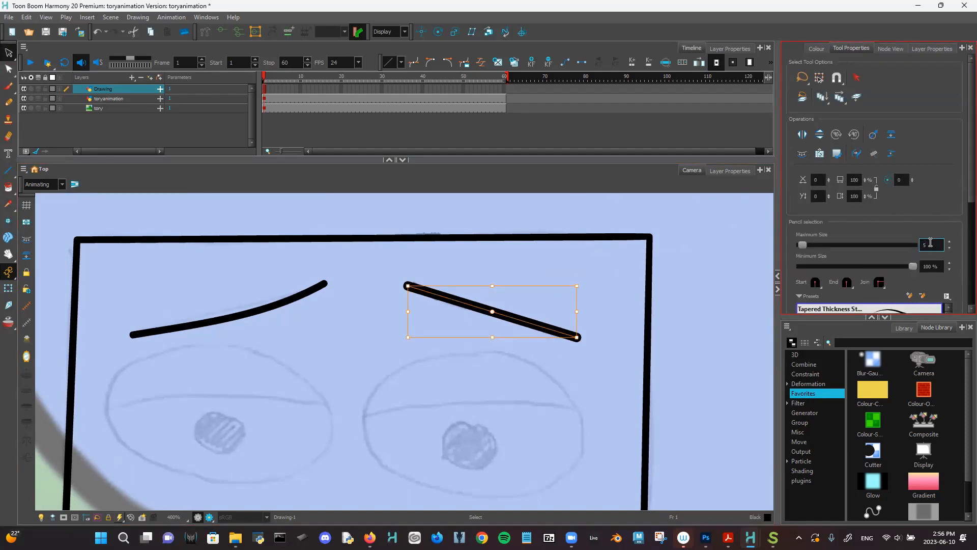
key("Return")
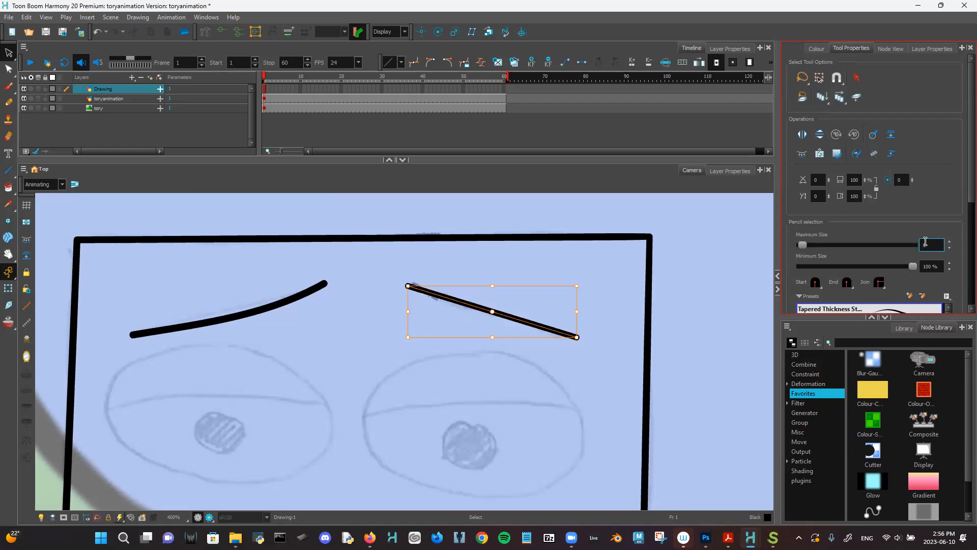
type("6")
key("Return")
left_click(568, 457)
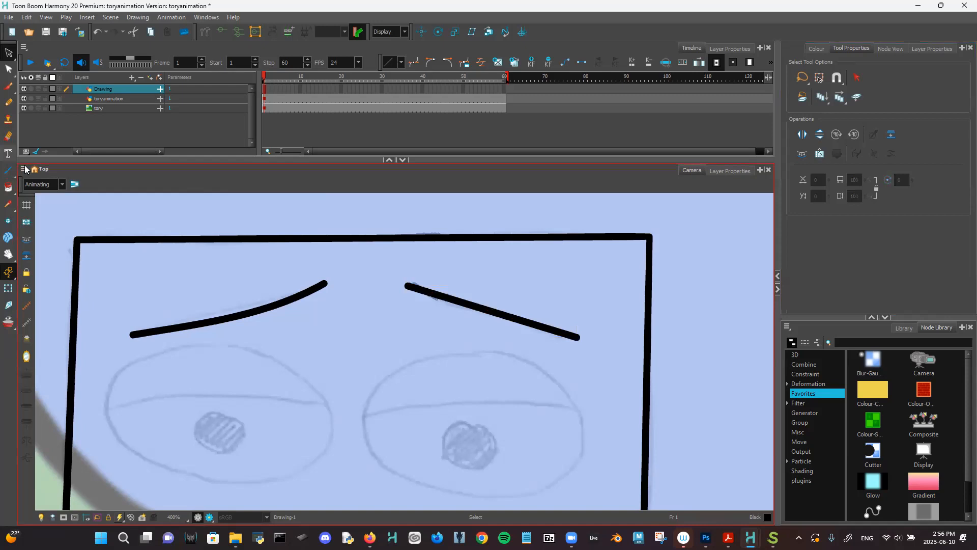
left_click(8, 71)
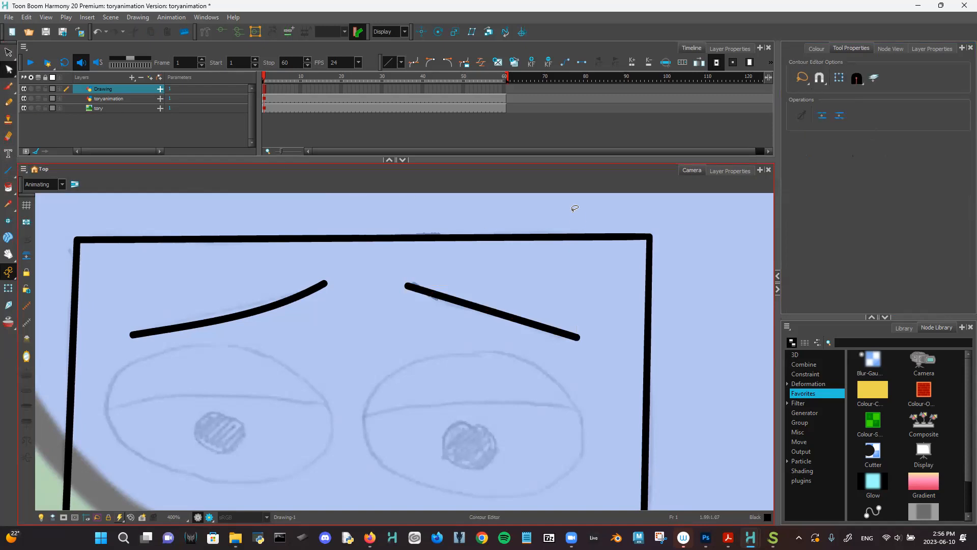
- Add control points to the right eyebrow and bend it downward from its middle
key("2")
left_click_drag(486, 311, 451, 310)
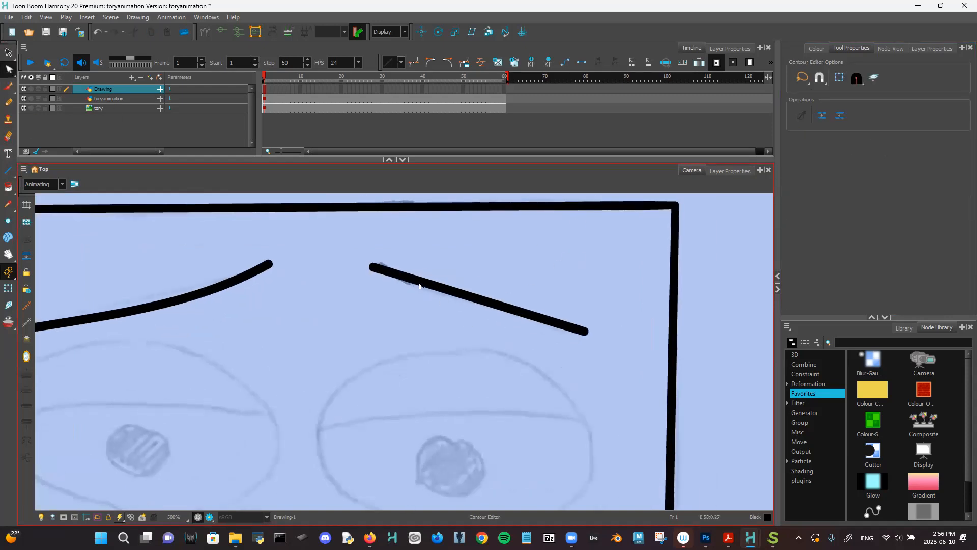
left_click(443, 287)
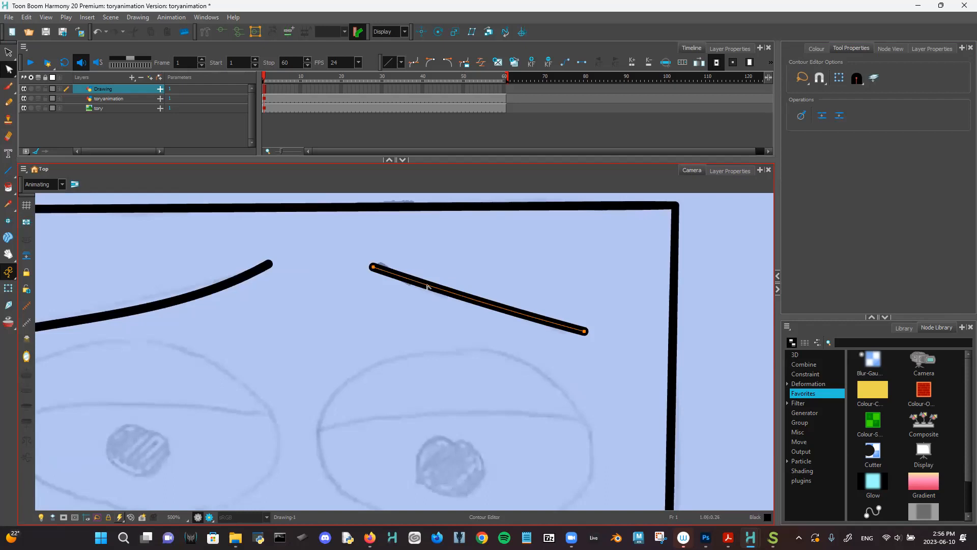
mouse_move(431, 289)
left_mouse_down()
mouse_move(401, 312)
mouse_move(402, 291)
mouse_move(382, 273)
mouse_move(423, 267)
mouse_move(418, 295)
left_mouse_up()
key("ctrl+z")
key("ctrl+z")
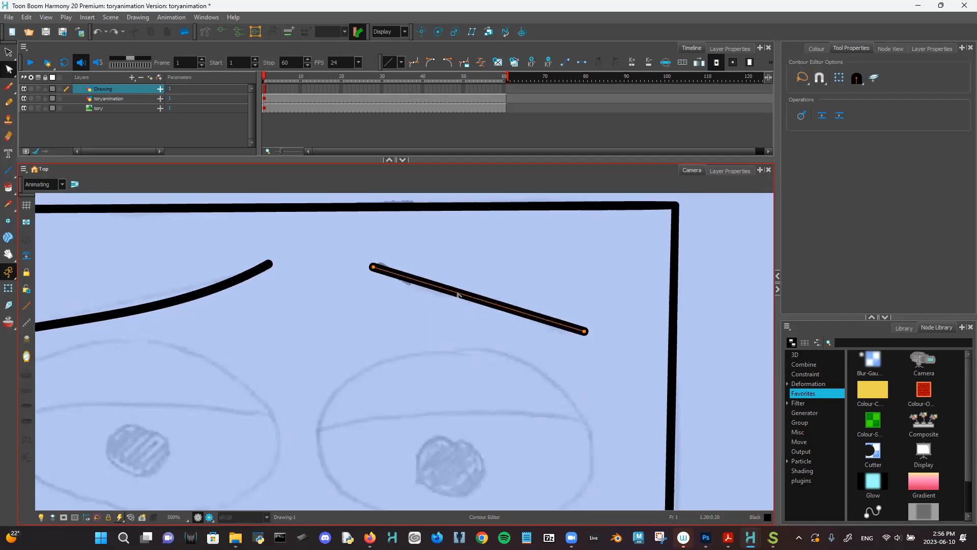
left_click(419, 281, "ctrl")
left_click(471, 297, "ctrl")
mouse_move(421, 286)
left_mouse_down()
mouse_move(433, 300)
mouse_move(461, 297)
left_mouse_up()
key("ctrl+z")
left_click(513, 260)
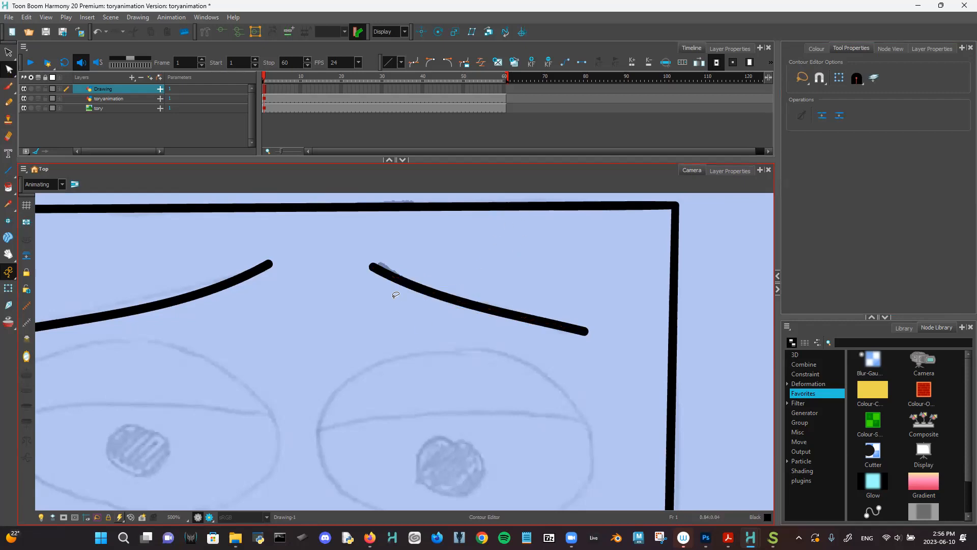
- Add a point near the right eyebrow's inner end and reshape the inner curve
left_click(392, 279)
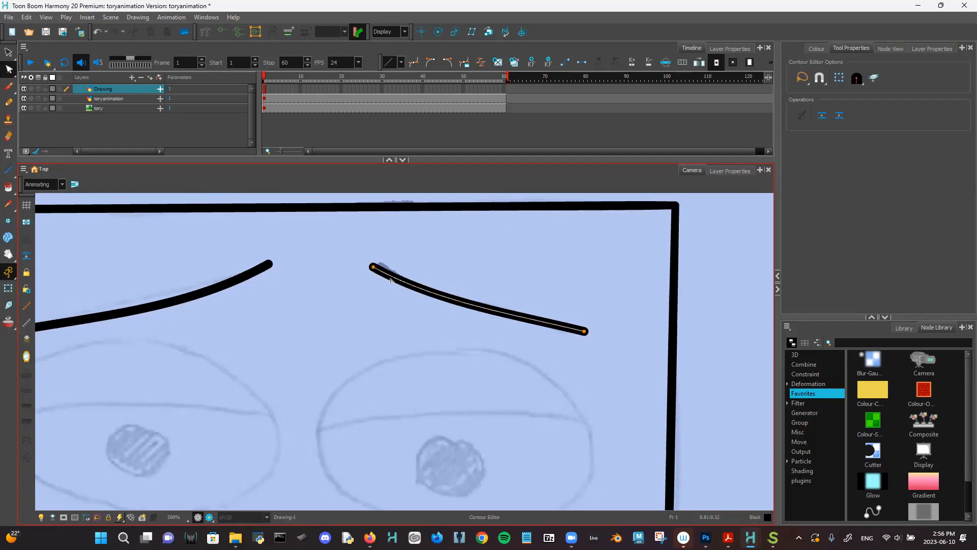
left_click(387, 275)
left_click_drag(377, 263, 383, 263)
key("ctrl+z")
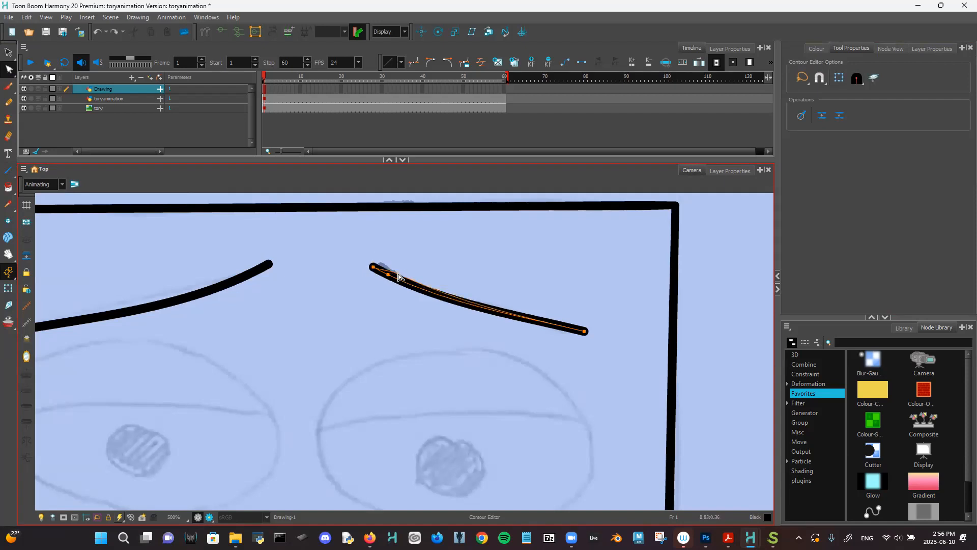
left_click_drag(399, 281, 403, 287)
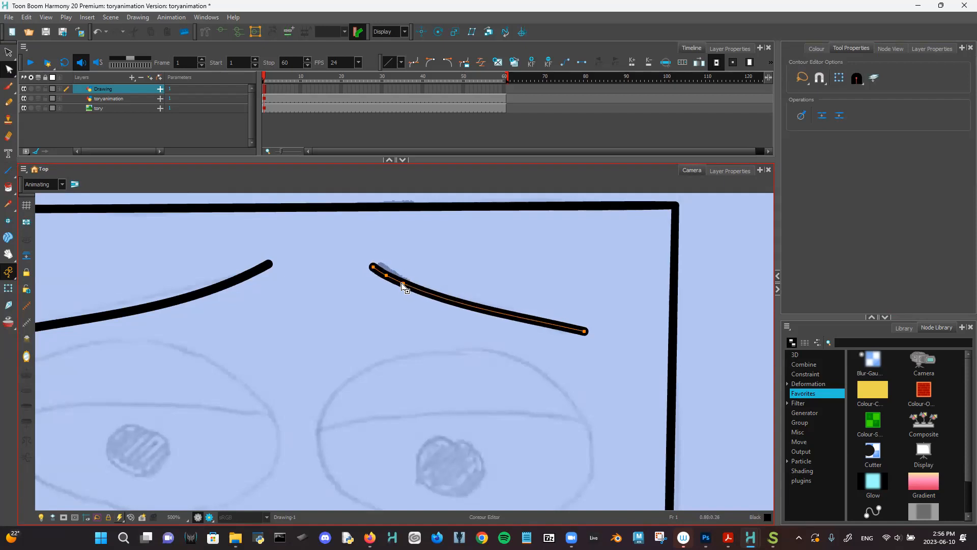
left_click_drag(377, 273, 371, 261)
key("ctrl+z")
- Give the right eyebrow's inner end a sharper hook, then zoom out to view the face
left_click(372, 269)
mouse_move(374, 264)
left_mouse_down()
mouse_move(404, 284)
mouse_move(393, 281)
left_mouse_up()
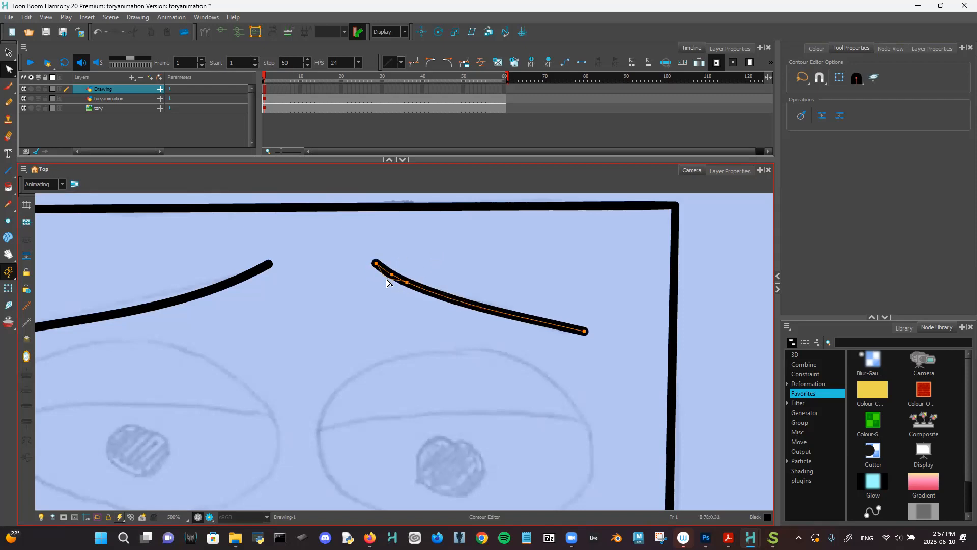
left_click(418, 253)
left_click(393, 279)
left_click(420, 257)
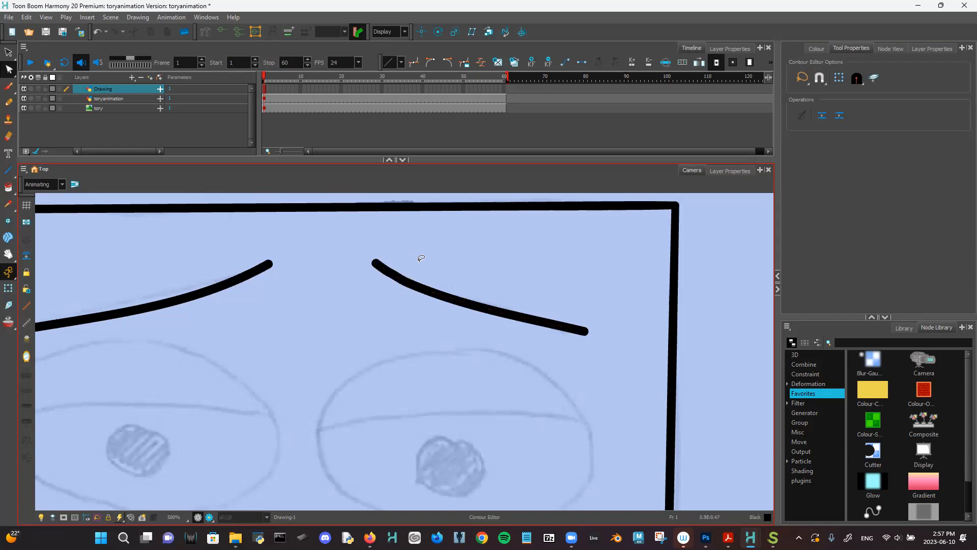
key("2")
key("2")
left_click_drag(488, 343, 526, 286)
scroll(522, 320, "up", 2)
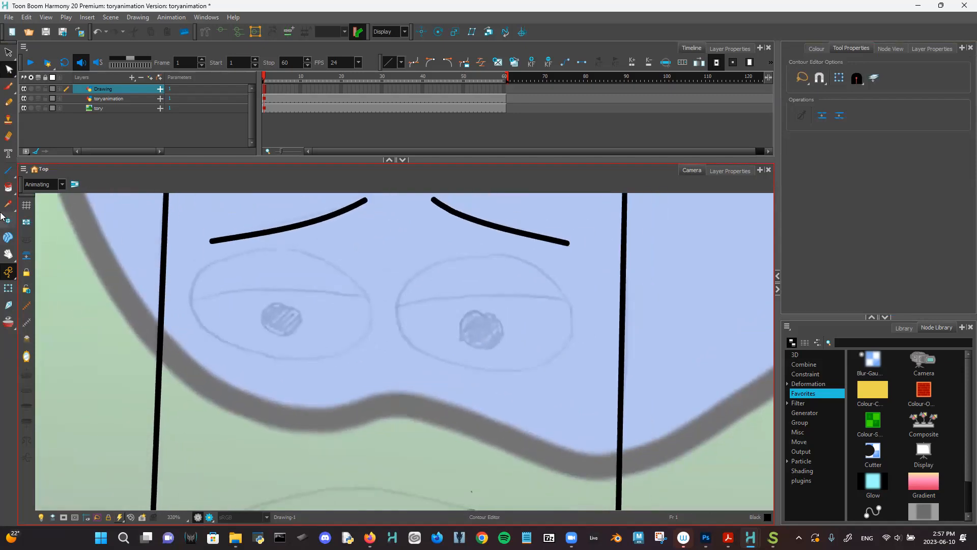
- Draw ellipses around the left and right eye sketches using the thinner Pencil 4 preset
left_click(9, 173)
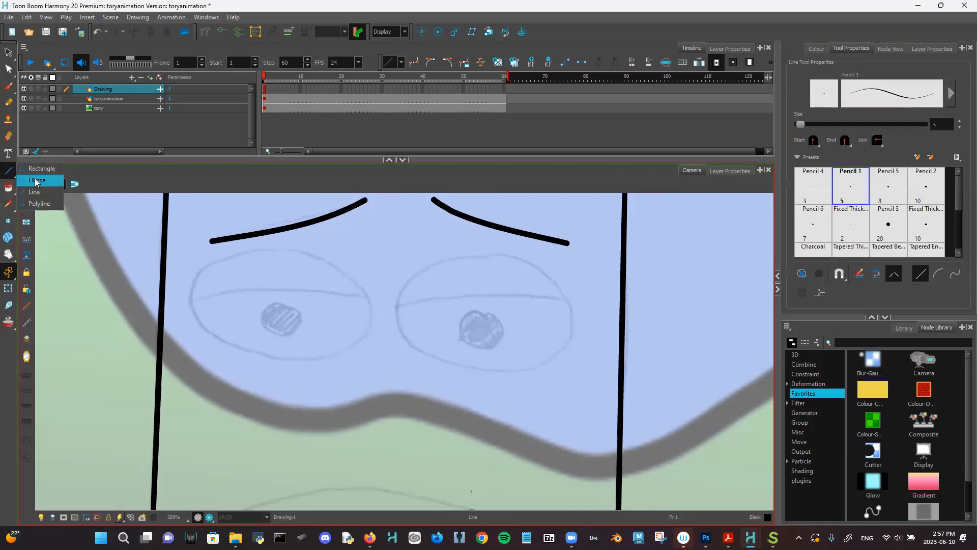
left_click(36, 180)
left_click_drag(200, 282, 344, 291)
key("ctrl+z")
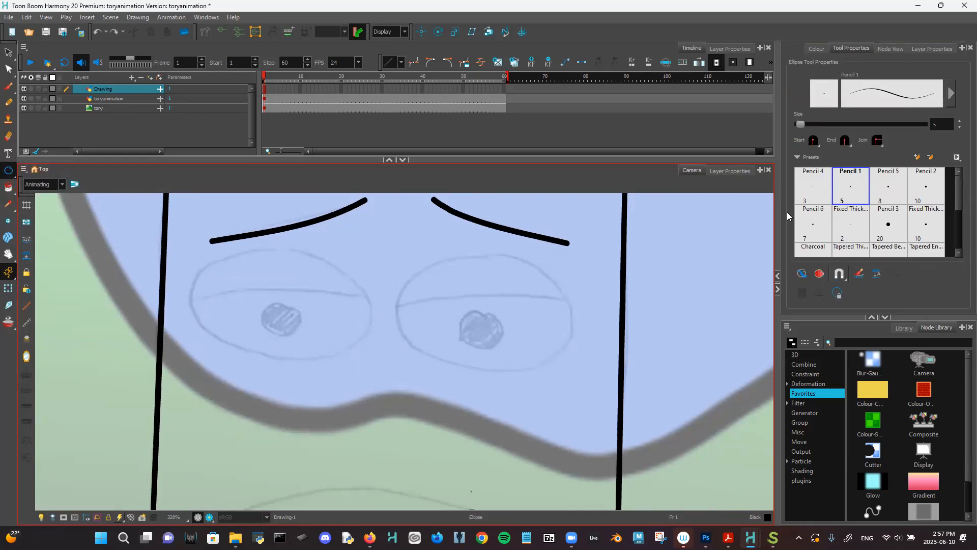
left_click(814, 182)
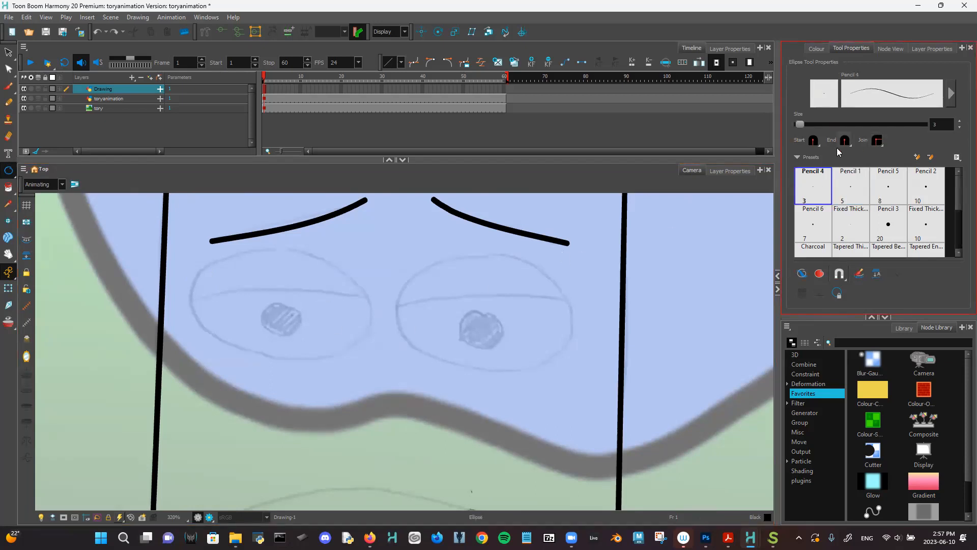
mouse_move(191, 298)
left_mouse_down()
mouse_move(343, 287)
mouse_move(385, 339)
mouse_move(388, 397)
mouse_move(376, 406)
left_mouse_up()
mouse_move(395, 310)
left_mouse_down()
mouse_move(597, 377)
mouse_move(575, 420)
left_mouse_up()
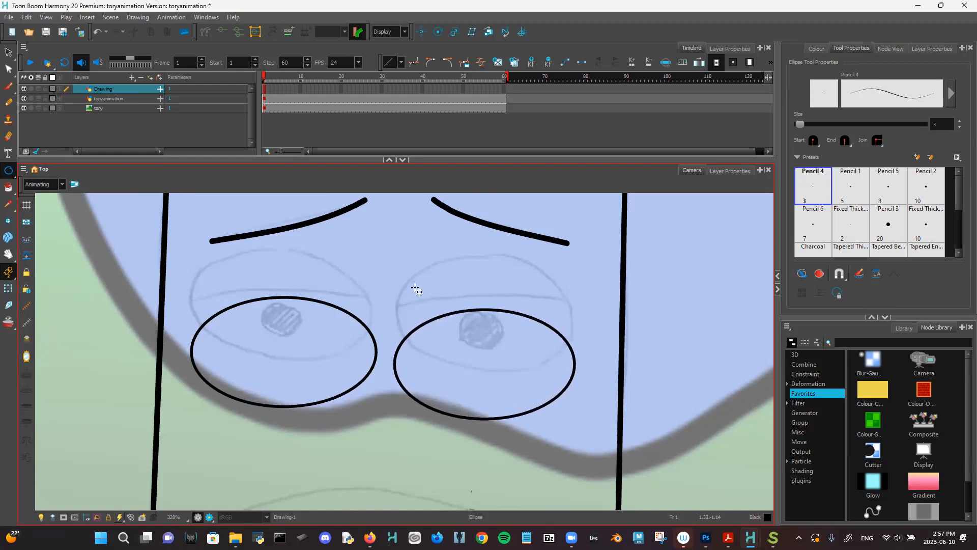
- Move the left-eye ellipse up so it sits over its sketch
left_click(9, 52)
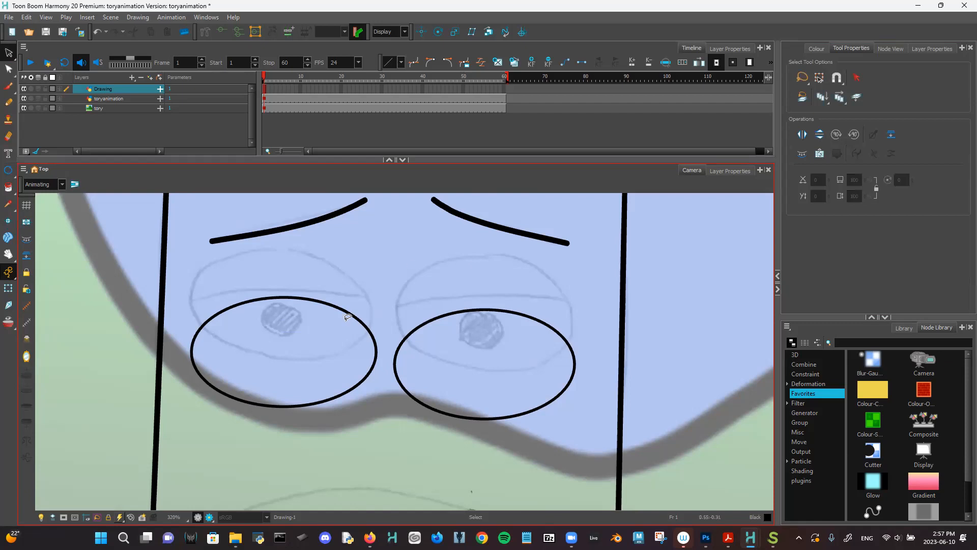
left_click(362, 321)
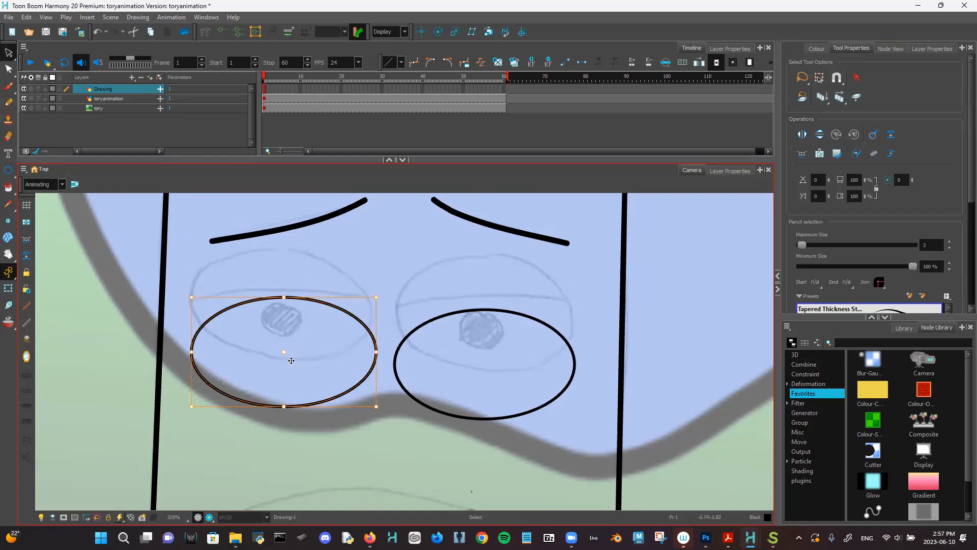
left_click_drag(294, 353, 287, 307)
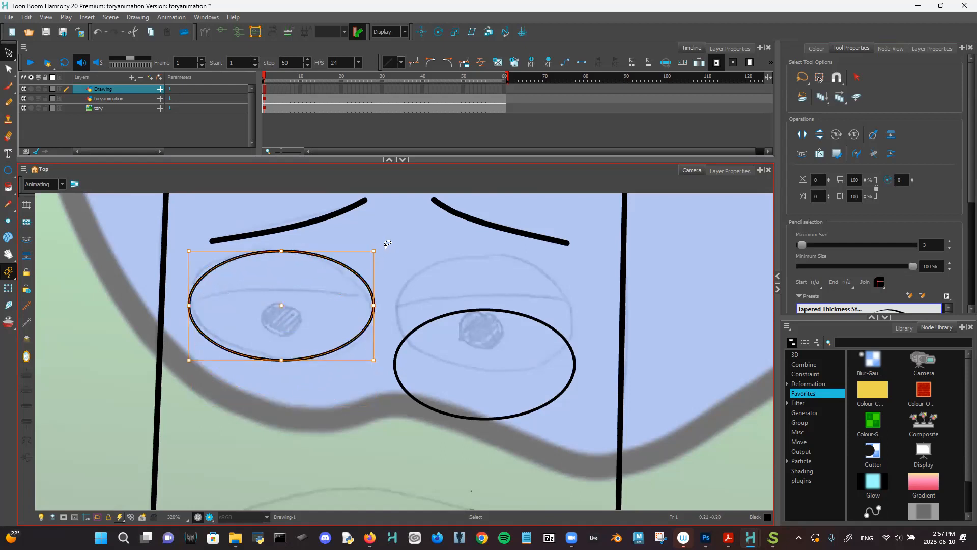
mouse_move(375, 241)
left_mouse_down()
mouse_move(253, 313)
mouse_move(388, 287)
left_mouse_up()
left_click_drag(383, 237, 394, 250)
left_click_drag(284, 308, 282, 308)
left_click(439, 222)
- Move the right-eye ellipse up and make it slightly taller and narrower to match
left_click(539, 319)
left_click_drag(494, 366, 495, 314)
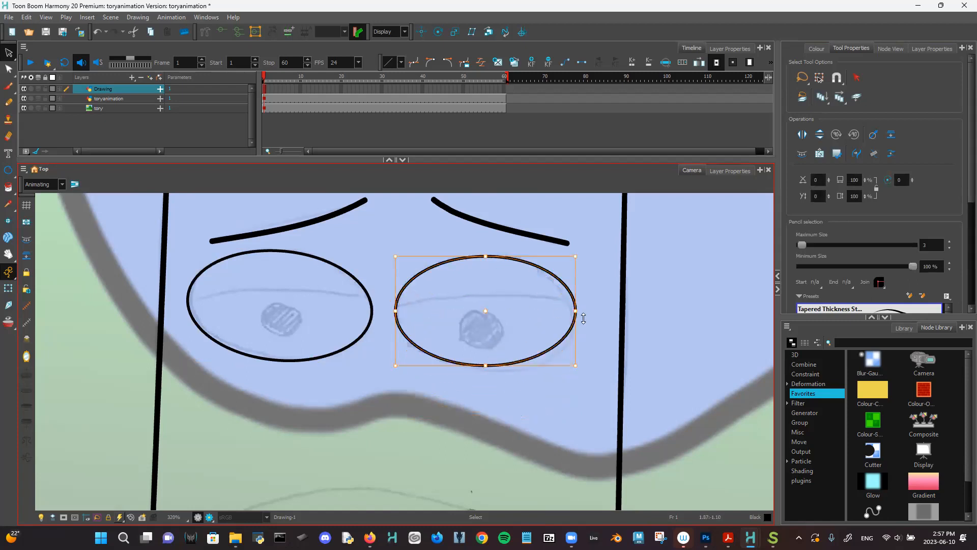
left_click_drag(485, 364, 486, 368)
left_click_drag(571, 308, 569, 316)
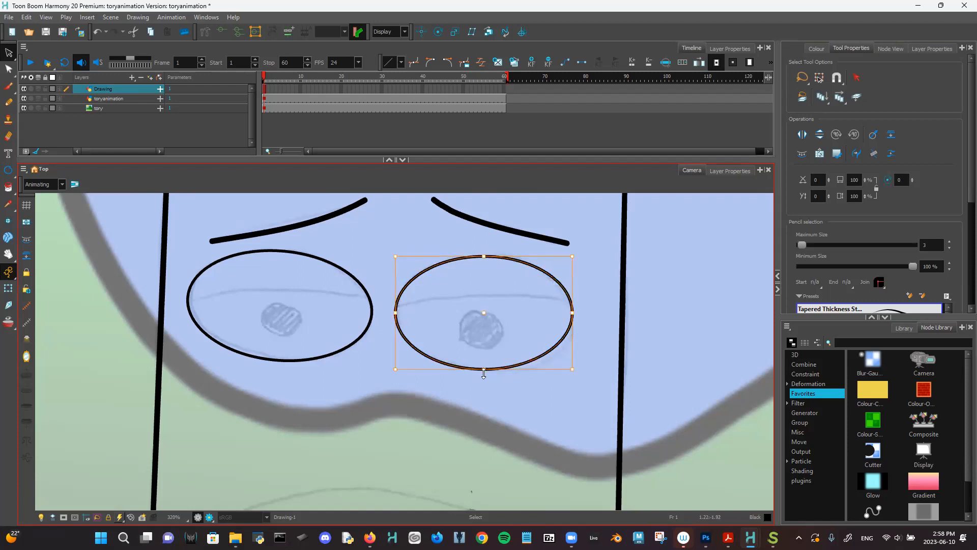
left_click(527, 394)
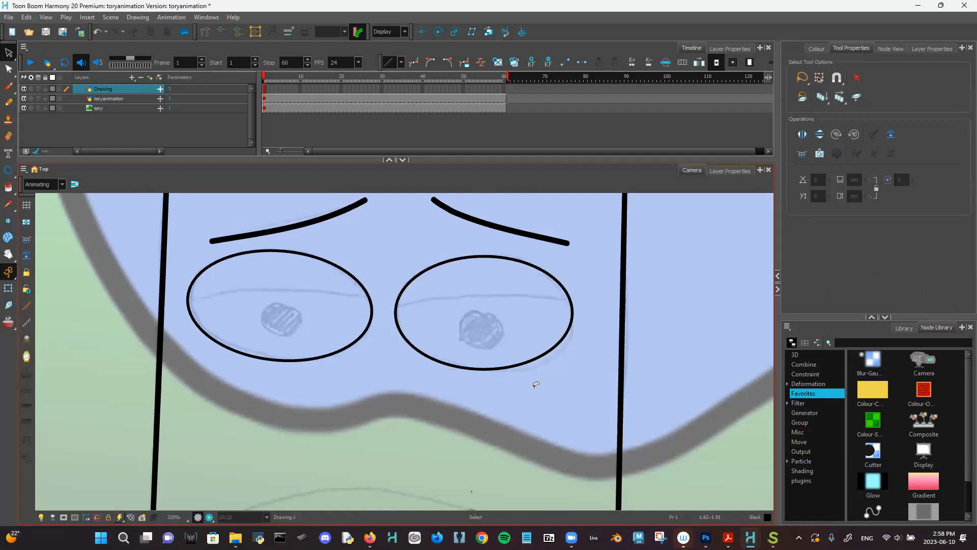
key("2")
key("2")
key("2")
left_click_drag(392, 426, 661, 452)
- Reshape the left-eye ellipse's lower curve by adding and dragging control points
key("2")
left_click_drag(396, 378, 353, 443)
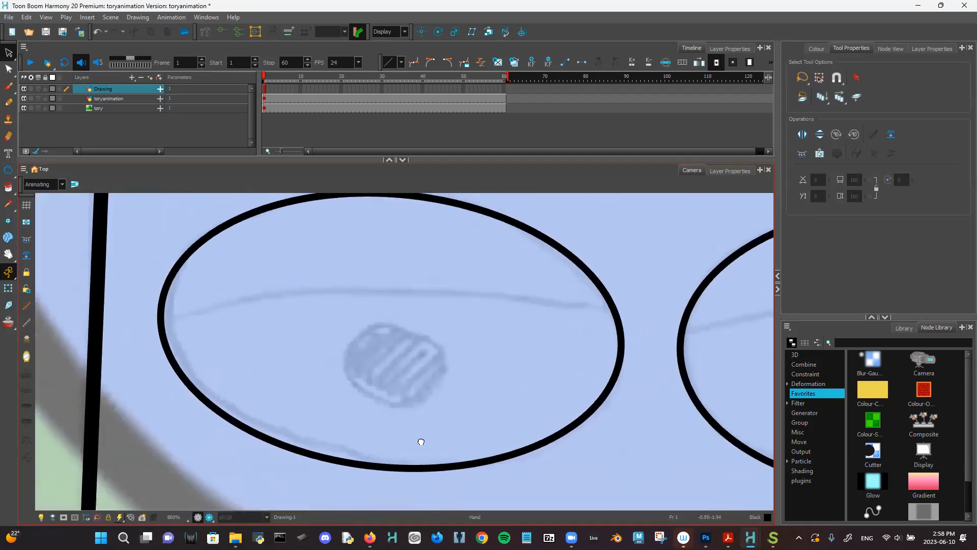
left_click(6, 70)
left_click(189, 385)
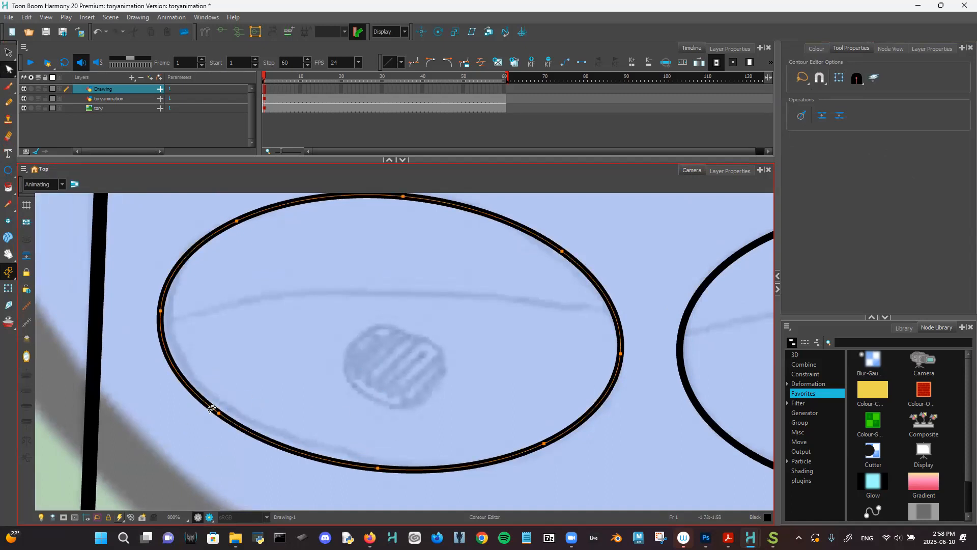
left_click_drag(214, 413, 219, 412)
left_click(180, 376)
left_click_drag(300, 452, 305, 448)
left_click_drag(380, 470, 373, 461)
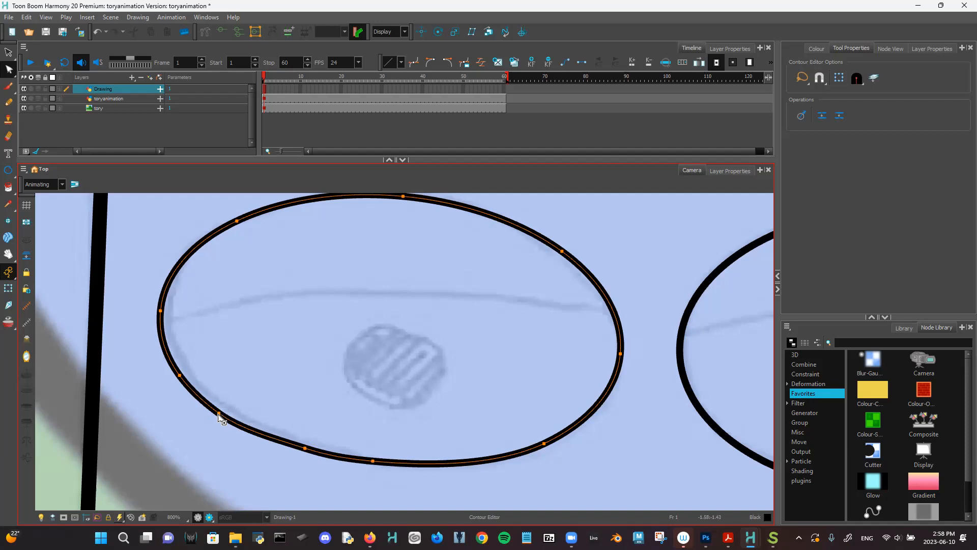
left_click_drag(220, 414, 224, 410)
left_click_drag(180, 377, 182, 370)
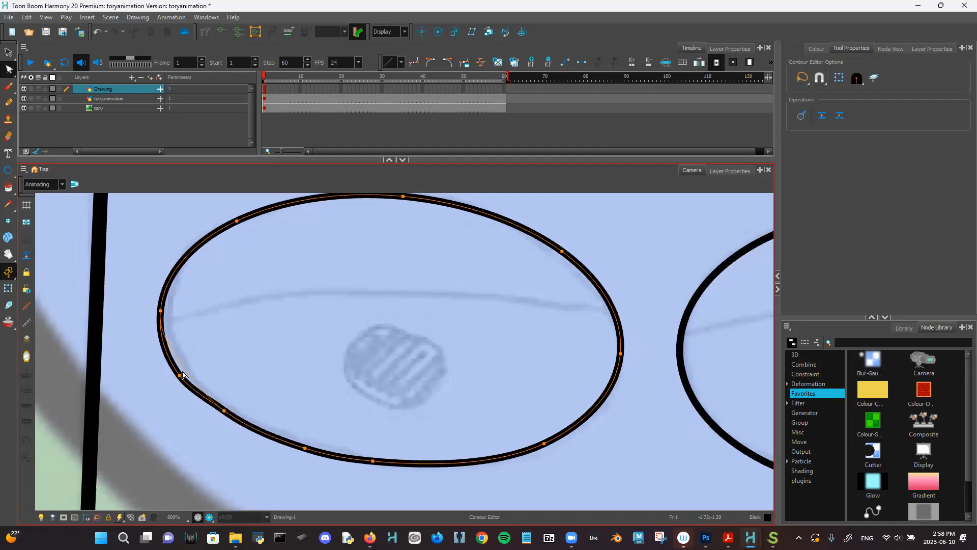
left_click(160, 311)
left_click_drag(165, 315, 166, 316)
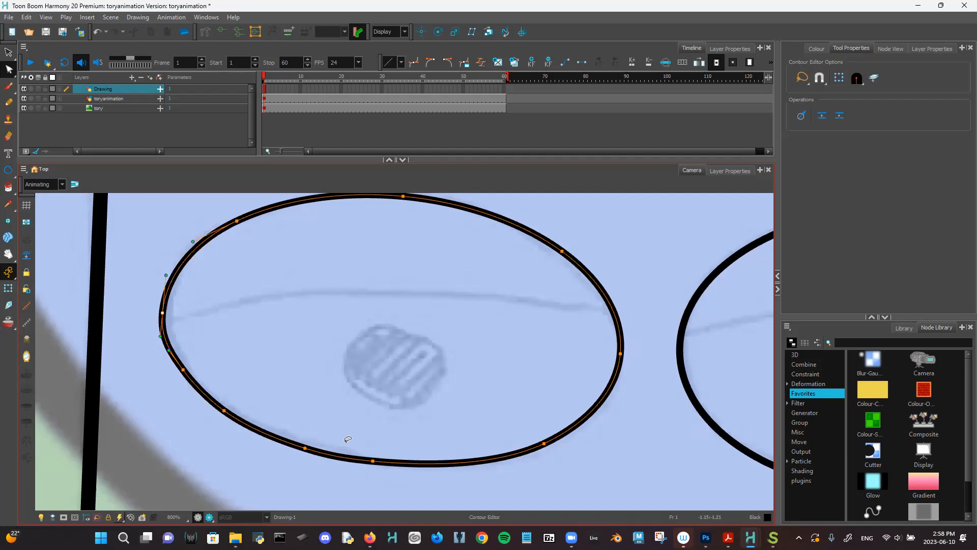
left_click(308, 479)
- Add a control point to the right-eye ellipse and smooth its lower-right bend into one curve
scroll(312, 458, "down", 5)
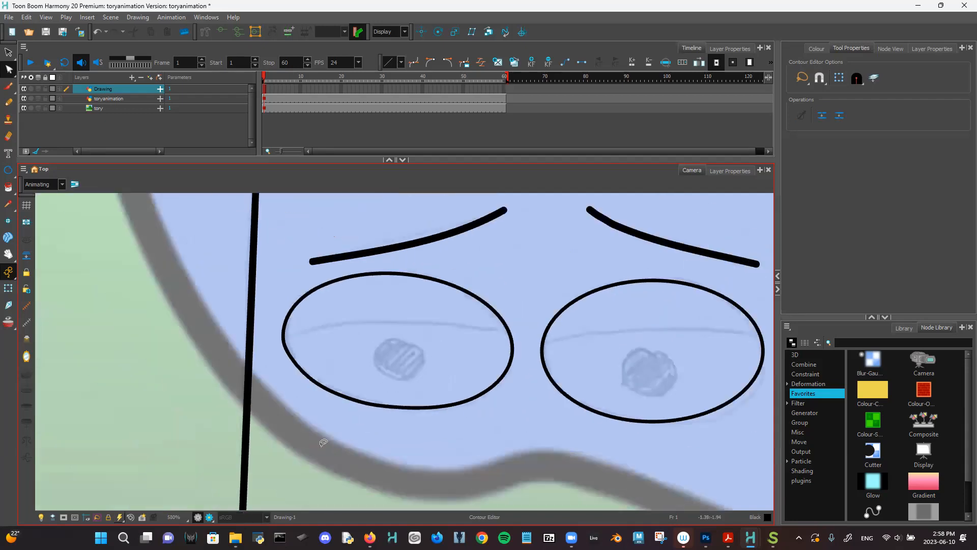
left_click_drag(461, 425, 323, 419)
scroll(426, 381, "up", 5)
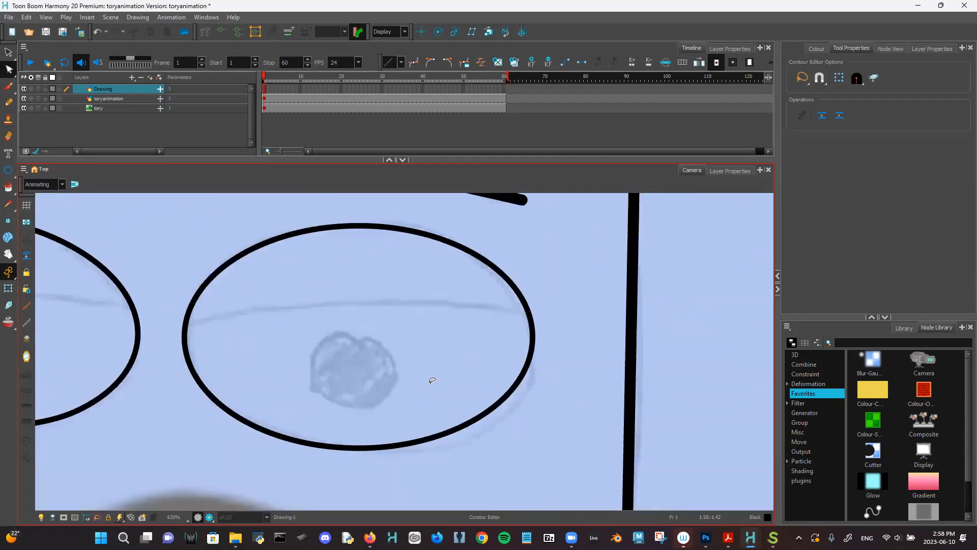
left_click_drag(404, 354, 307, 333)
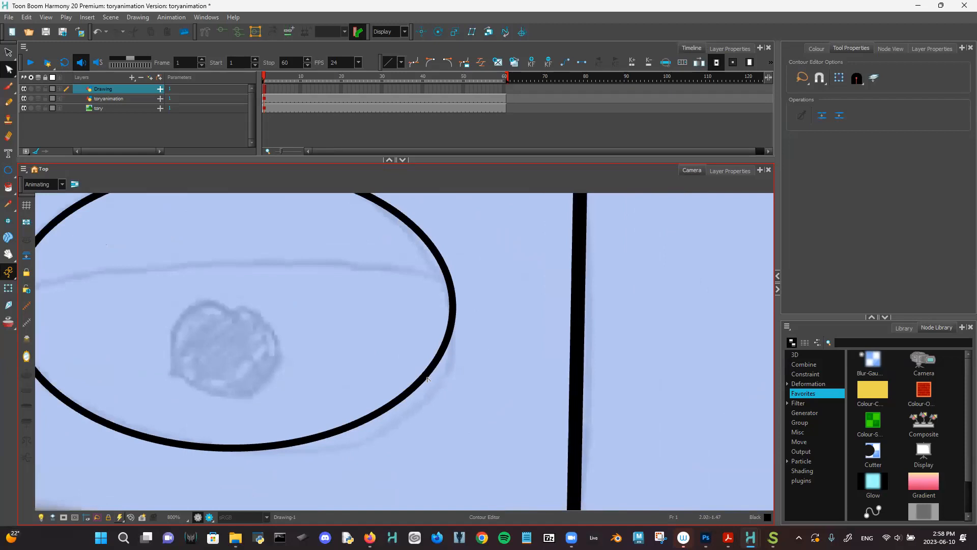
left_click(427, 379)
left_click(415, 389)
left_click_drag(400, 403, 403, 422)
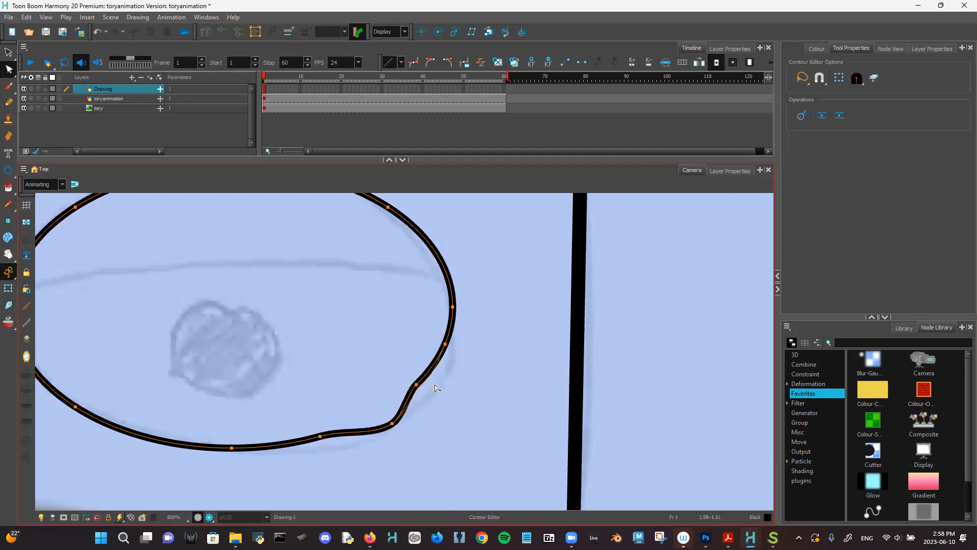
left_click_drag(418, 383, 439, 379)
key("Delete")
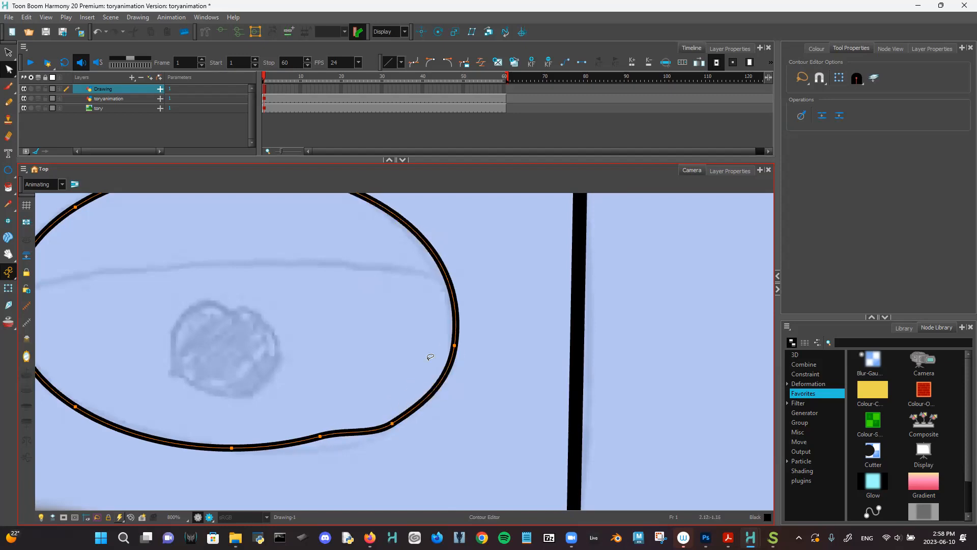
left_click_drag(328, 440, 327, 449)
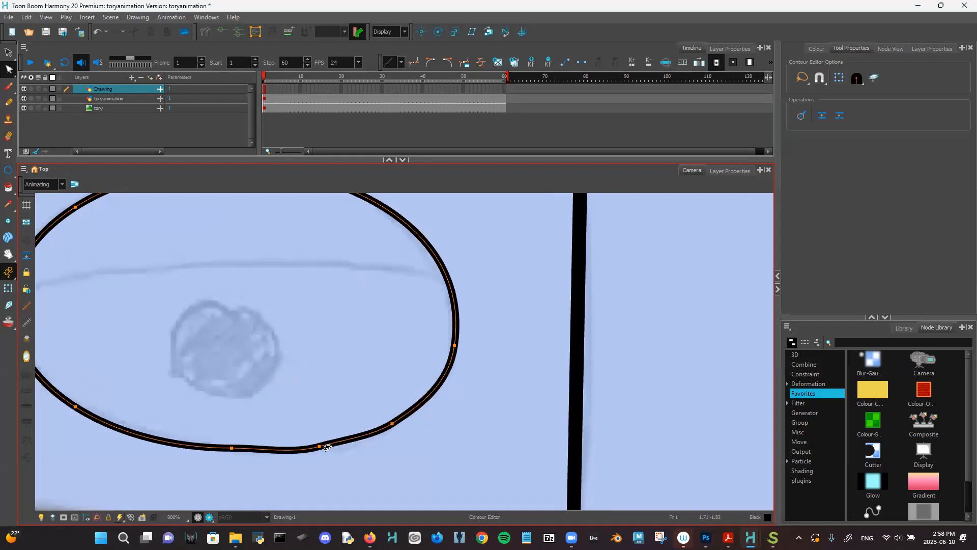
left_click(231, 454)
- Refine the right eye's bottom curve into a flatter shape, then view the whole face
left_click(235, 450)
left_click_drag(234, 450, 222, 453)
left_click_drag(323, 446, 335, 448)
left_click_drag(393, 425, 410, 413)
left_click_drag(139, 441, 142, 435)
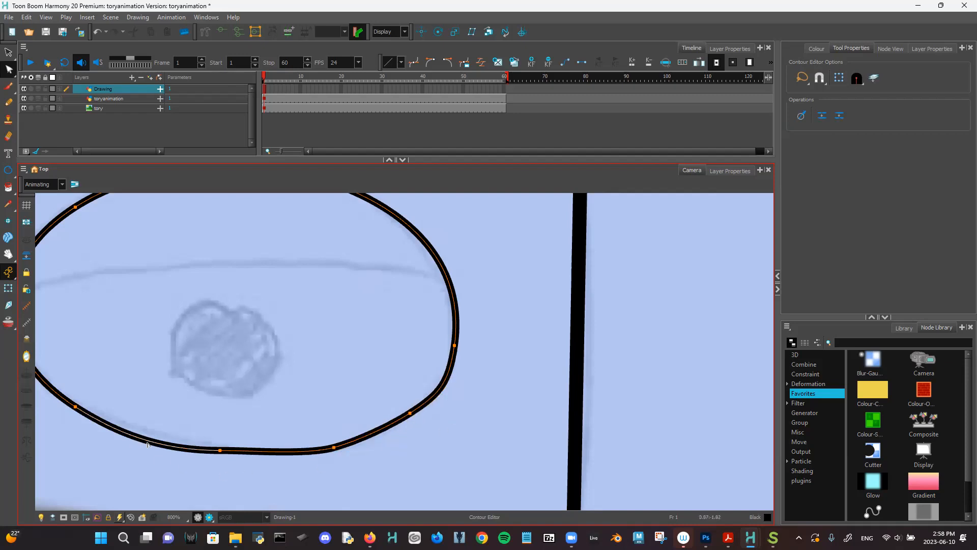
left_click(303, 458)
scroll(316, 463, "down", 6)
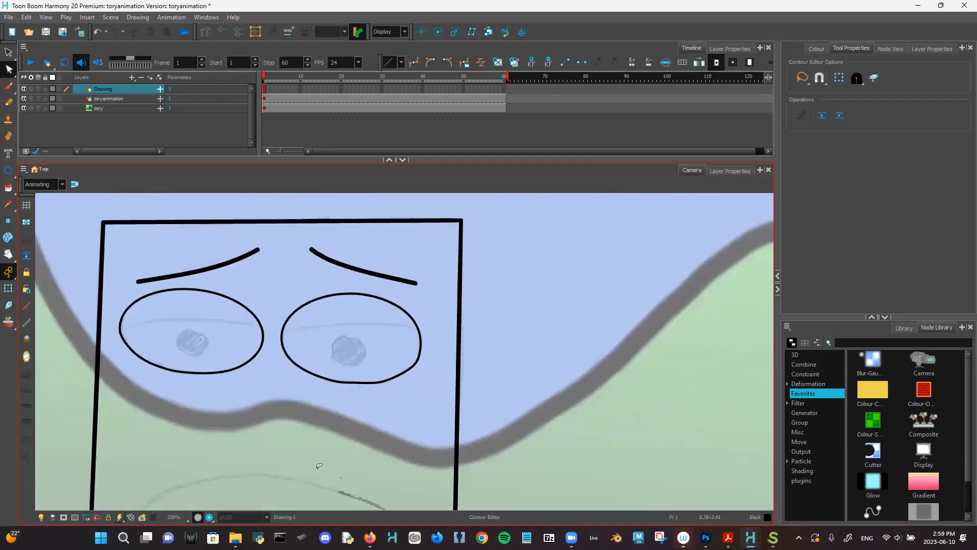
left_click_drag(353, 425, 393, 391)
scroll(376, 382, "up", 4)
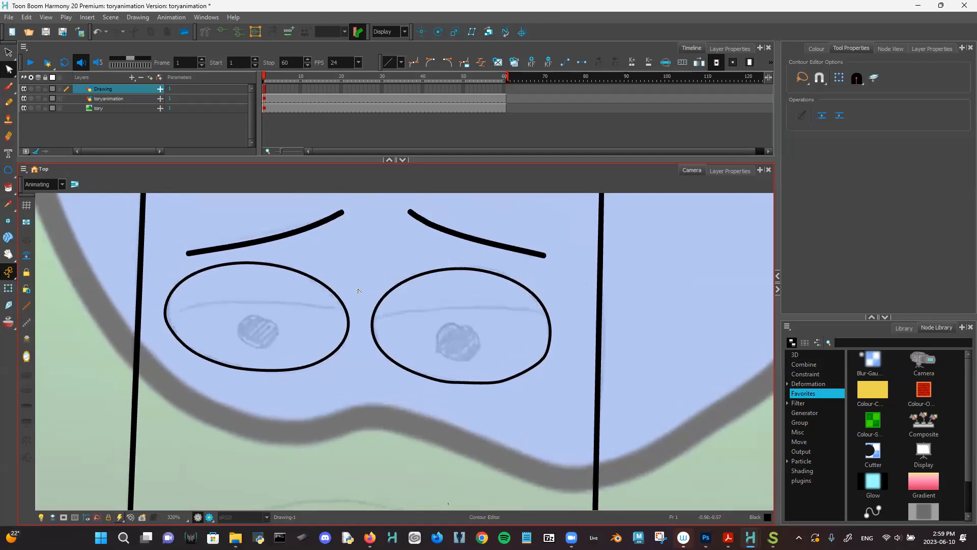
- With the Line tool, draw a straight horizontal line across both eyes
left_click_drag(8, 170, 41, 191)
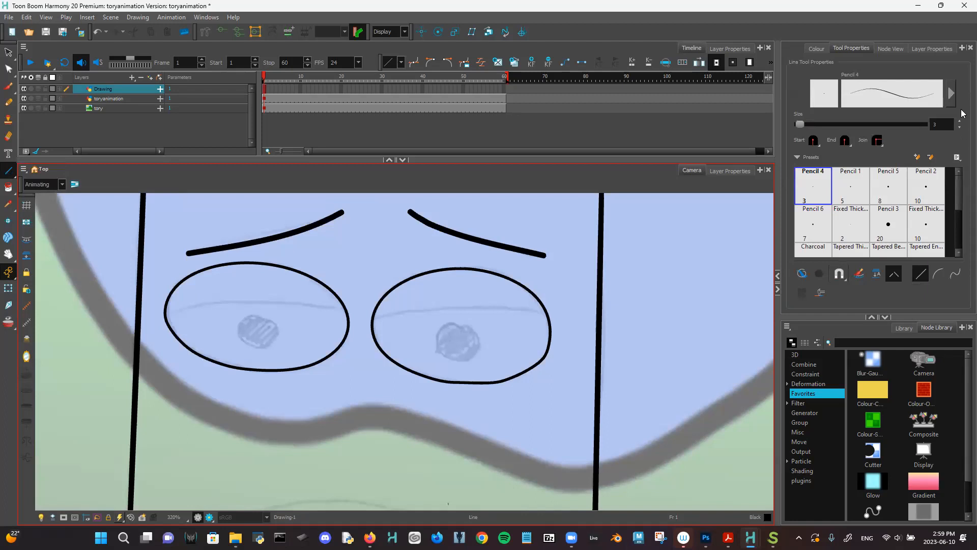
left_click_drag(201, 356, 351, 350)
key("ctrl+z")
left_click(941, 124)
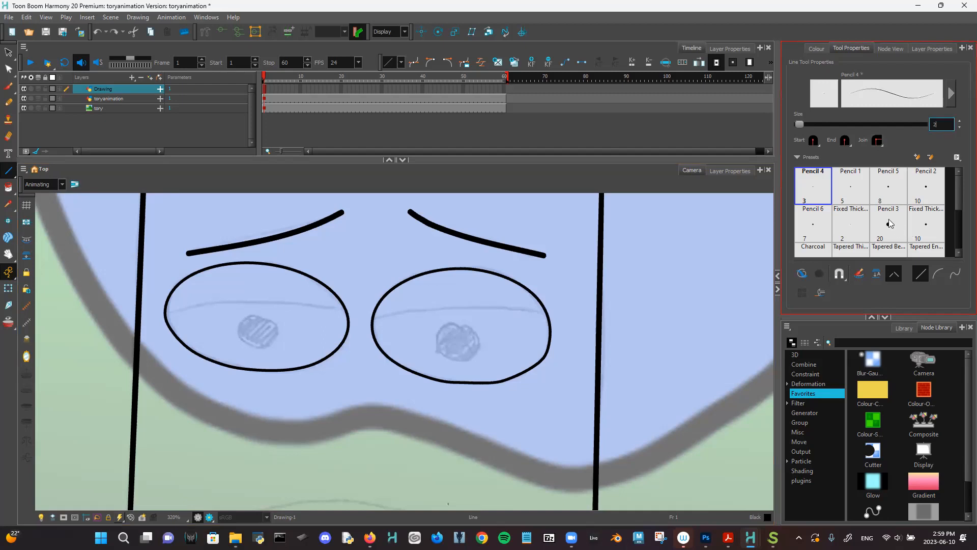
left_click_drag(148, 320, 585, 300)
key("ctrl+z")
- Zoom in on the left eye and pick the Cutter from the Select tool flyout
scroll(585, 300, "up", 5)
left_click_drag(480, 389, 616, 486)
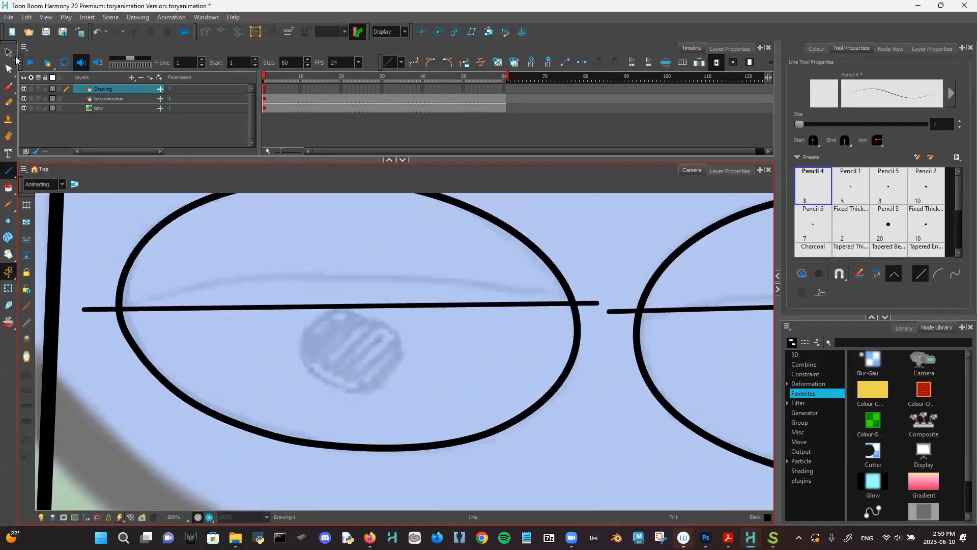
left_click(9, 52)
left_click(14, 57)
left_click(46, 65)
- Cut away the line stubs left of the left eye, between the eyes, and past the right eye
left_click_drag(96, 303, 107, 331)
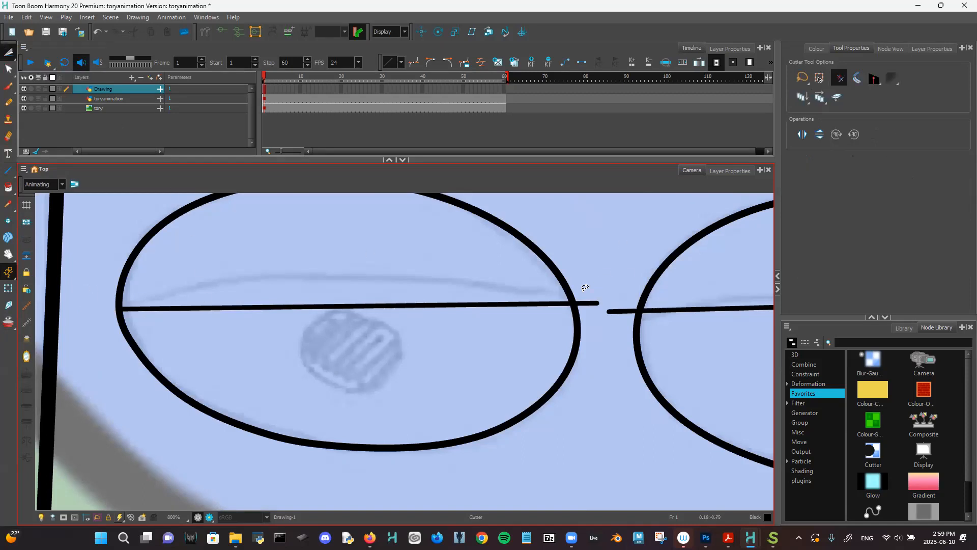
mouse_move(618, 298)
left_mouse_down()
mouse_move(608, 313)
mouse_move(631, 331)
left_mouse_up()
scroll(665, 323, "up", 2)
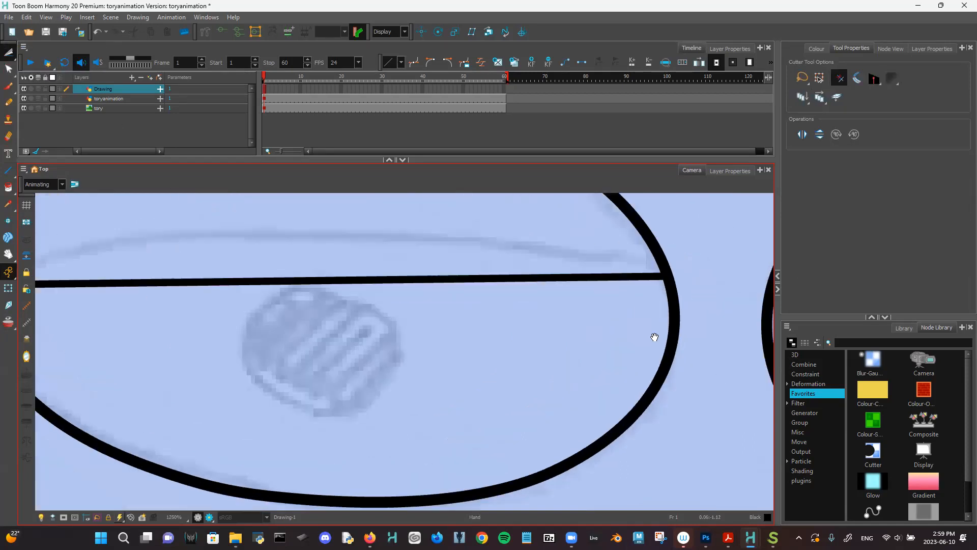
scroll(661, 331, "down", 2)
scroll(497, 360, "down", 1)
left_click_drag(497, 359, 209, 381)
left_click_drag(556, 323, 610, 349)
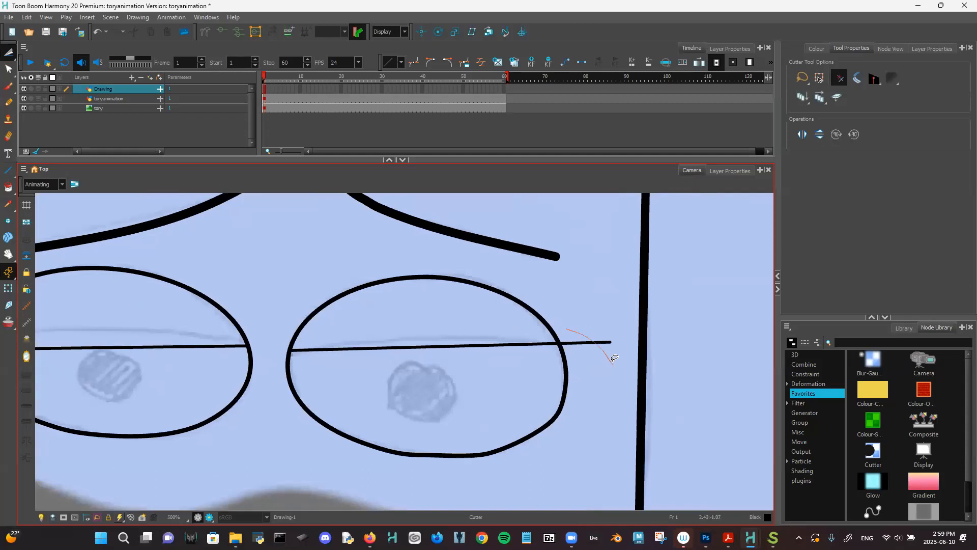
- Return to the left eye, switch back to the Select tool and select its lid line
scroll(421, 416, "up", 1)
scroll(420, 416, "down", 2)
left_click_drag(421, 416, 665, 386)
scroll(452, 396, "up", 1)
scroll(585, 426, "up", 1)
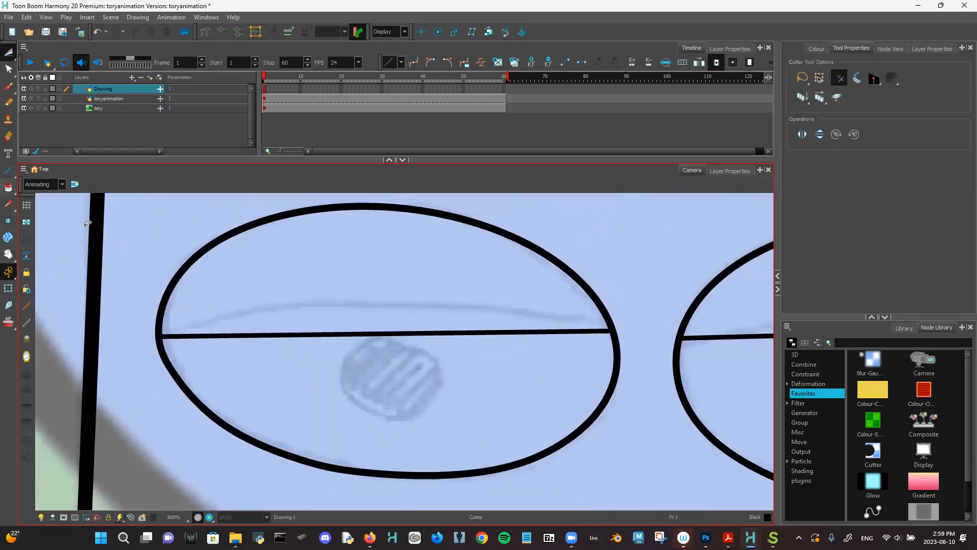
left_click(16, 64)
left_click(35, 51)
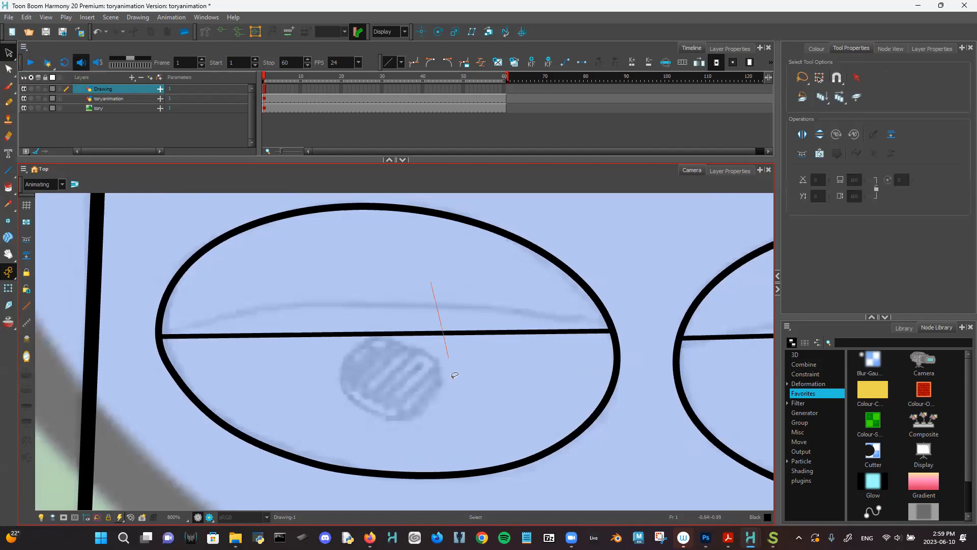
left_click(393, 336)
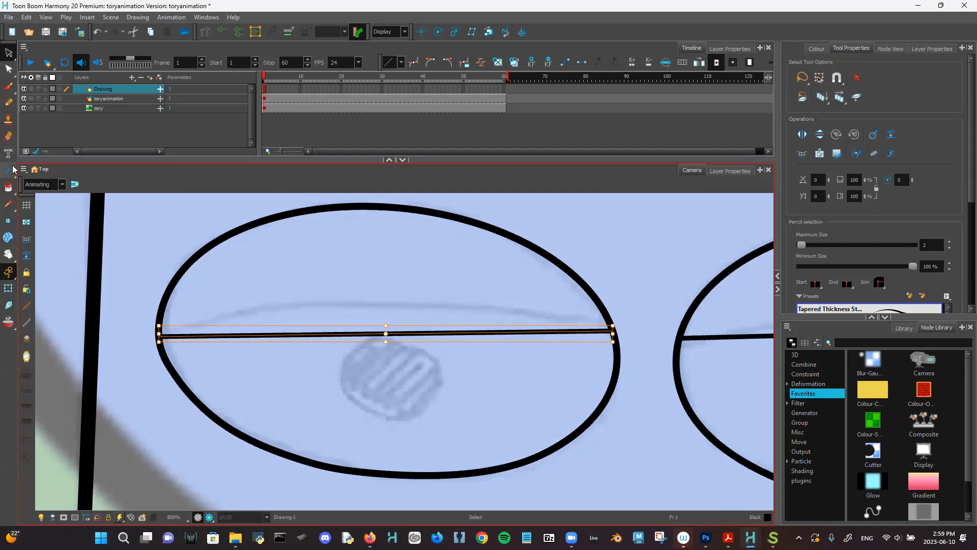
- Bend the left eye's lid line upward into a gentle arc with the Contour Editor
left_click(9, 69)
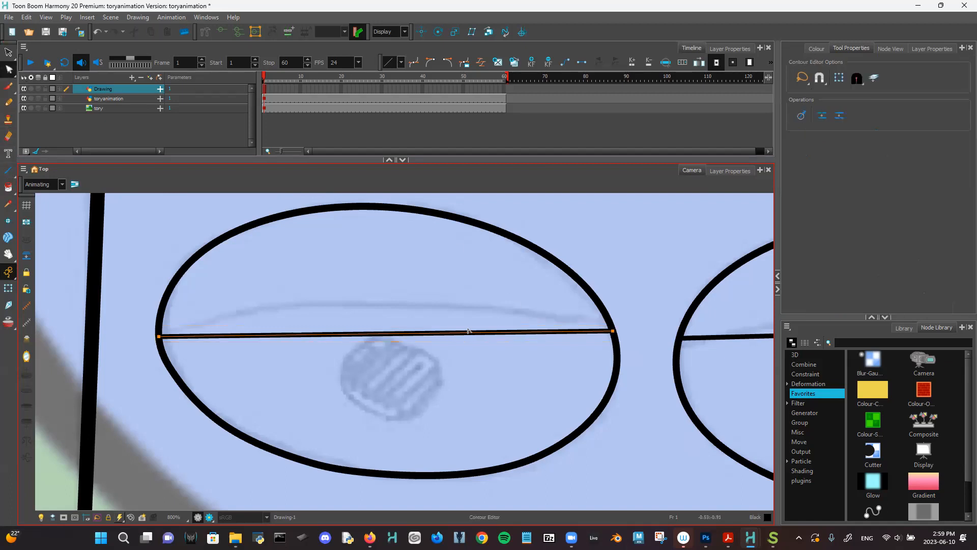
left_click_drag(386, 336, 383, 282)
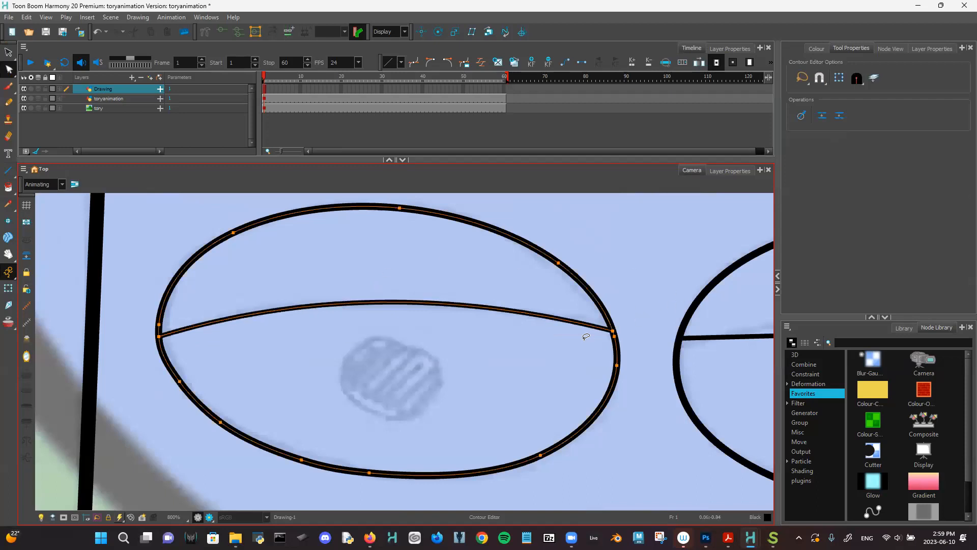
left_click(613, 331)
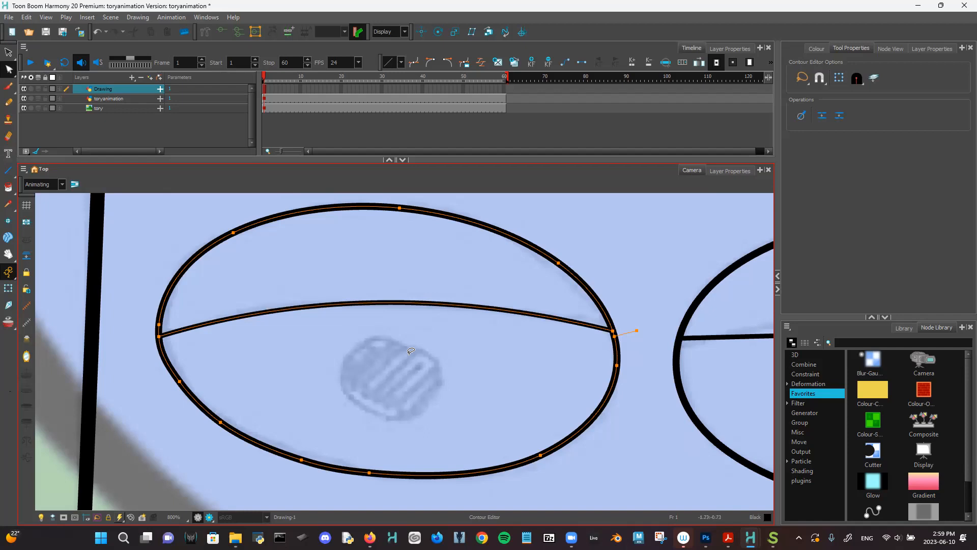
left_click_drag(574, 327, 576, 321)
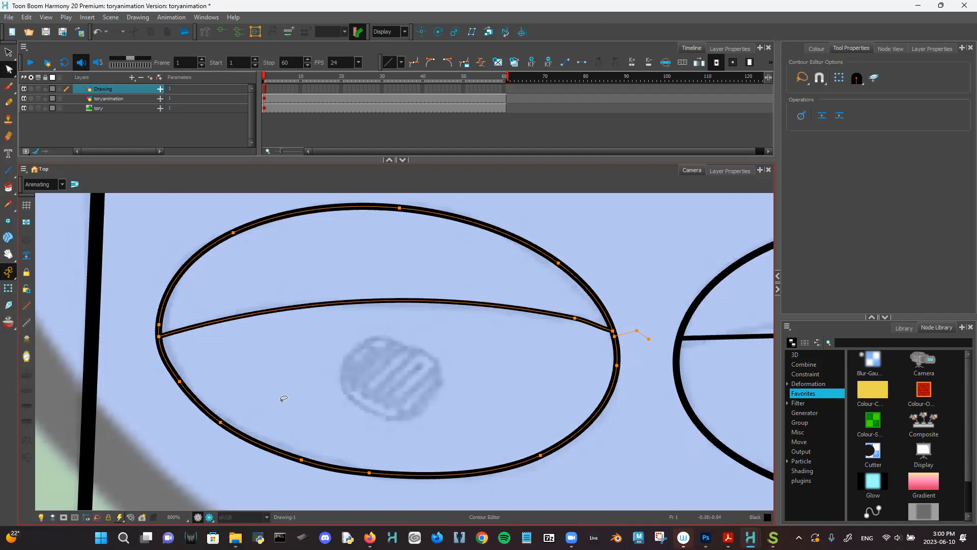
left_click_drag(195, 332, 249, 311)
- Curve the right eye's lid line upward into a matching smooth arc
scroll(480, 335, "down", 3)
left_click_drag(479, 335, 393, 360)
left_click(398, 368)
scroll(398, 368, "up", 3)
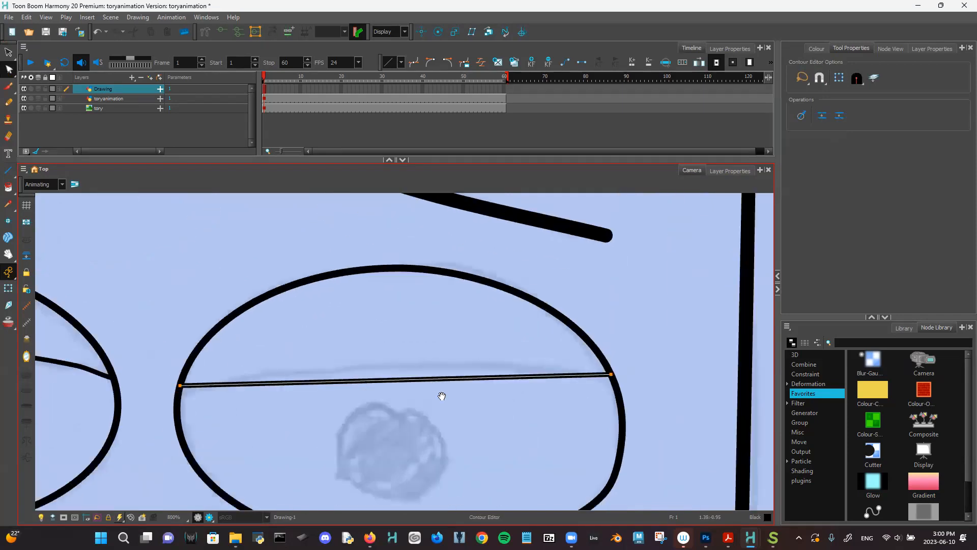
left_click_drag(378, 337, 397, 307)
left_click_drag(203, 349, 281, 322)
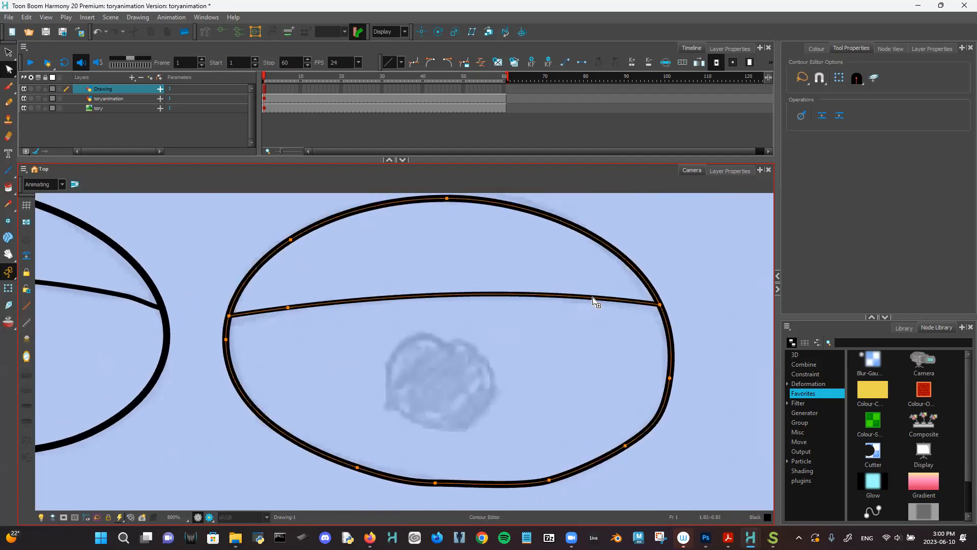
left_click_drag(618, 299, 613, 301)
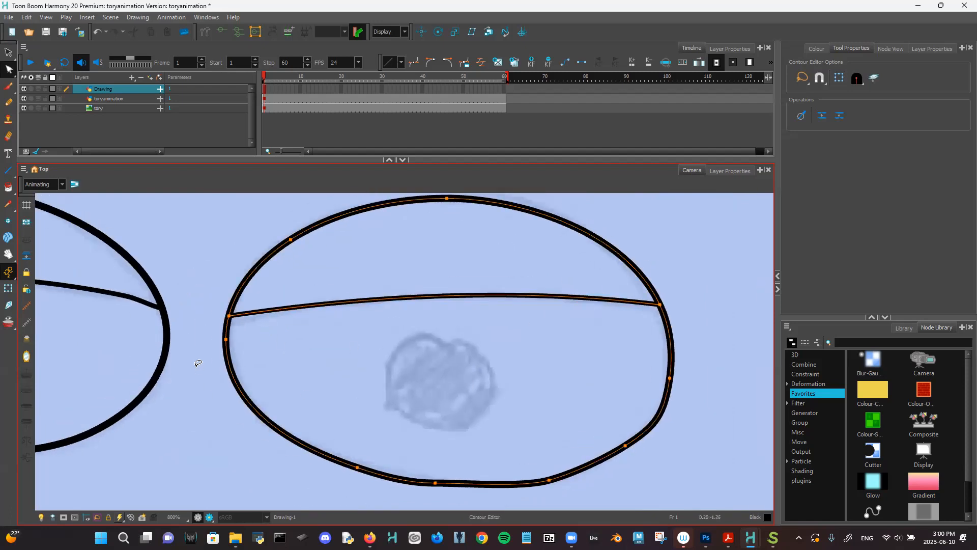
scroll(465, 347, "down", 4)
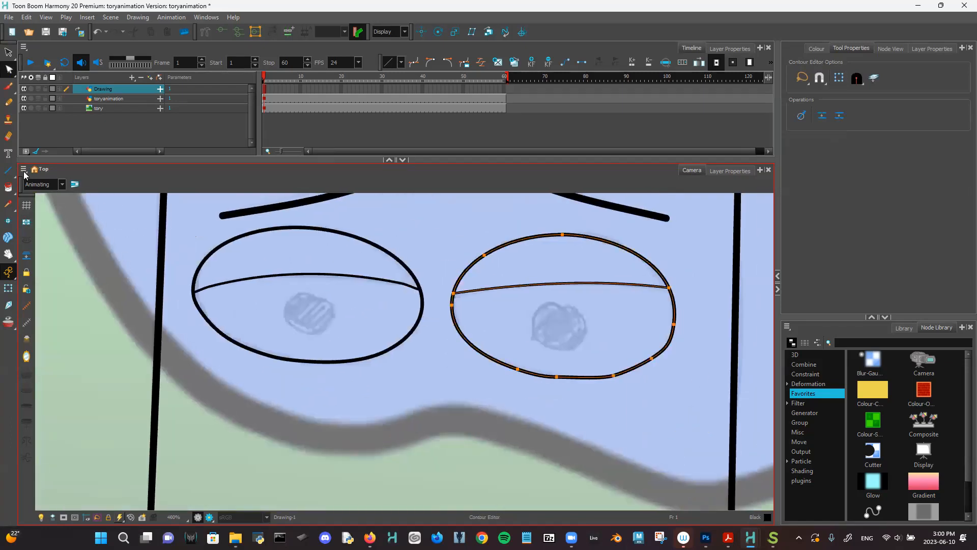
left_click_drag(9, 170, 45, 173)
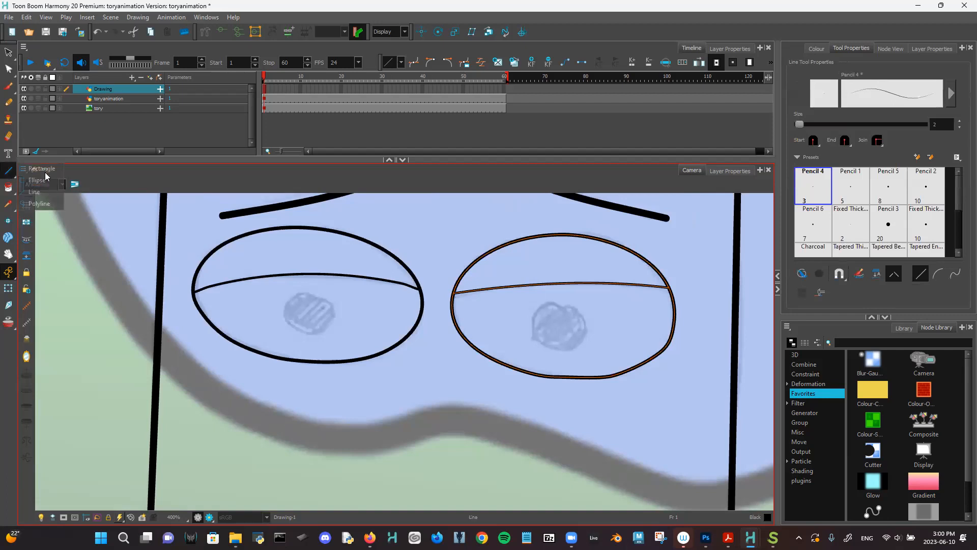
- Draw an Ellipse circle over the pupil sketch in the left eye and in the right eye
left_click(39, 184)
left_click_drag(292, 297, 336, 338)
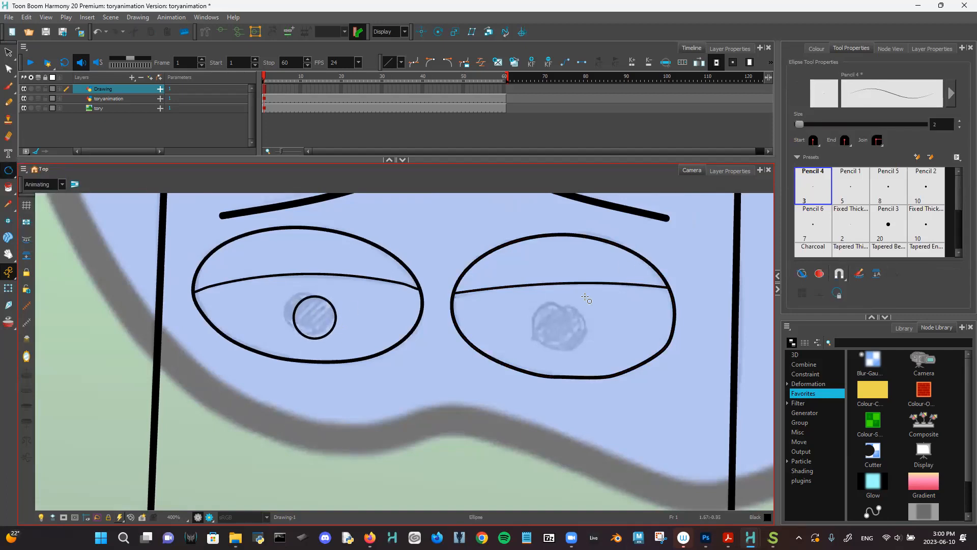
left_click_drag(543, 309, 584, 351)
- Paint the left and right pupil circles black, then select the left pupil
left_click(8, 187)
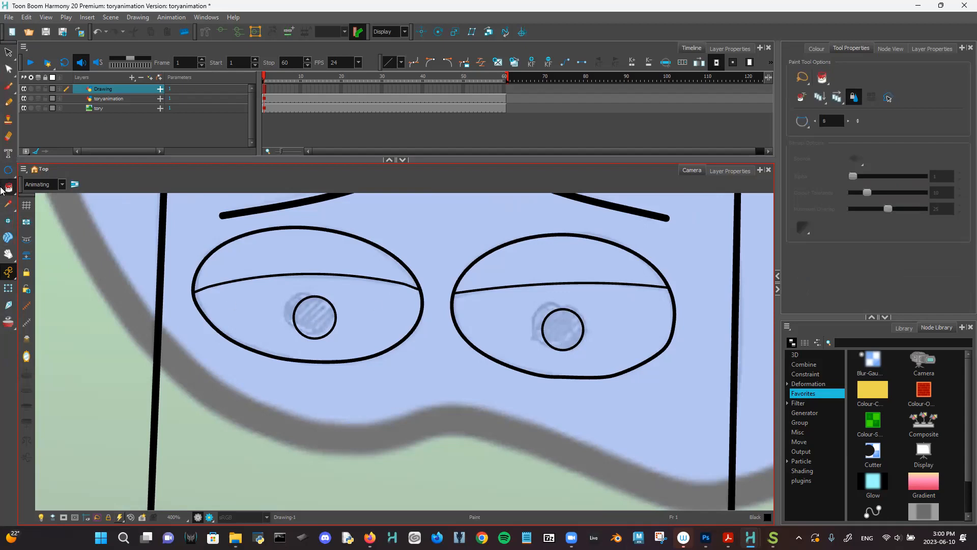
left_click(316, 313)
left_click(562, 330)
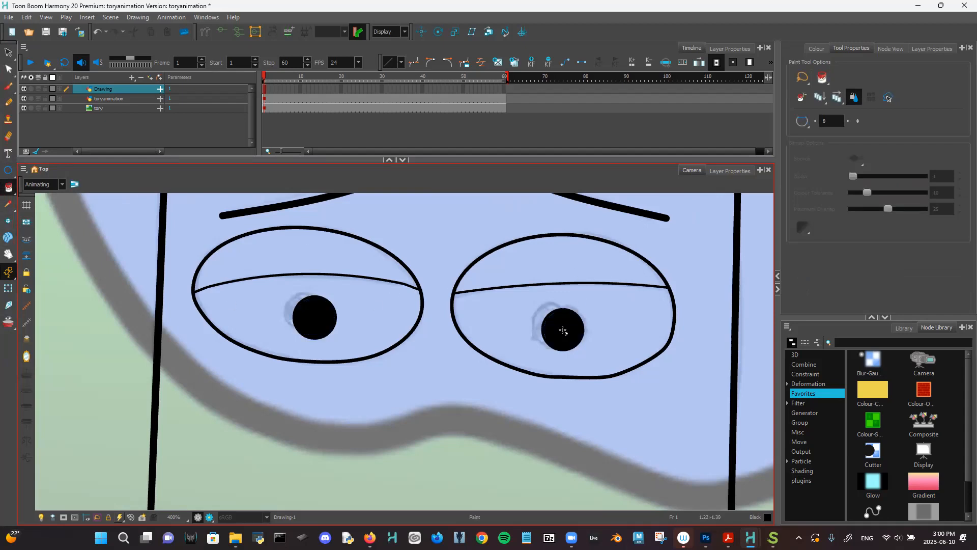
left_click_drag(482, 338, 557, 338)
scroll(450, 377, "up", 3)
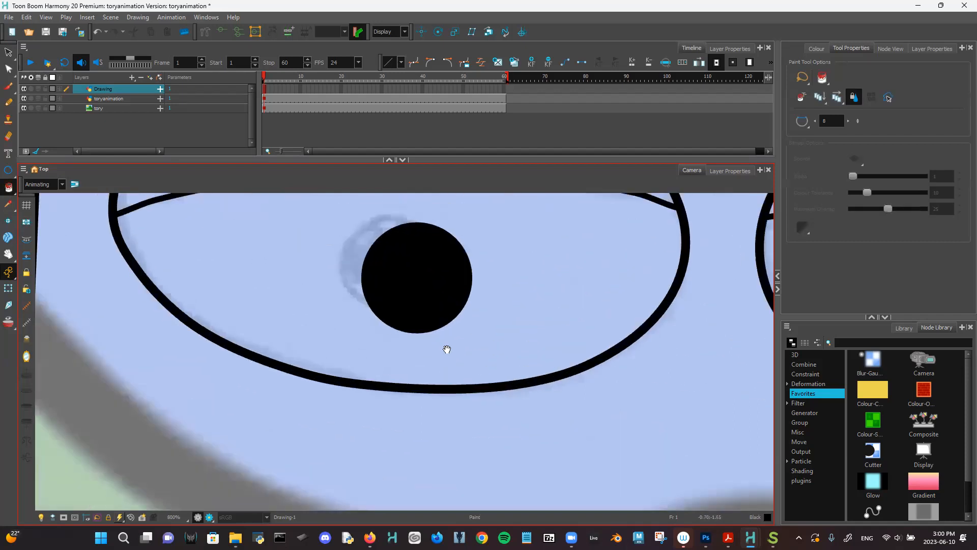
scroll(448, 356, "down", 3)
left_click_drag(476, 358, 325, 363)
left_click(9, 52)
mouse_move(269, 301)
left_mouse_down()
mouse_move(172, 355)
mouse_move(254, 329)
mouse_move(204, 330)
left_mouse_up()
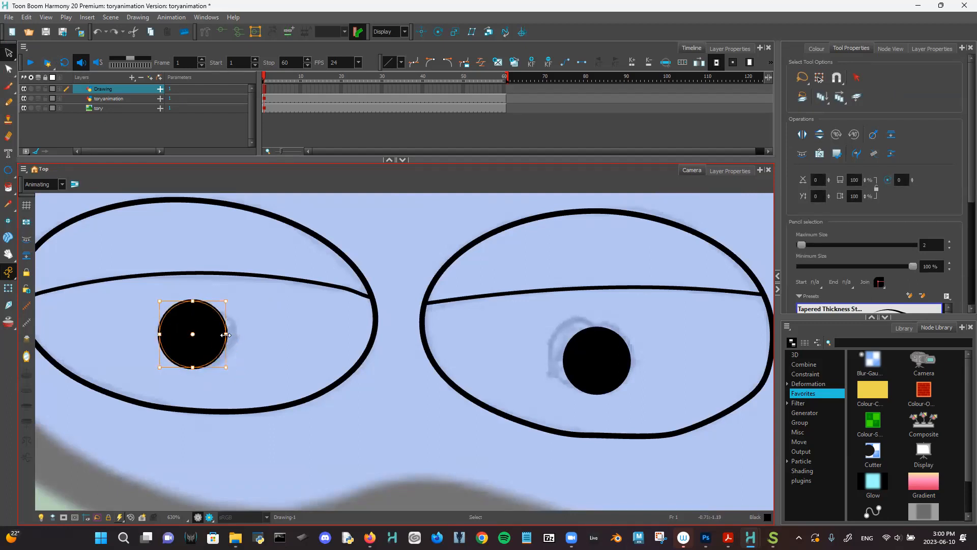
- Widen the left pupil and flatten its top and bottom edges
left_click_drag(224, 334, 236, 334)
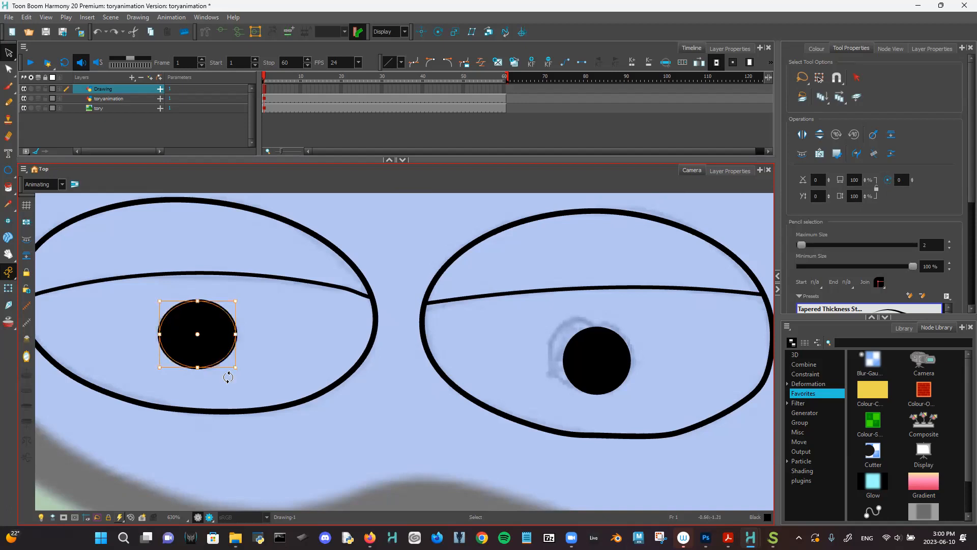
left_click_drag(196, 367, 197, 365)
left_click_drag(197, 296, 197, 302)
left_click(283, 302)
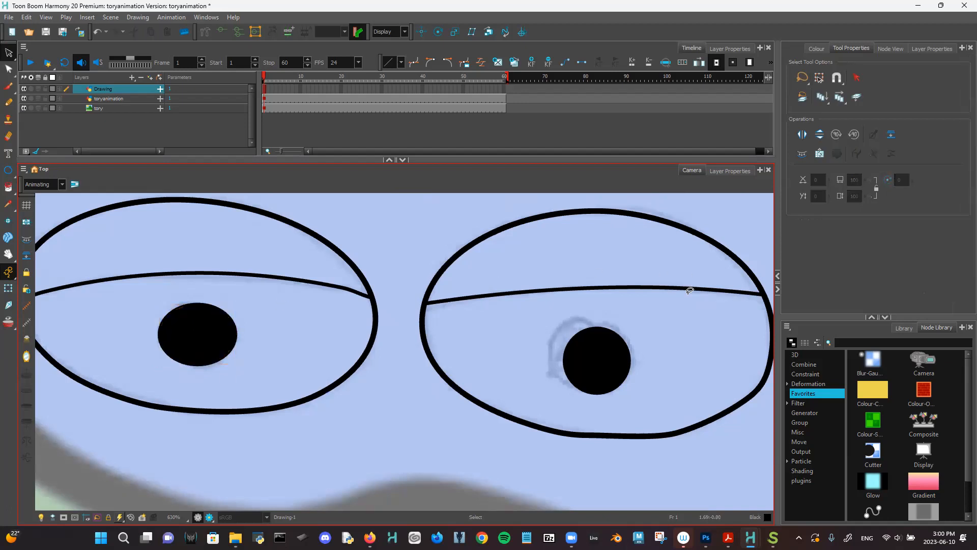
- Widen, enlarge and reposition the right pupil, then reselect the left pupil for contour editing
left_click(566, 343)
left_click_drag(563, 360, 546, 361)
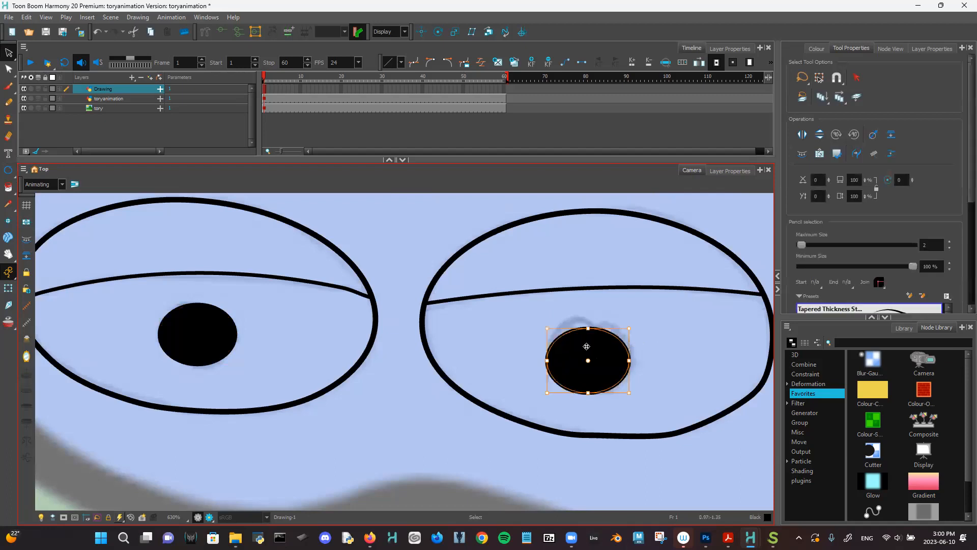
left_click_drag(591, 327, 591, 319)
mouse_move(594, 367)
left_mouse_down()
mouse_move(608, 366)
mouse_move(599, 363)
left_mouse_up()
left_click(682, 296)
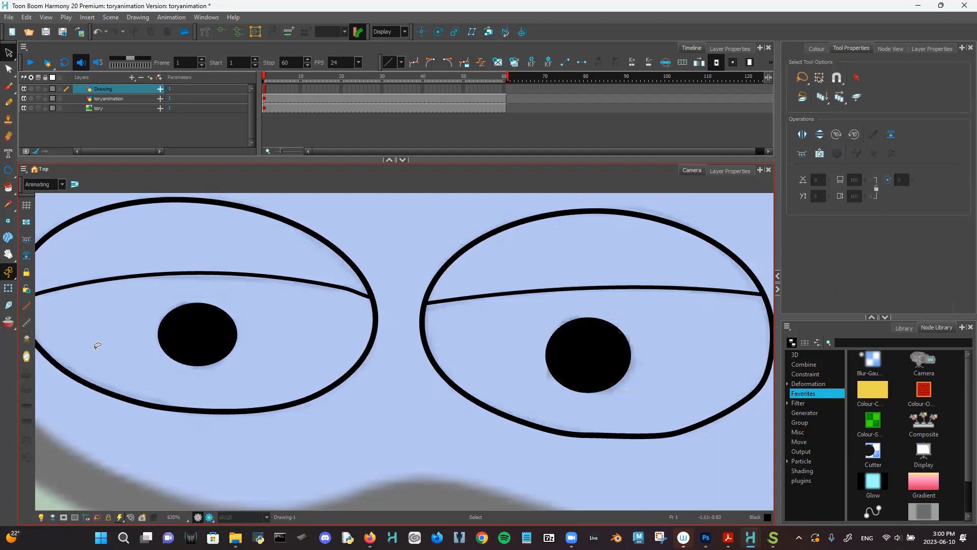
left_click(196, 325)
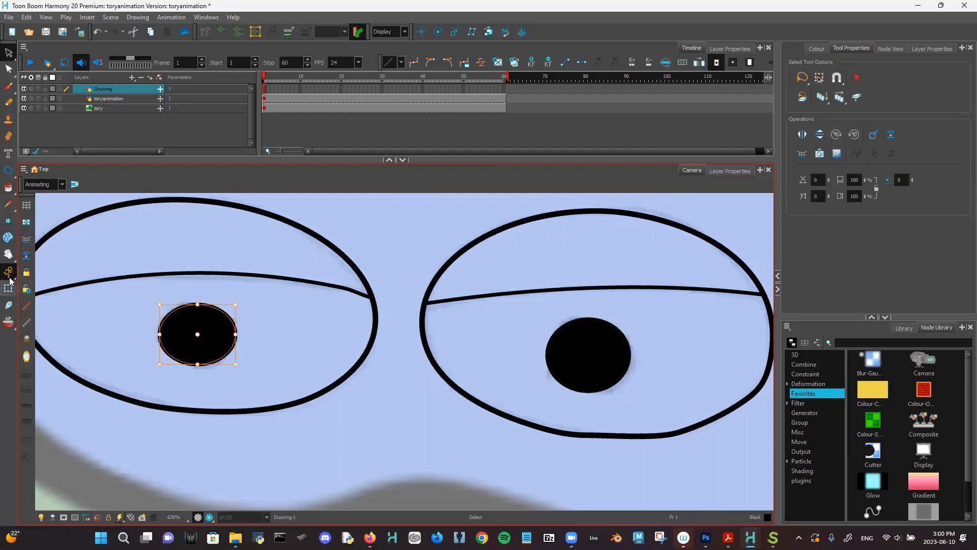
left_click(7, 69)
scroll(356, 315, "up", 3)
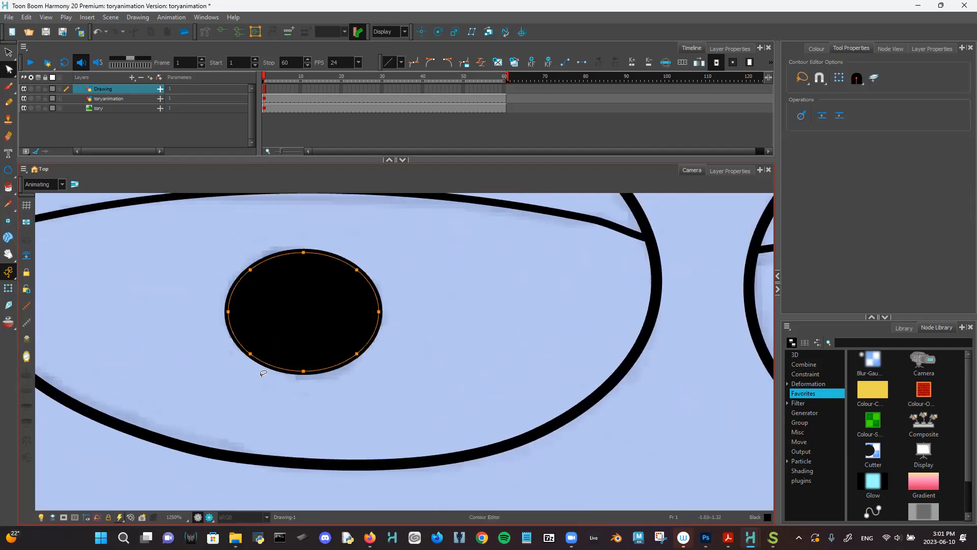
- Pull the left pupil's bottom curve down and select the right pupil's outline
left_click_drag(260, 358, 233, 333)
scroll(464, 318, "down", 1)
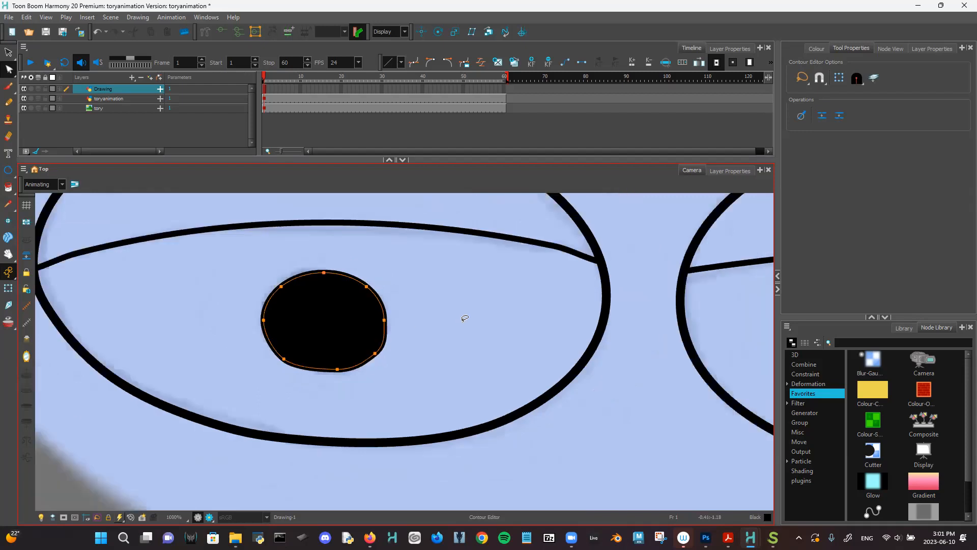
scroll(464, 318, "down", 1)
left_click_drag(681, 329, 441, 342)
left_click(441, 343)
left_click(462, 414)
- Reshape the right pupil outline into a rounder circle, undoing one overshoot
left_click_drag(484, 417, 482, 392)
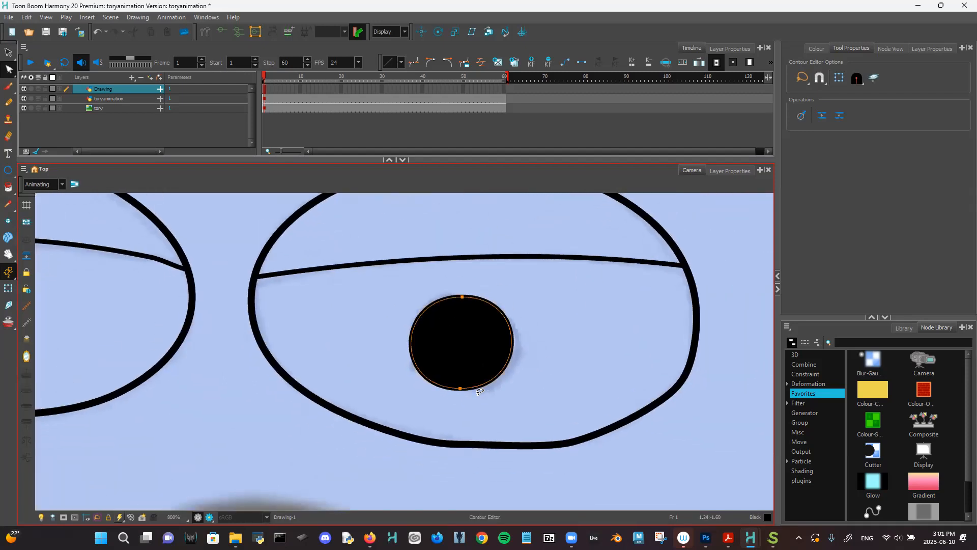
scroll(481, 391, "up", 2)
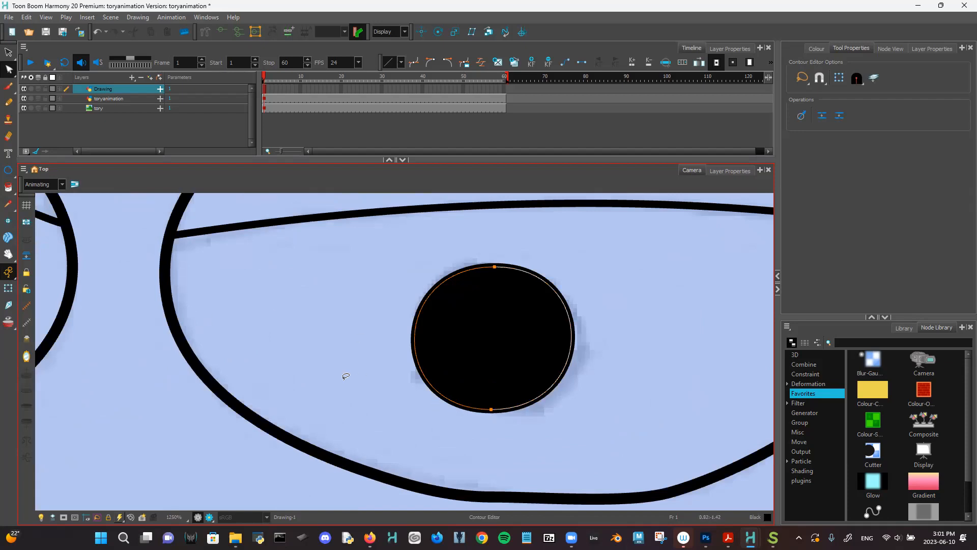
left_click(436, 393)
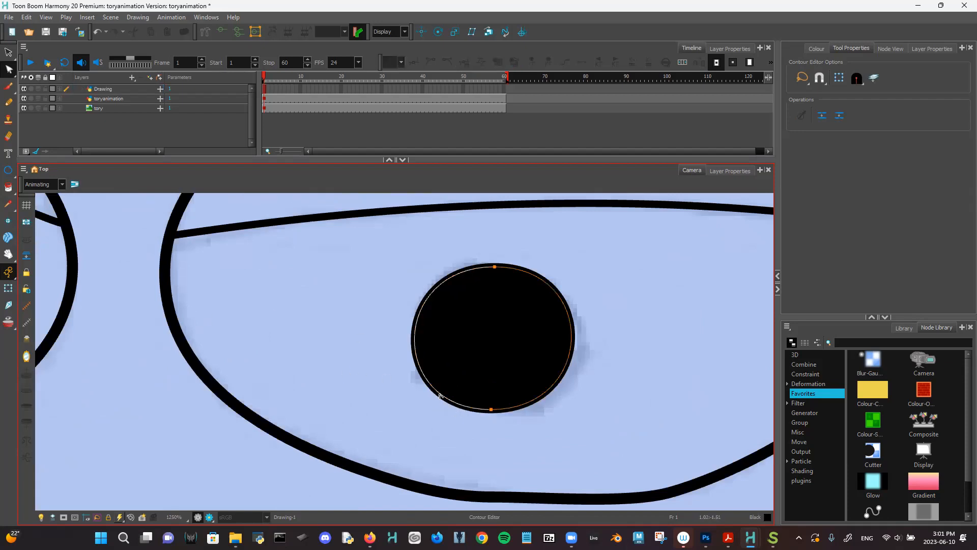
left_click(435, 390)
mouse_move(568, 368)
left_mouse_down()
mouse_move(577, 381)
mouse_move(568, 381)
left_mouse_up()
key("ctrl+z")
left_click(435, 391)
left_click(443, 413)
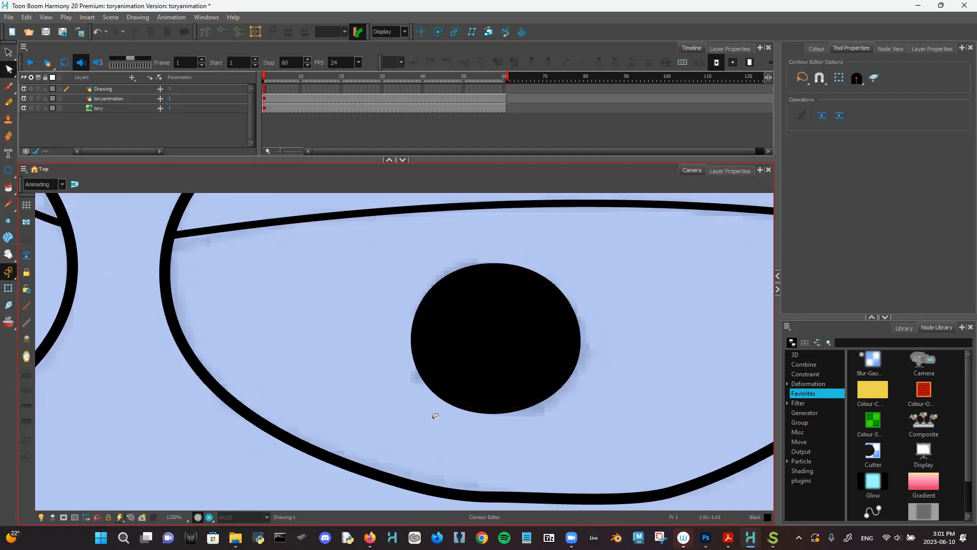
- Zoom out to show the whole face with the mouth sketch in view
key("1")
key("1")
key("1")
key("1")
key("1")
key("1")
left_click_drag(447, 415, 491, 318)
key("1")
mouse_move(478, 377)
left_mouse_down()
mouse_move(508, 395)
mouse_move(490, 406)
left_mouse_up()
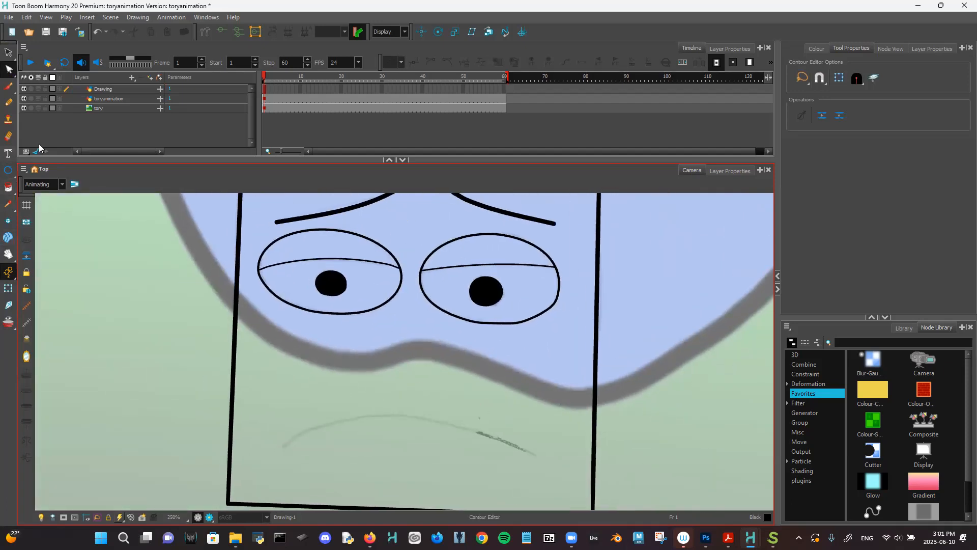
- Choose the Line tool with the Pencil 4 preset at size 3
left_click(8, 171)
left_click(8, 172)
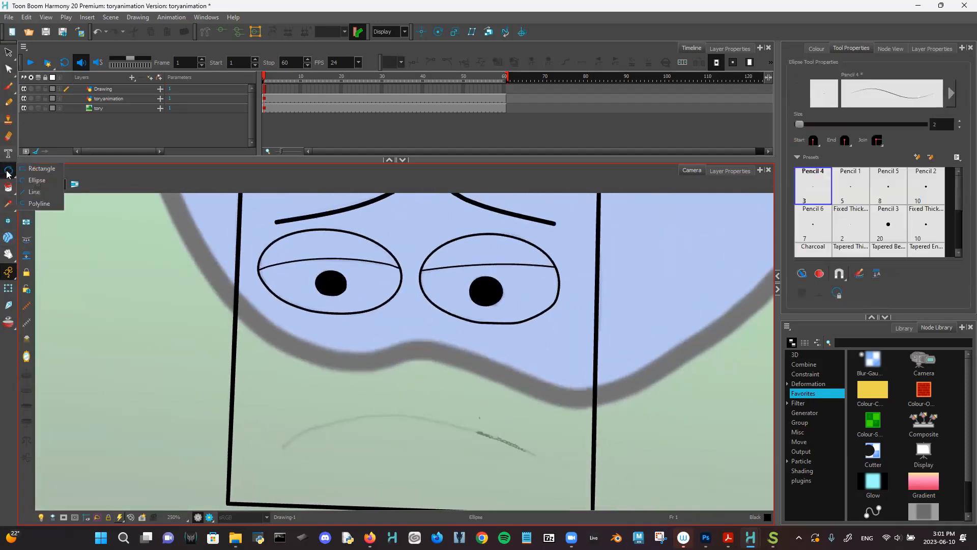
left_click(38, 196)
left_click(814, 188)
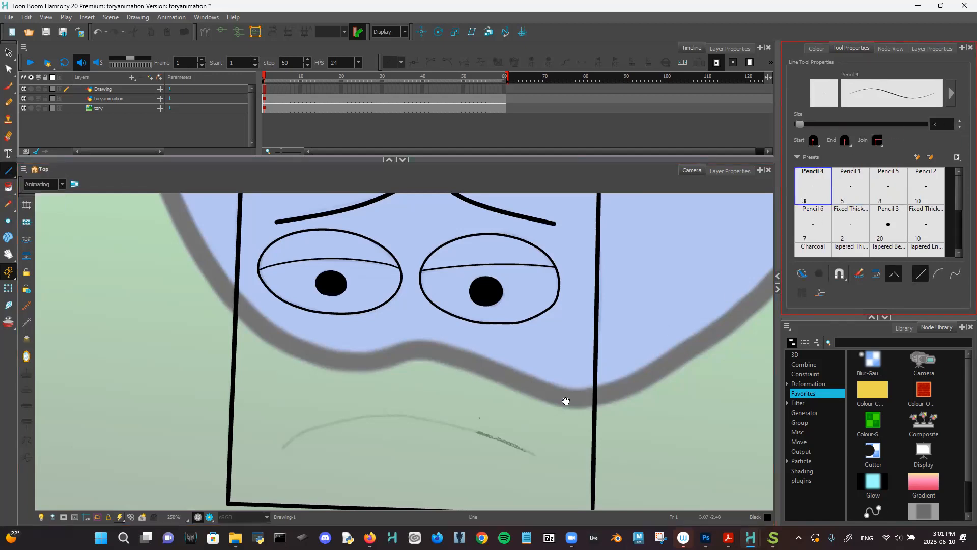
- Draw a straight line under the mouth sketch and select it with the Contour Editor
left_click_drag(566, 402, 574, 366)
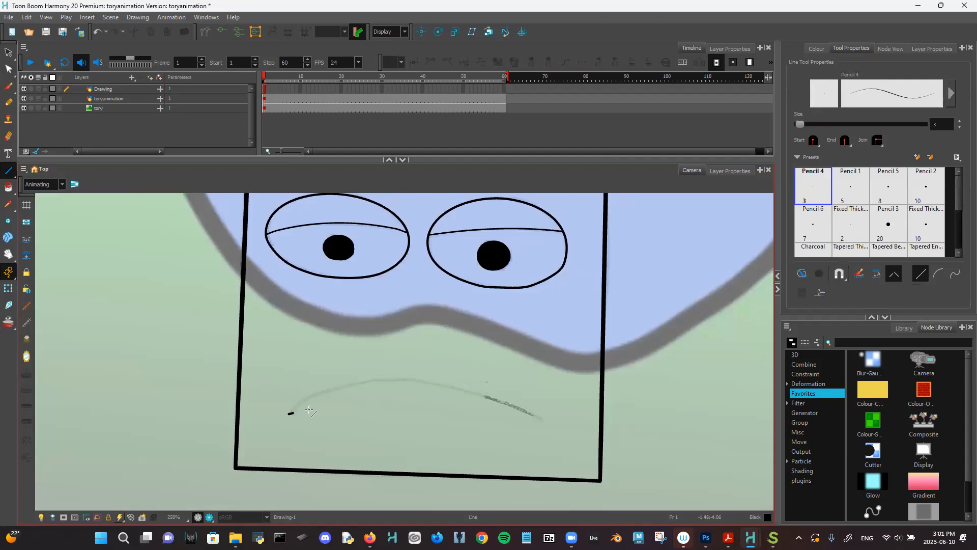
mouse_move(309, 410)
left_mouse_down()
mouse_move(601, 396)
mouse_move(543, 420)
left_mouse_up()
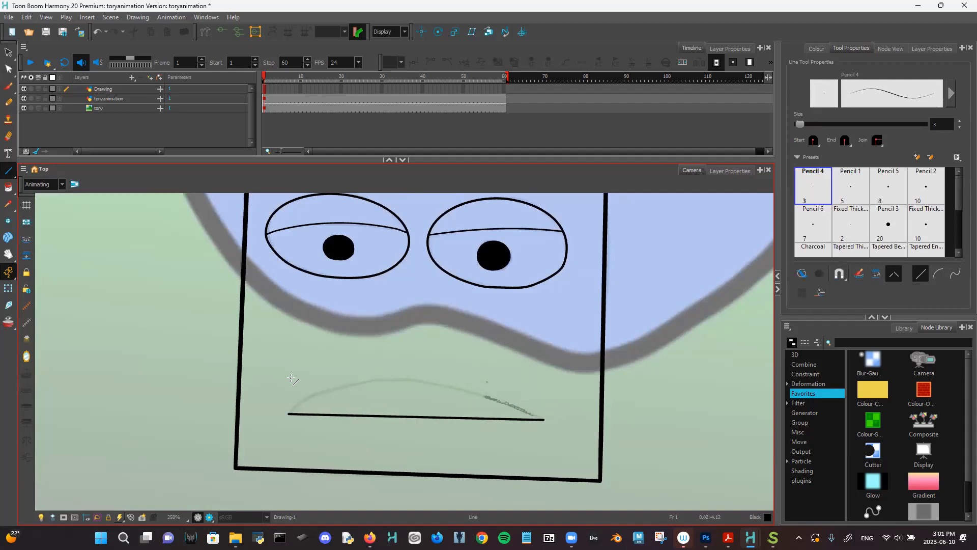
left_click(9, 70)
left_click(418, 418)
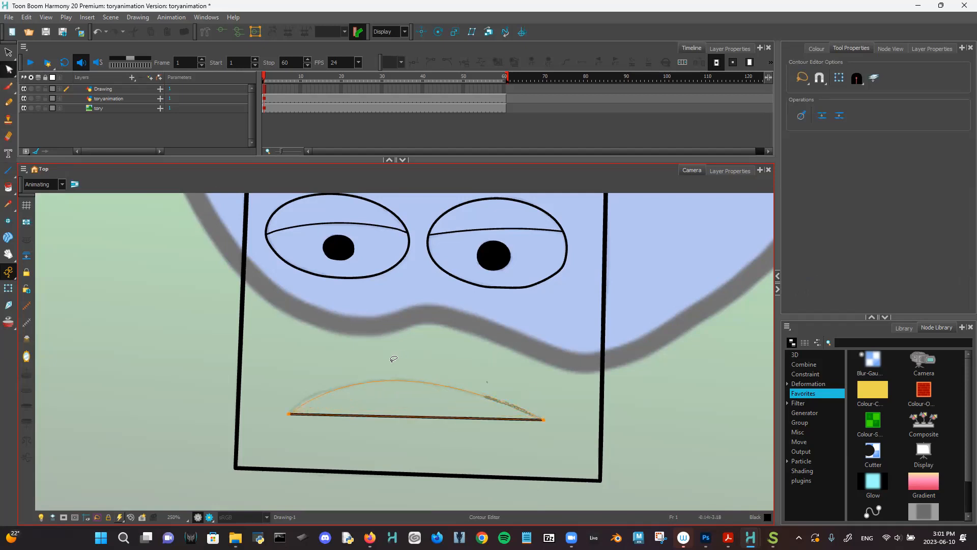
- Arch the middle of the mouth line into a downturned frown curve, then zoom back out
mouse_move(380, 357)
left_mouse_down()
mouse_move(439, 360)
mouse_move(309, 375)
mouse_move(447, 345)
mouse_move(311, 351)
mouse_move(465, 340)
mouse_move(385, 357)
left_mouse_up()
left_click(476, 334)
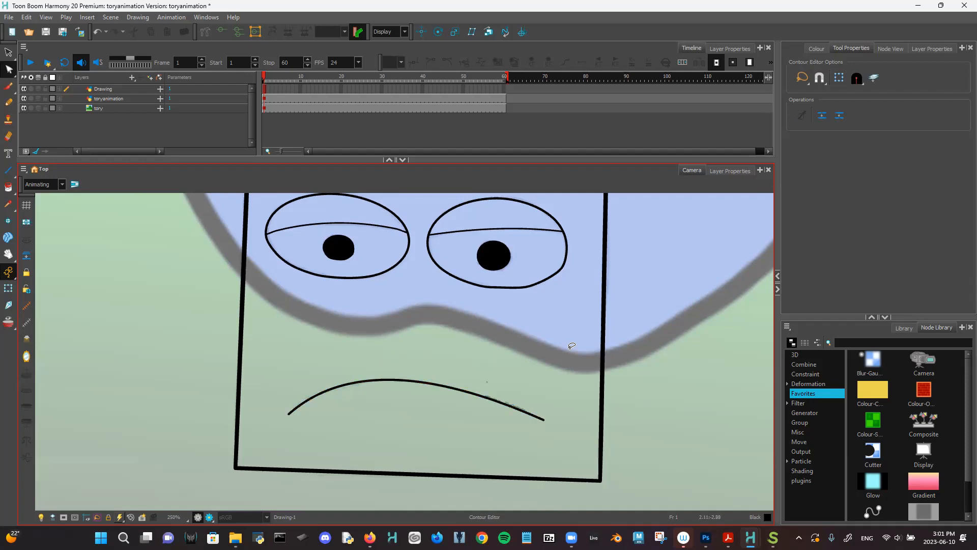
scroll(565, 358, "down", 3)
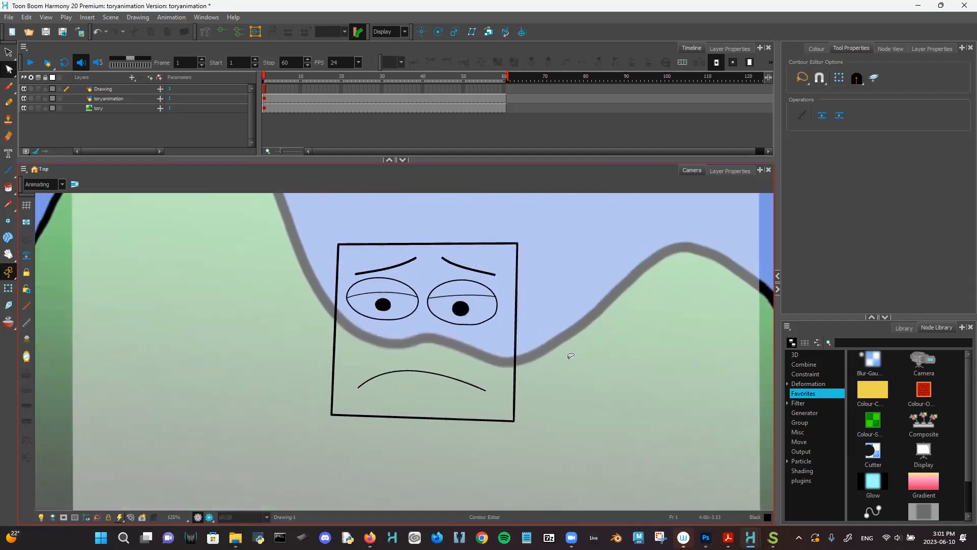
scroll(588, 372, "right", 5)
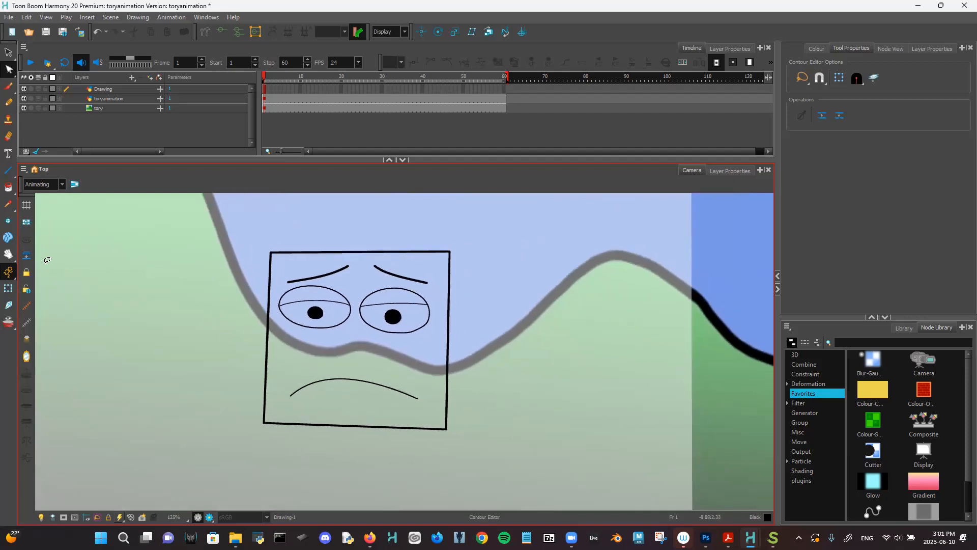
left_click(8, 52)
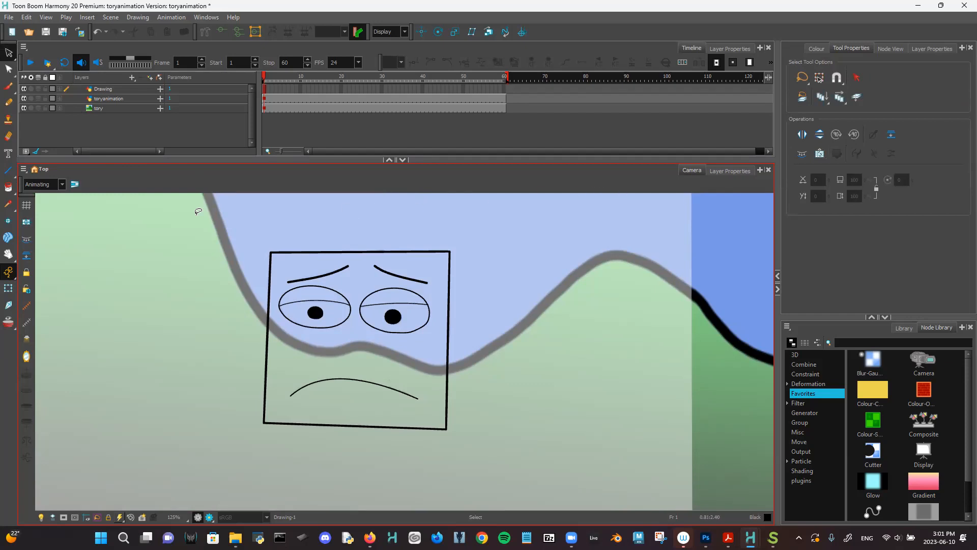
- Save the scene and restore the default workspace layout
left_click(10, 17)
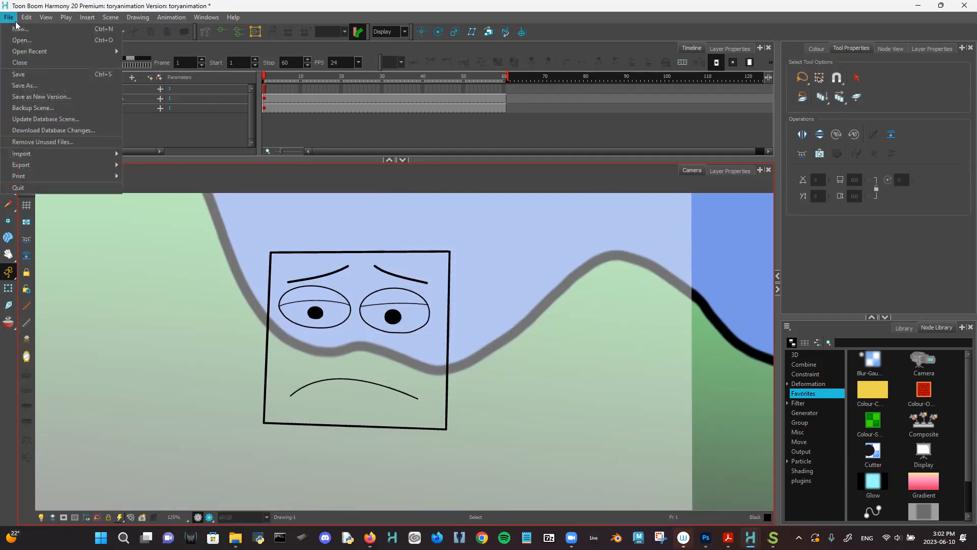
left_click(49, 76)
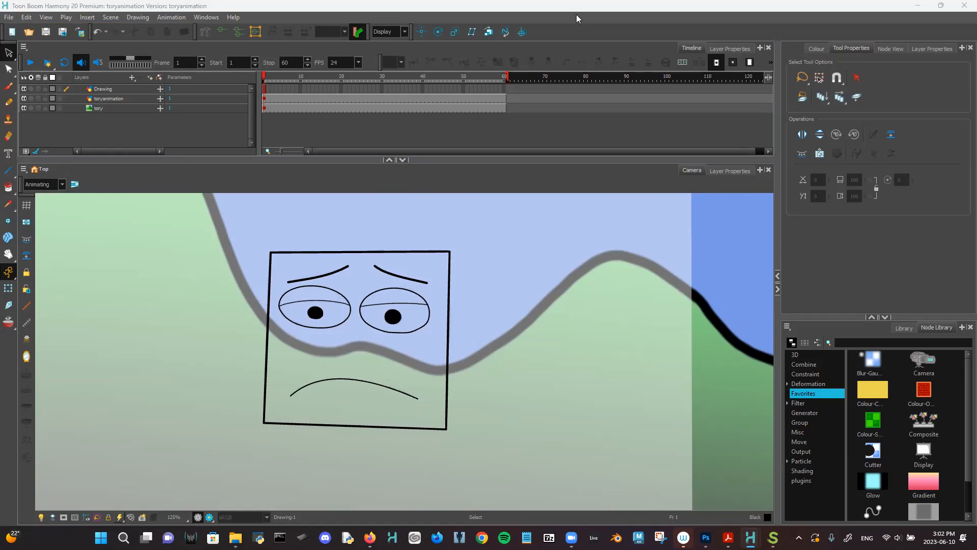
left_click(206, 17)
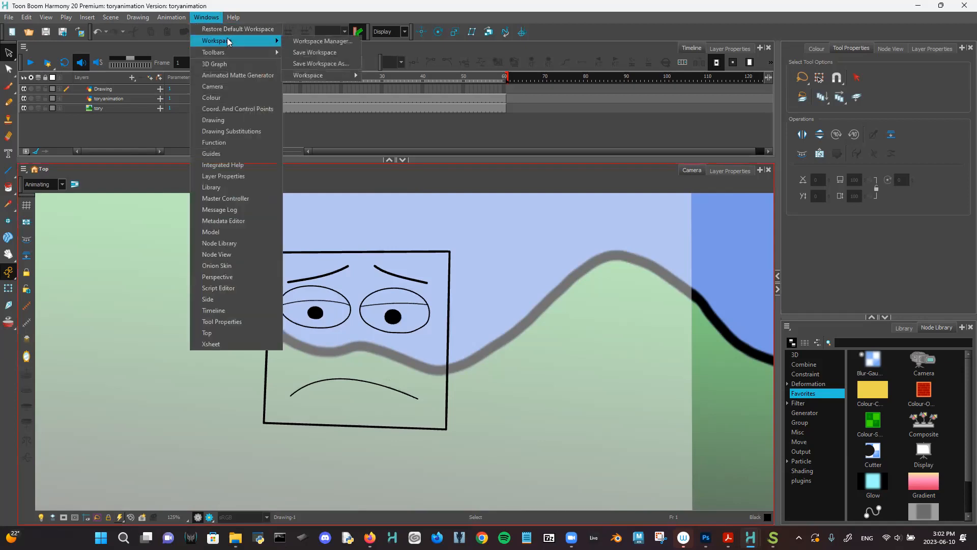
left_click(238, 29)
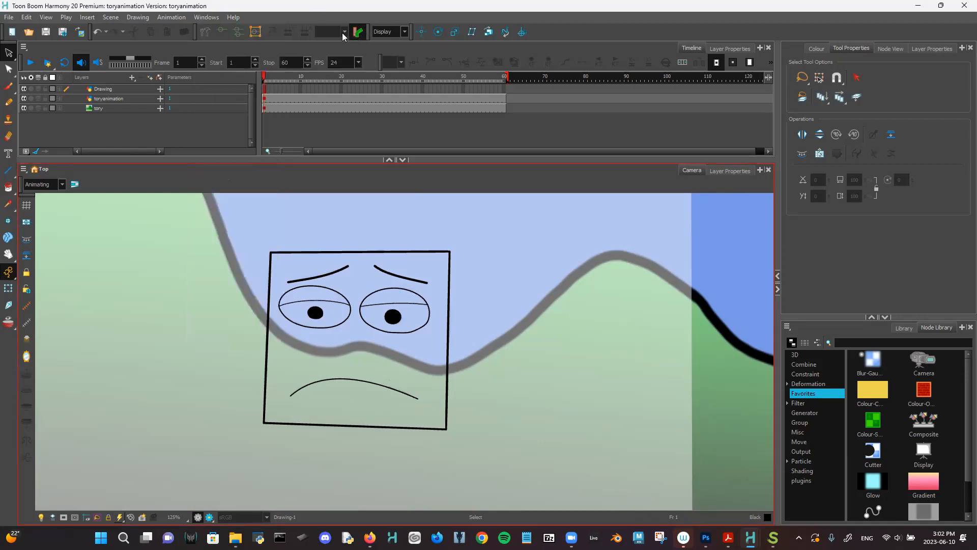
- Lasso all the face's strokes and create colour art from their line art
mouse_move(316, 213)
left_mouse_down()
mouse_move(499, 211)
mouse_move(127, 316)
mouse_move(287, 217)
left_mouse_up()
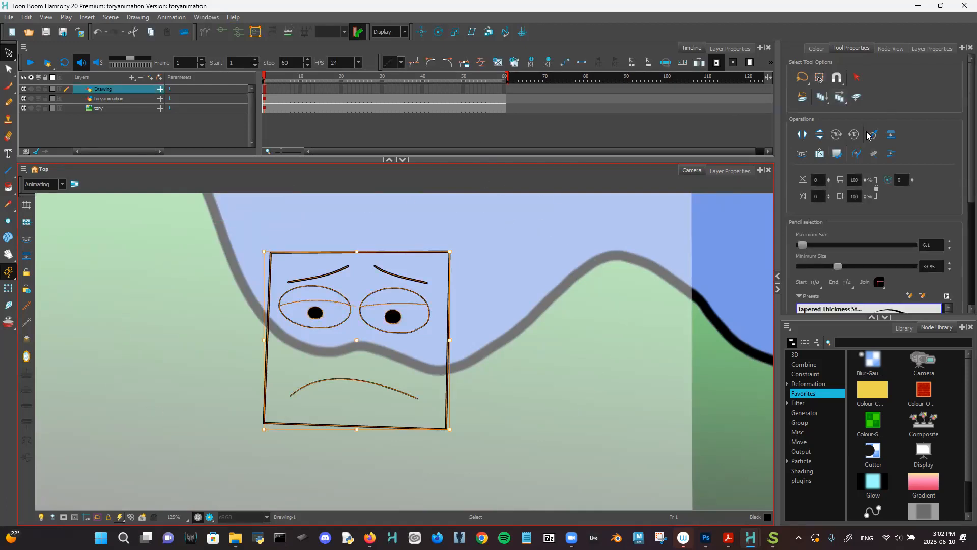
left_click(802, 155)
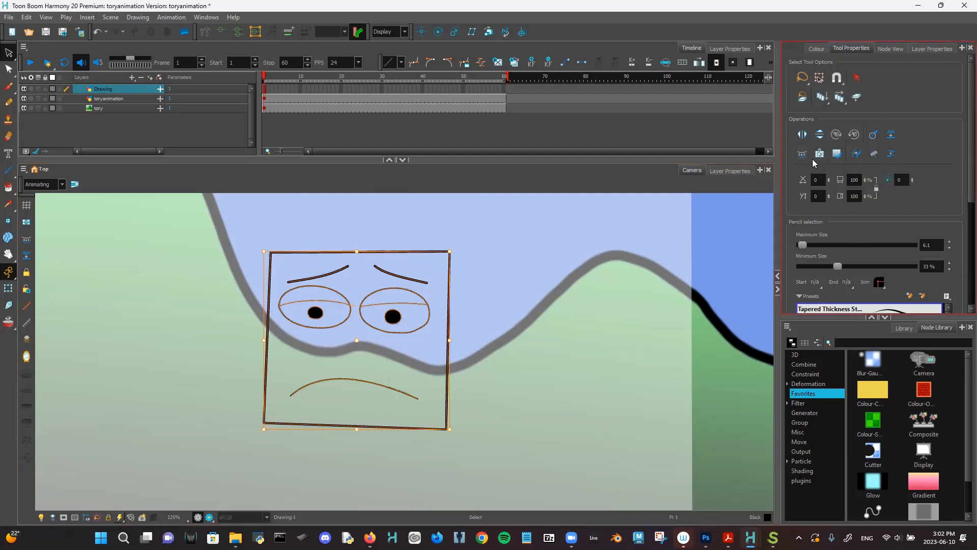
left_click(636, 265)
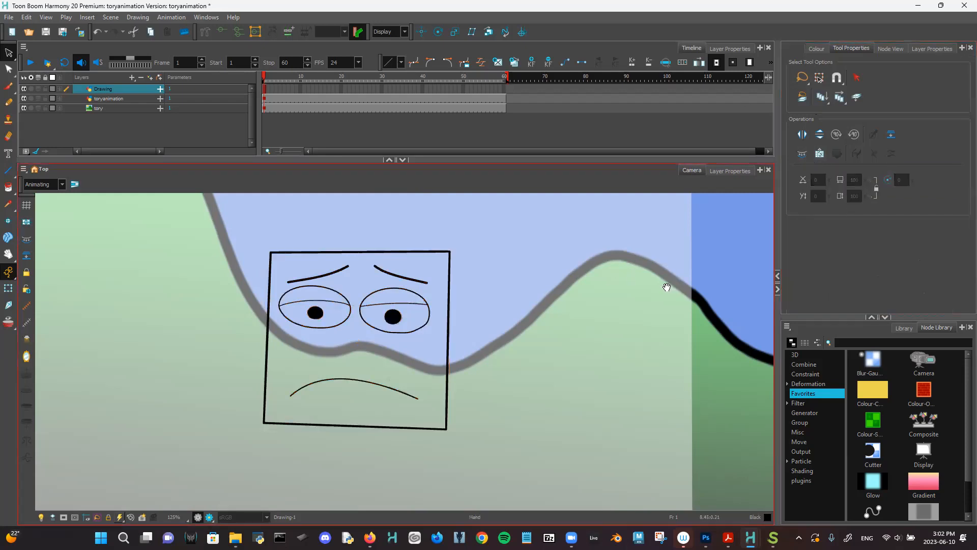
left_click_drag(666, 287, 621, 277)
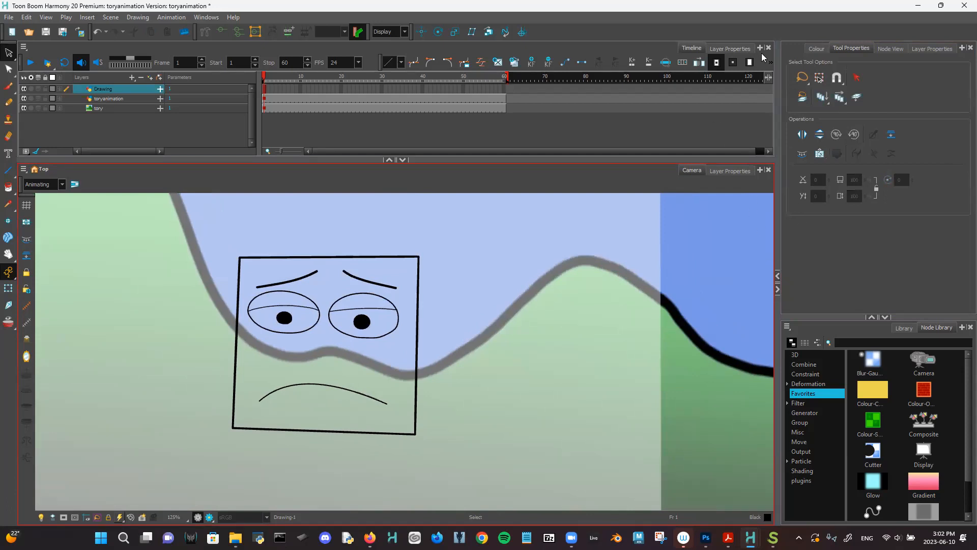
- Show Layer Properties in the top panel
left_click(761, 47)
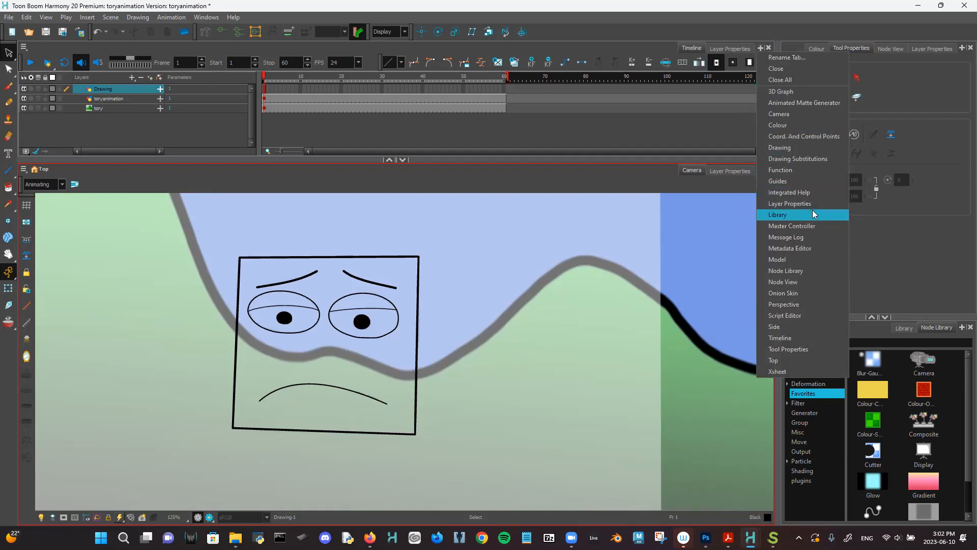
left_click(758, 142)
left_click(732, 48)
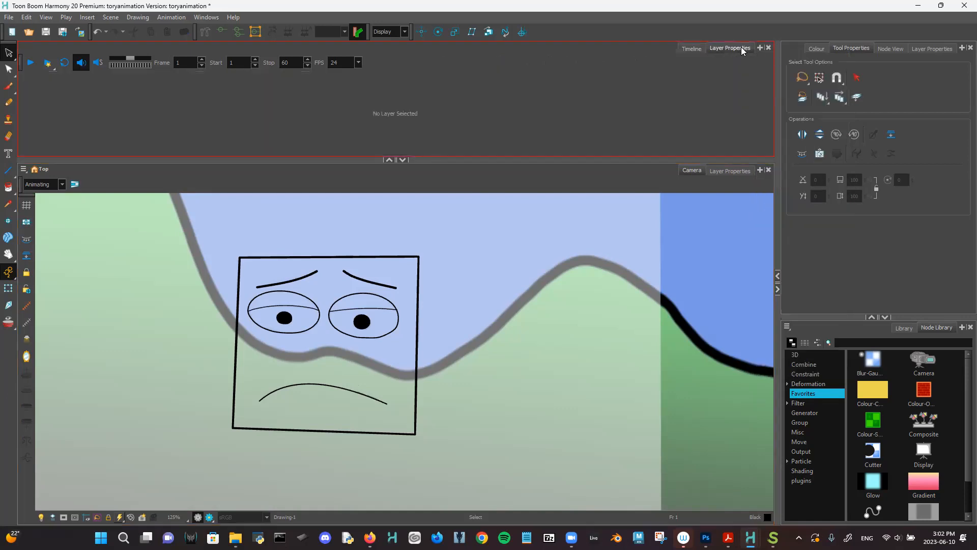
- Show the Colour palette list and switch to the Hand-Drawn workspace
left_click(692, 48)
left_click(823, 48)
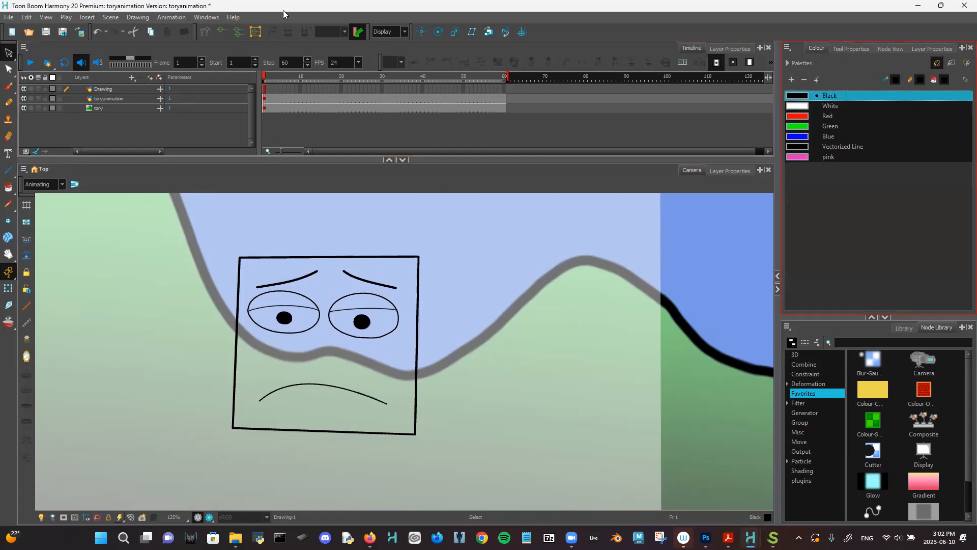
left_click(206, 17)
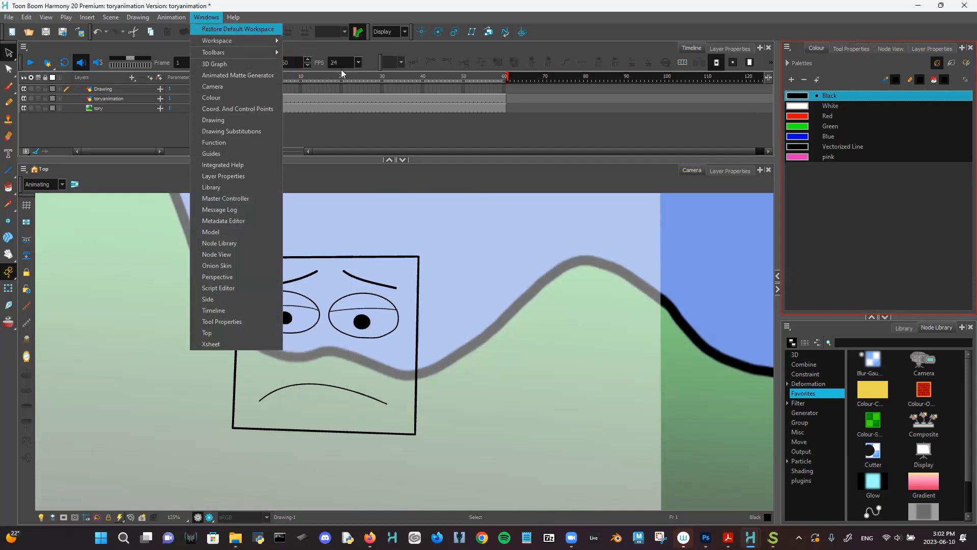
mouse_move(274, 45)
mouse_move(333, 76)
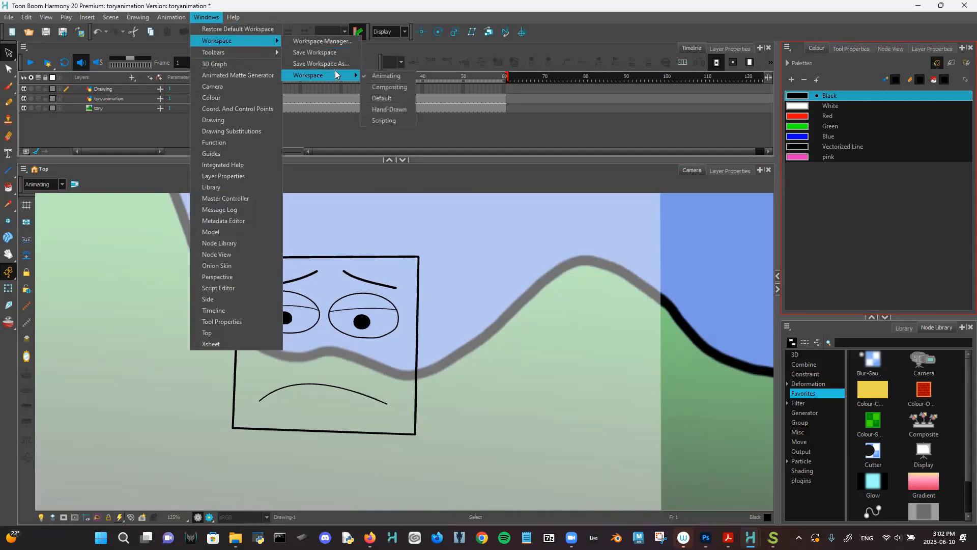
left_click(400, 109)
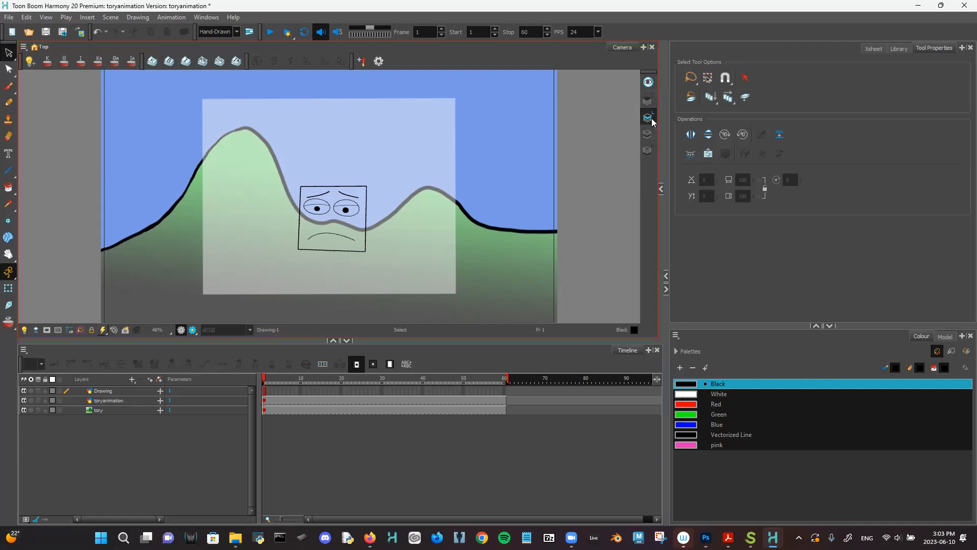
- Centre the face in view and paint-fill the face square with pink
left_click(654, 135)
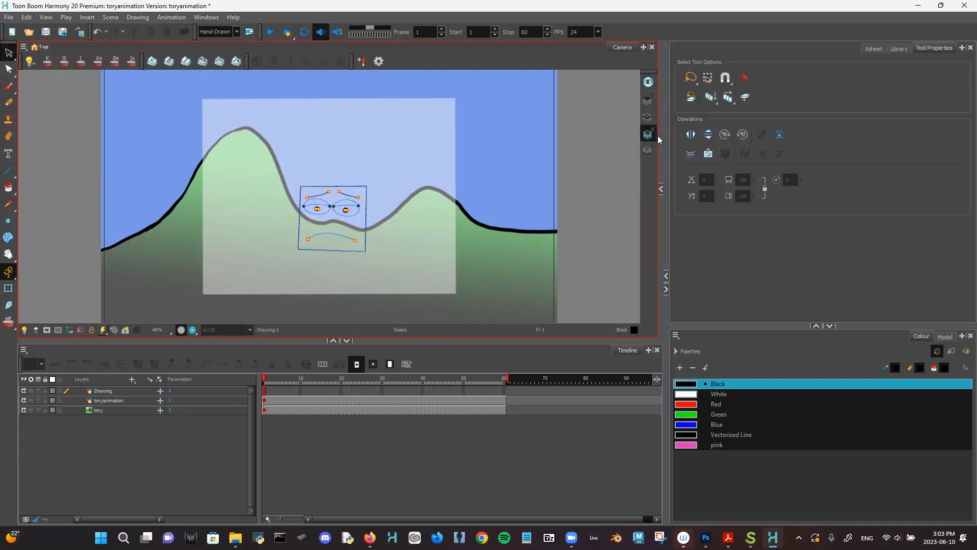
scroll(339, 277, "up", 5)
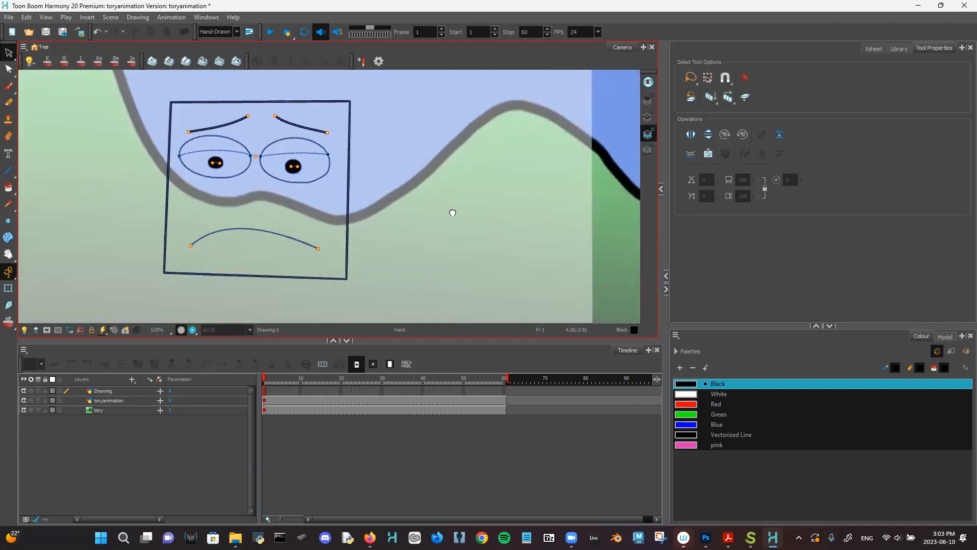
left_click_drag(452, 212, 484, 228)
left_click(675, 446)
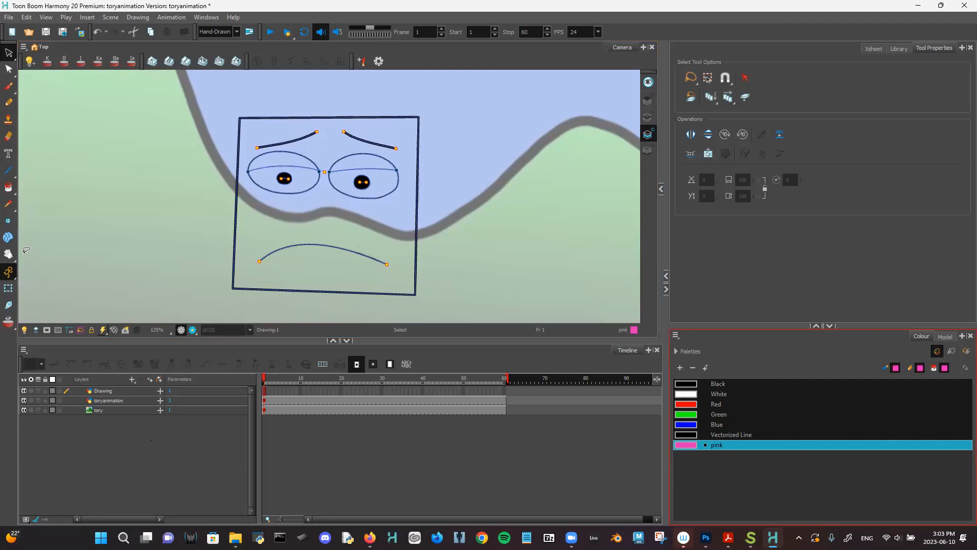
left_click(8, 187)
left_click(391, 189)
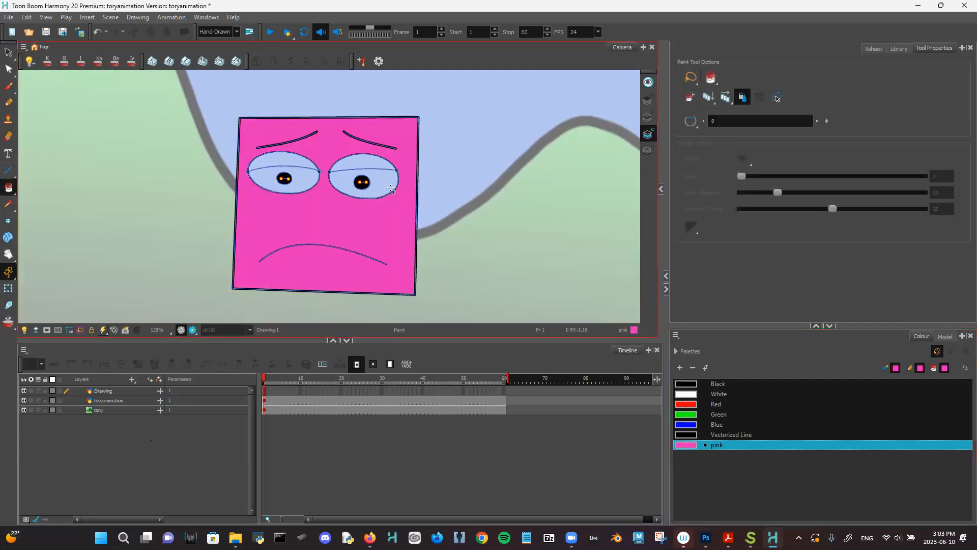
- Lighten the pink swatch to R237 G119 B214 in the colour editor
double_click(689, 445)
left_click_drag(490, 167, 651, 168)
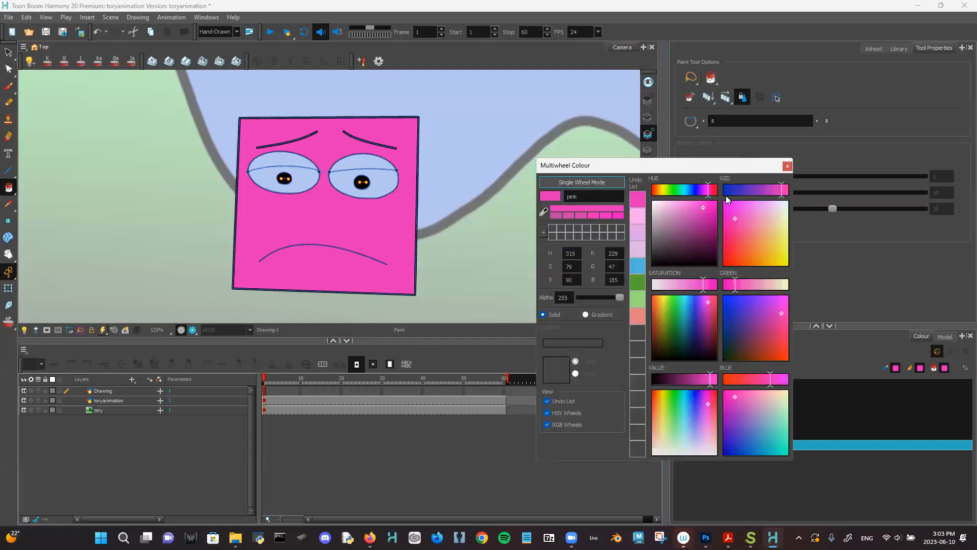
left_click_drag(704, 207, 684, 205)
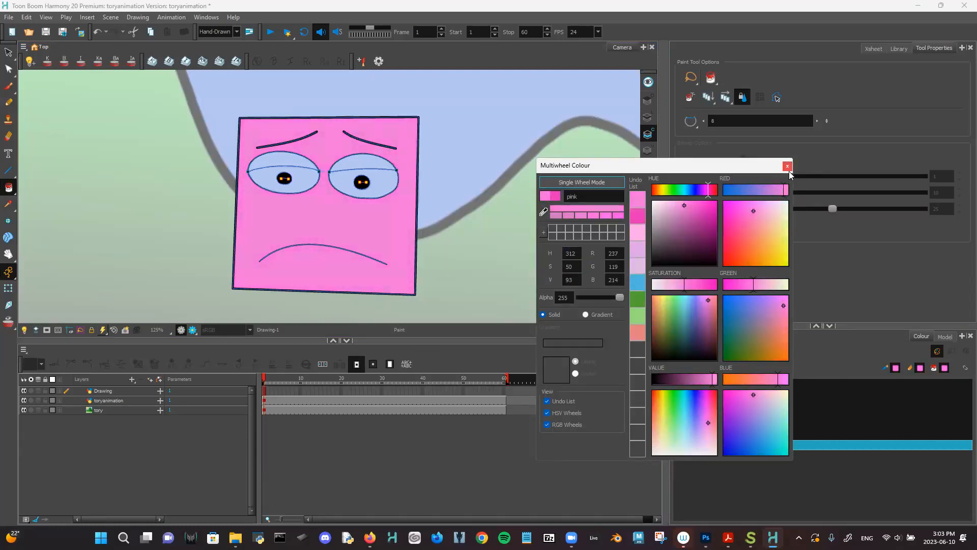
left_click(787, 166)
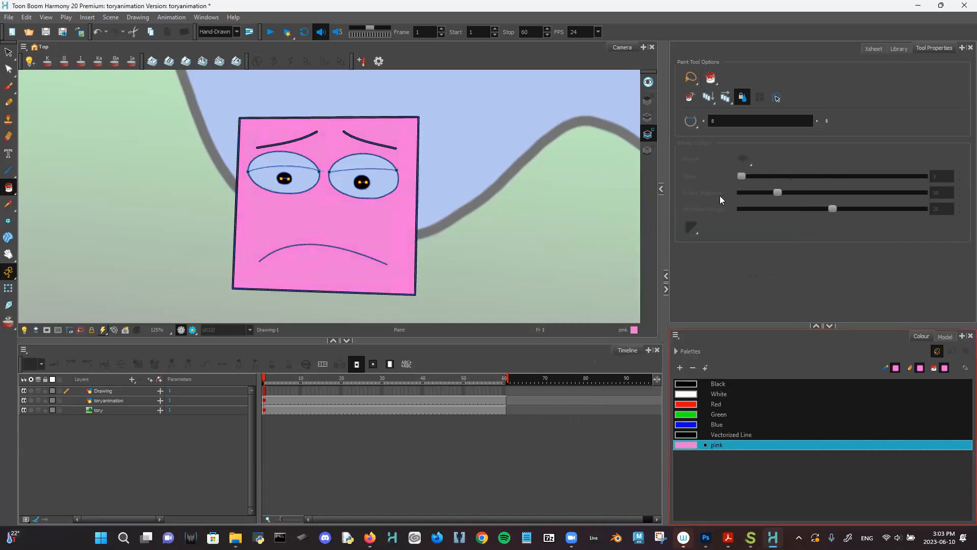
- Paint the upper eye areas, then fill the lower part of both eyes white
left_click(350, 168)
left_click(272, 167)
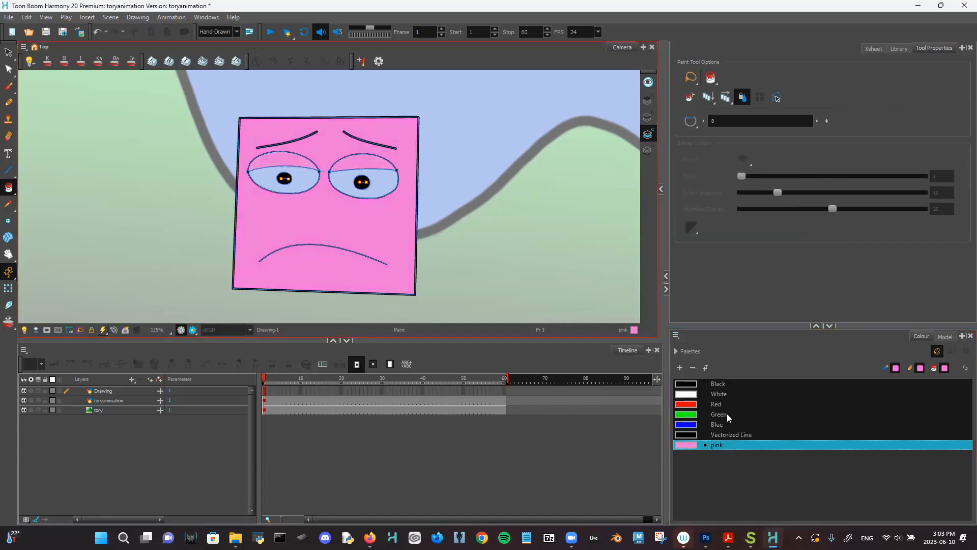
left_click(725, 394)
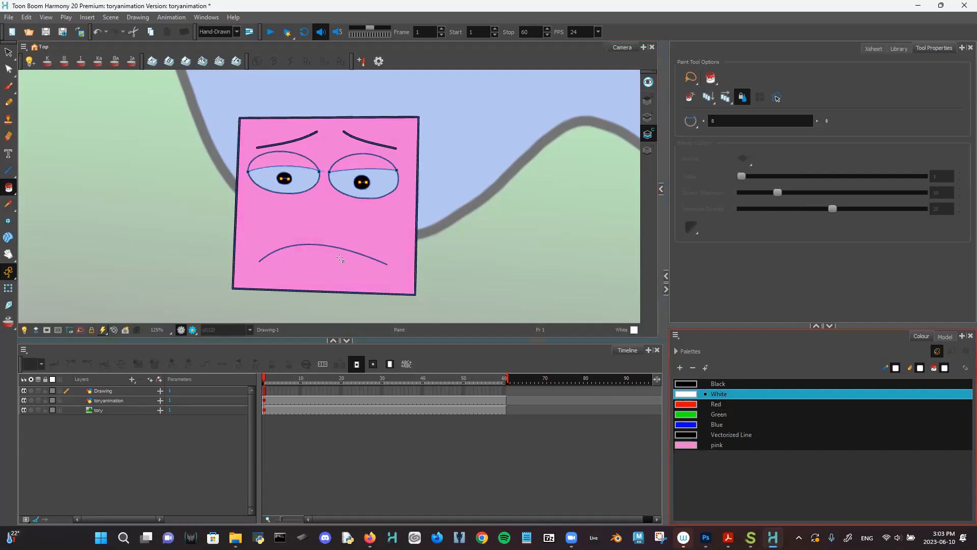
left_click(381, 191)
left_click(285, 187)
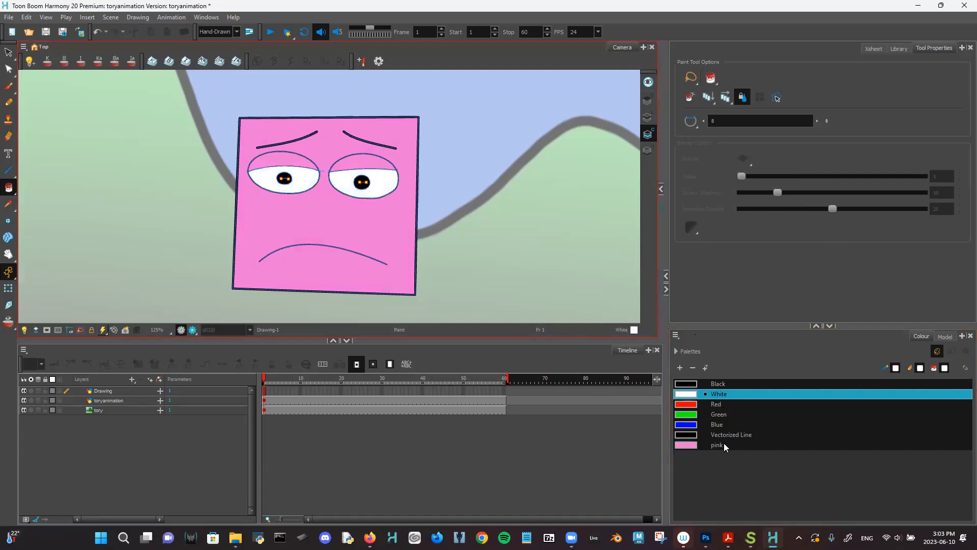
- Add a New 1 palette swatch and make it a brighter pink
left_click(724, 444)
left_click(680, 367)
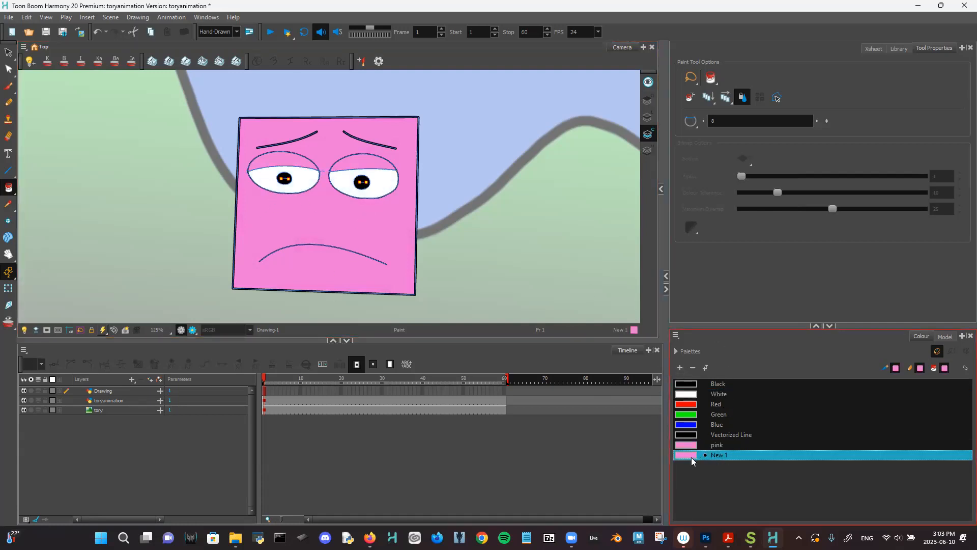
double_click(691, 456)
left_click_drag(751, 210, 744, 208)
left_click(786, 167)
- Fill both upper eyelids with New 1 pink and view the final line colours
left_click(358, 166)
left_click(278, 165)
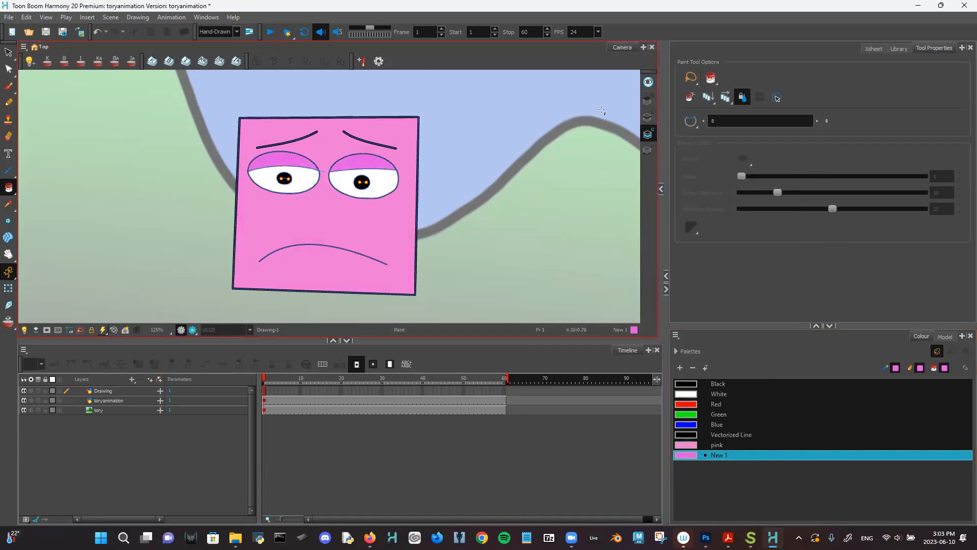
left_click(646, 116)
scroll(500, 231, "down", 5)
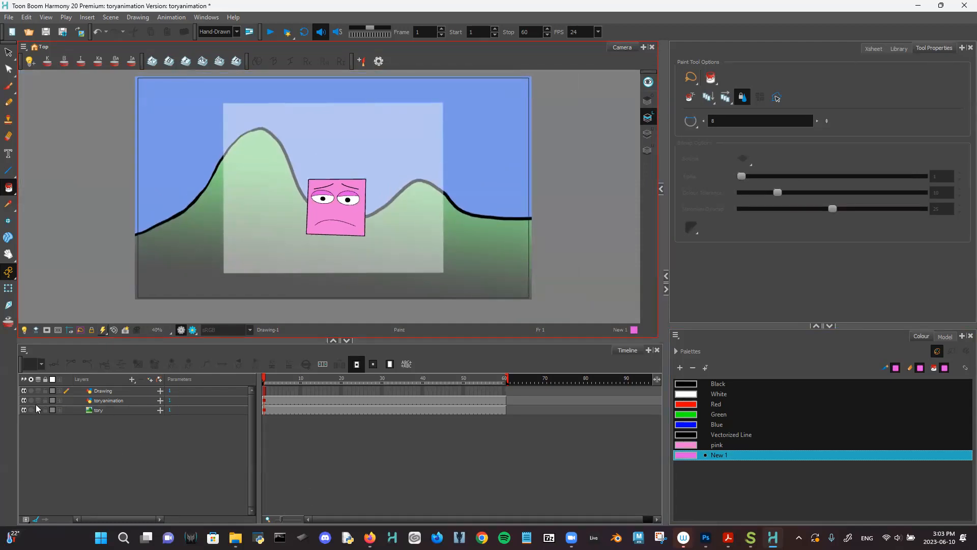
- Hide the pale toryanimation reference layer and select the Drawing cell at frame 2
left_click(23, 401)
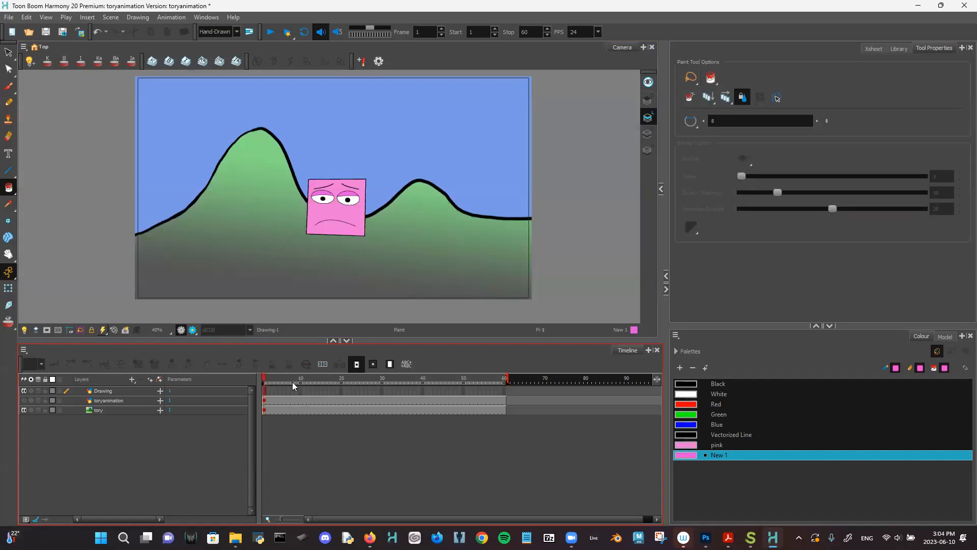
left_click(266, 384)
left_click(267, 390)
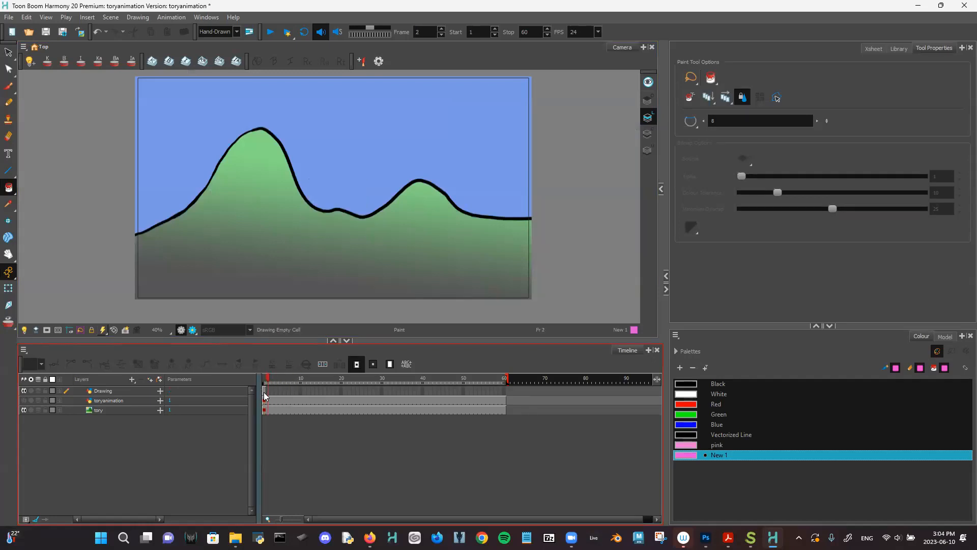
- Extend the face drawing's exposure through frame 60 with F5 and scrub to check
left_click_drag(270, 379, 418, 378)
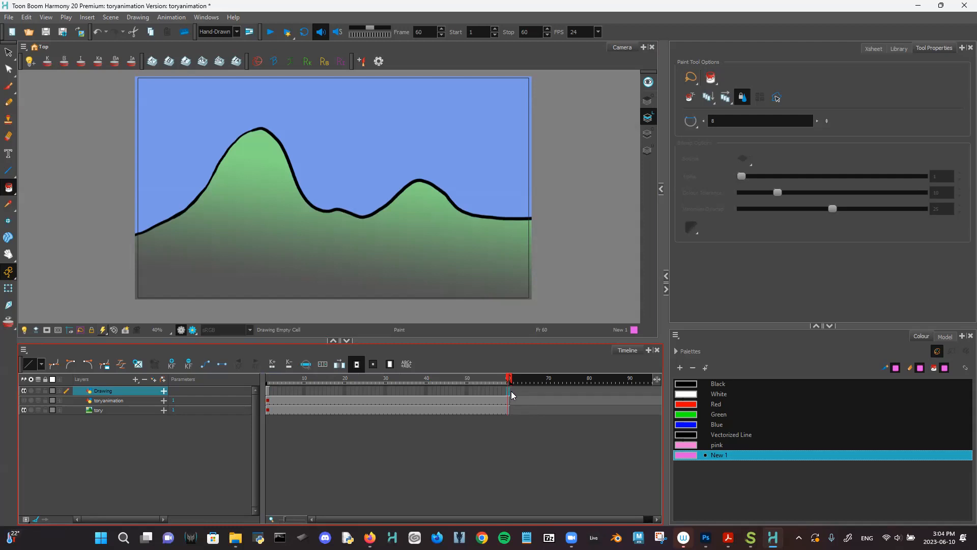
key("F5")
left_click_drag(488, 379, 406, 382)
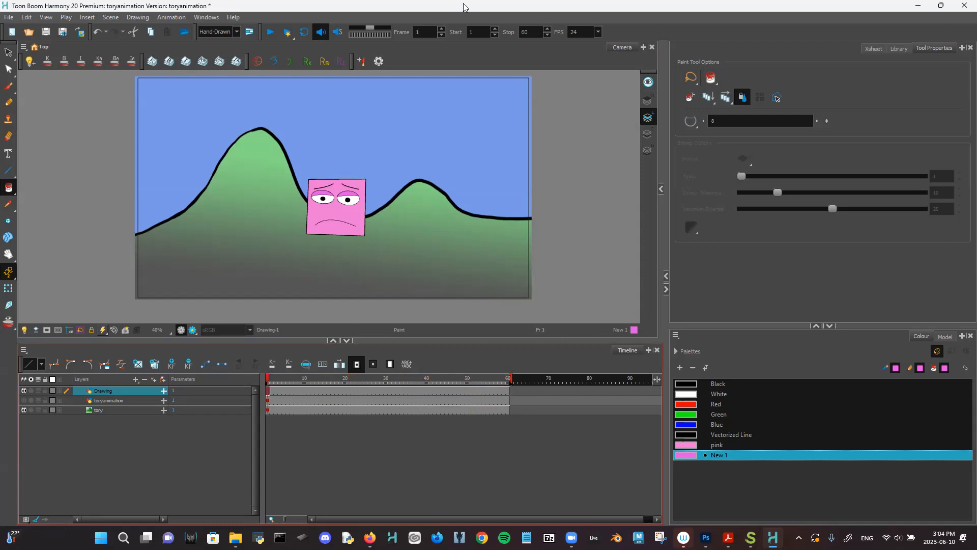
left_click_drag(429, 10, 413, 3)
left_click_drag(285, 377, 211, 386)
key("shift+comma")
key("shift+comma")
mouse_move(234, 537)
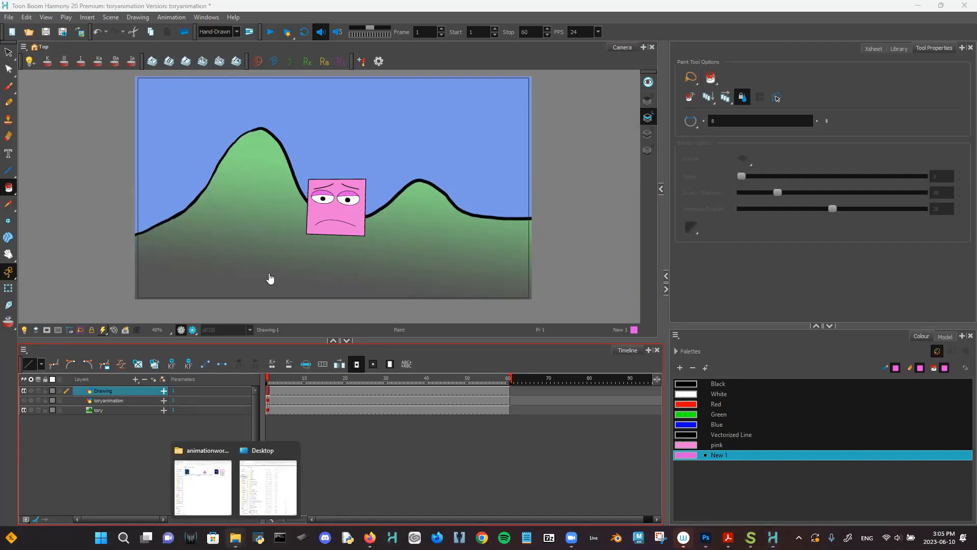
- Set aside the animationworkshop folder and open toryanimation-frames-_Page_2 from tory-workshop2023
left_click(203, 484)
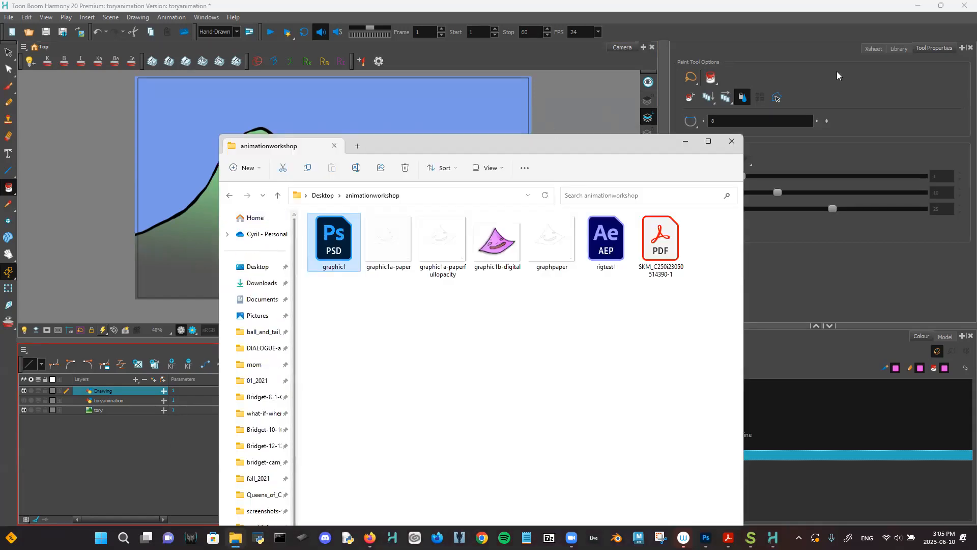
left_click(686, 141)
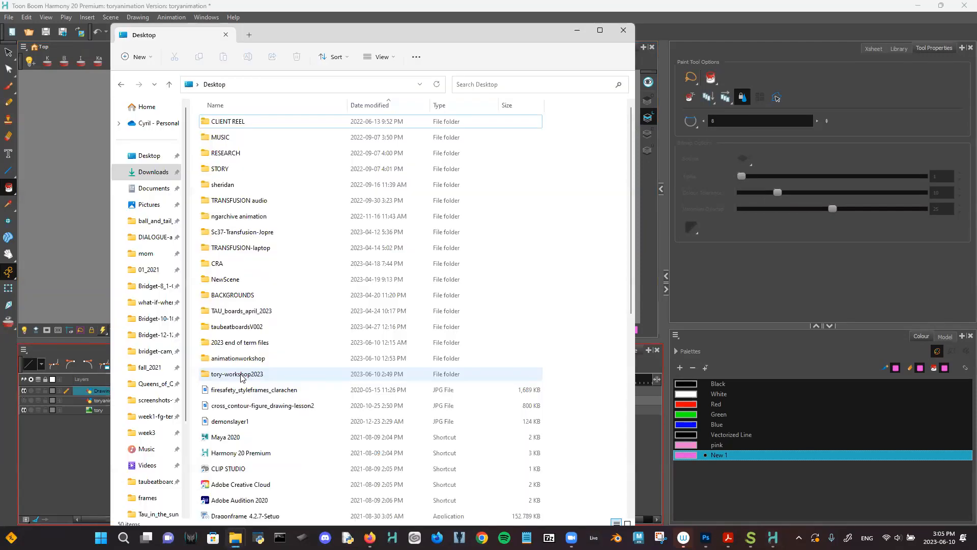
double_click(240, 377)
double_click(454, 144)
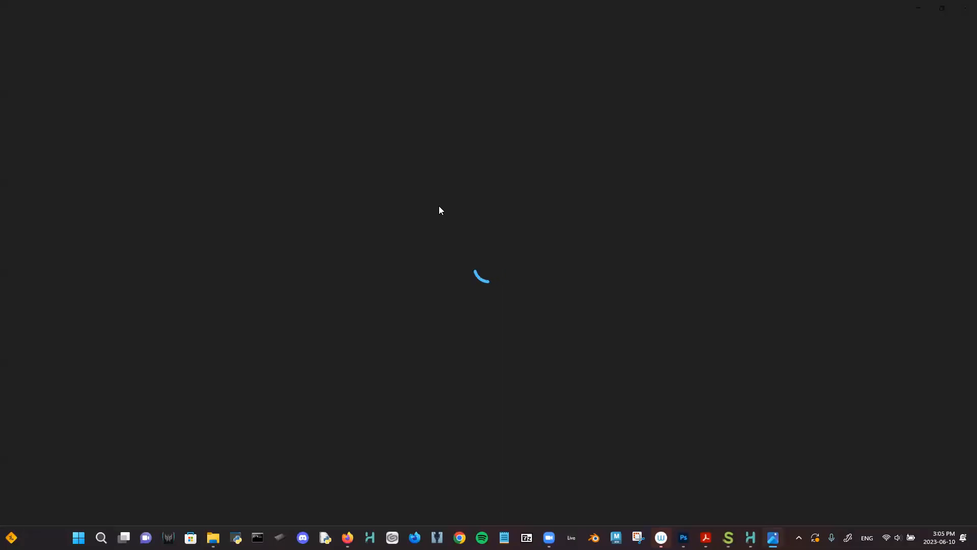
- Step through the sketch pages back to Page_2, then minimize Photos and File Explorer
key("Right")
key("Left")
key("Left")
key("Right")
key("Right")
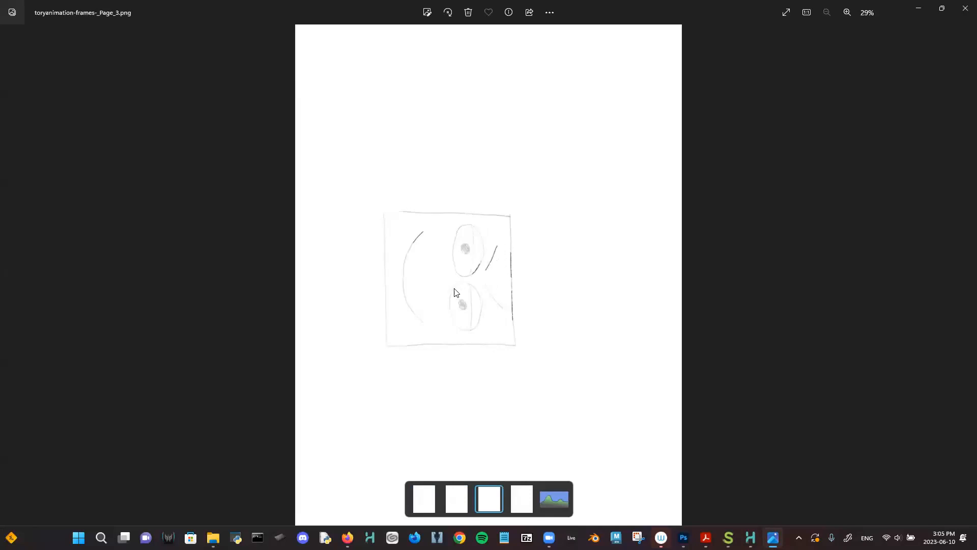
left_click(916, 8)
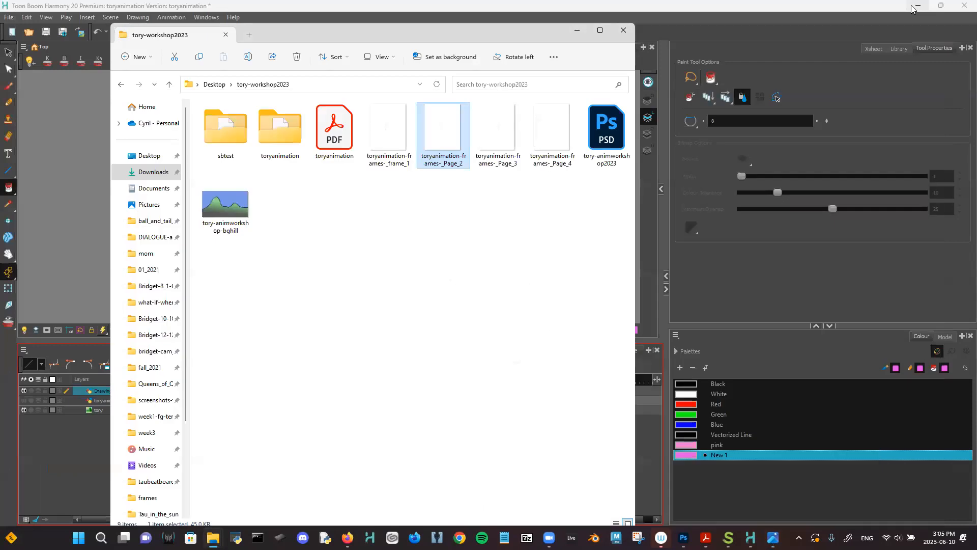
left_click(576, 30)
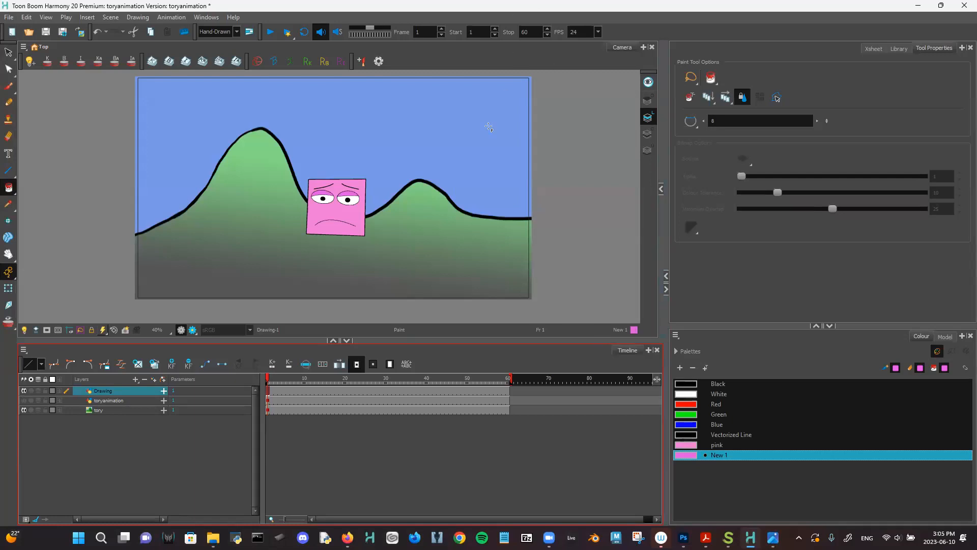
- Centre the Camera view on the pink face and scrub between frames 1, 9 and 11
left_click_drag(415, 207, 488, 209)
scroll(489, 219, "up", 2)
scroll(408, 246, "up", 1)
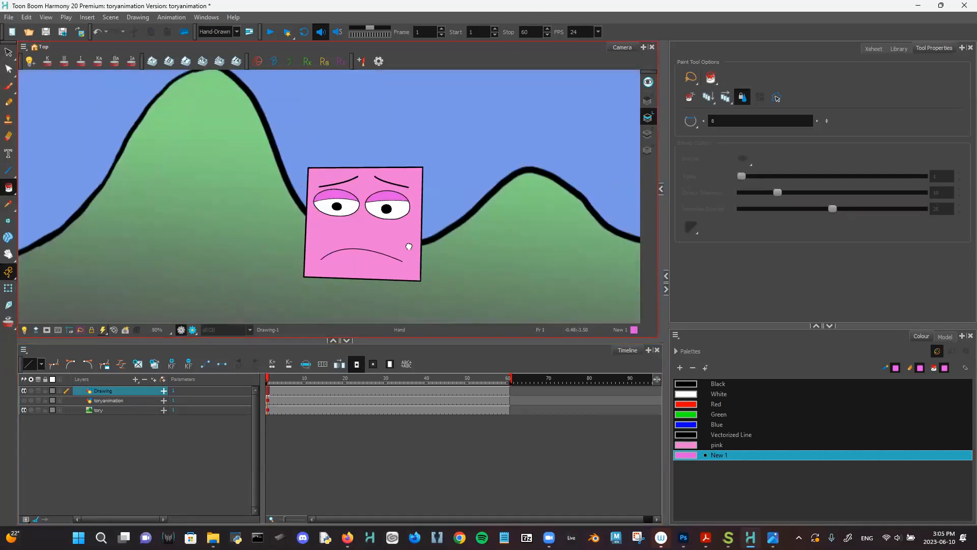
left_click_drag(408, 246, 378, 240)
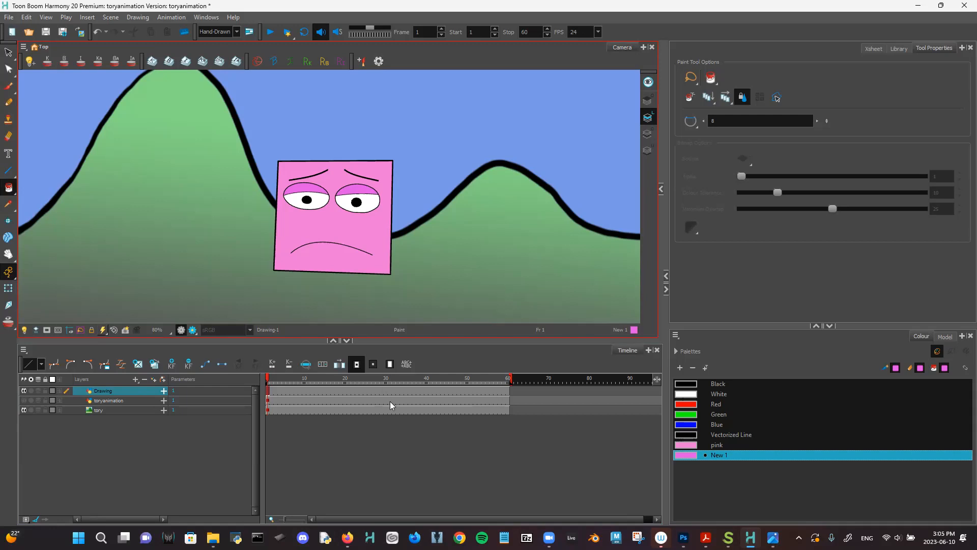
left_click(303, 381)
left_click_drag(303, 383, 268, 382)
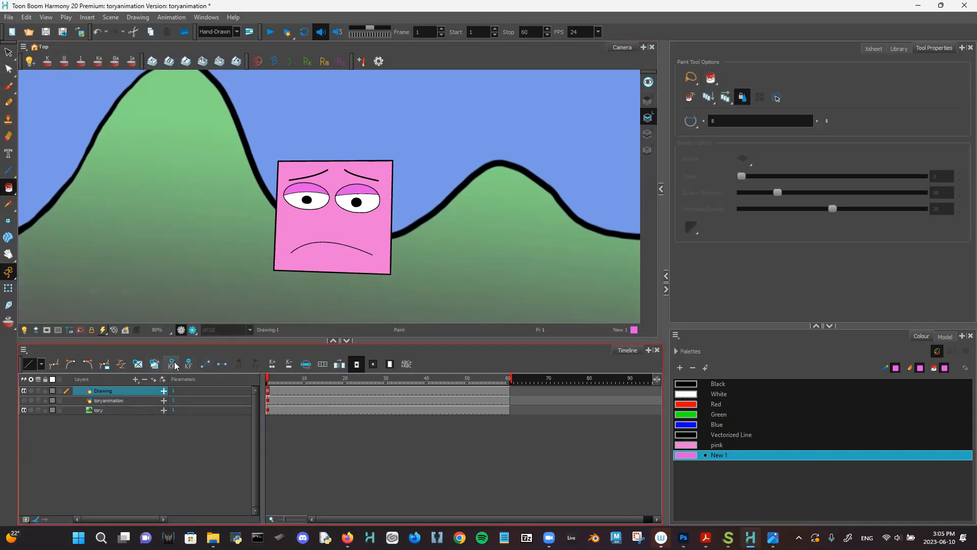
left_click(297, 391)
mouse_move(308, 379)
left_mouse_down()
mouse_move(261, 390)
mouse_move(321, 378)
left_mouse_up()
- Preview around frame 17, select Drawing cells from frame 24 to 60, then deselect at frame 17
left_click_drag(322, 378, 257, 420)
left_click_drag(332, 378, 358, 379)
left_click(361, 391)
left_click(508, 390, "shift")
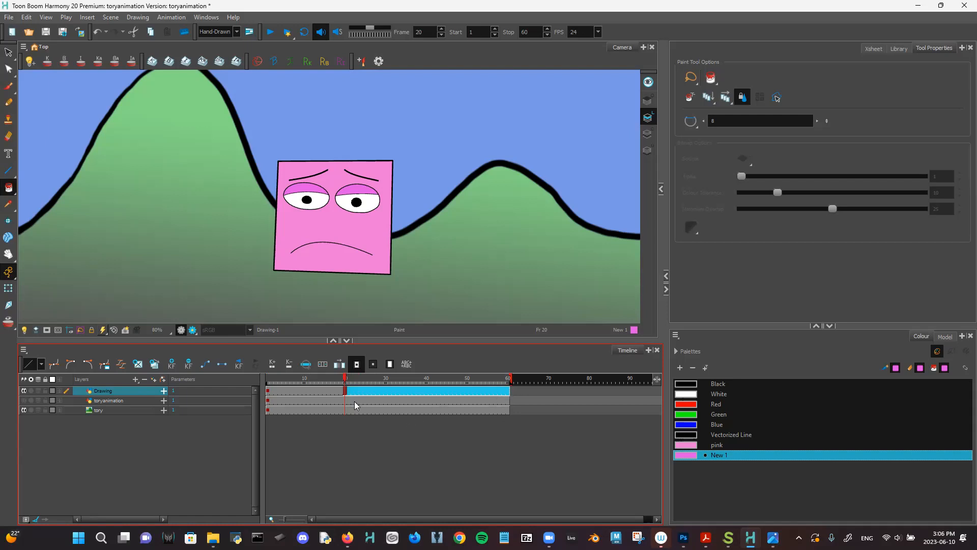
mouse_move(344, 379)
left_mouse_down()
mouse_move(267, 379)
mouse_move(328, 383)
mouse_move(267, 392)
mouse_move(332, 390)
left_mouse_up()
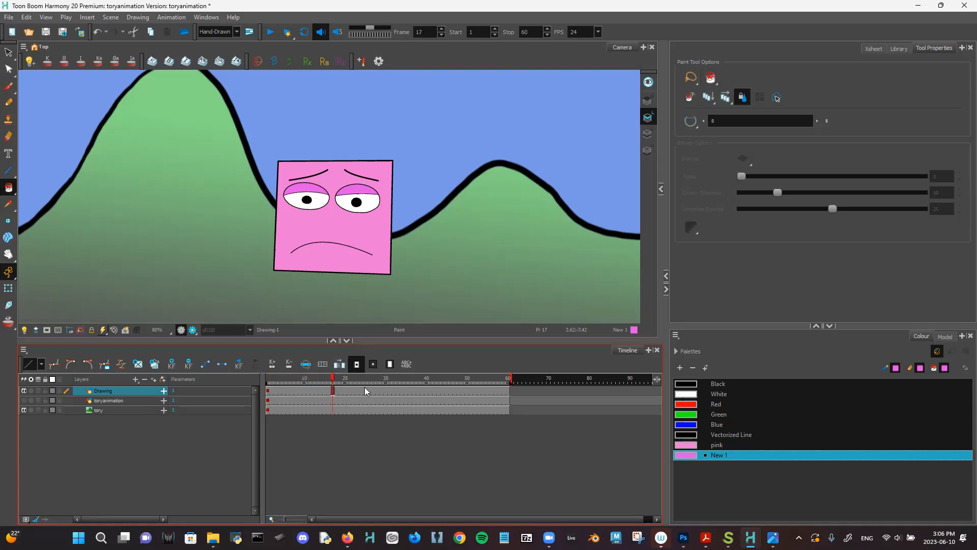
- Save the scene and select the right eyebrow stroke for a new pose at frame 17
left_click(9, 17)
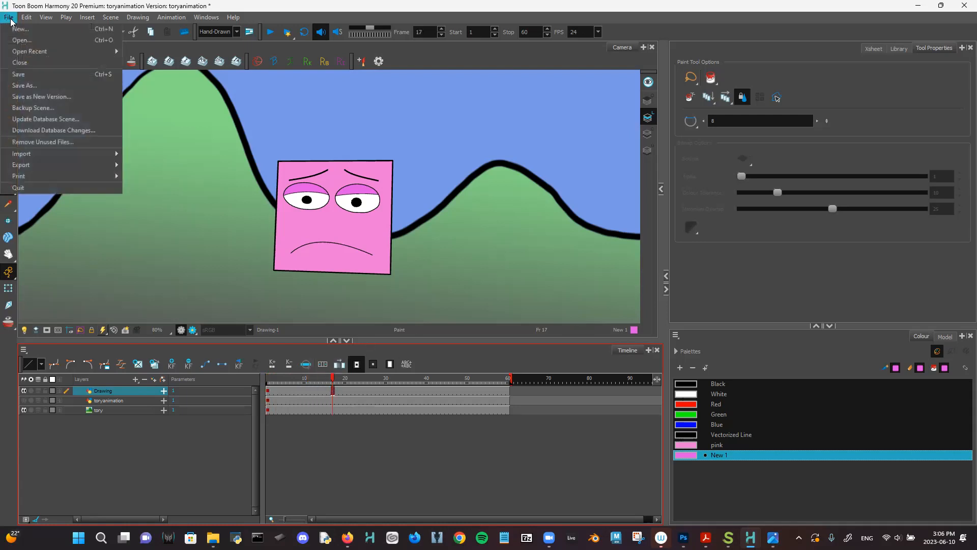
left_click(10, 75)
left_click(8, 52)
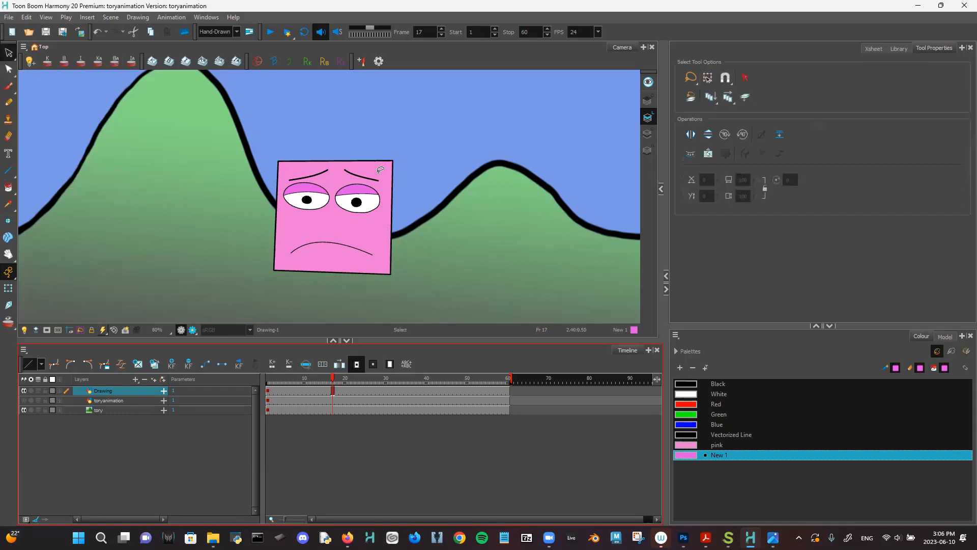
scroll(391, 206, "up", 2)
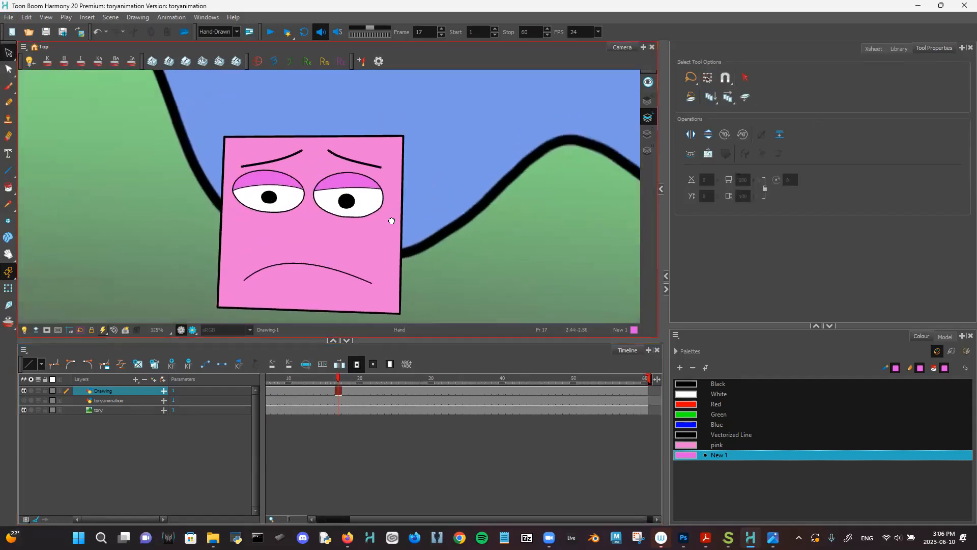
left_click(352, 153)
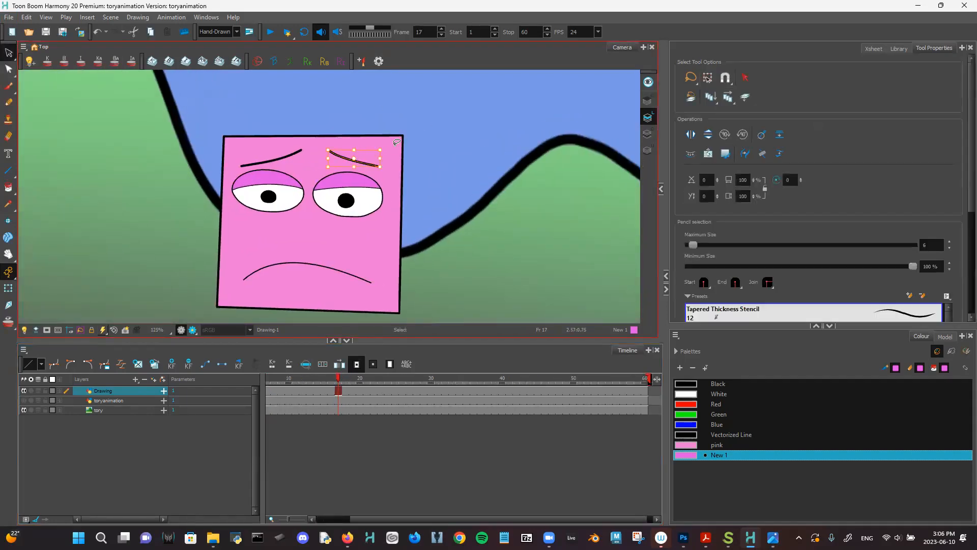
scroll(411, 193, "up", 1)
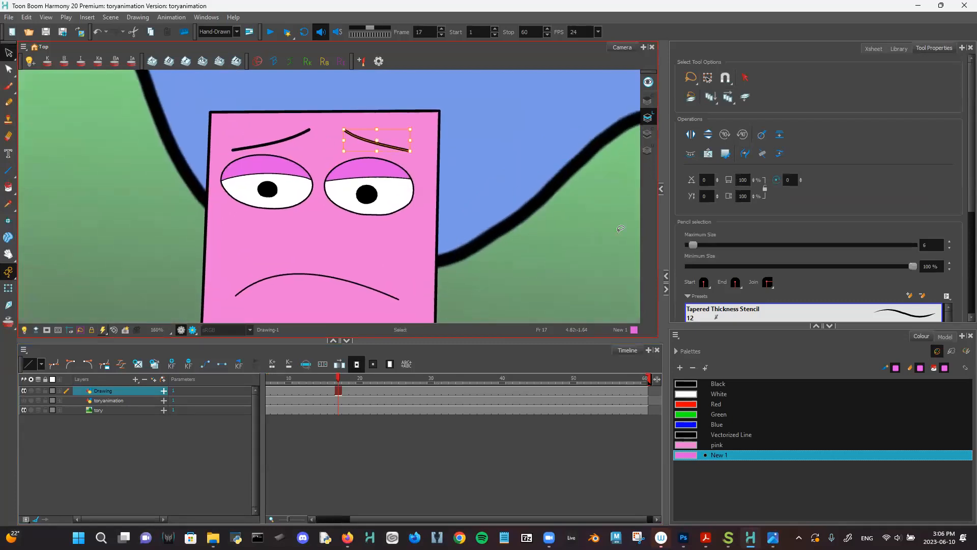
left_click(188, 364)
- Flatten both eyebrows and shift the left eyebrow up and left
scroll(417, 148, "up", 1)
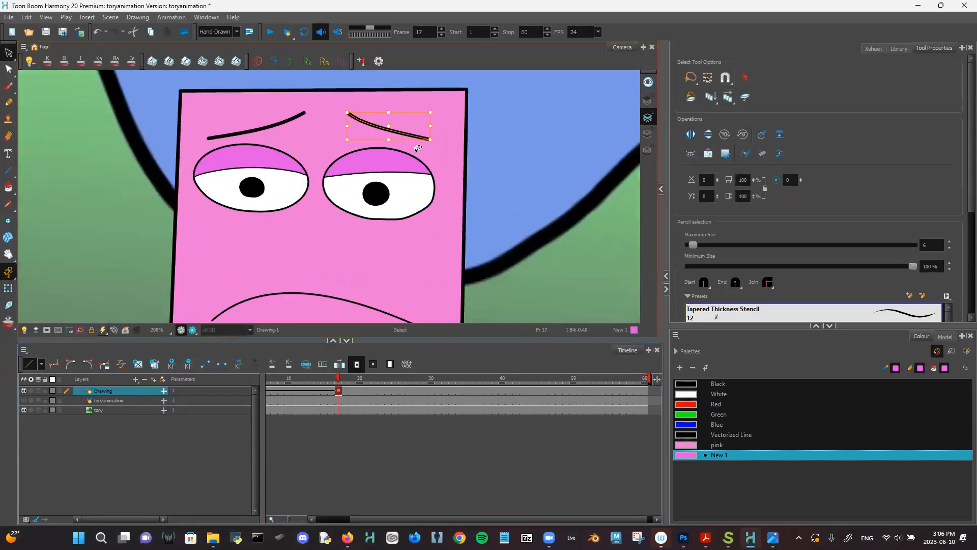
scroll(417, 148, "up", 2)
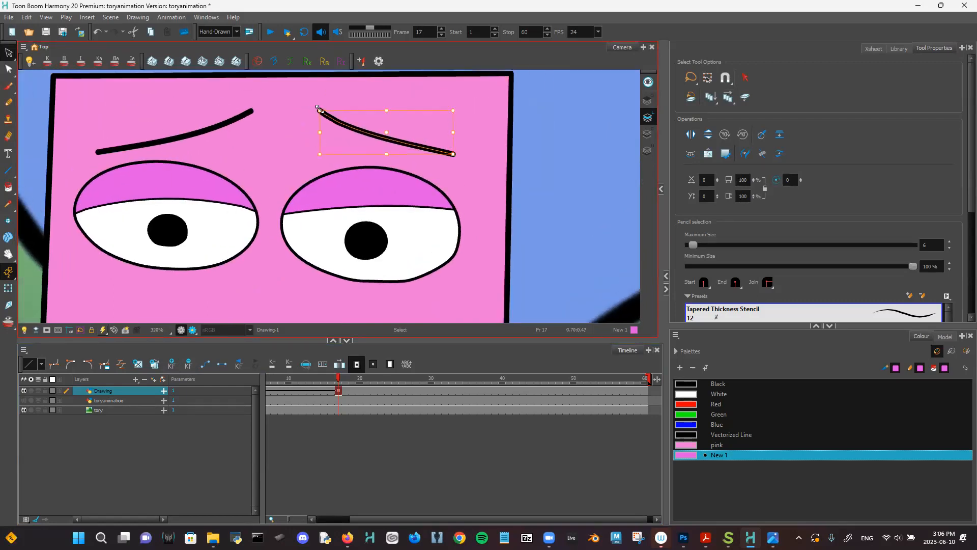
left_click_drag(318, 108, 307, 135)
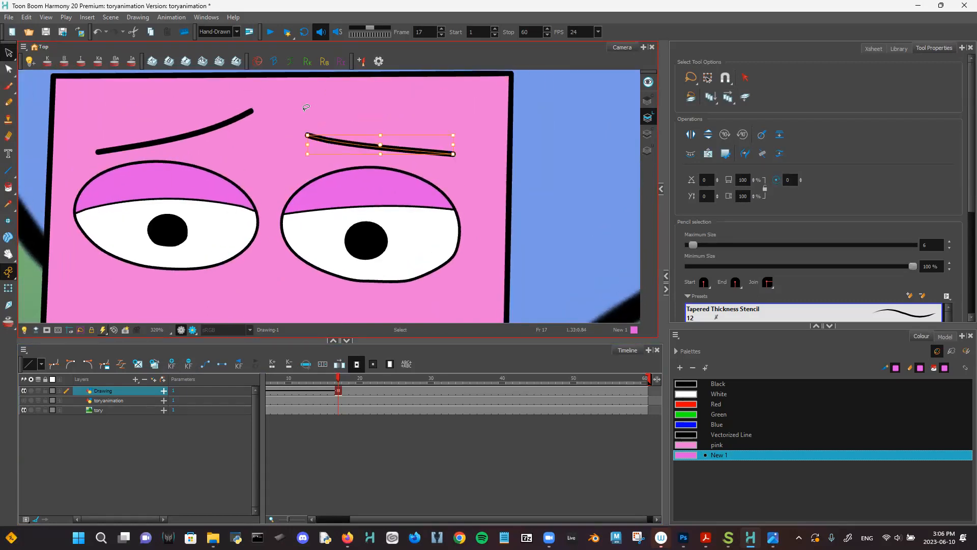
left_click(248, 109)
mouse_move(250, 109)
left_mouse_down()
mouse_move(272, 127)
mouse_move(254, 136)
left_mouse_up()
left_click_drag(176, 147, 168, 136)
left_click(350, 136)
- Raise both eyebrows slightly and rotate them level
left_click(364, 142)
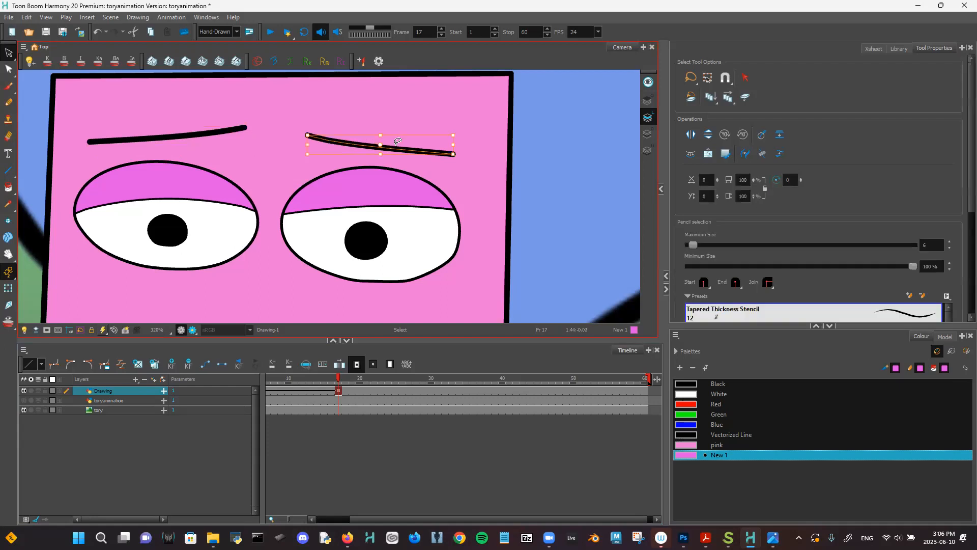
left_click_drag(393, 148, 393, 138)
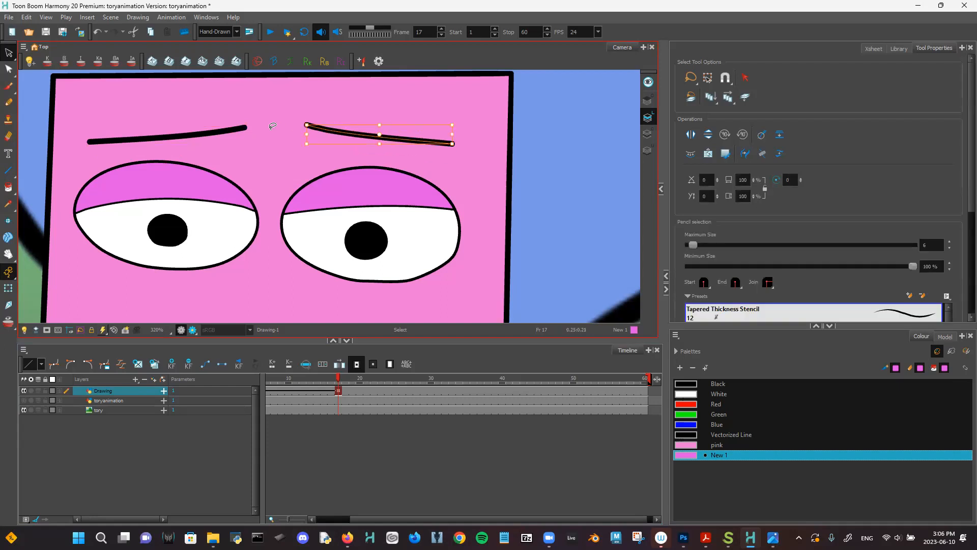
left_click_drag(308, 116, 299, 124)
left_click(339, 99)
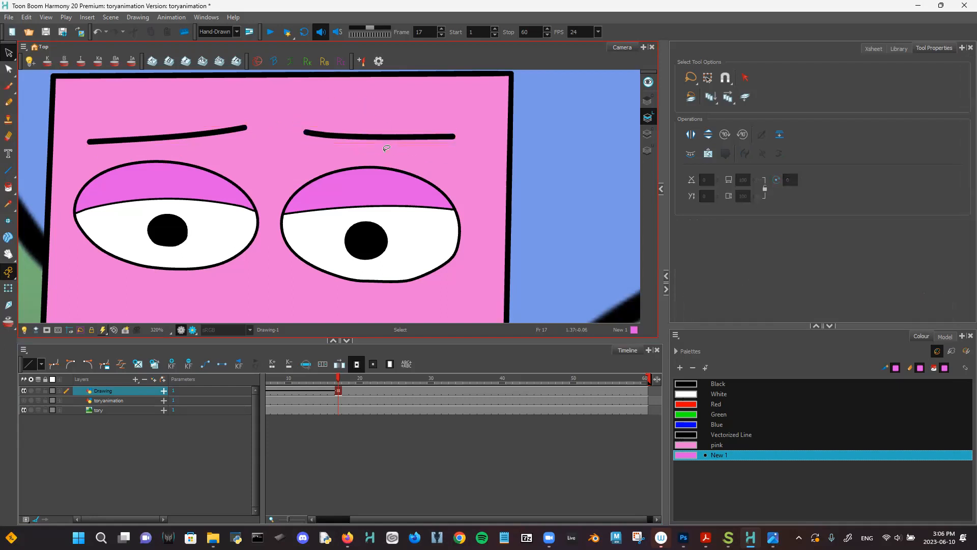
left_click(232, 129)
left_click_drag(250, 121, 262, 130)
left_click_drag(196, 135, 196, 127)
left_click(292, 152)
scroll(267, 78, "down", 3)
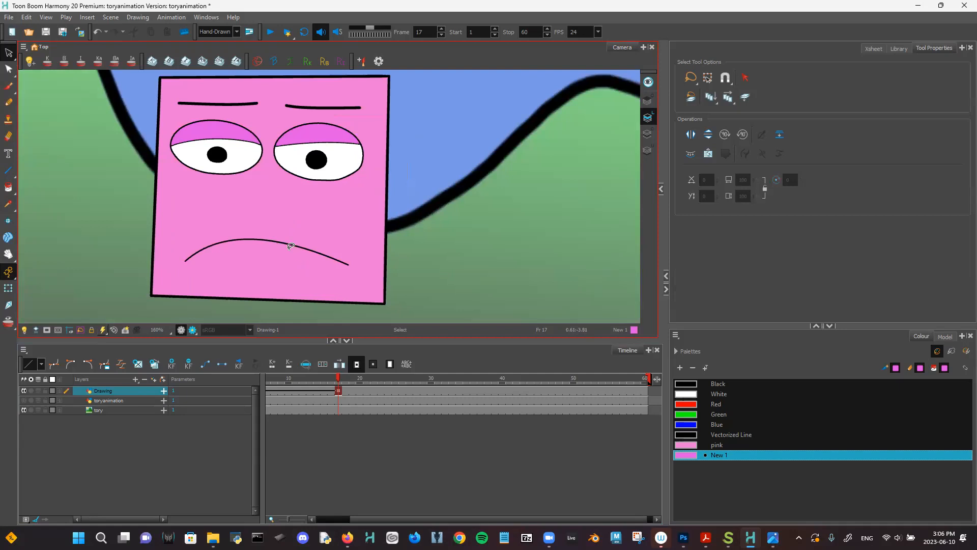
- Flatten the mouth stroke with the Contour Editor and move it up the face
left_click(298, 239)
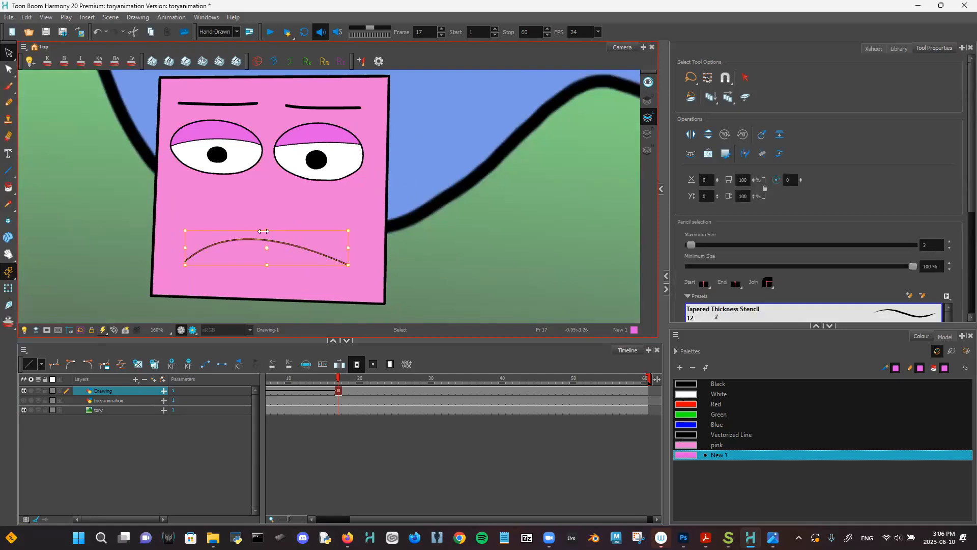
key("Caps_Lock")
left_click(9, 69)
scroll(387, 231, "up", 4)
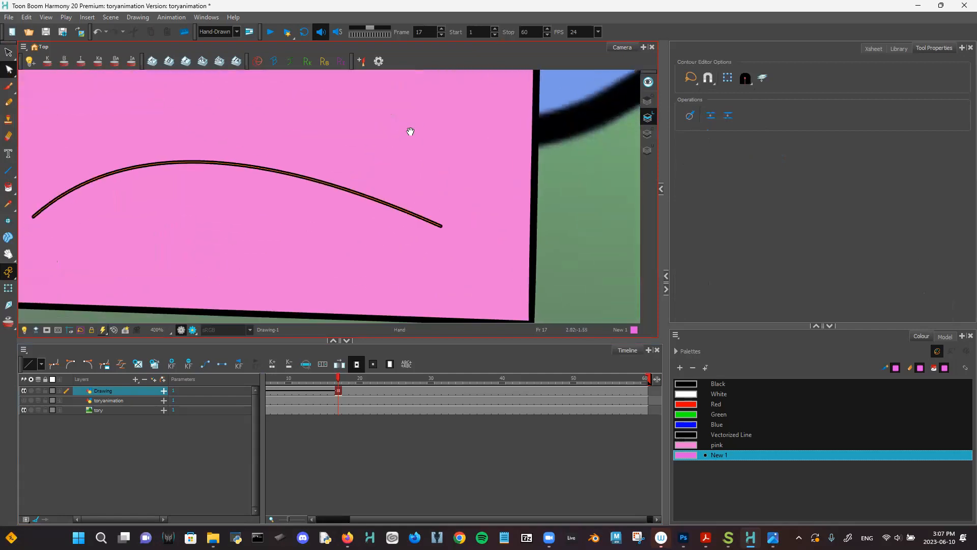
mouse_move(245, 171)
left_mouse_down()
mouse_move(275, 235)
mouse_move(295, 242)
left_mouse_up()
scroll(295, 242, "down", 2)
key("alt+s")
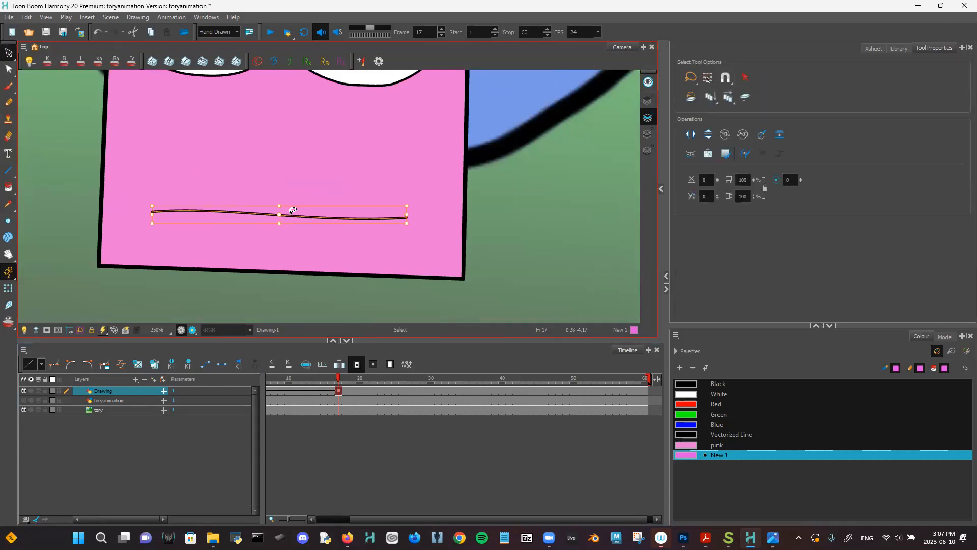
left_click_drag(292, 217, 294, 191)
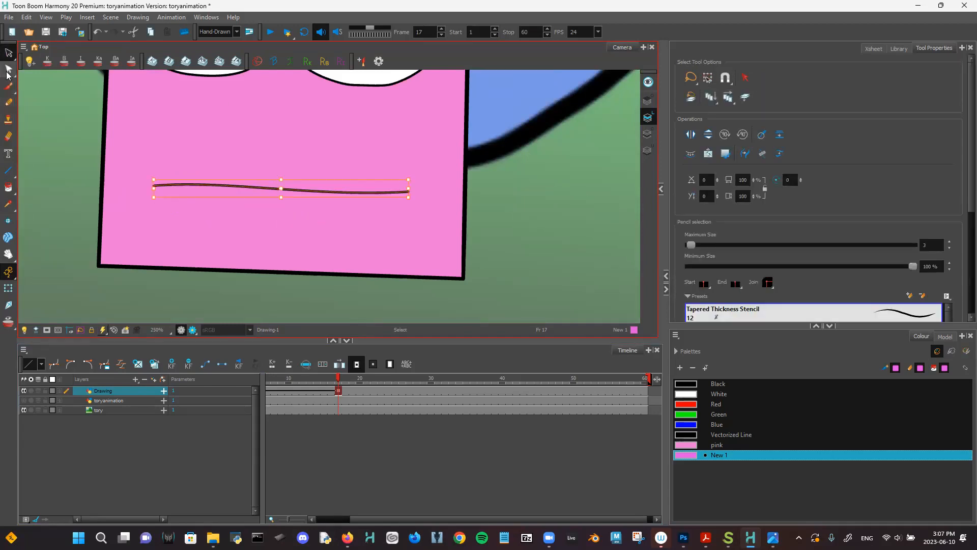
scroll(395, 224, "down", 3)
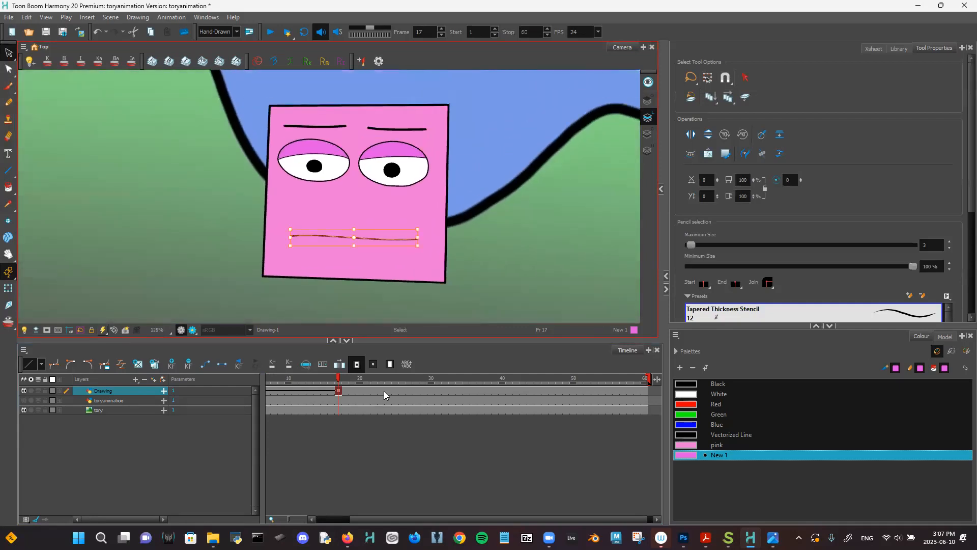
scroll(315, 381, "left", 3)
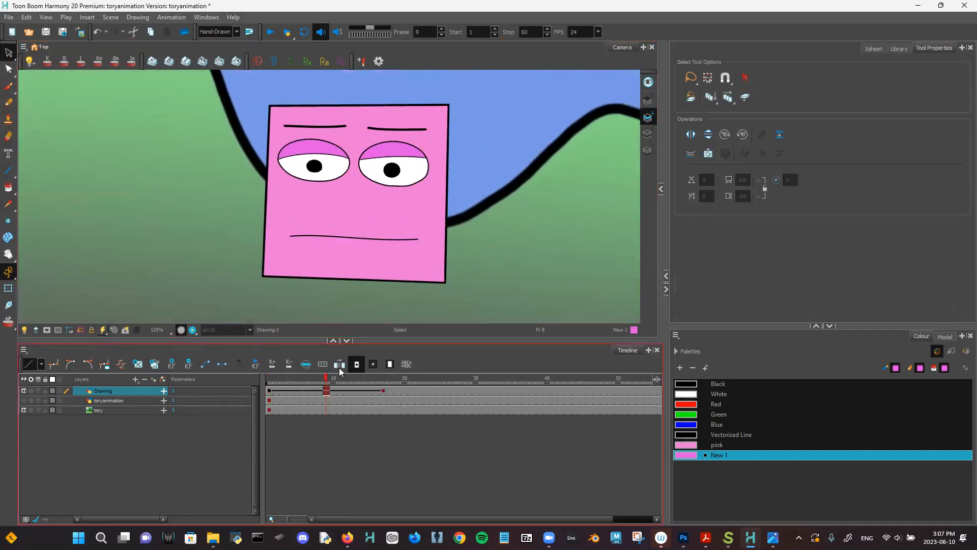
- Undo the mouth edits and give the left eyebrow a slanted pose at frame 17
left_click(268, 379)
key("ctrl+z")
key("ctrl+z")
key("ctrl+z")
key("ctrl+z")
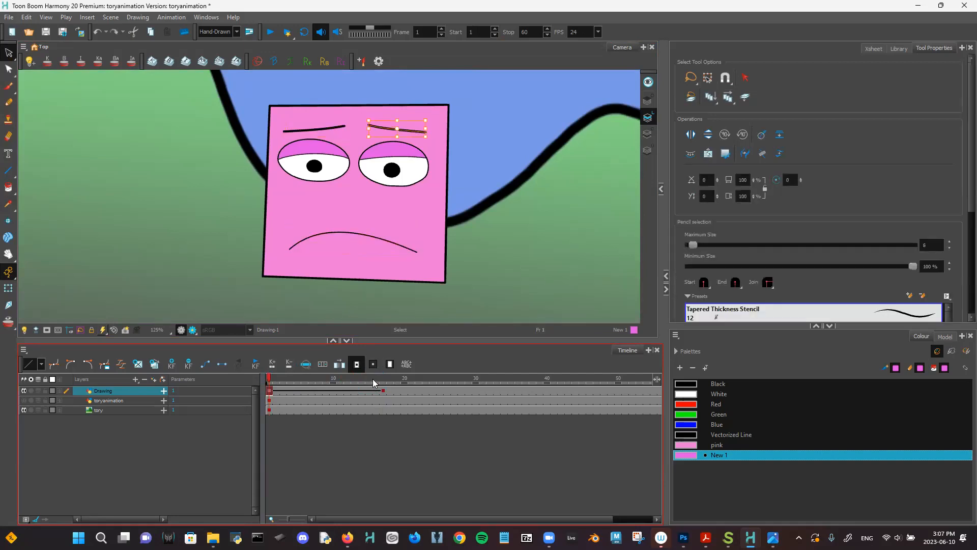
left_click(382, 390)
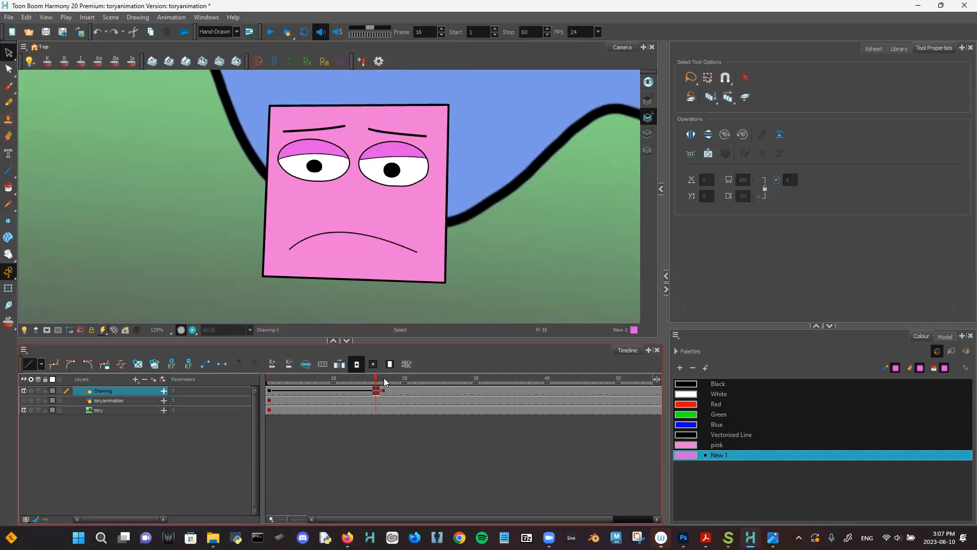
key("ctrl+shift+z")
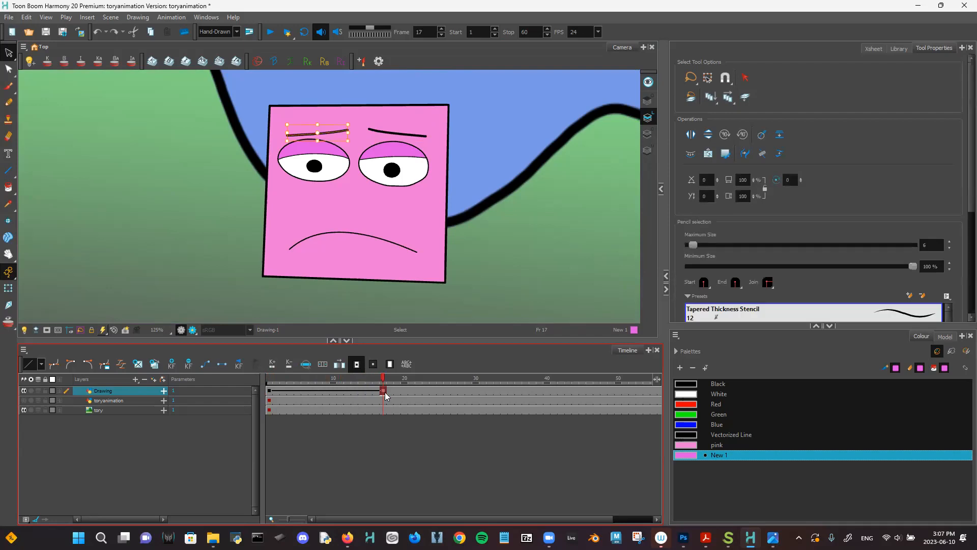
key("ctrl+shift+z")
key("ctrl+shift+z")
key("ctrl+shift+z")
key("ctrl+shift+z")
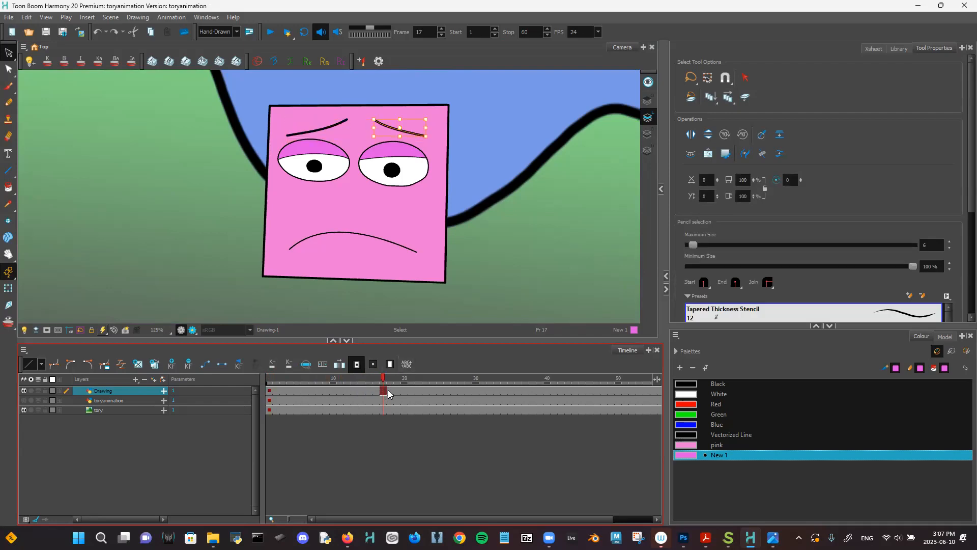
- Delete the Drawing cells after frame 17, return to frame 16 and select the whole face
left_click(390, 390)
left_click_drag(383, 390, 430, 392)
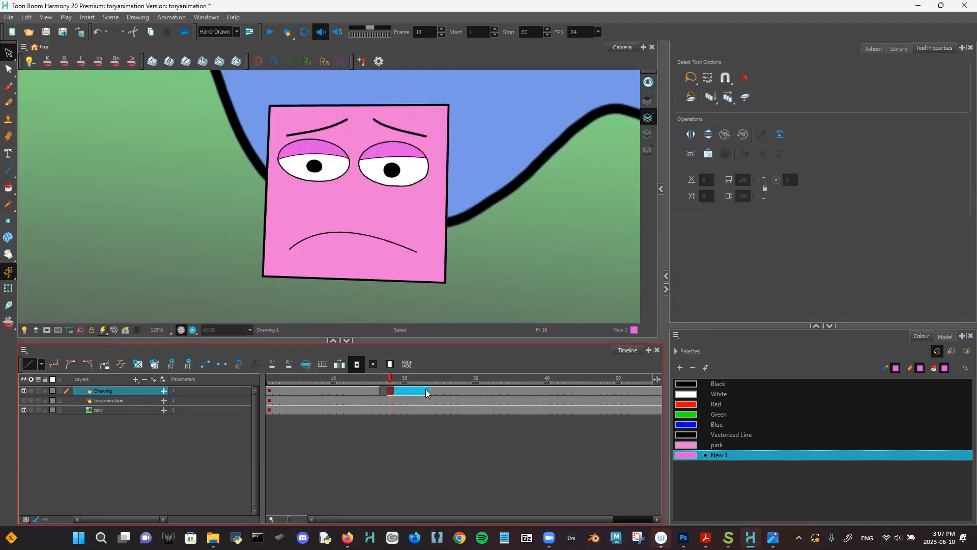
key("Delete")
left_click(375, 390)
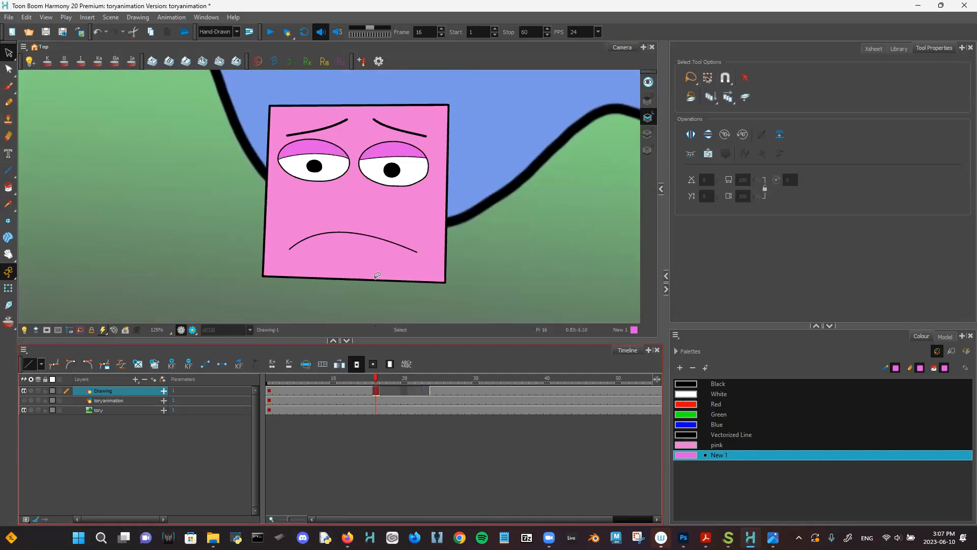
scroll(377, 275, "down", 1)
scroll(326, 183, "right", 2)
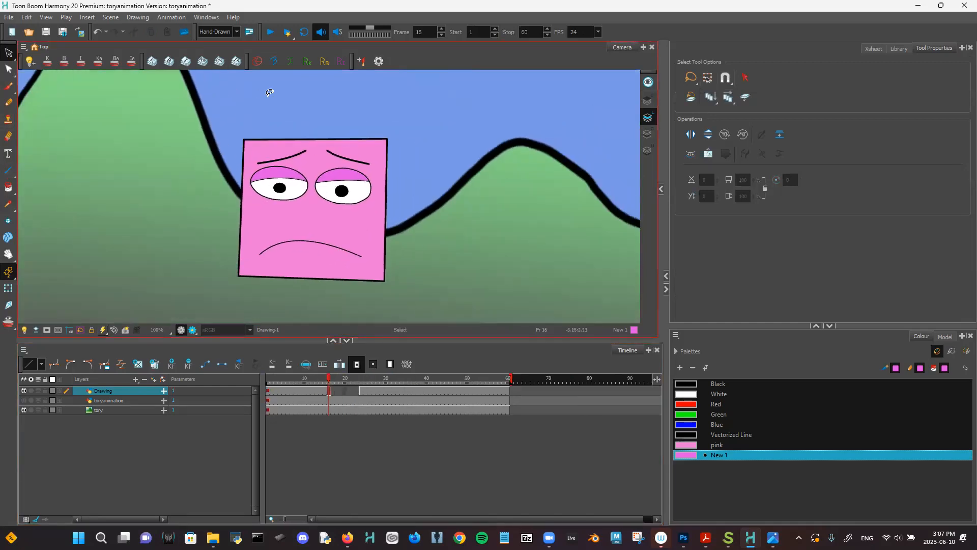
mouse_move(270, 92)
left_mouse_down()
mouse_move(539, 165)
mouse_move(181, 286)
left_mouse_up()
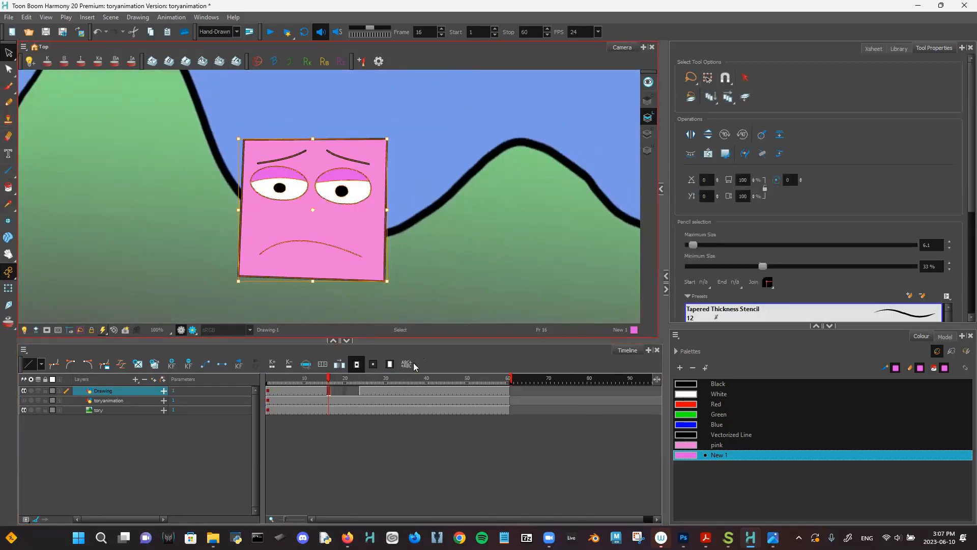
left_click(333, 391)
left_click(329, 391)
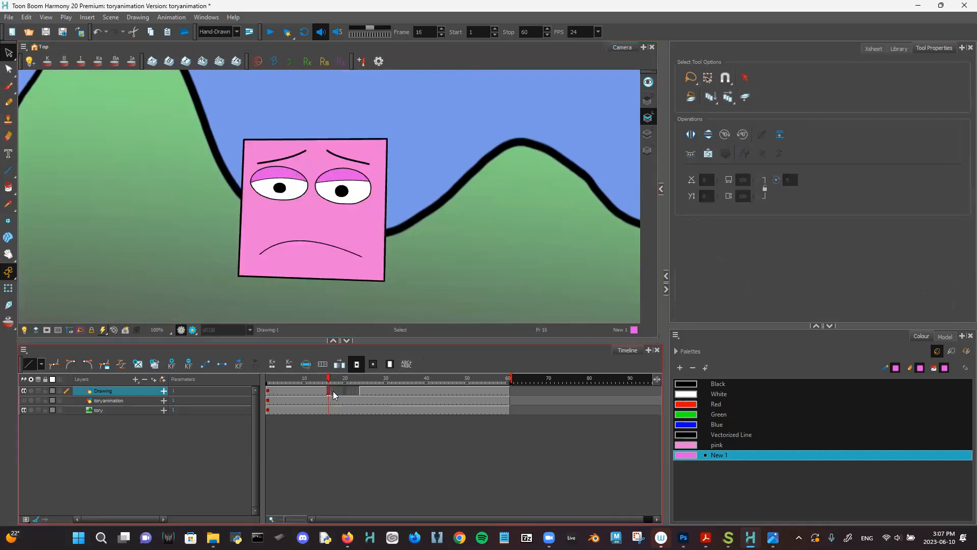
left_click(333, 393)
right_click(419, 192)
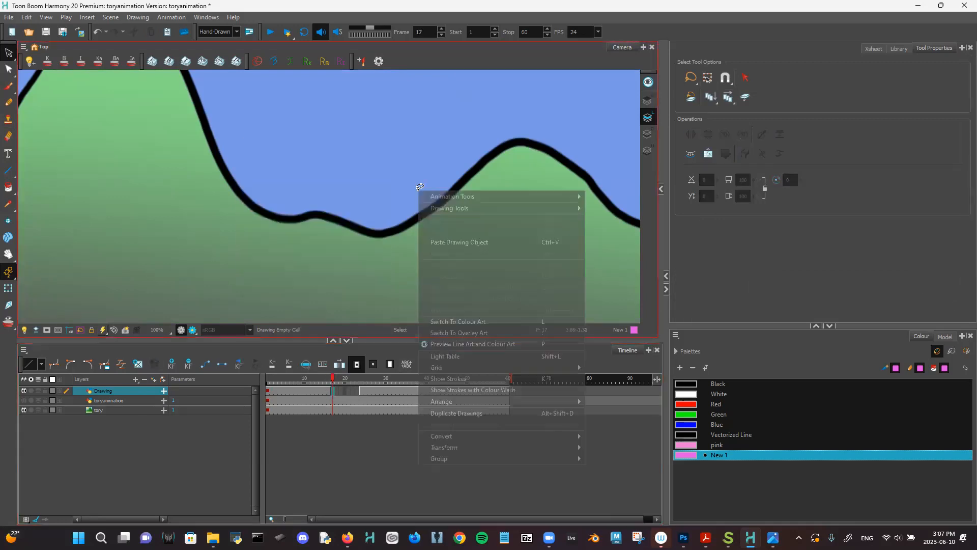
left_click(456, 243)
mouse_move(407, 257)
left_mouse_down()
mouse_move(469, 255)
mouse_move(441, 253)
left_mouse_up()
scroll(490, 252, "up", 1)
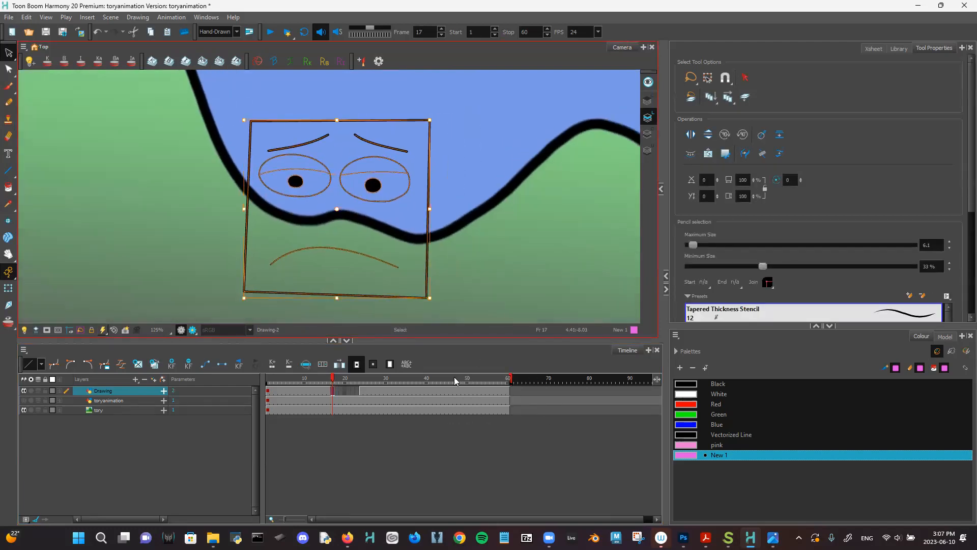
key("comma")
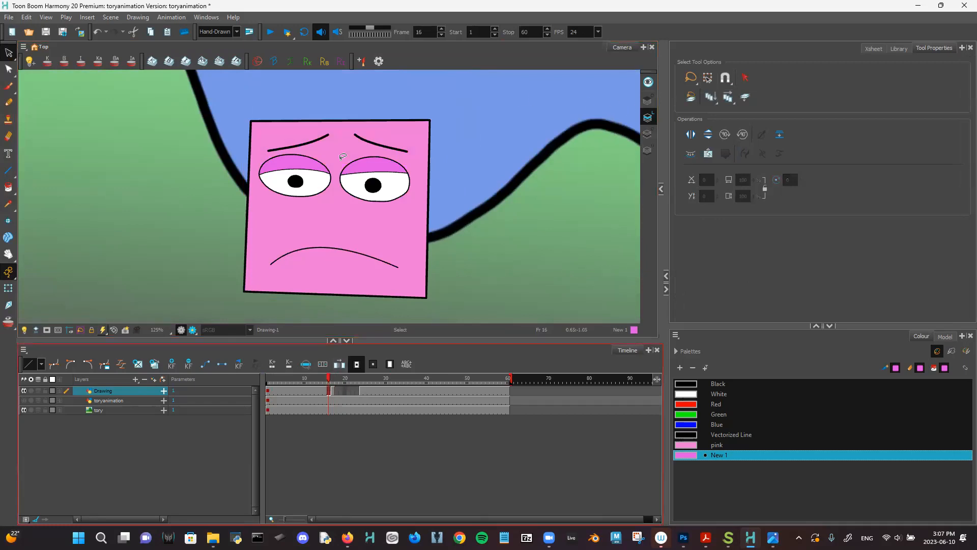
key("ctrl+a")
mouse_move(370, 102)
left_mouse_down()
mouse_move(545, 103)
mouse_move(210, 111)
mouse_move(481, 133)
left_mouse_up()
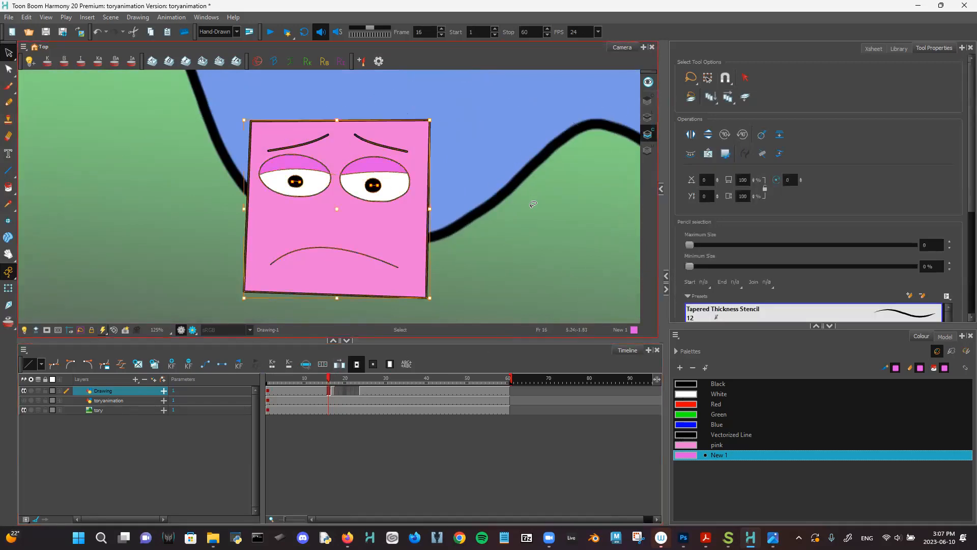
left_click(331, 397)
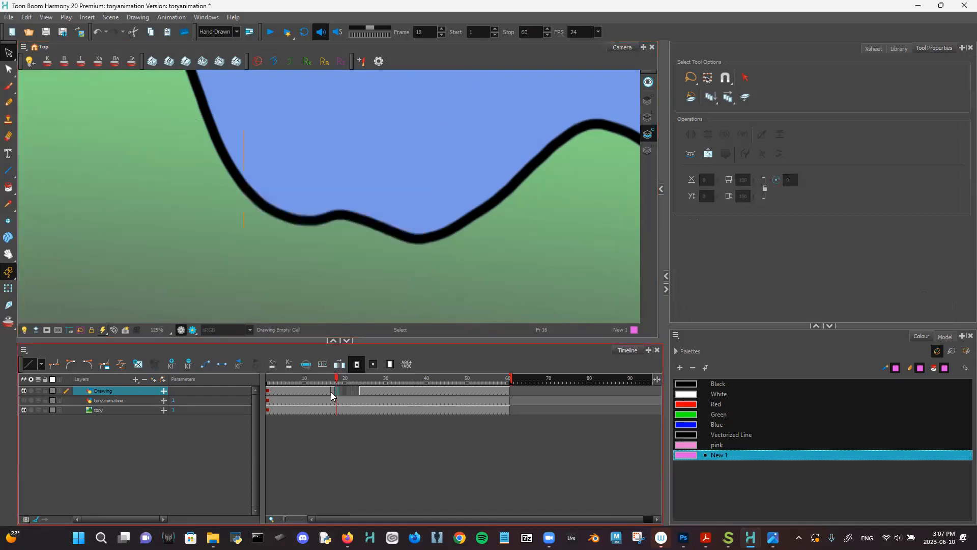
left_click(329, 396)
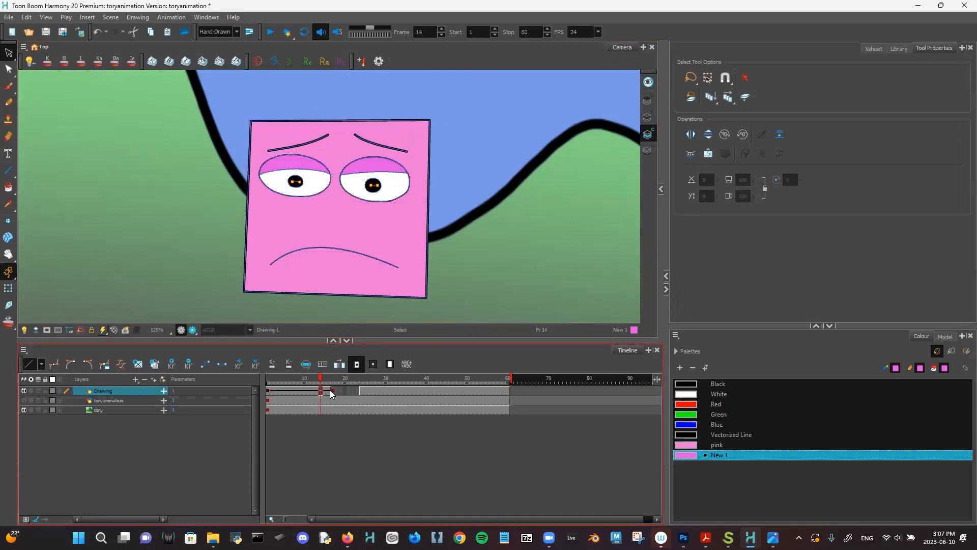
left_click(331, 395)
left_click(329, 395)
left_click(331, 396)
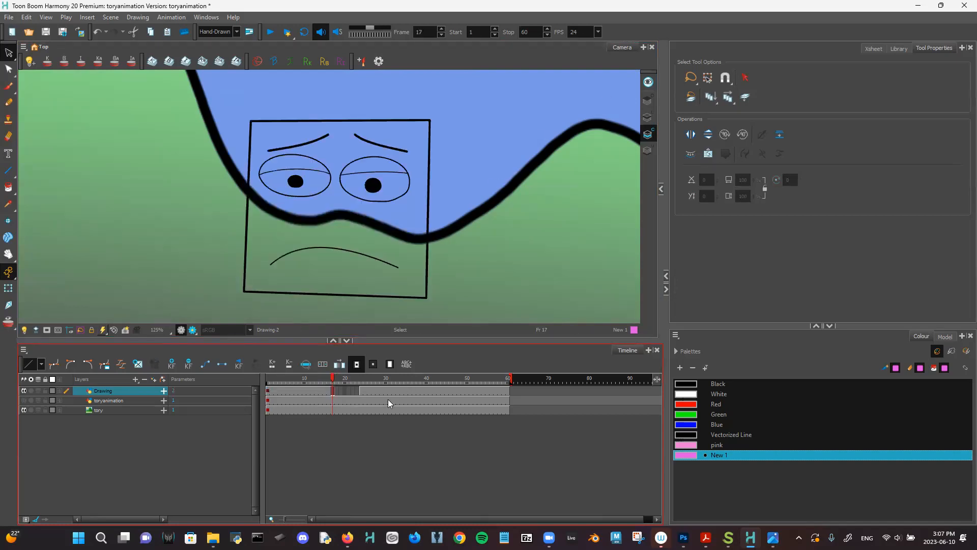
left_click(328, 396)
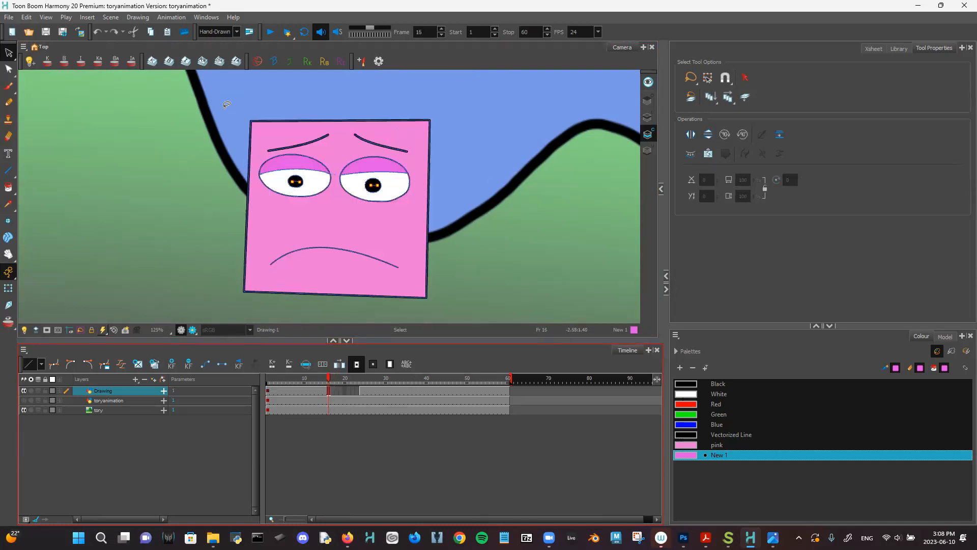
left_click(8, 288)
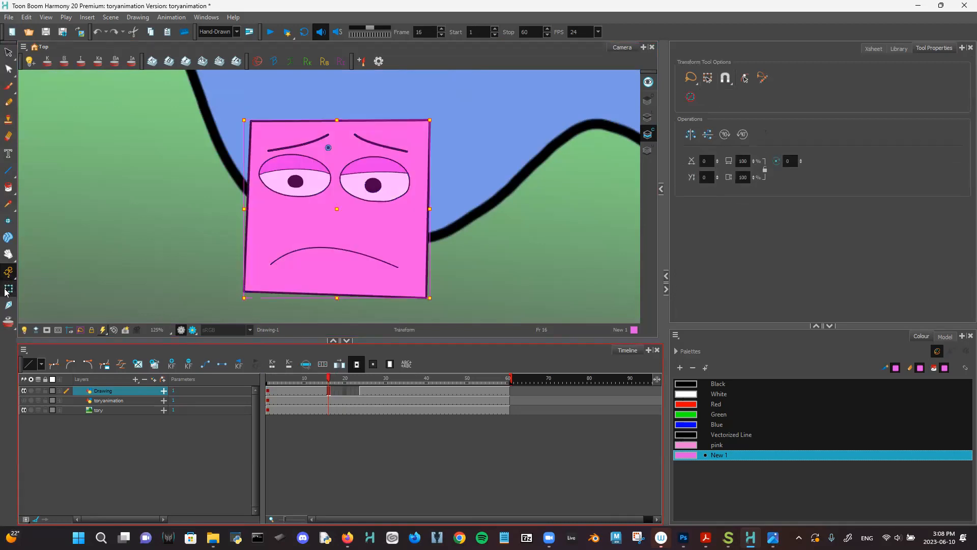
left_click(120, 159)
left_click(326, 393)
key("ctrl+z")
- Paste the worried frowning face layer object into frame 17
left_click(332, 391)
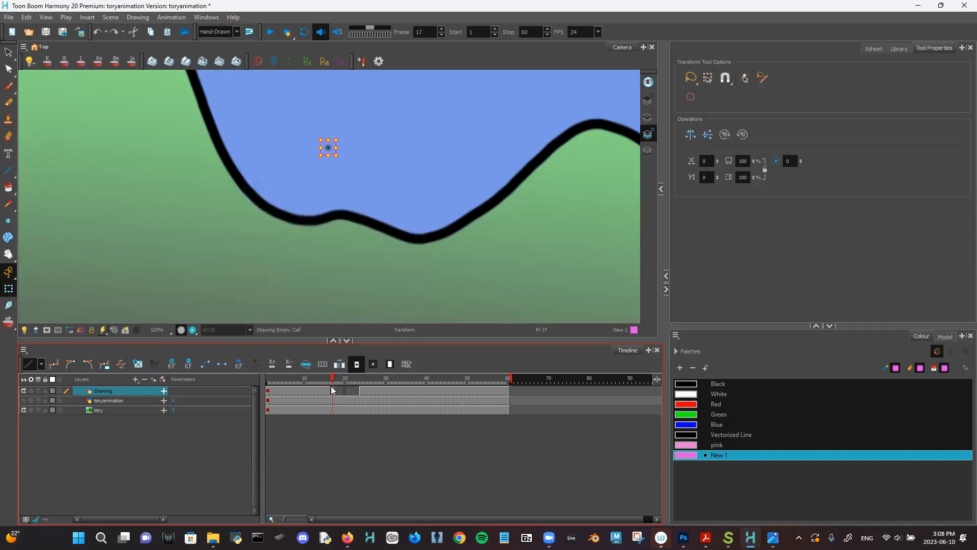
right_click(386, 213)
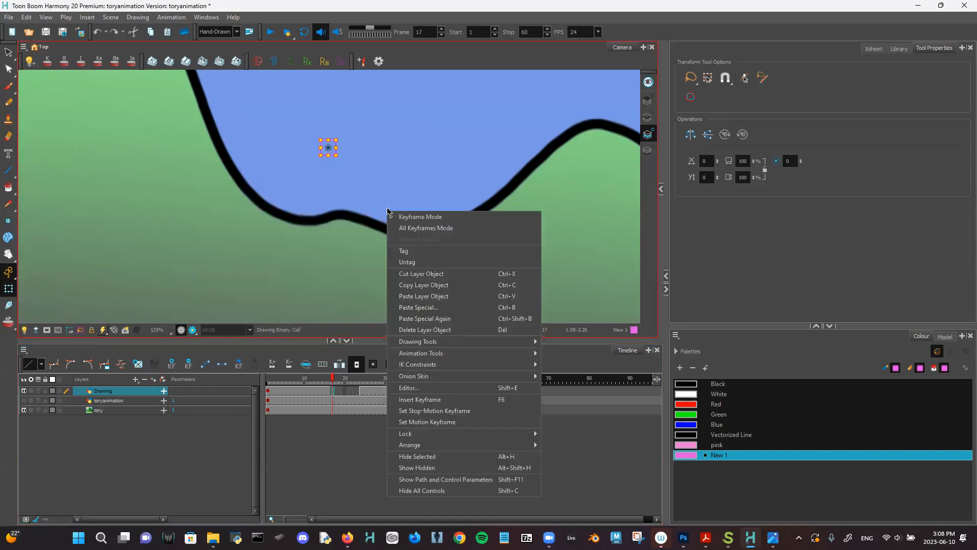
left_click(417, 297)
left_click(526, 198)
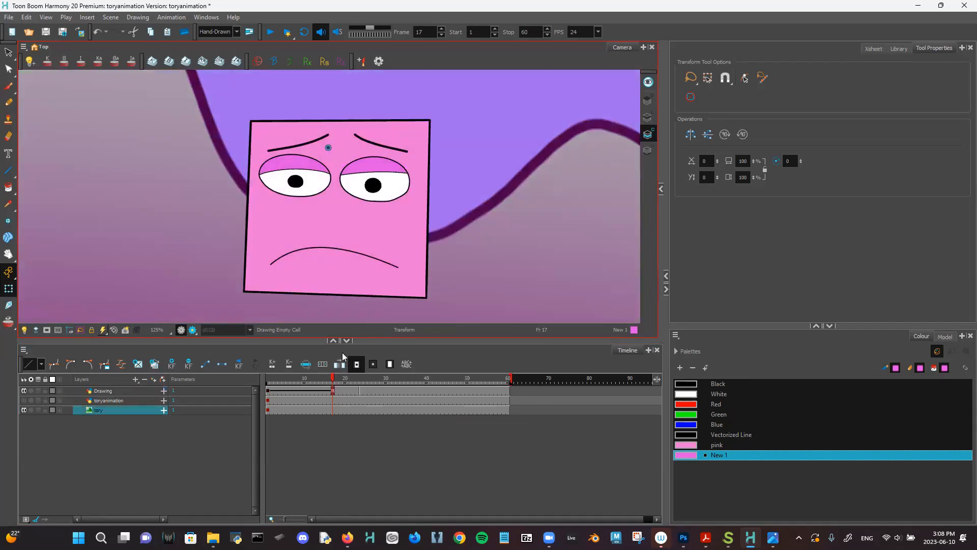
- Check frames 10–19 and select Drawing cells 18–23, undoing a stray keyframe at 19
left_click(340, 393)
left_click(334, 390)
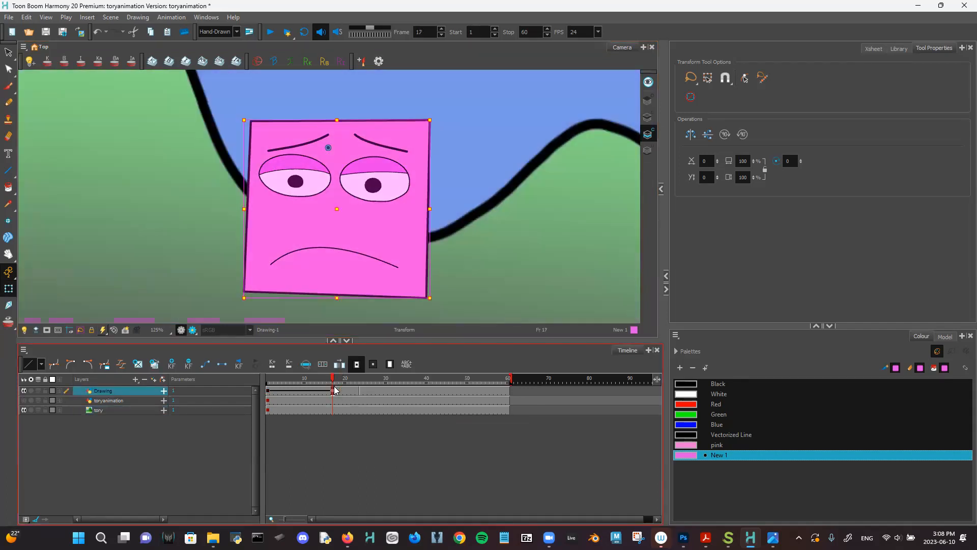
left_click(304, 390)
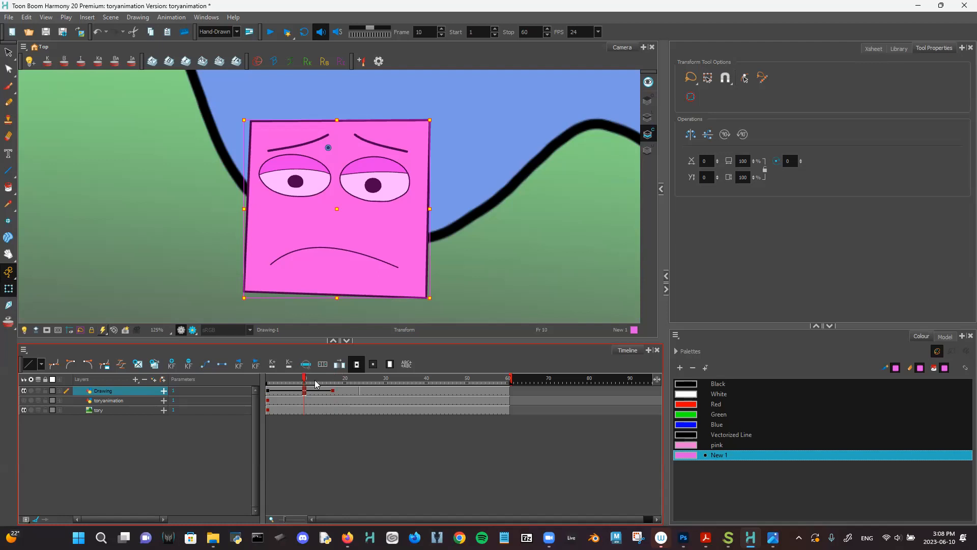
left_click(333, 390)
left_click_drag(357, 391, 335, 391)
left_click(336, 391)
left_click(342, 392)
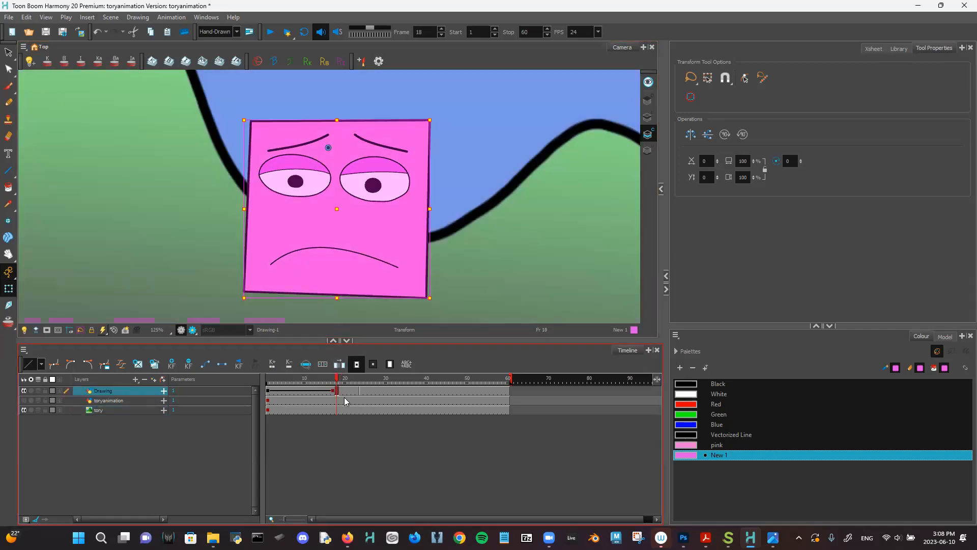
left_click(346, 393)
key("ctrl+z")
- Compare frames 15, 17 and 12 to confirm the worried face holds
left_click(329, 395)
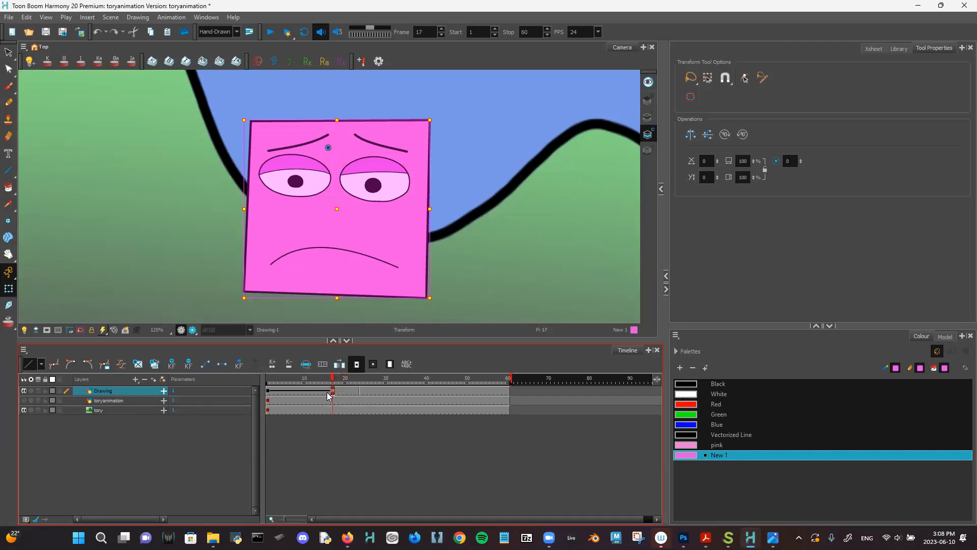
left_click(324, 393)
left_click(333, 394)
left_click(324, 390)
left_click(311, 390)
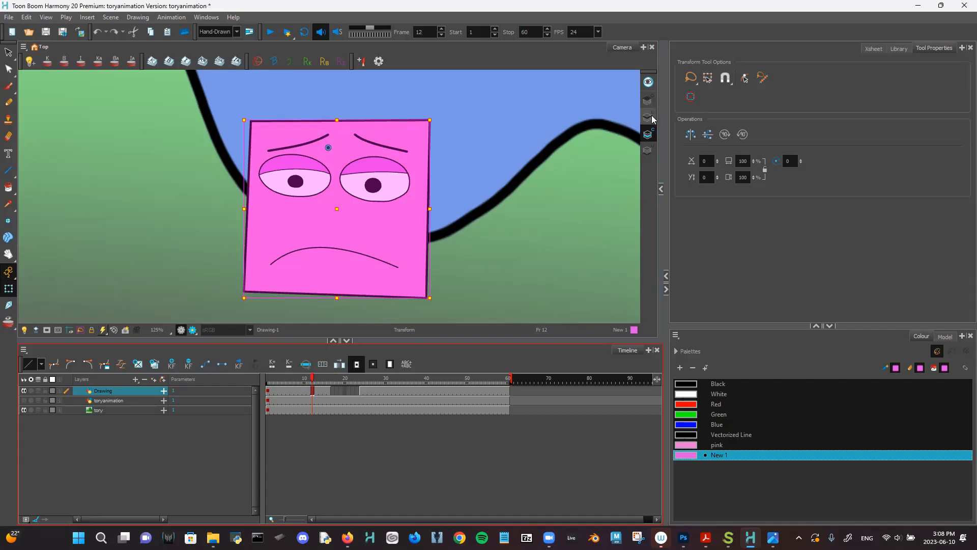
left_click_drag(499, 224, 502, 219)
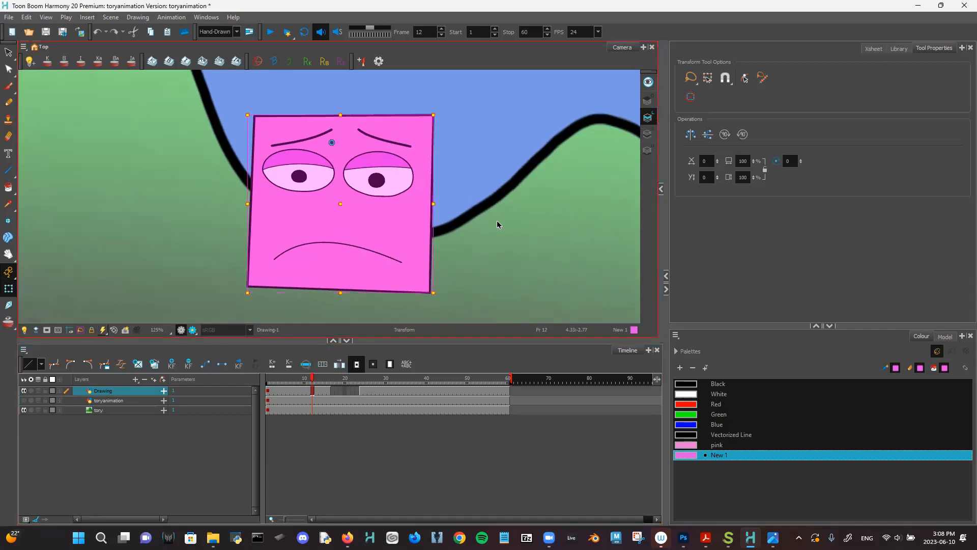
key("2")
left_click(8, 55)
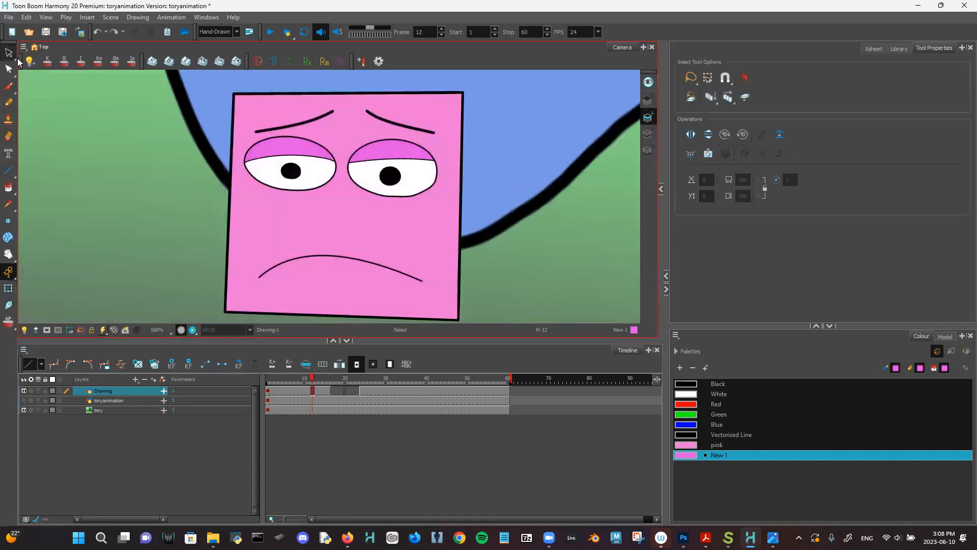
key("2")
key("2")
left_click_drag(453, 199, 428, 282)
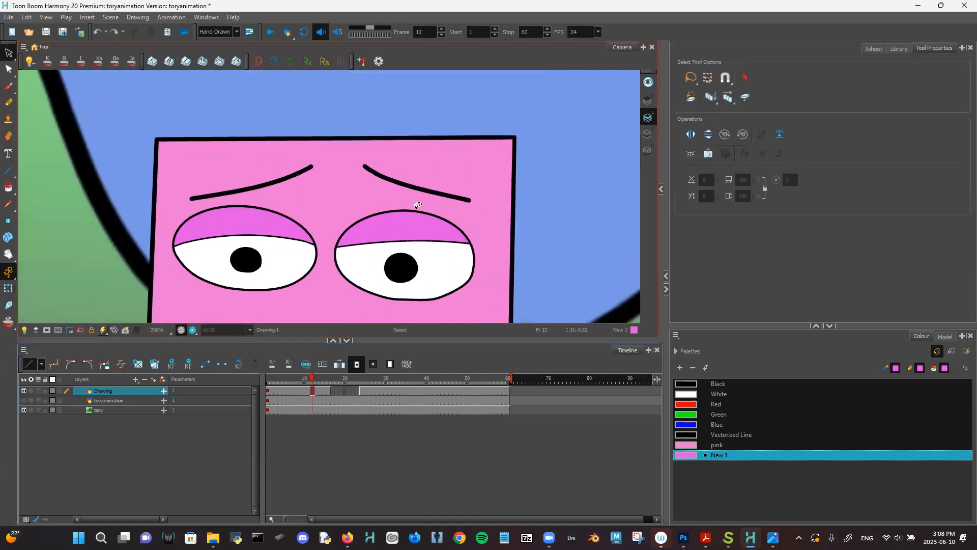
left_click(413, 184)
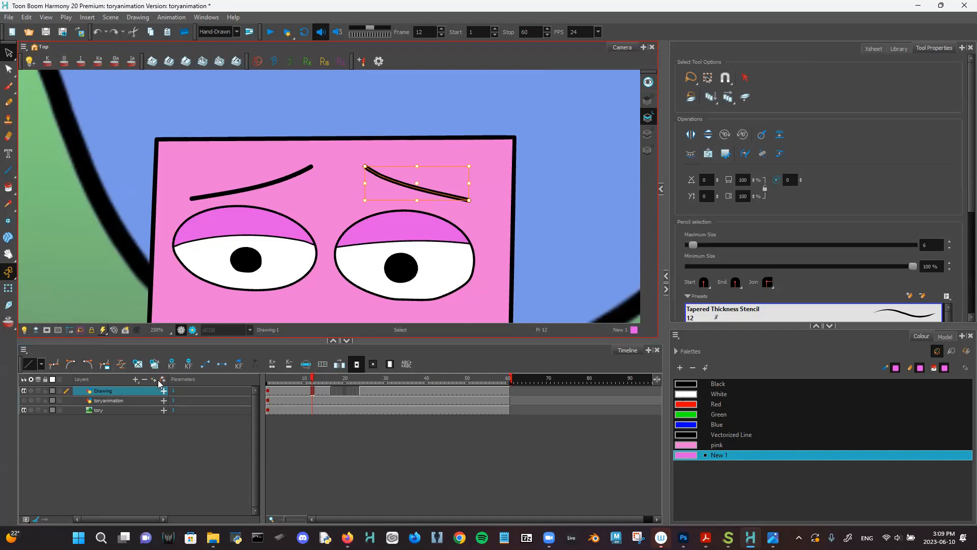
left_click(171, 365)
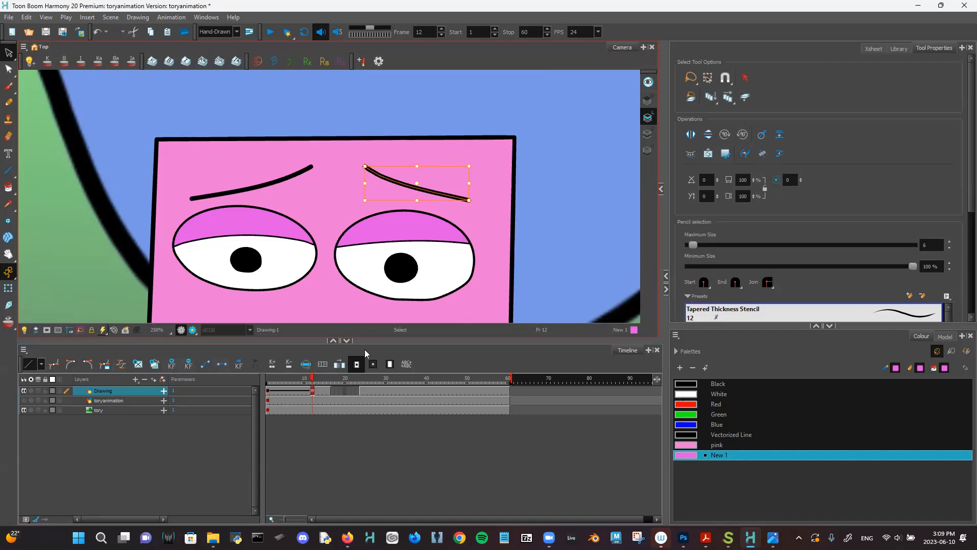
left_click(274, 382)
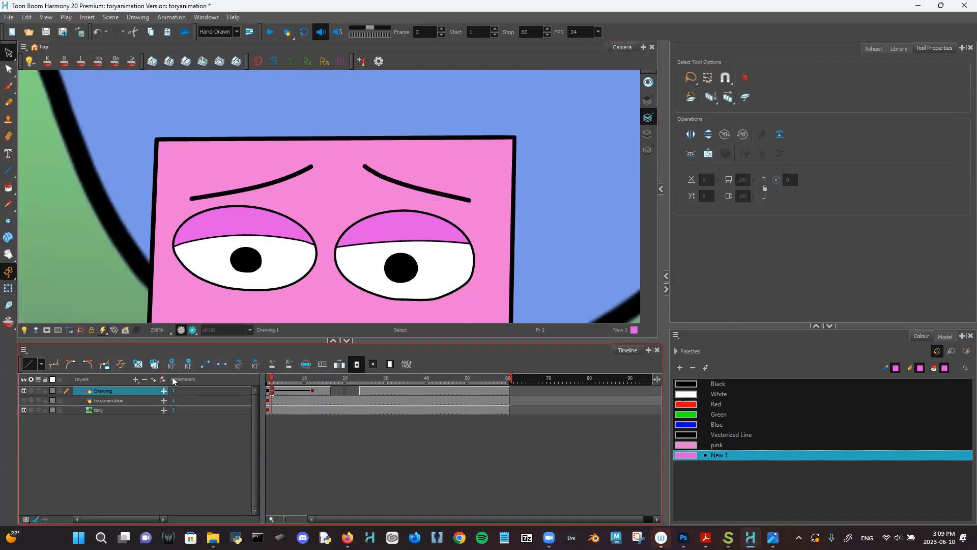
left_click(307, 390)
left_click(312, 378)
left_click(418, 189)
left_click_drag(417, 187, 421, 177)
mouse_move(312, 378)
left_mouse_down()
mouse_move(249, 394)
mouse_move(314, 385)
left_mouse_up()
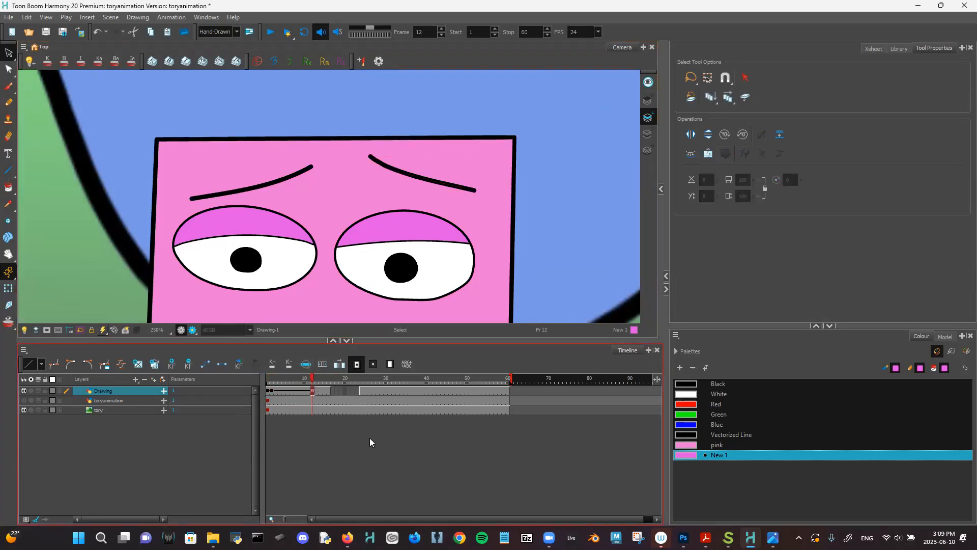
key("ctrl+z")
mouse_move(280, 378)
left_mouse_down()
mouse_move(268, 380)
mouse_move(326, 392)
mouse_move(313, 392)
left_mouse_up()
left_click(308, 391)
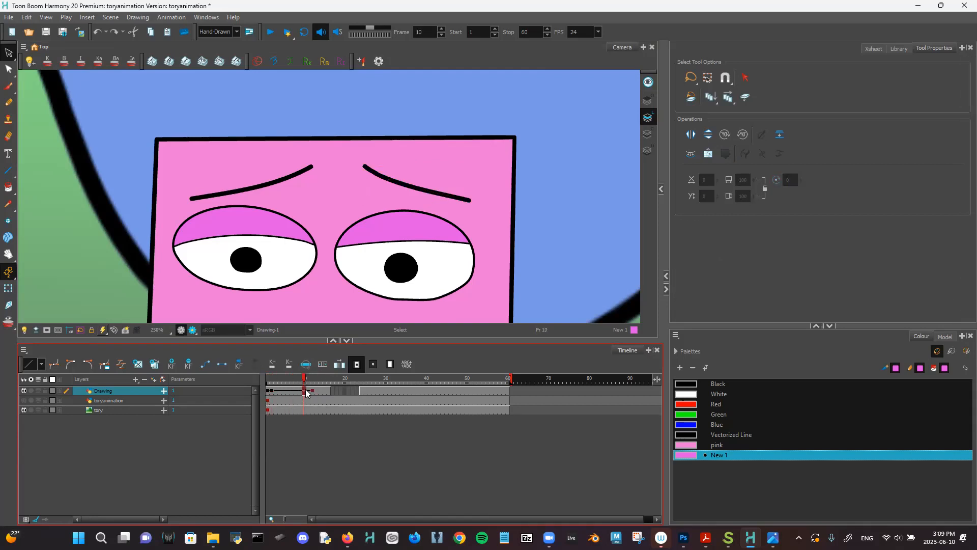
left_click(312, 391)
left_click(317, 391)
left_click(323, 390)
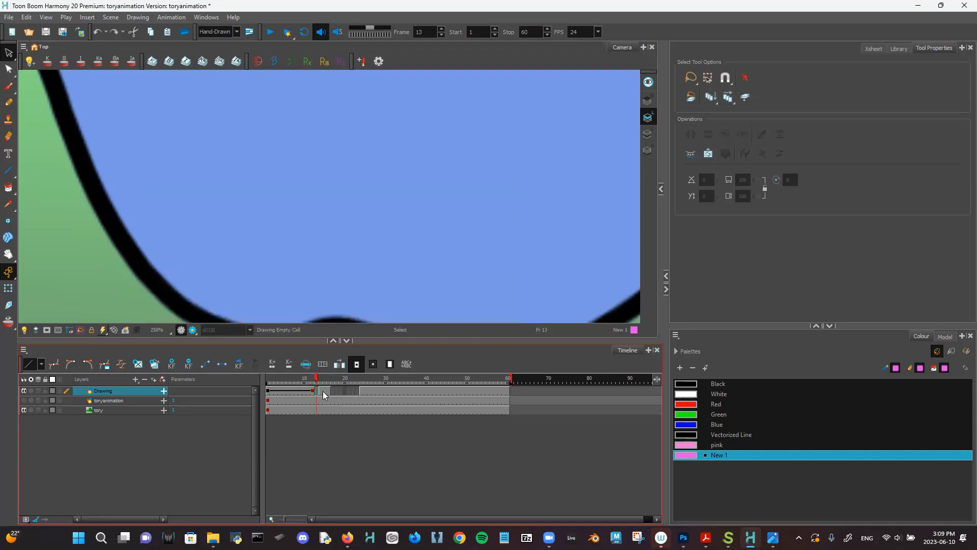
left_click(312, 391)
key("1")
key("1")
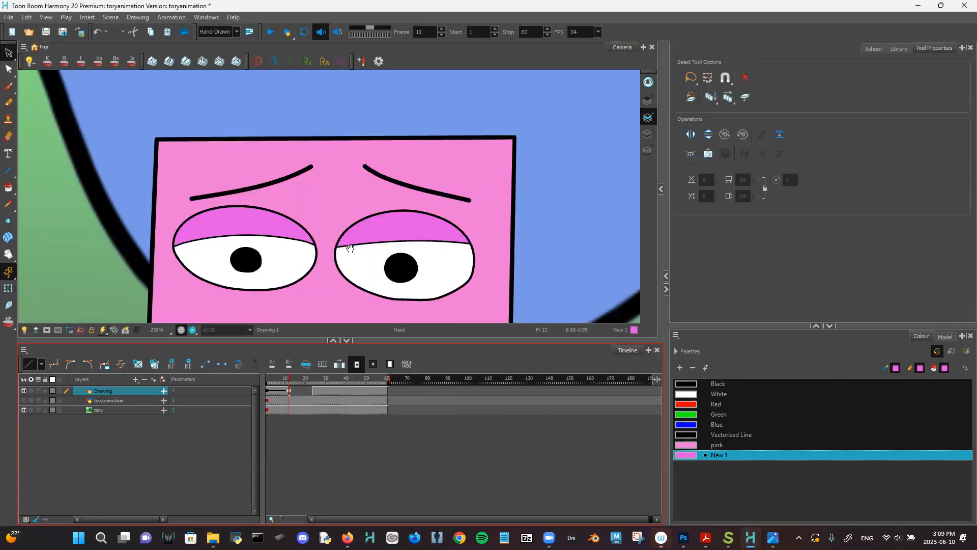
- Lasso the pink face on frame 12 and paste it as a new drawing on frame 13
scroll(350, 248, "down", 3)
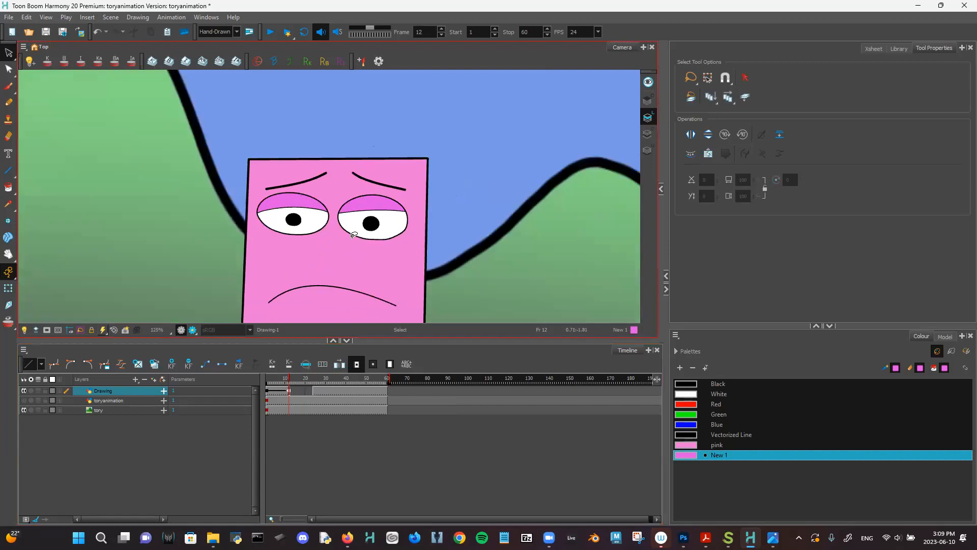
scroll(298, 157, "down", 1)
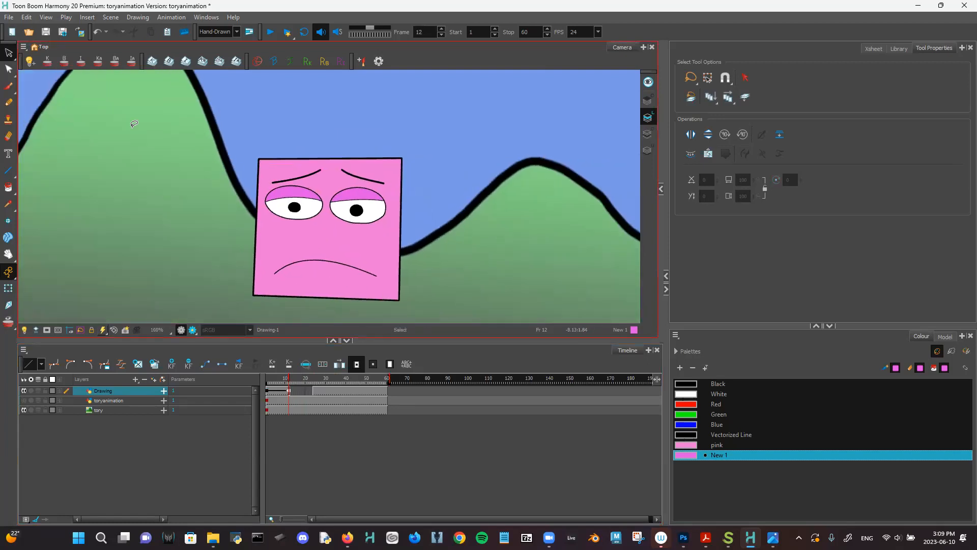
mouse_move(313, 92)
left_mouse_down()
mouse_move(509, 320)
mouse_move(254, 109)
left_mouse_up()
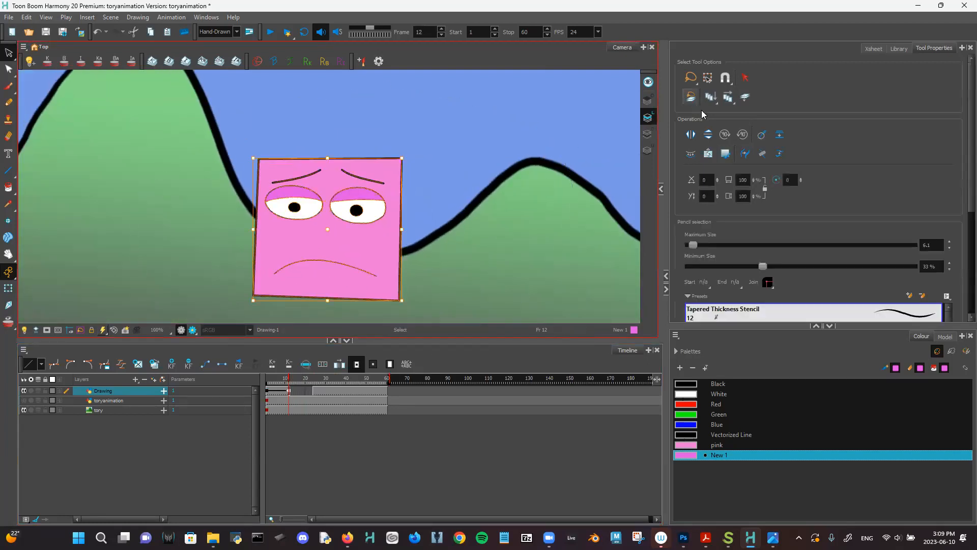
left_click(289, 394)
left_click(292, 396)
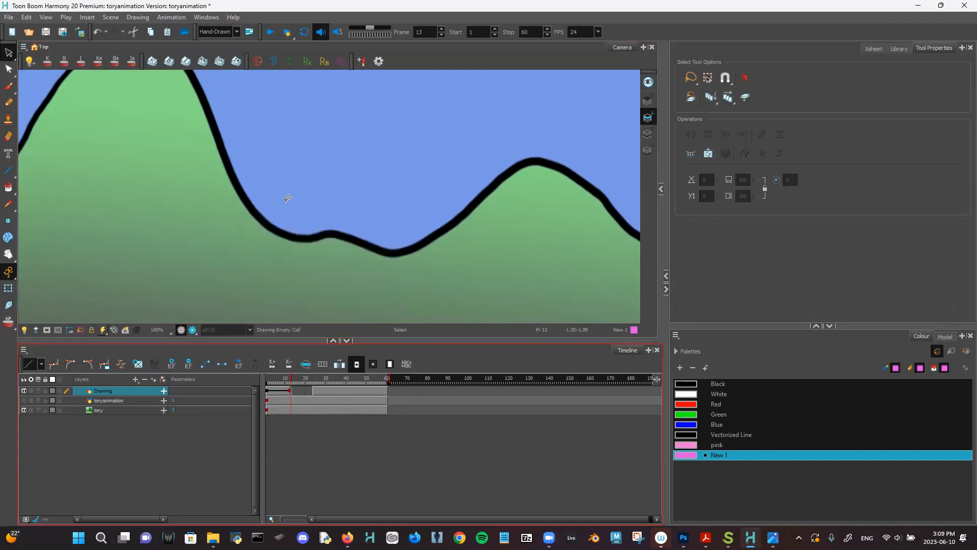
key("ctrl+v")
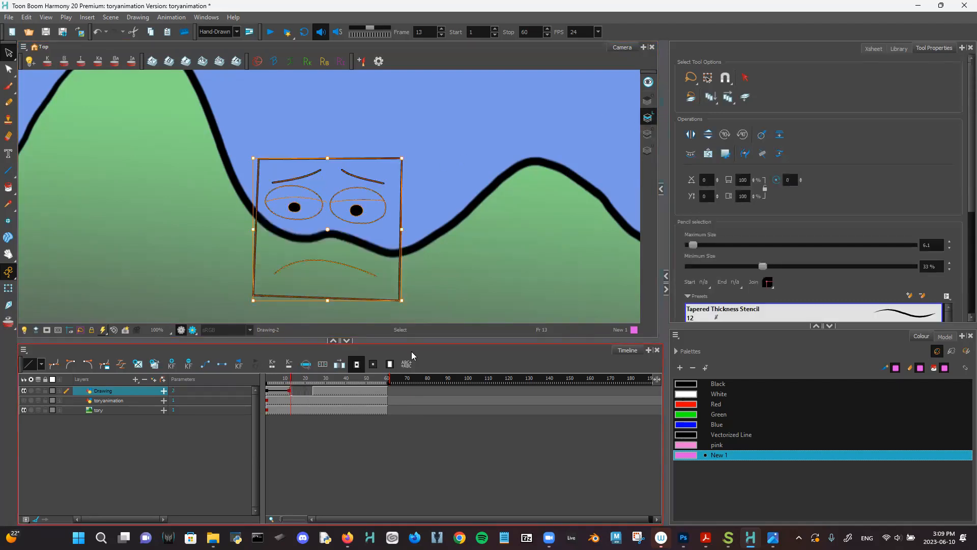
- Re-select the whole face including its pink fills and paste it onto frame 13
left_click(286, 392)
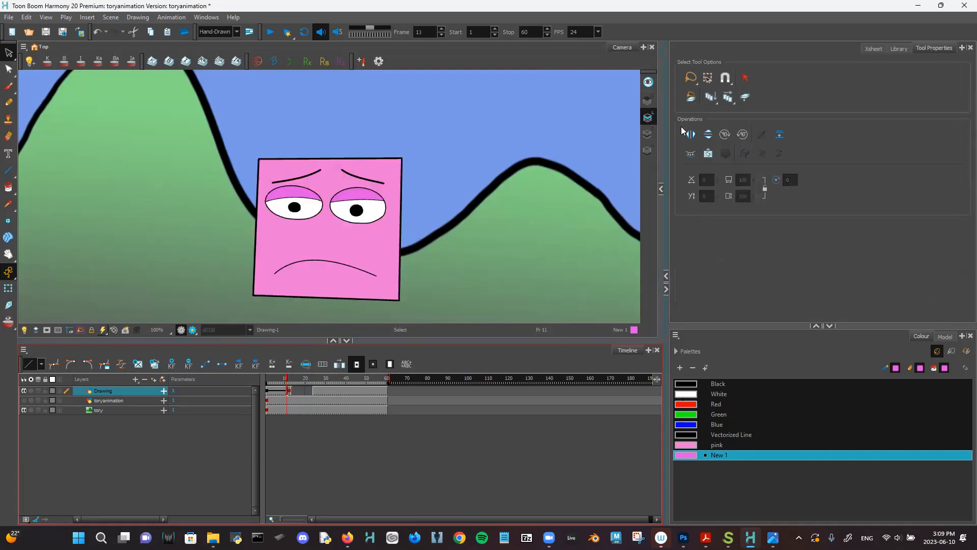
left_click(648, 134)
mouse_move(279, 116)
left_mouse_down()
mouse_move(414, 120)
mouse_move(102, 168)
mouse_move(409, 189)
left_mouse_up()
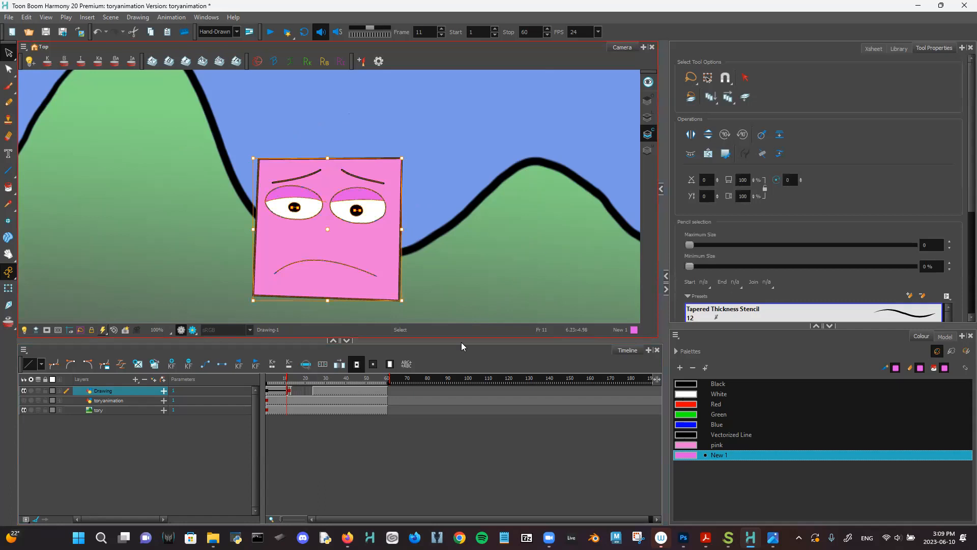
left_click(291, 392)
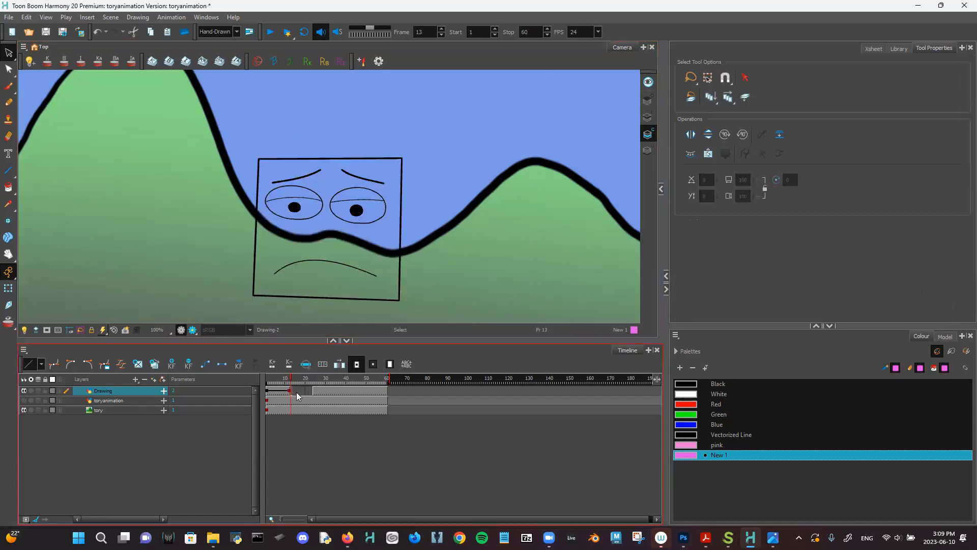
scroll(325, 397, "up", 2)
left_click_drag(413, 243, 398, 227)
scroll(398, 227, "up", 3)
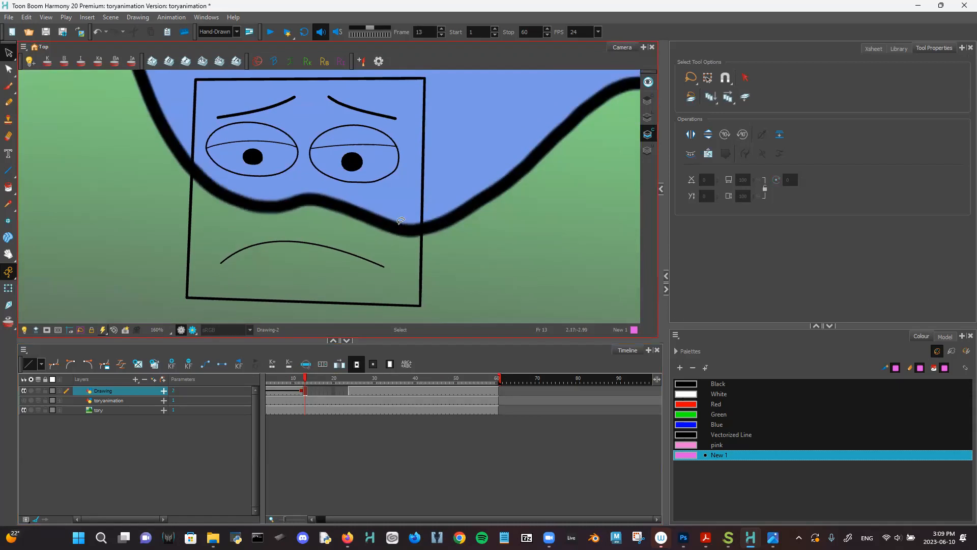
key("ctrl+a")
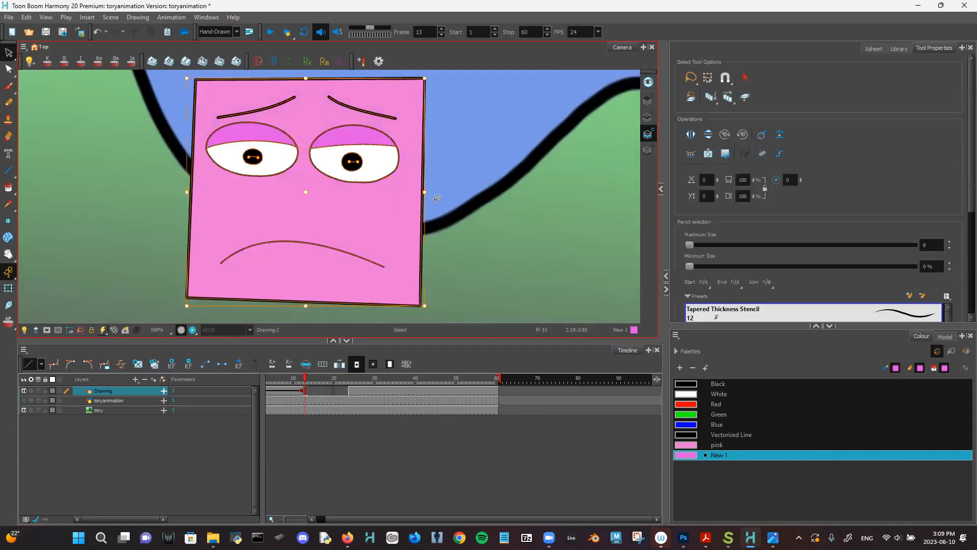
- Step through frames 11 to 23 comparing the copy, ending on frame 13 in full rendered view
left_click(299, 393)
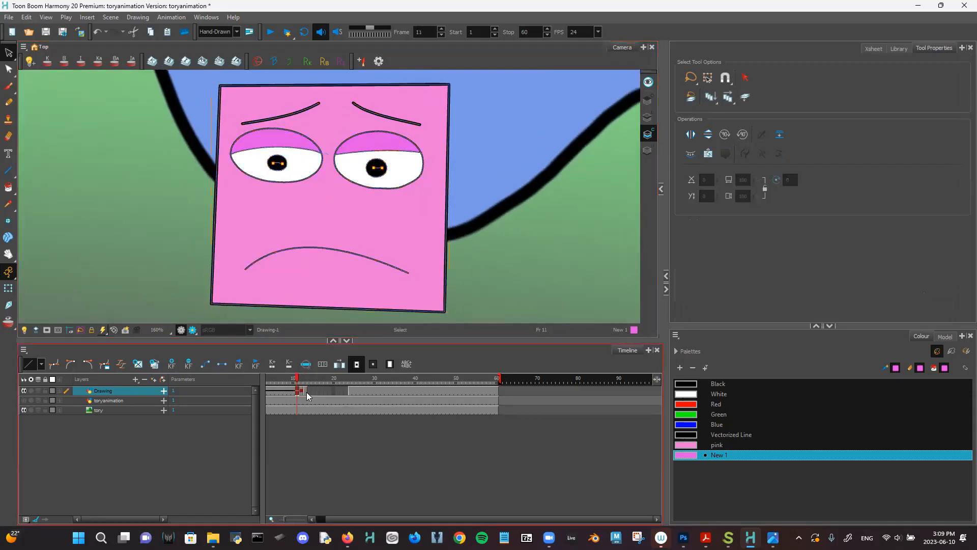
left_click(305, 393)
left_click(300, 397)
left_click(316, 395)
left_click(307, 395)
left_click(345, 393)
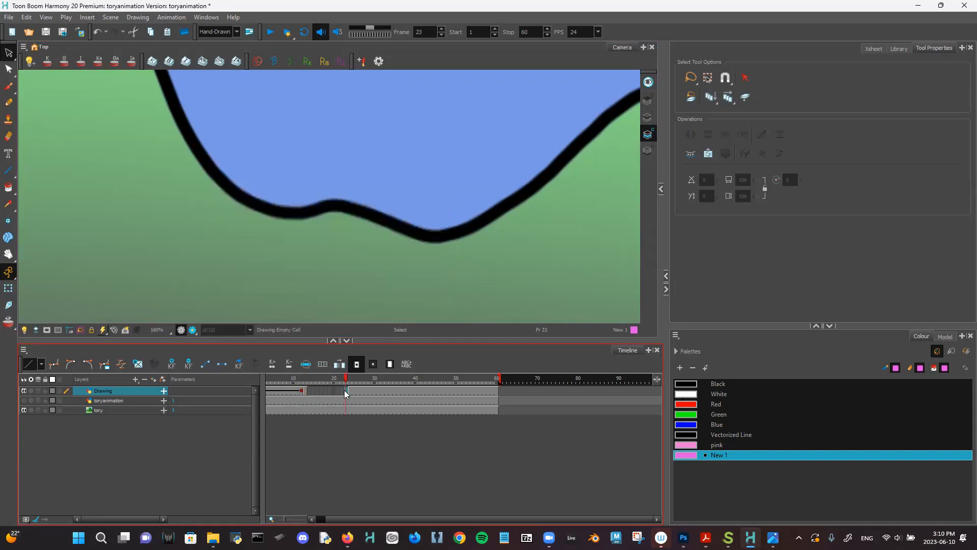
left_click(305, 393)
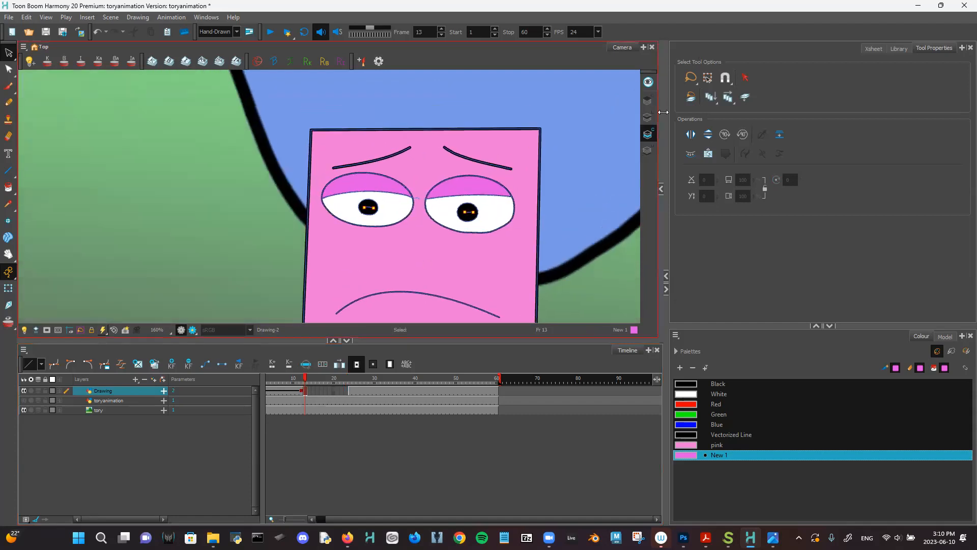
left_click(647, 117)
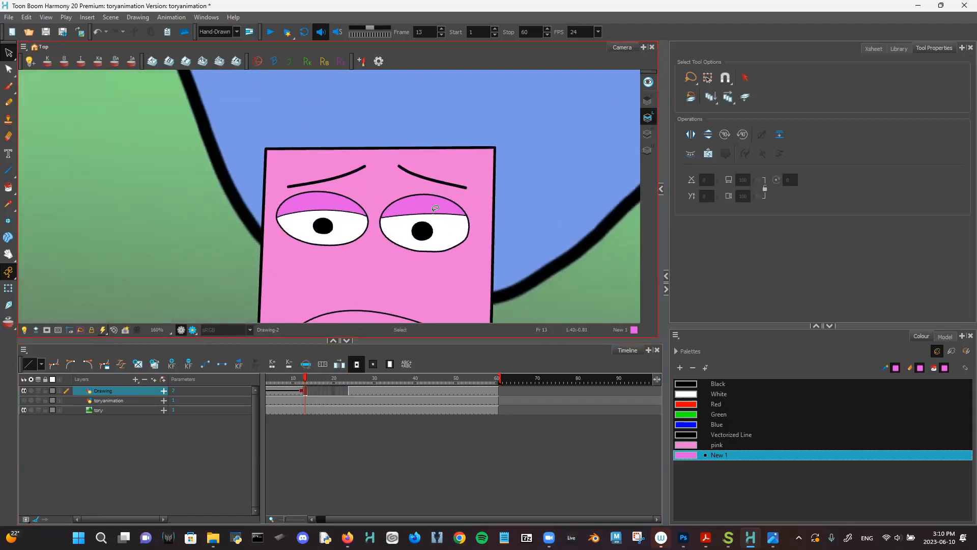
scroll(435, 208, "up", 3)
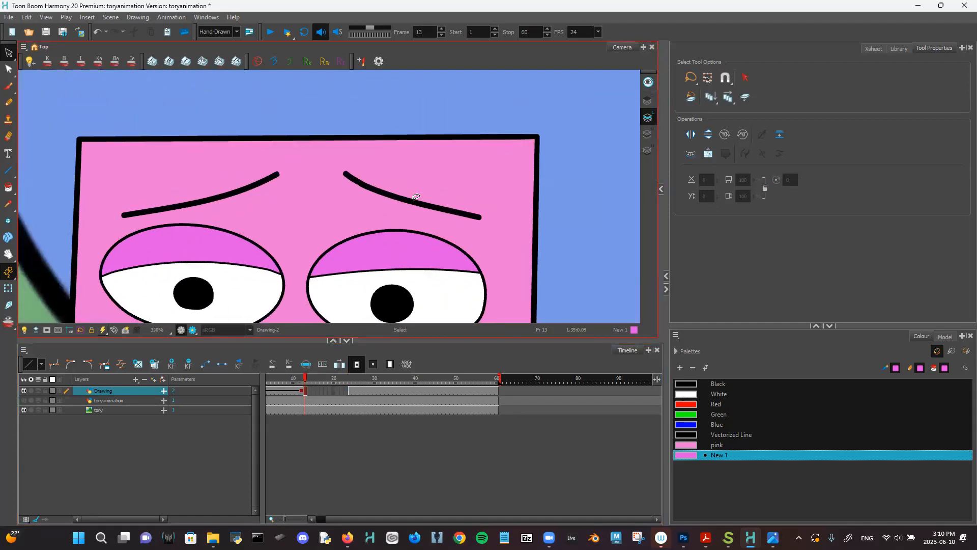
- Rotate and reshape the right eyebrow so it sits nearly level
left_click(415, 197)
mouse_move(337, 171)
left_mouse_down()
mouse_move(322, 194)
mouse_move(330, 188)
left_mouse_up()
key("alt+q")
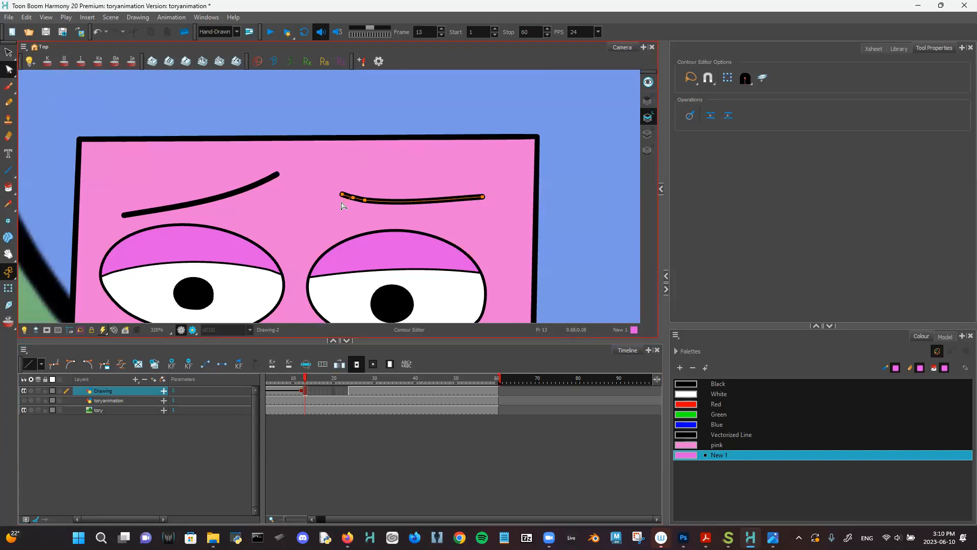
left_click_drag(339, 196, 334, 200)
left_click_drag(483, 197, 486, 203)
- Move the left eyebrow up and flatten its curve with the contour editor
left_click(256, 187)
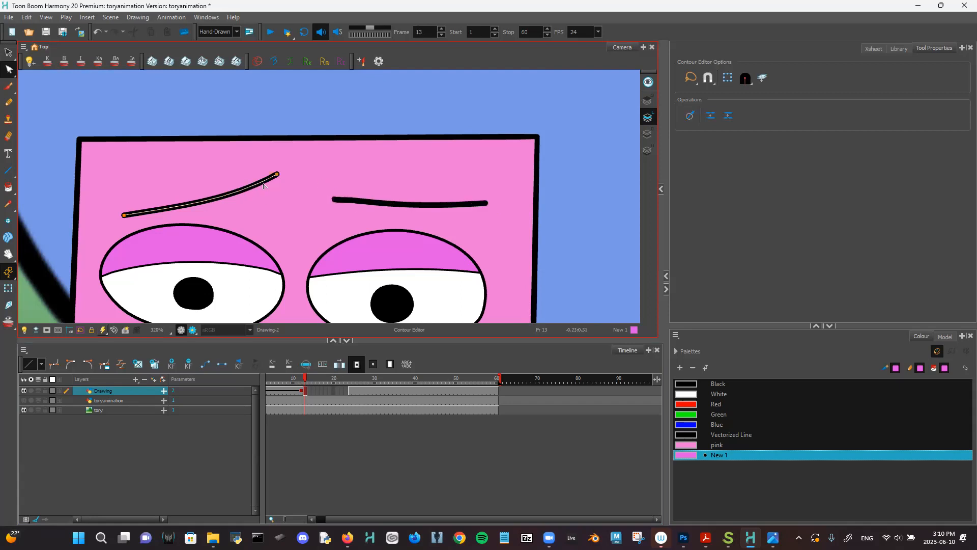
mouse_move(278, 174)
left_mouse_down()
mouse_move(285, 209)
mouse_move(273, 196)
left_mouse_up()
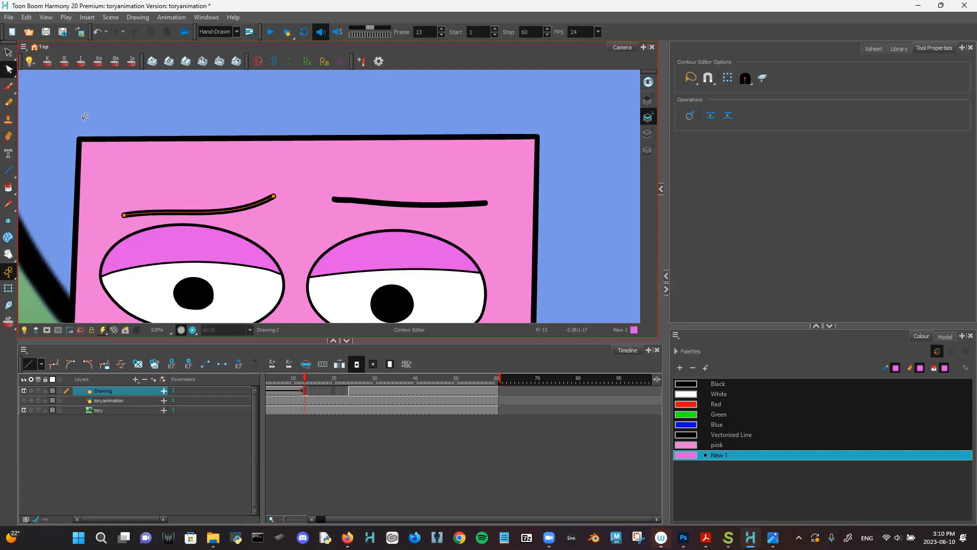
left_click(9, 53)
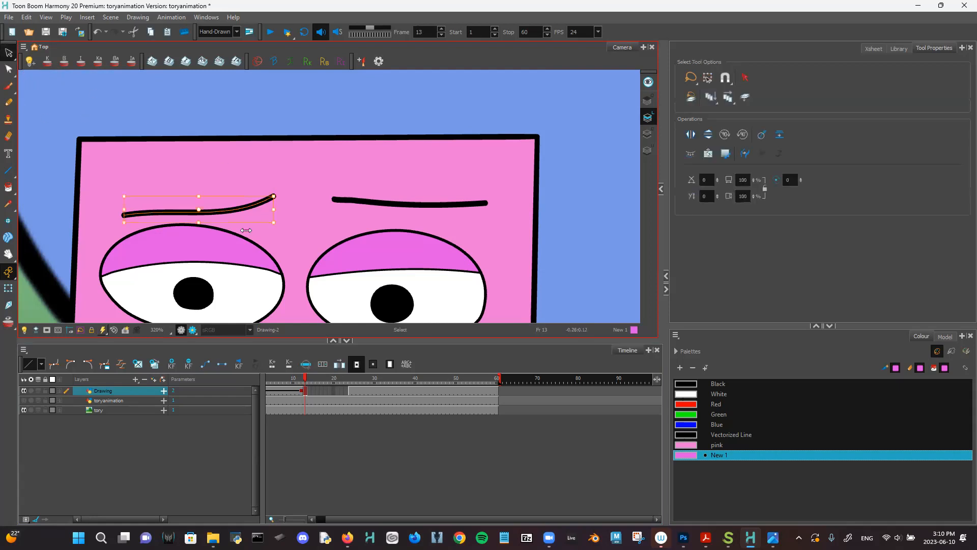
left_click(198, 211)
left_click_drag(213, 214, 209, 203)
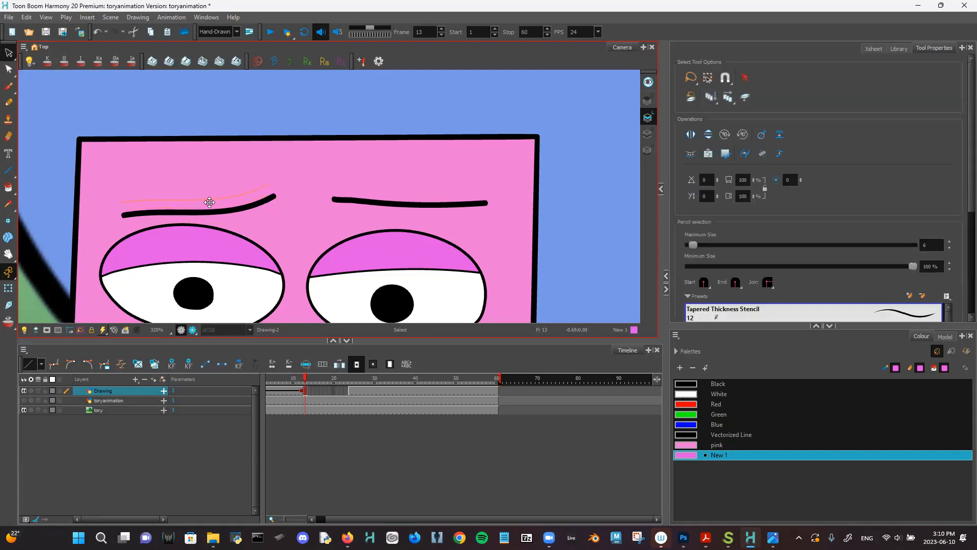
left_click(9, 69)
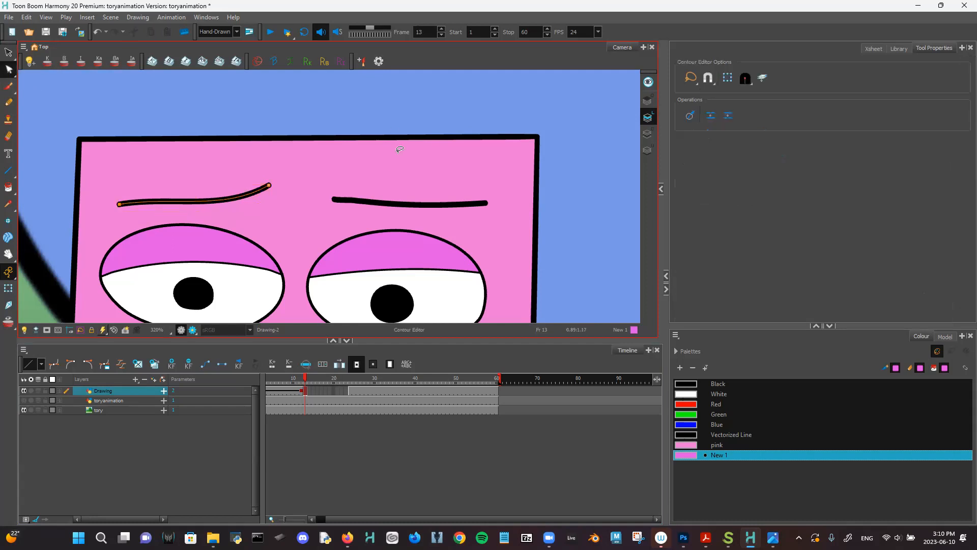
left_click_drag(256, 194, 270, 189)
left_click(270, 189)
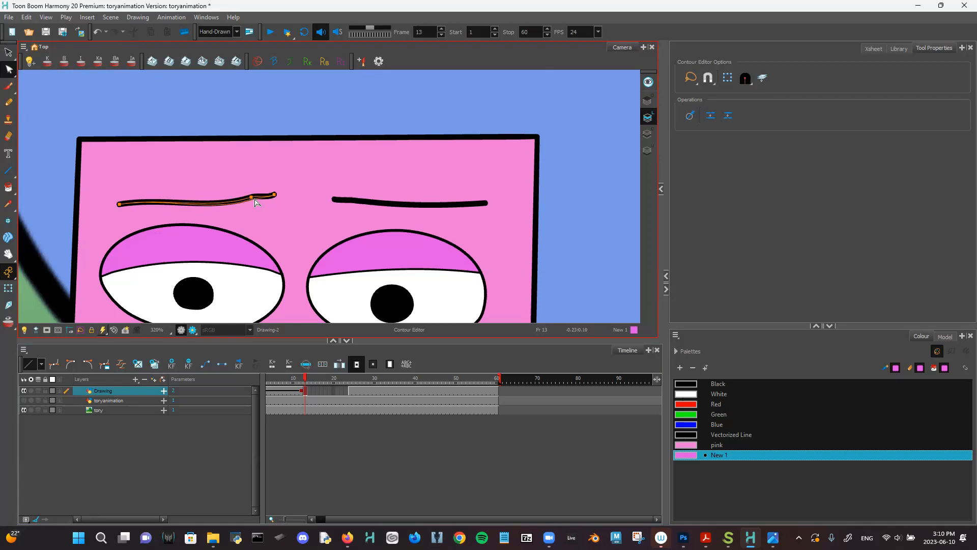
left_click(292, 174)
- Drag the mouth curve into an almost straight line and scrub ahead to compare
scroll(308, 180, "down", 5)
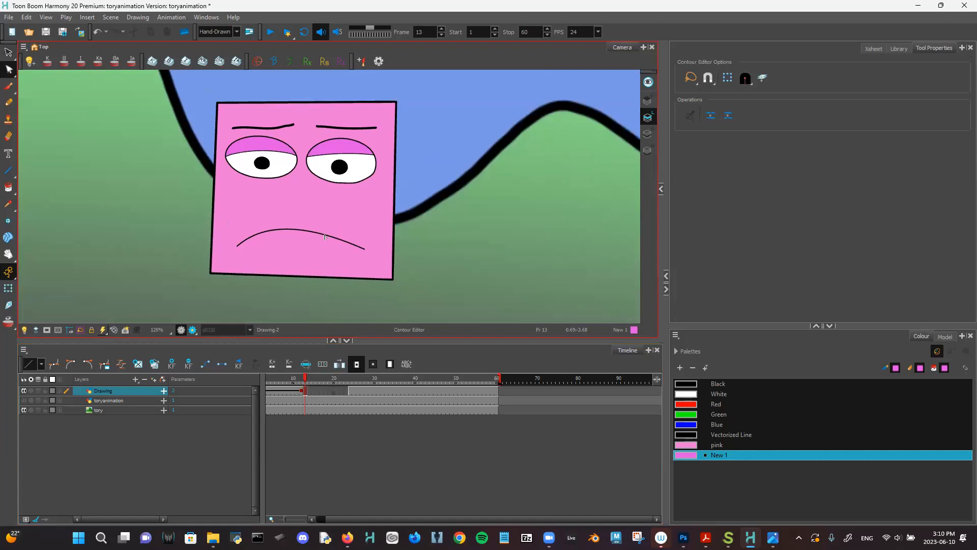
left_click(324, 237)
scroll(327, 231, "up", 4)
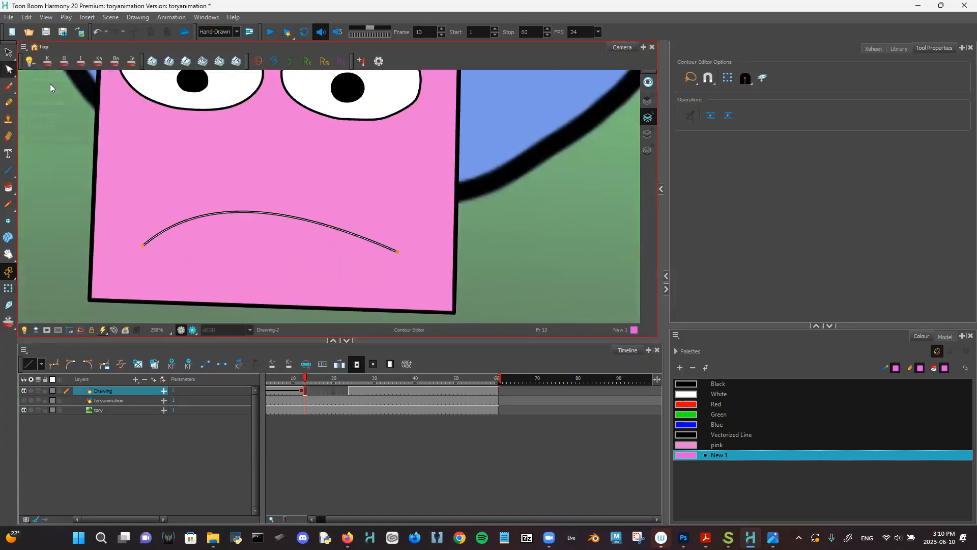
left_click(15, 76)
left_click(46, 65)
left_click_drag(250, 215, 257, 226)
left_click_drag(279, 265, 280, 255)
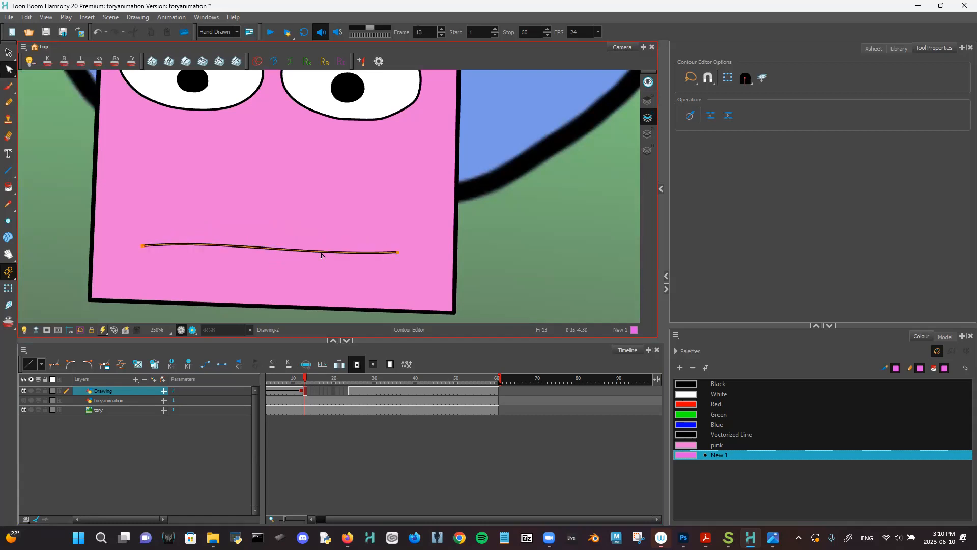
left_click(311, 381)
mouse_move(312, 381)
left_mouse_down()
mouse_move(304, 382)
mouse_move(340, 381)
left_mouse_up()
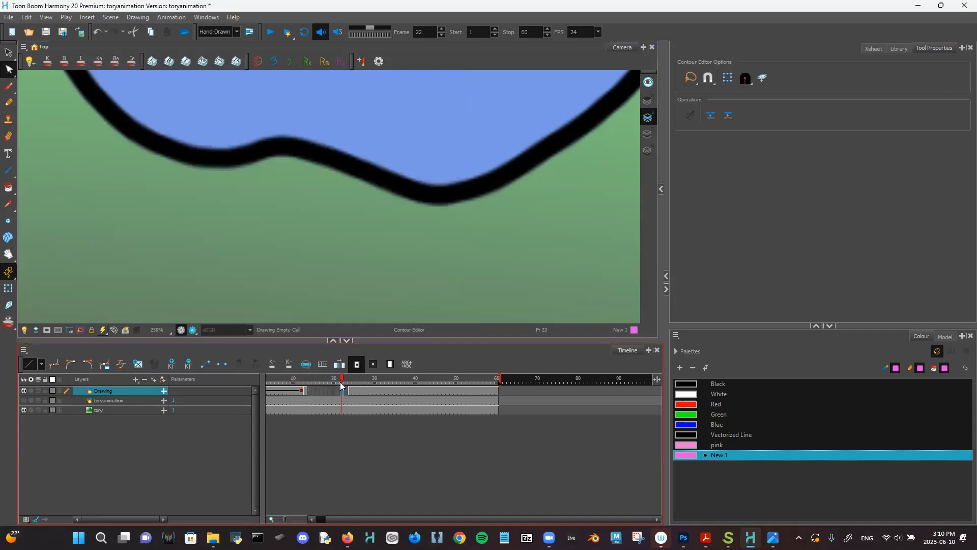
- Extend Drawing-2 into the empty cell and compare frame 12's frown with frame 13's flat mouth
left_click(344, 391)
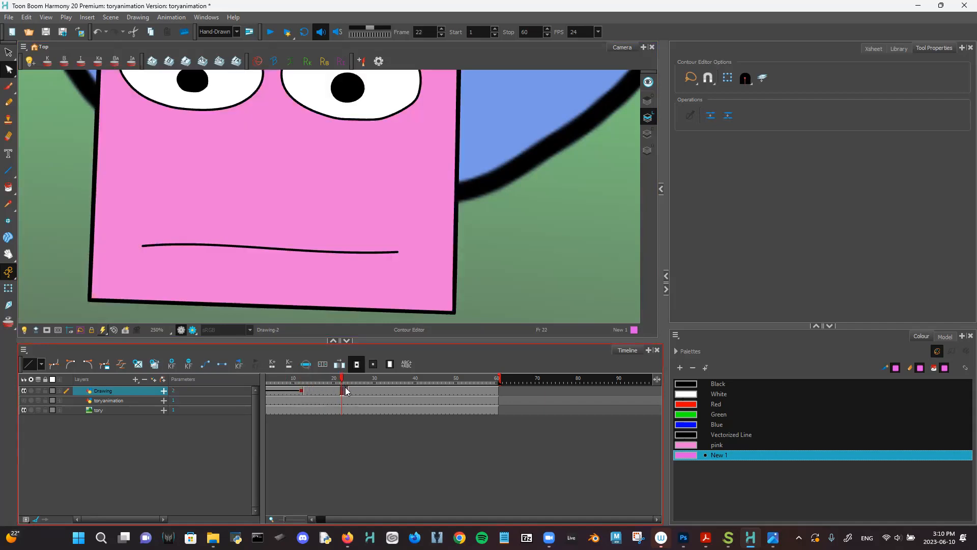
left_click(302, 389)
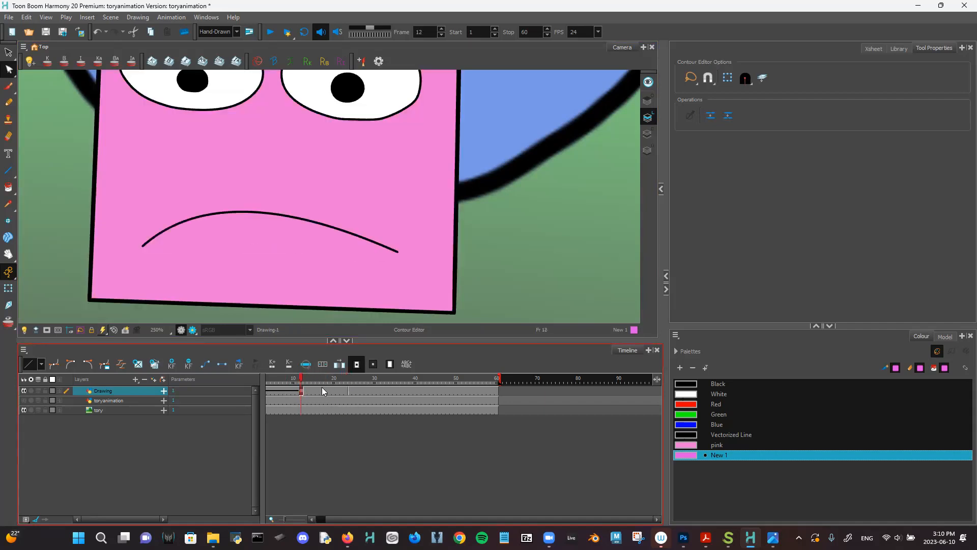
left_click(305, 392)
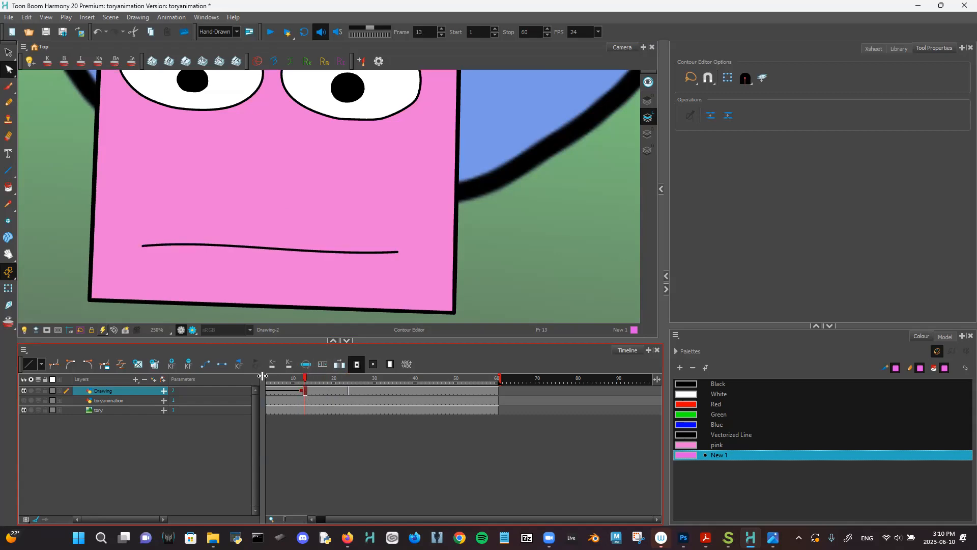
key("comma")
left_click_drag(294, 379, 268, 379)
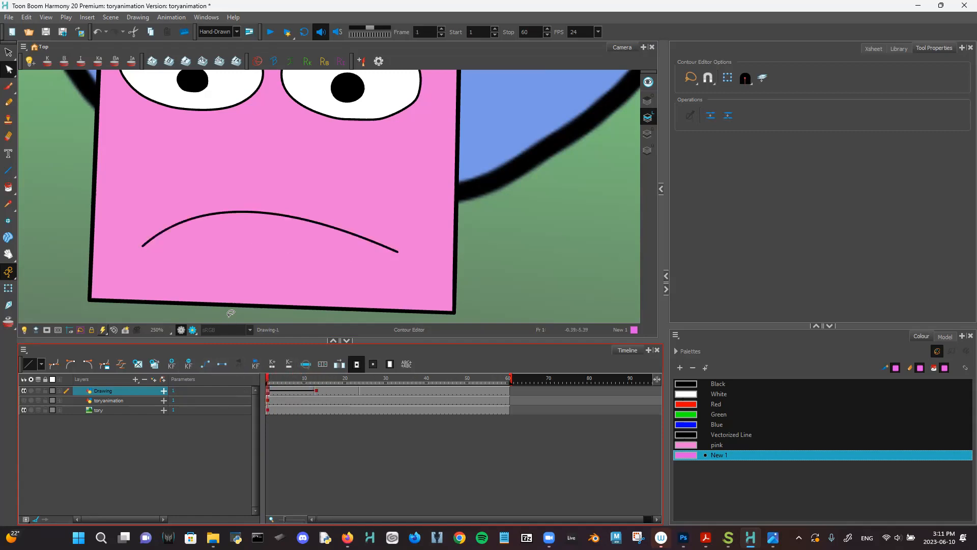
- Zoom and pan to frame the whole face, then review the frames from frame 1
key("1")
key("1")
key("1")
left_click_drag(294, 247, 346, 256)
key("1")
key("1")
key("1")
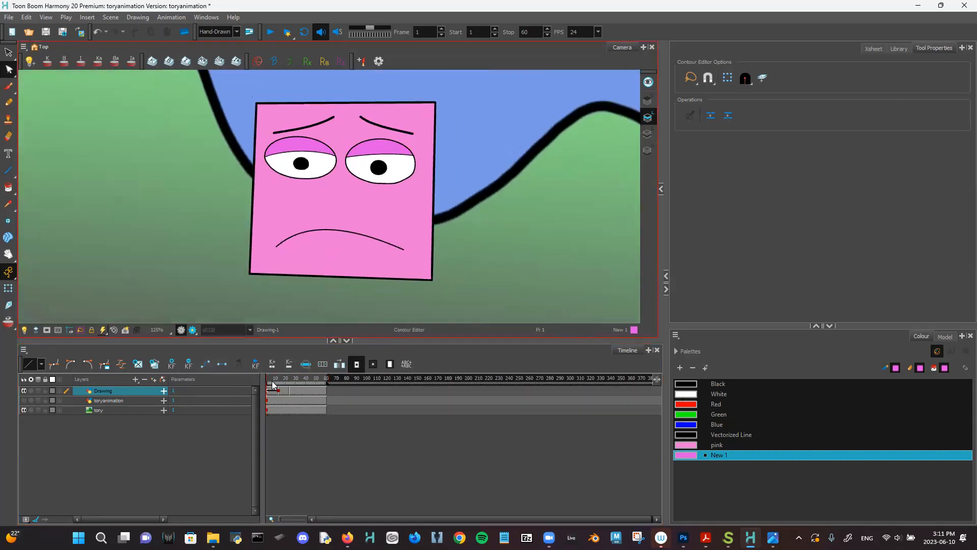
mouse_move(274, 380)
left_mouse_down()
mouse_move(294, 383)
mouse_move(268, 384)
mouse_move(283, 385)
left_mouse_up()
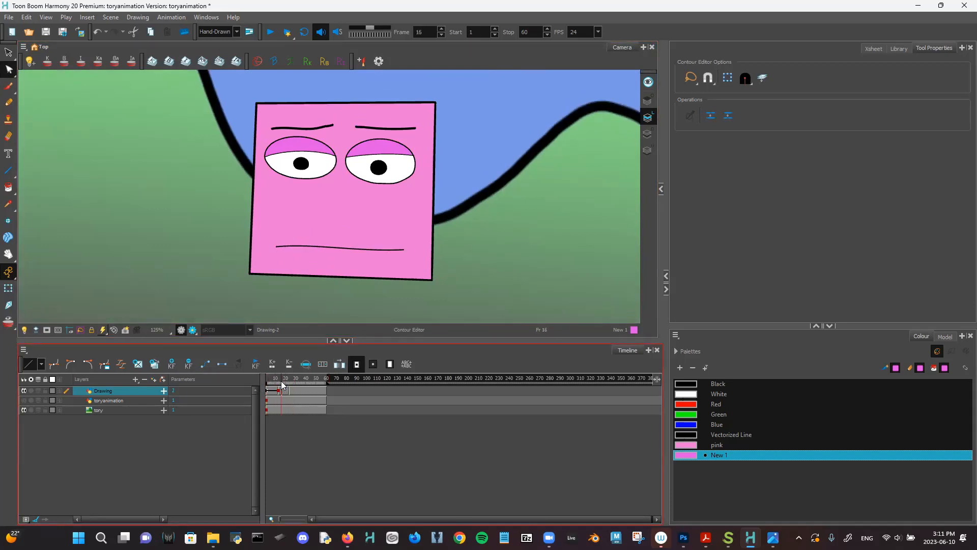
key("2")
key("2")
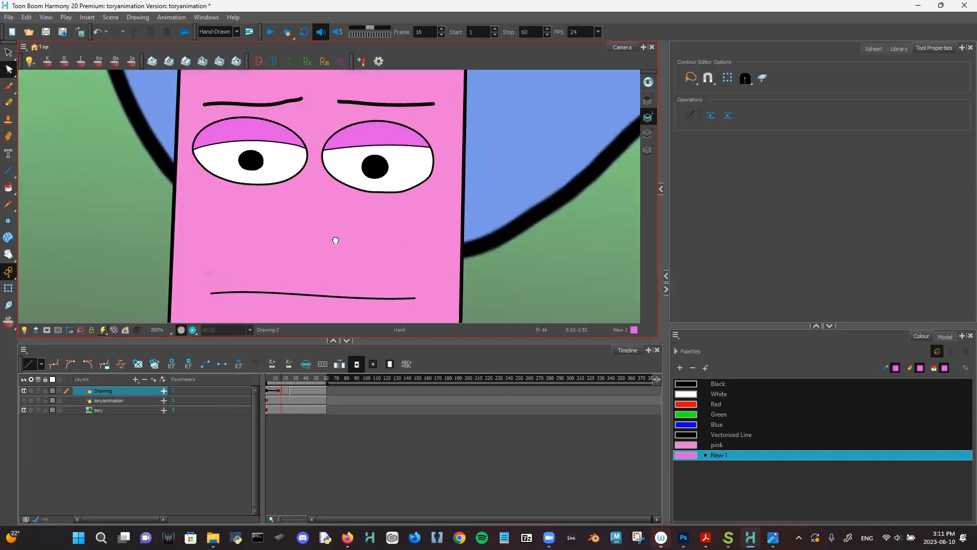
key("1")
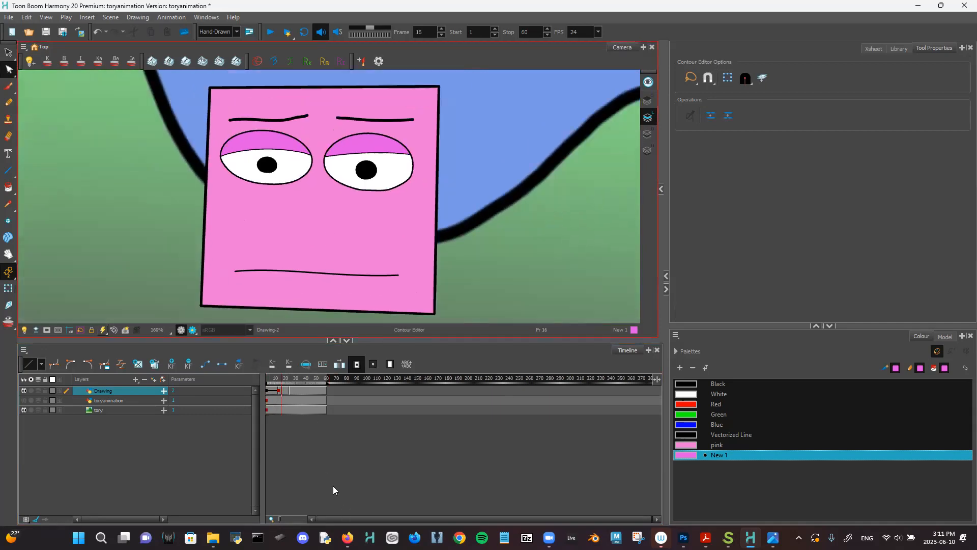
mouse_move(287, 384)
left_mouse_down()
mouse_move(256, 381)
mouse_move(298, 385)
mouse_move(267, 389)
mouse_move(300, 390)
mouse_move(289, 394)
left_mouse_up()
- Fill the later frames up to 23 with the flat-mouth drawing
key("=")
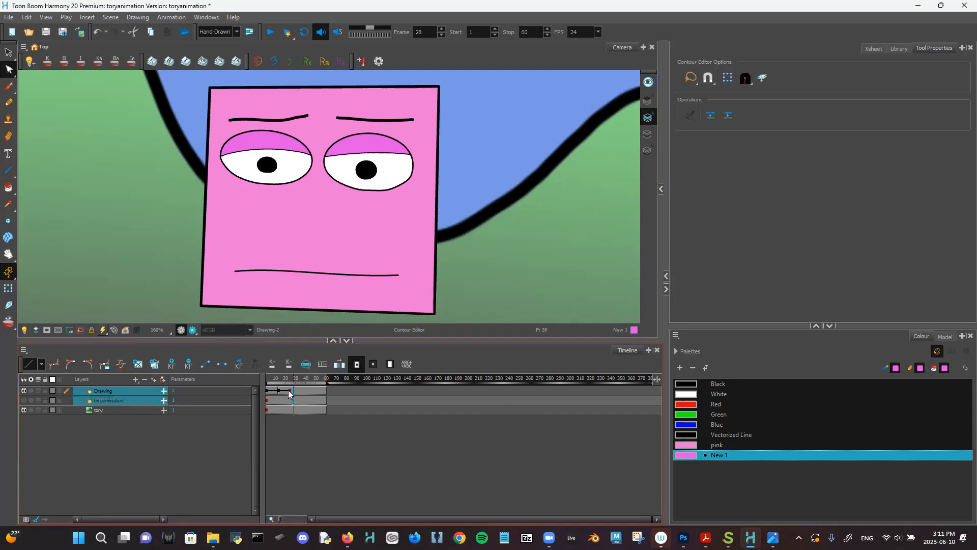
left_click(292, 394)
scroll(300, 394, "up", 5)
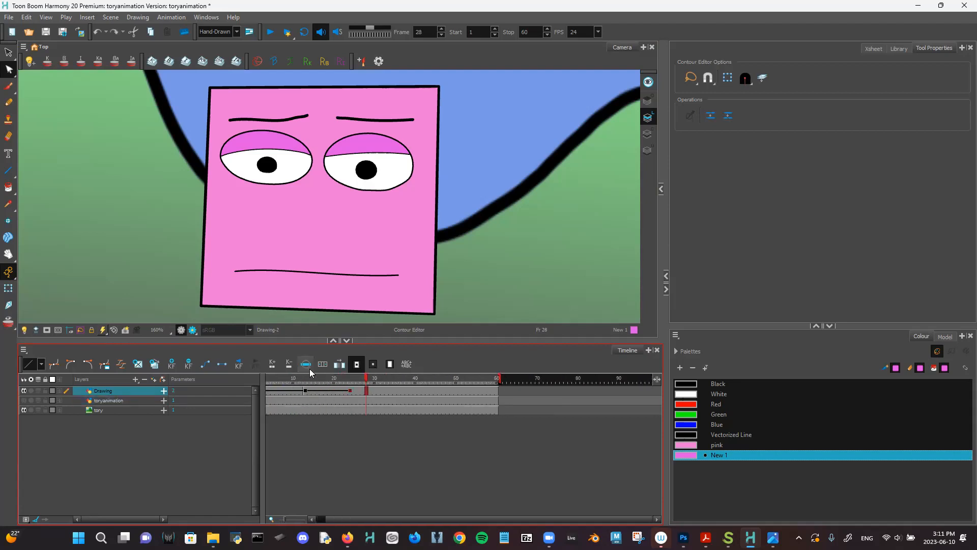
left_click(372, 397)
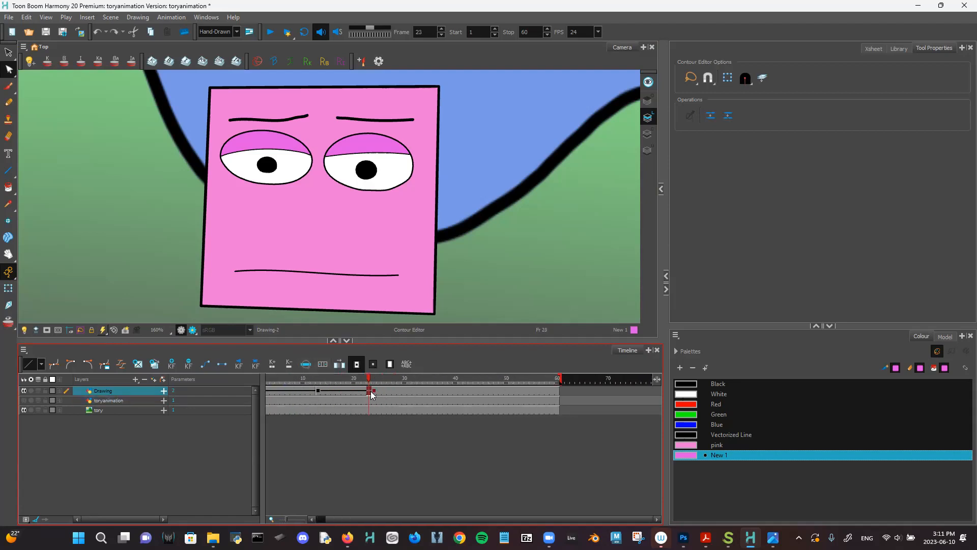
left_click_drag(381, 398, 317, 391)
- Delete the Drawing layer's cells from frame 24 to 59
left_click(375, 390)
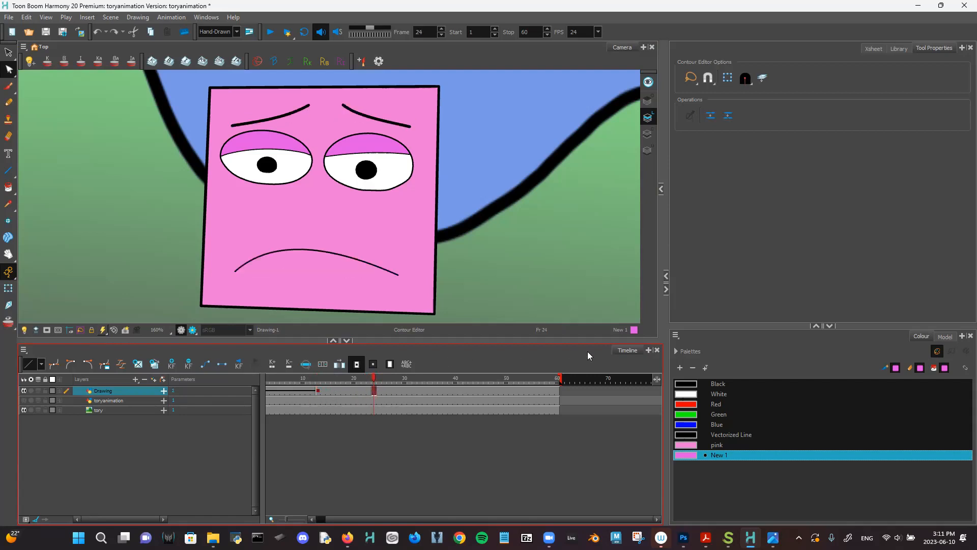
left_click(551, 389, "shift")
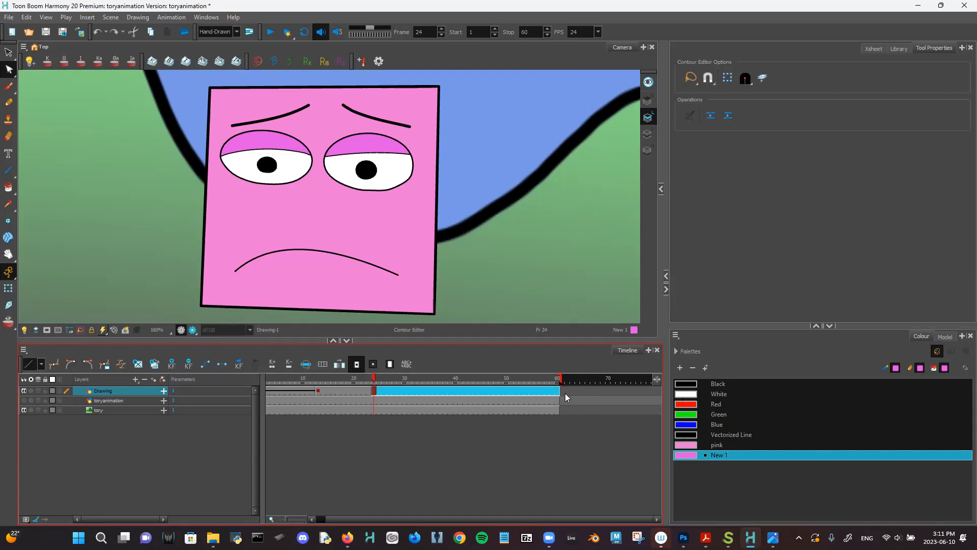
key("Delete")
left_click(358, 392)
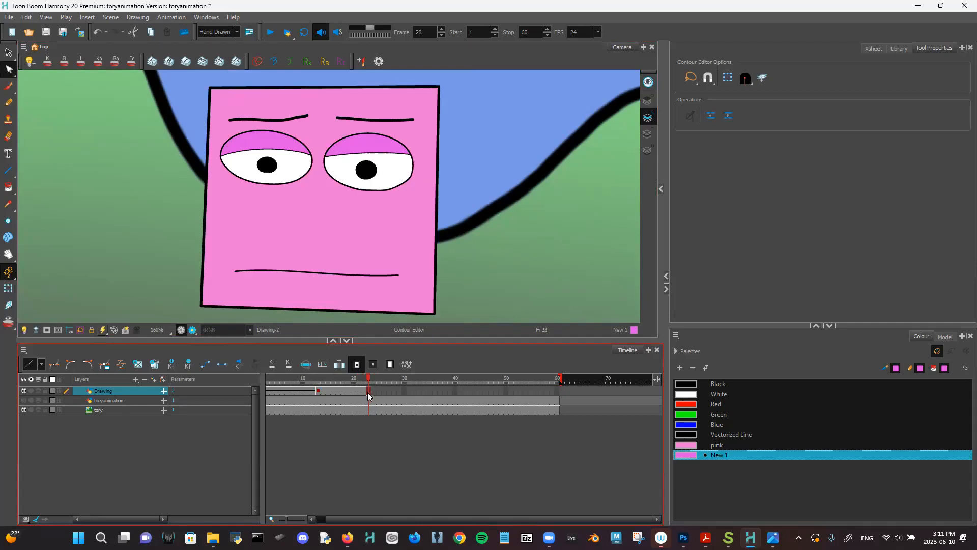
scroll(338, 257, "down", 3)
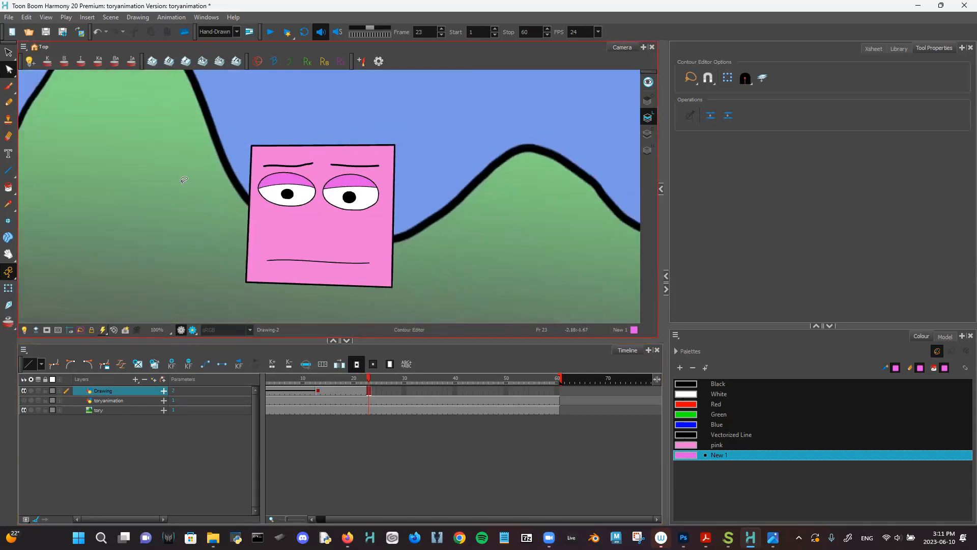
- Select the face on frame 23 and paste it as a new drawing on frame 24
left_click(8, 52)
mouse_move(283, 104)
left_mouse_down()
mouse_move(511, 109)
mouse_move(133, 124)
mouse_move(315, 97)
left_mouse_up()
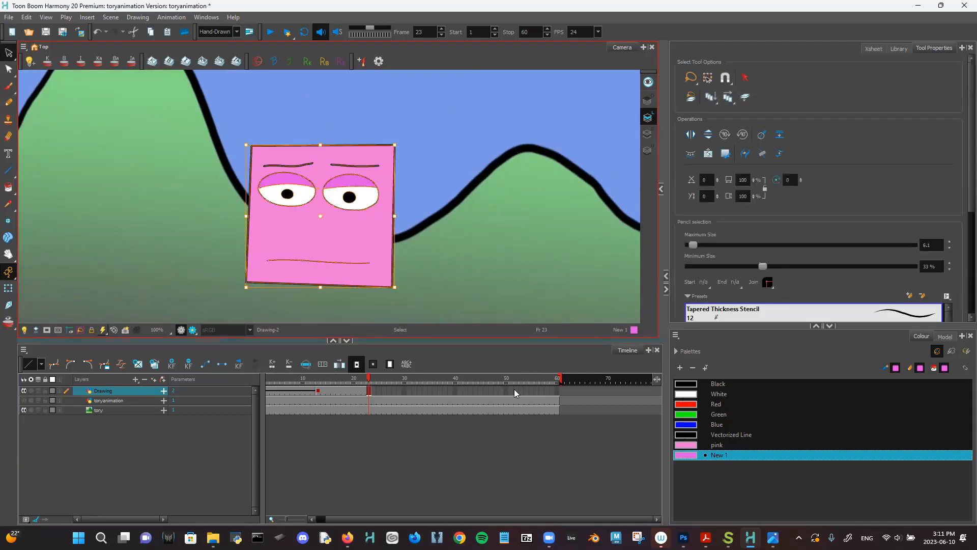
left_click(370, 392)
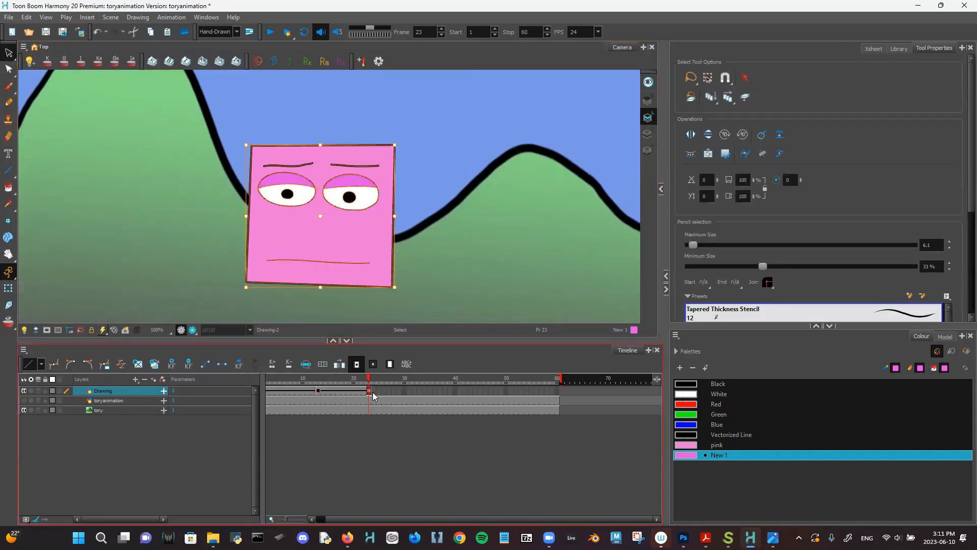
key("ctrl+z")
left_click(377, 397)
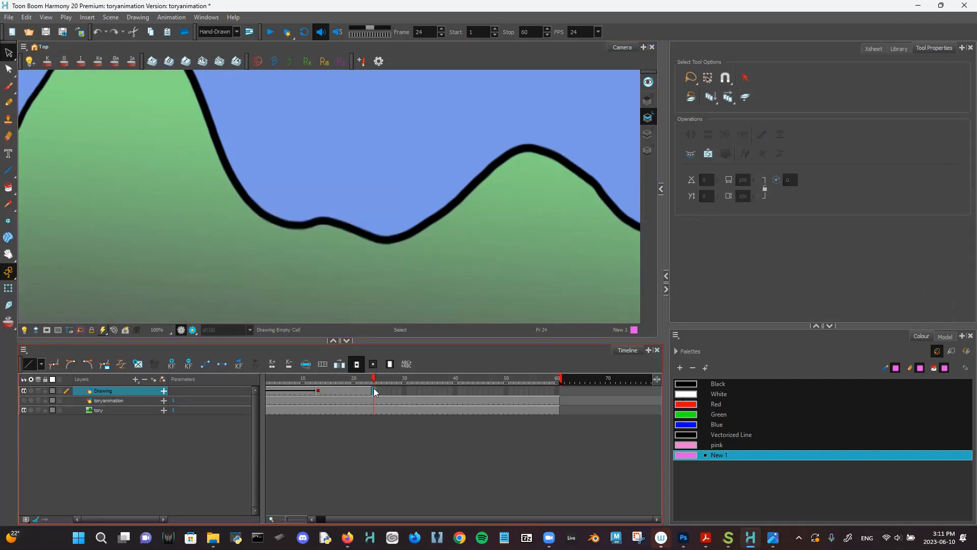
key("ctrl+v")
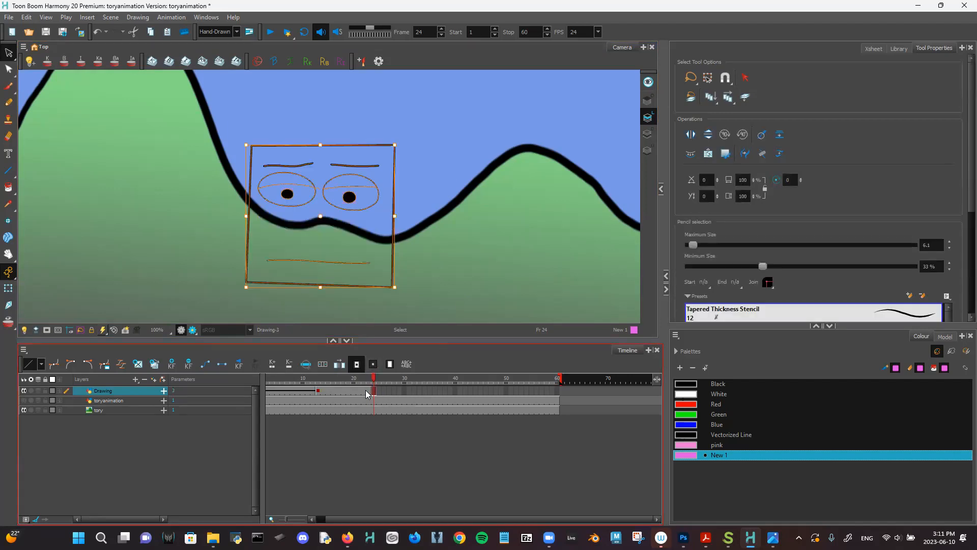
- Re-select the filled face on frame 23 using onion skin and paste it onto frame 24
left_click(366, 393)
left_click(648, 135)
mouse_move(501, 142)
left_mouse_down()
mouse_move(128, 305)
mouse_move(449, 181)
left_mouse_up()
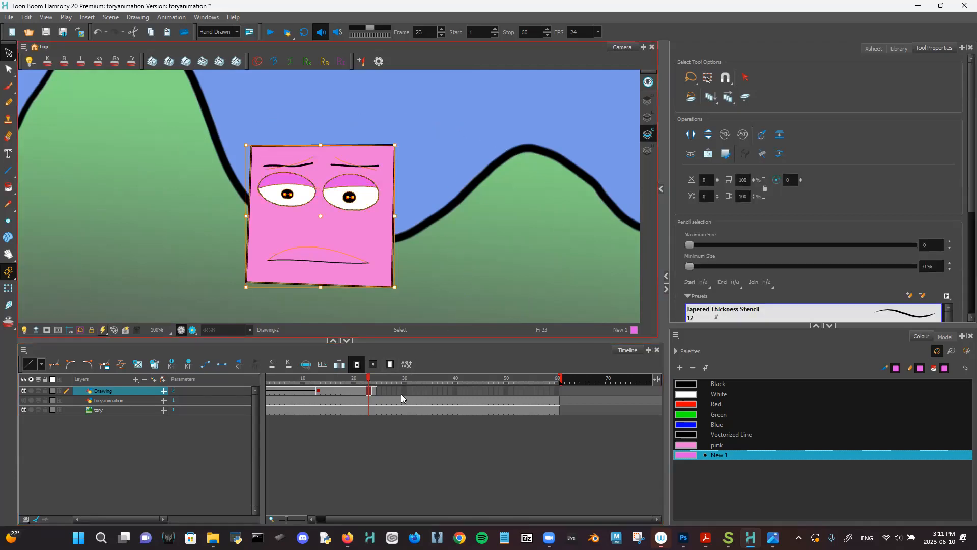
left_click(373, 393)
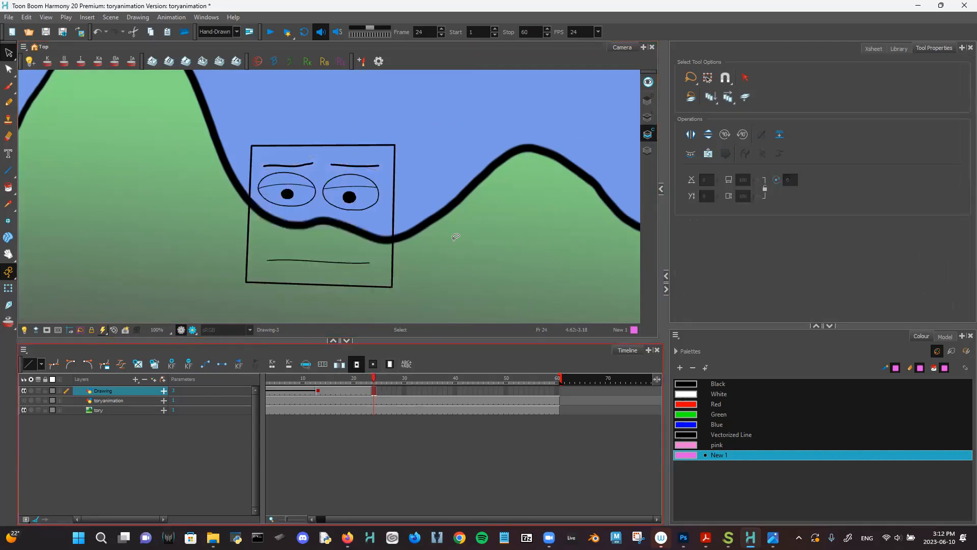
key("ctrl+v")
- Rotate Drawing-3's right eyebrow so its outer end tilts upward
key("2")
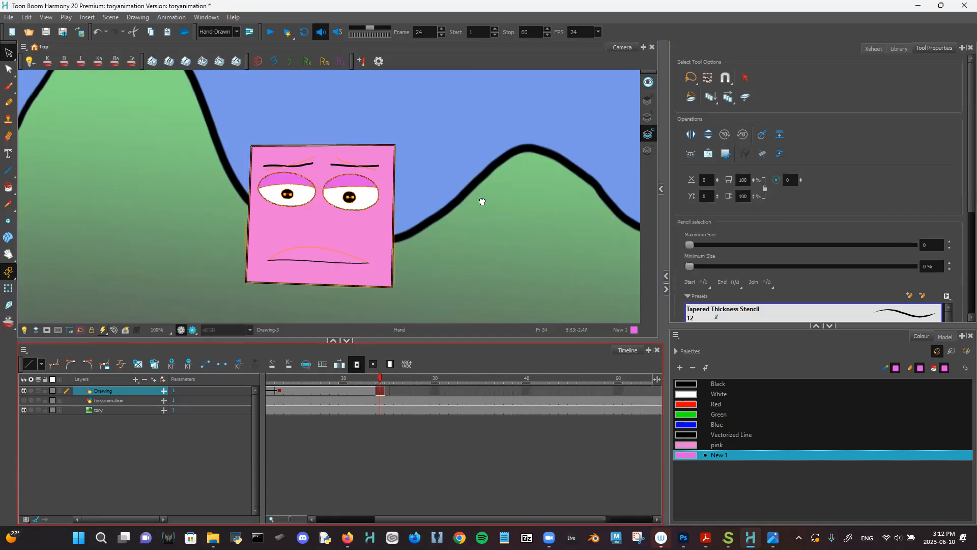
scroll(480, 201, "up", 3)
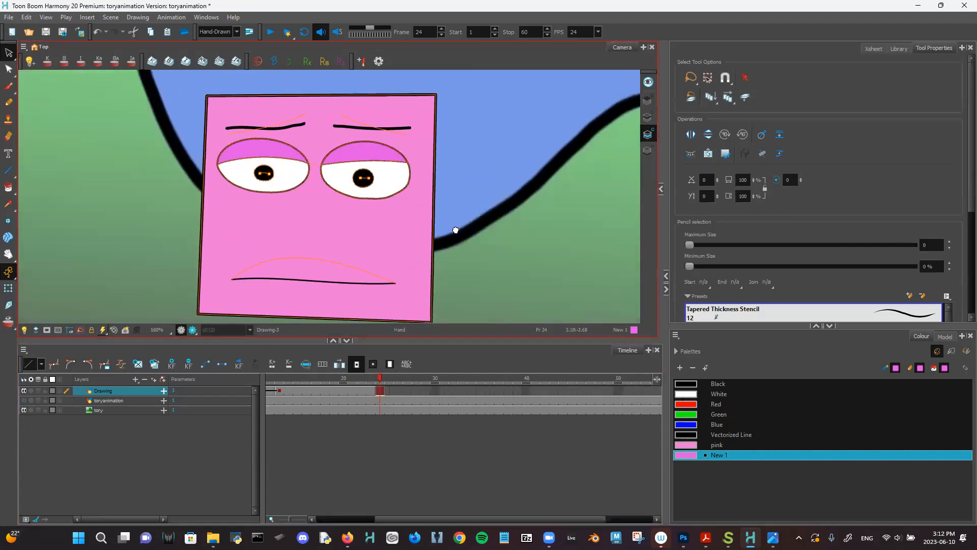
key("space")
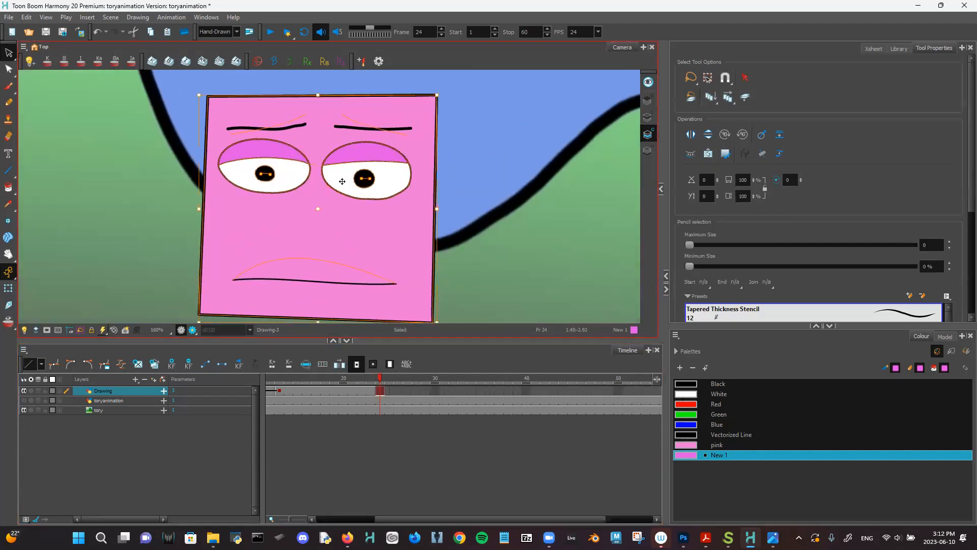
left_click(648, 119)
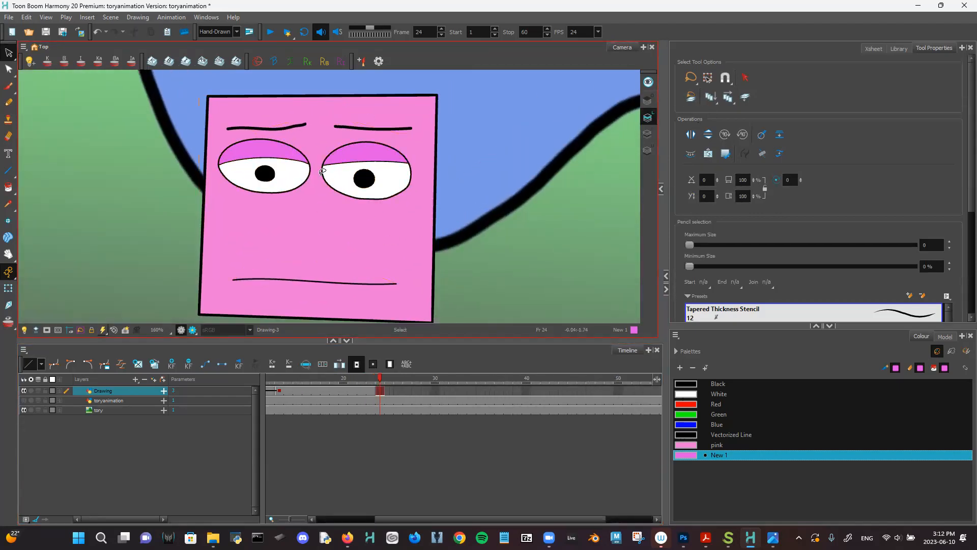
left_click(365, 128)
scroll(386, 138, "up", 2)
scroll(402, 153, "down", 1)
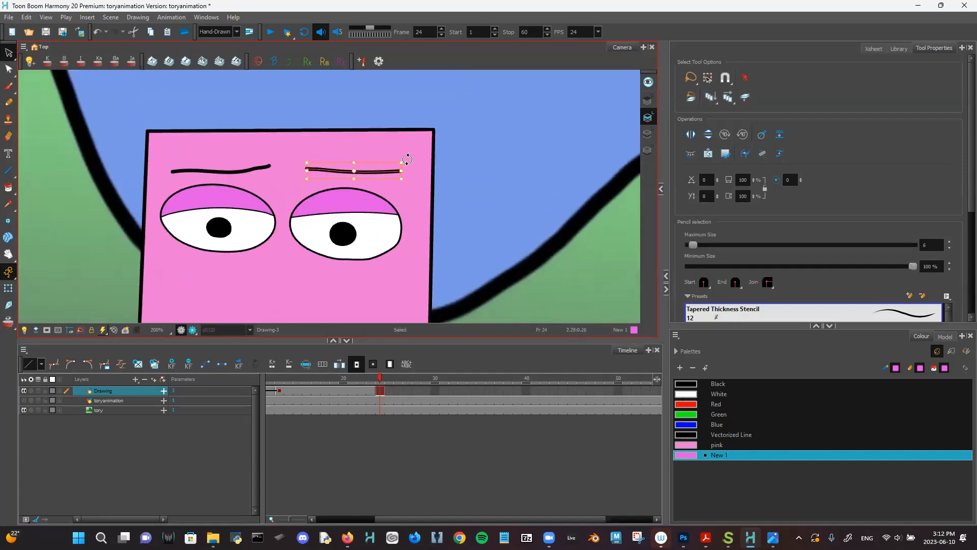
mouse_move(407, 159)
left_mouse_down()
mouse_move(394, 136)
mouse_move(411, 145)
left_mouse_up()
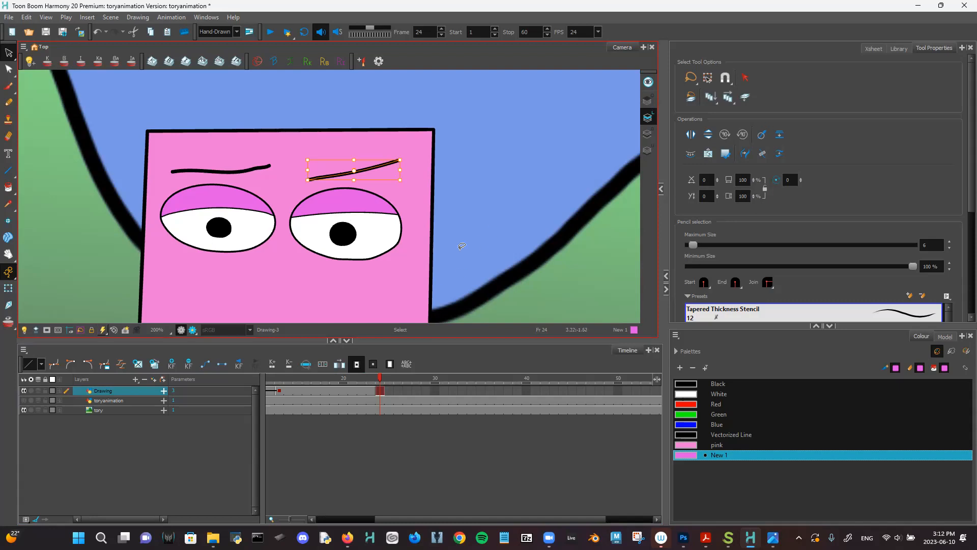
- Rotate the left eyebrow so both brows slant down toward the middle in a scowl
left_click(239, 169)
left_click_drag(274, 160, 309, 180)
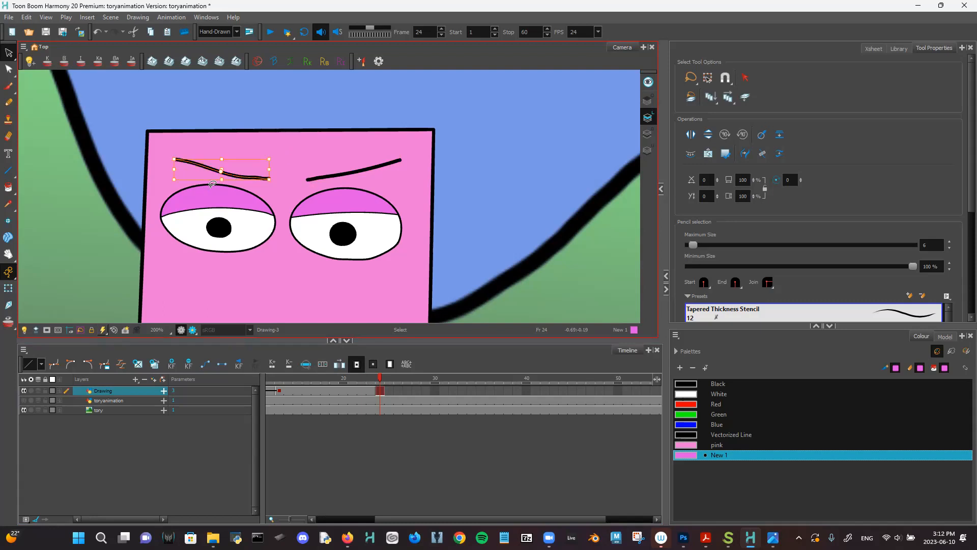
key("ctrl+z")
key("ctrl+shift+z")
left_click(330, 148)
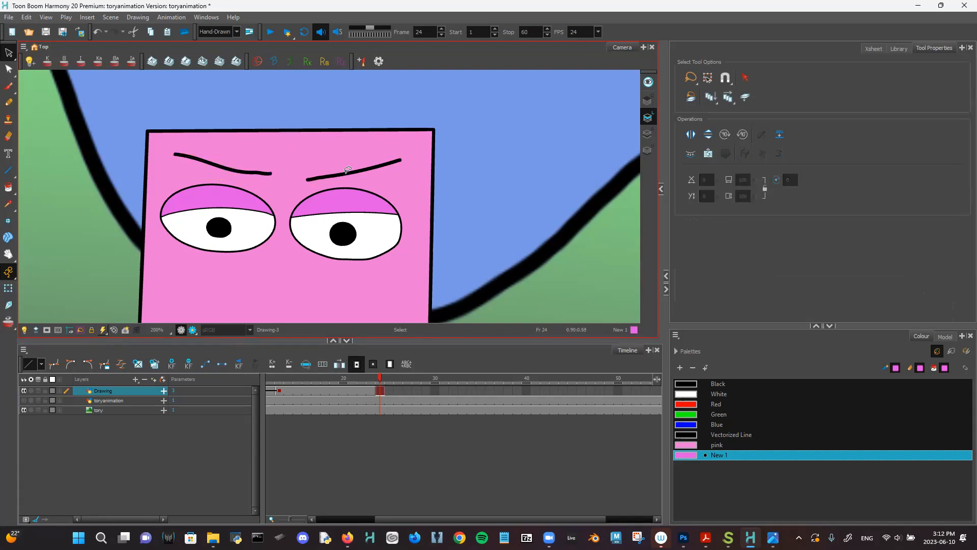
left_click_drag(380, 240, 402, 189)
- Select the flat mouth stroke and tilt it slightly
key("2")
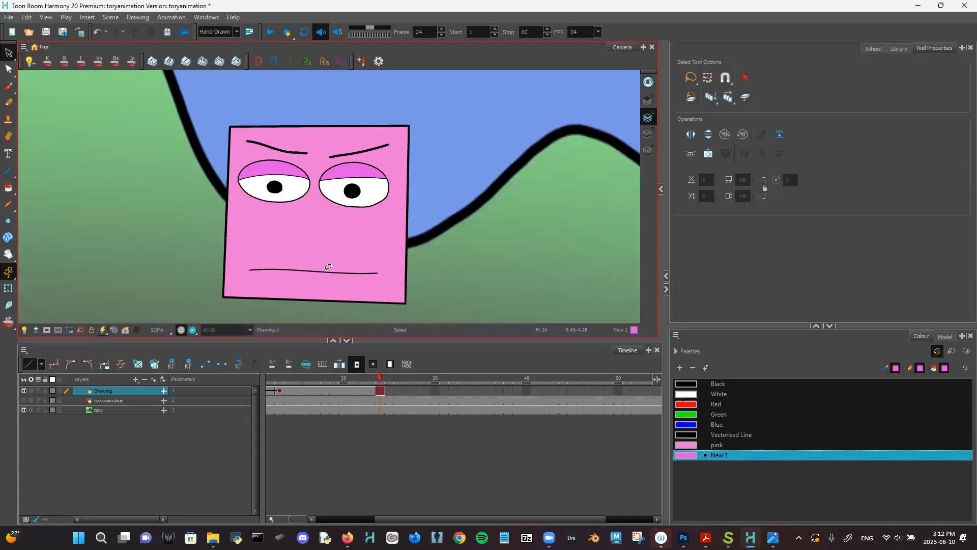
left_click(326, 270)
scroll(329, 267, "up", 4)
left_click_drag(405, 270, 320, 137)
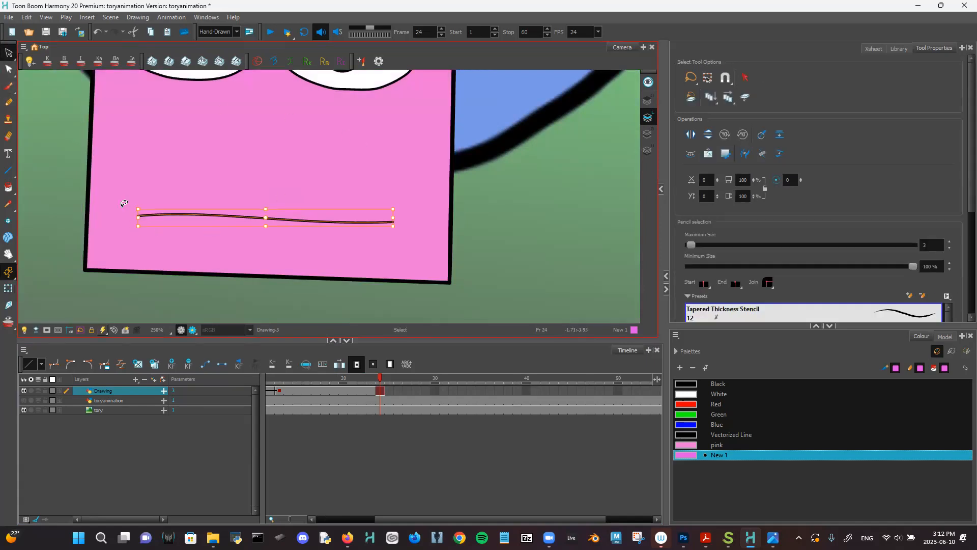
left_click_drag(132, 207, 128, 192)
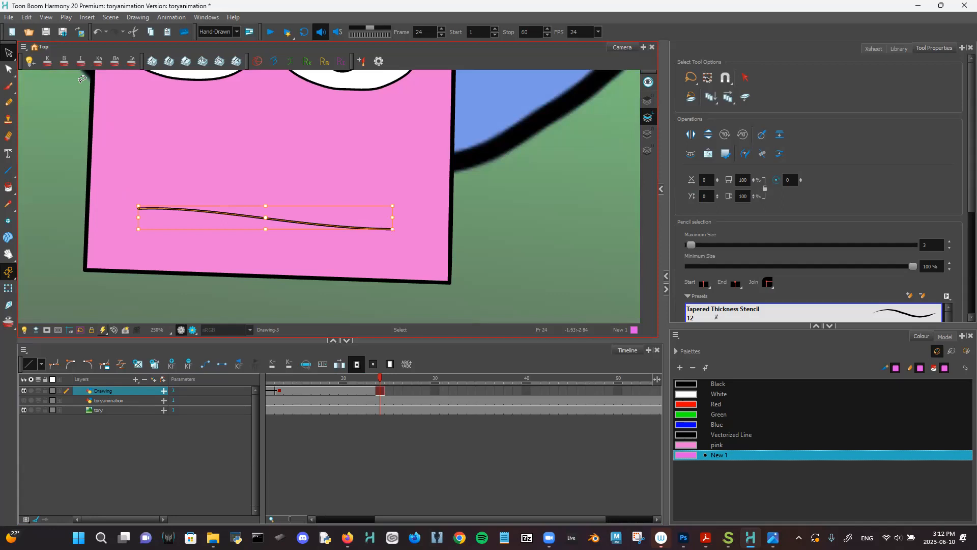
- Pull the mouth's middle down into a wide smile and move it higher on the face
left_click(8, 69)
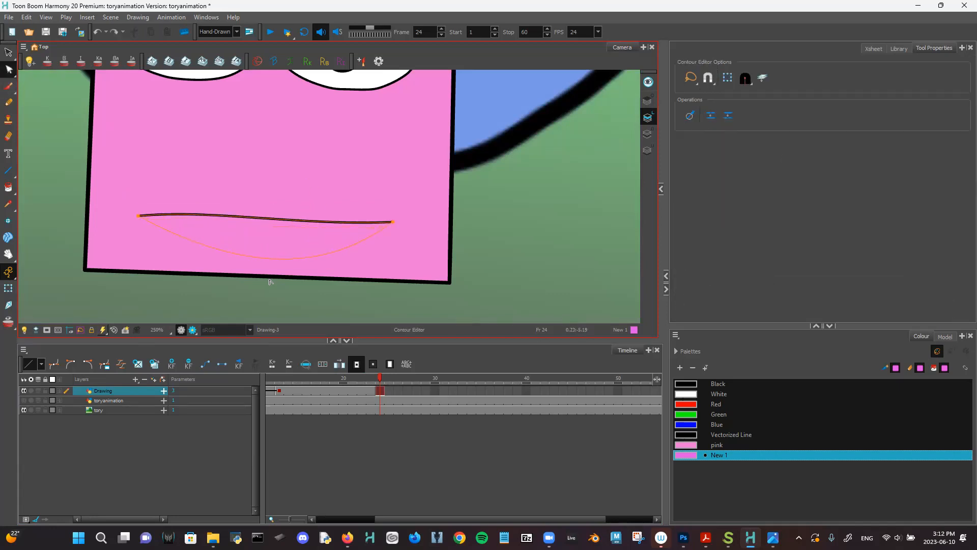
left_click_drag(266, 300, 266, 299)
left_click(9, 52)
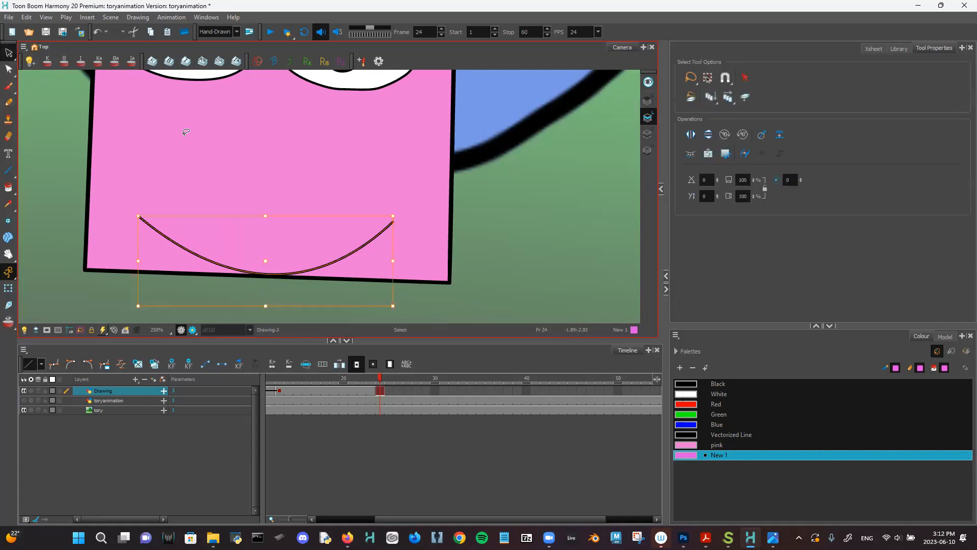
mouse_move(271, 263)
left_mouse_down()
mouse_move(259, 225)
mouse_move(271, 214)
left_mouse_up()
- Deselect the mouth, zoom out and move the playhead to frame 49
left_click(421, 197)
scroll(421, 198, "down", 3)
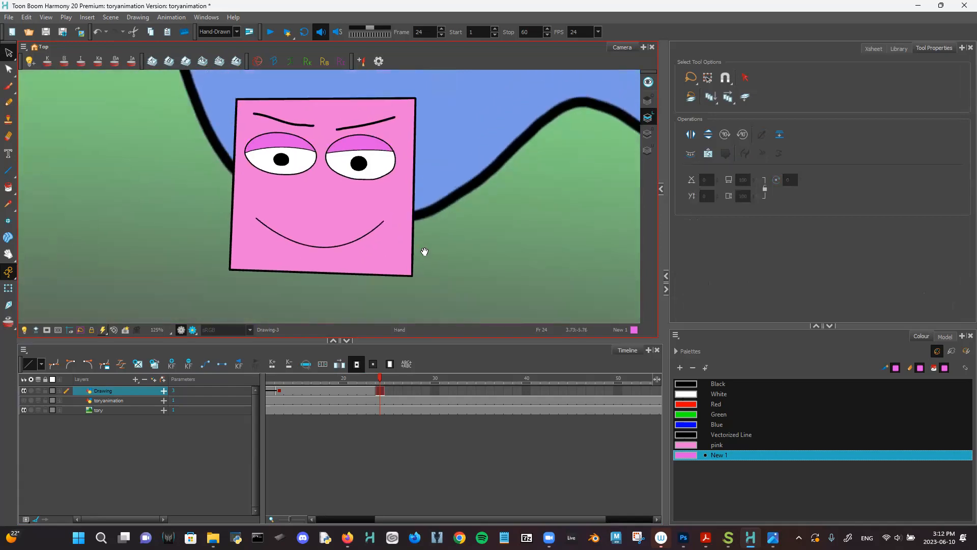
key("2")
left_click_drag(374, 379, 609, 349)
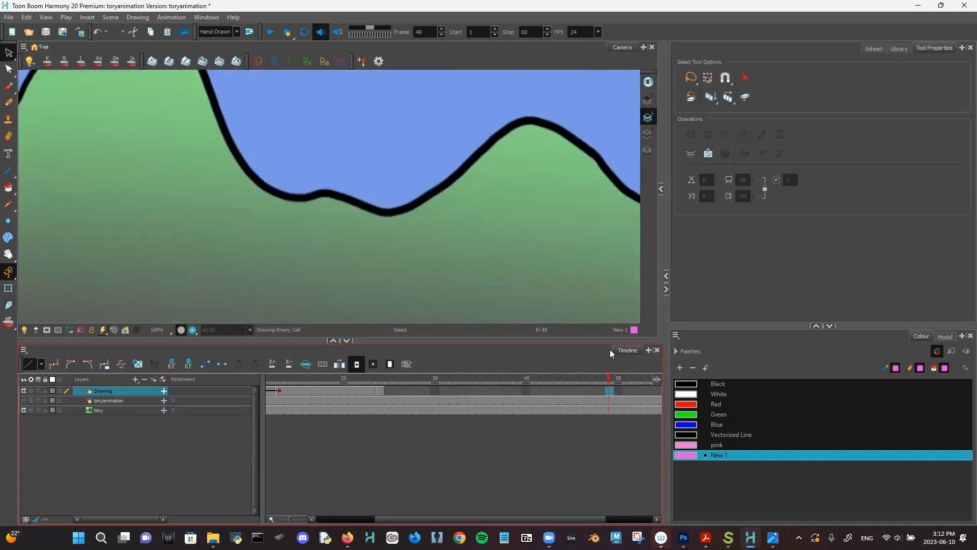
- Extend the face drawing's exposure to frame 49 and play from frame 1
key("F5")
key("shift+comma")
key("Return")
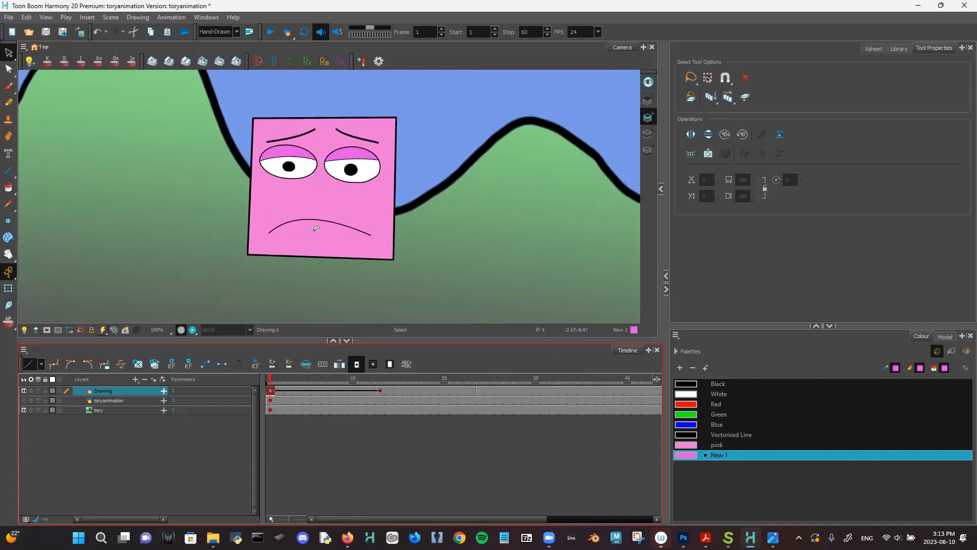
- Preview and scrub the animation, ending on the sad face at frame 4
left_click_drag(353, 297, 349, 328)
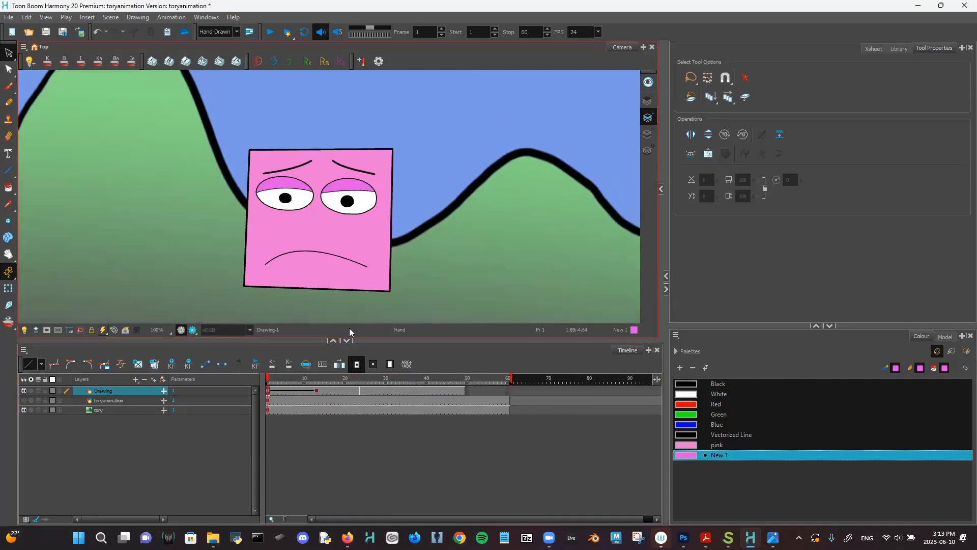
key("2")
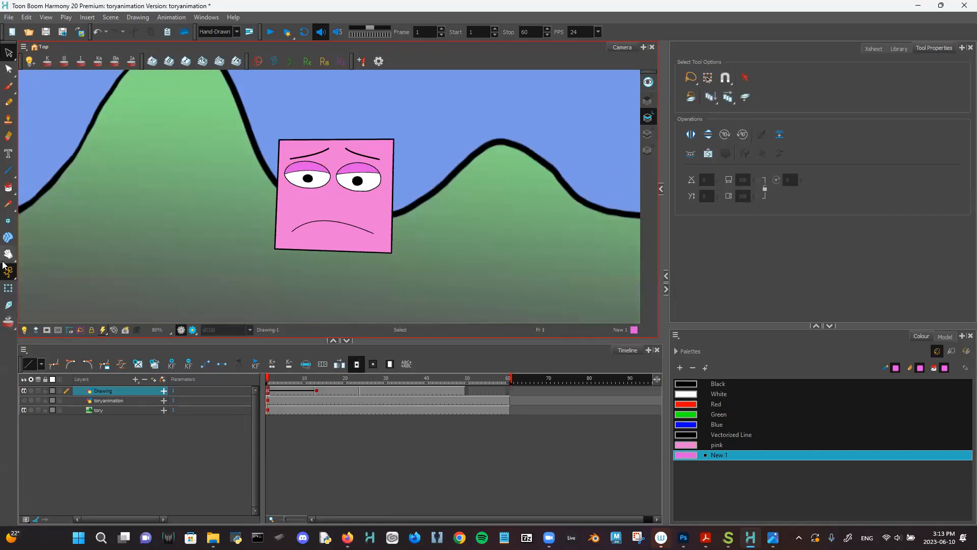
left_click(270, 32)
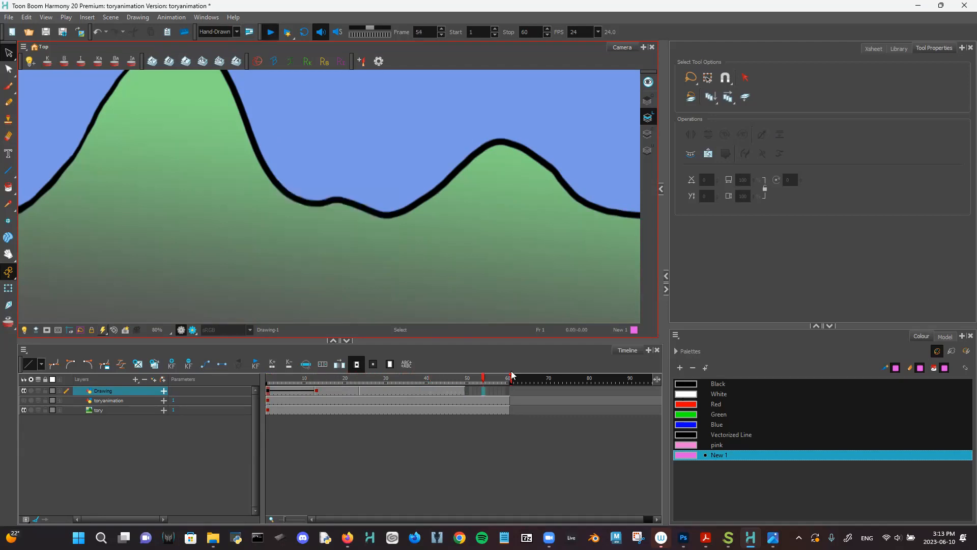
left_click(316, 390)
mouse_move(287, 399)
left_mouse_down()
mouse_move(333, 383)
mouse_move(389, 382)
mouse_move(290, 382)
mouse_move(312, 382)
left_mouse_up()
mouse_move(401, 372)
left_mouse_down()
mouse_move(271, 377)
mouse_move(425, 374)
mouse_move(268, 377)
mouse_move(385, 378)
mouse_move(287, 388)
mouse_move(340, 388)
left_mouse_up()
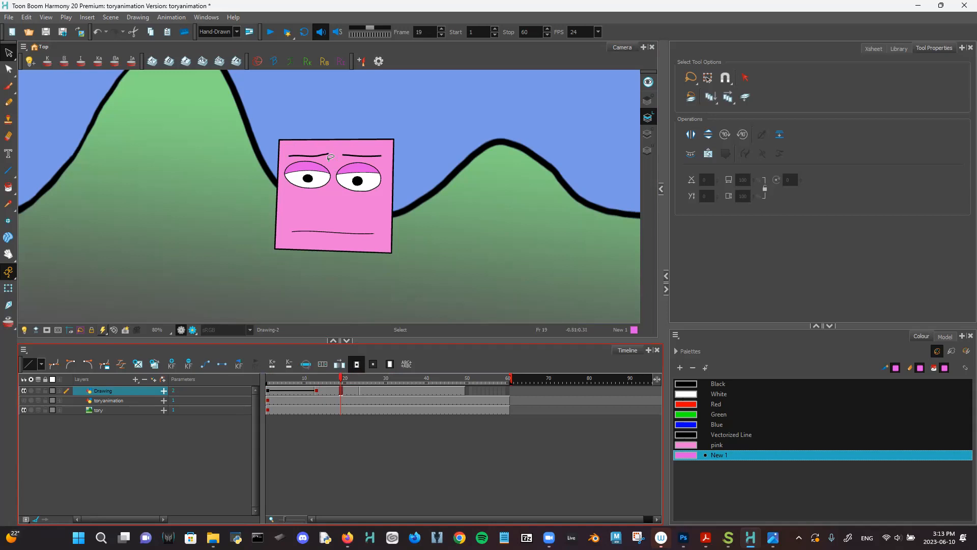
left_click(305, 386)
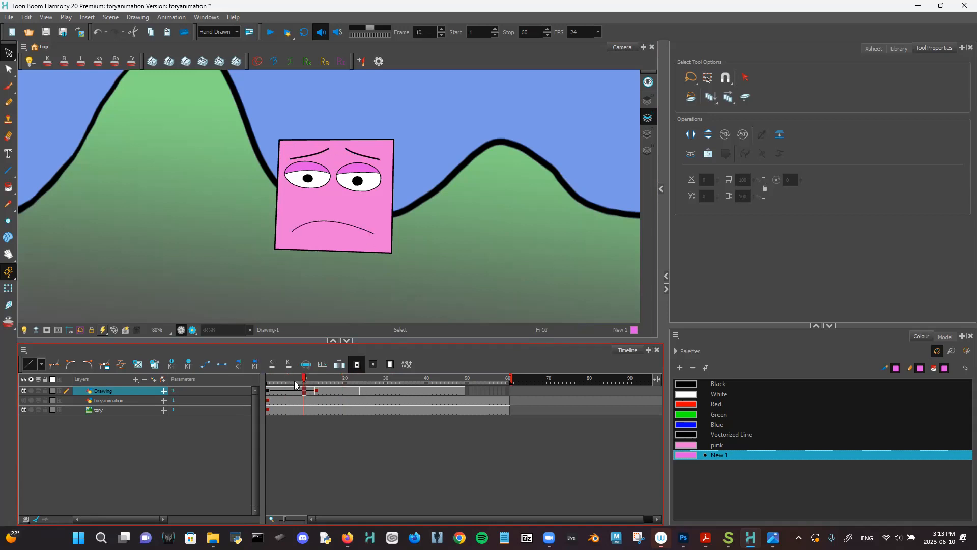
left_click_drag(308, 391, 280, 389)
left_click(962, 48)
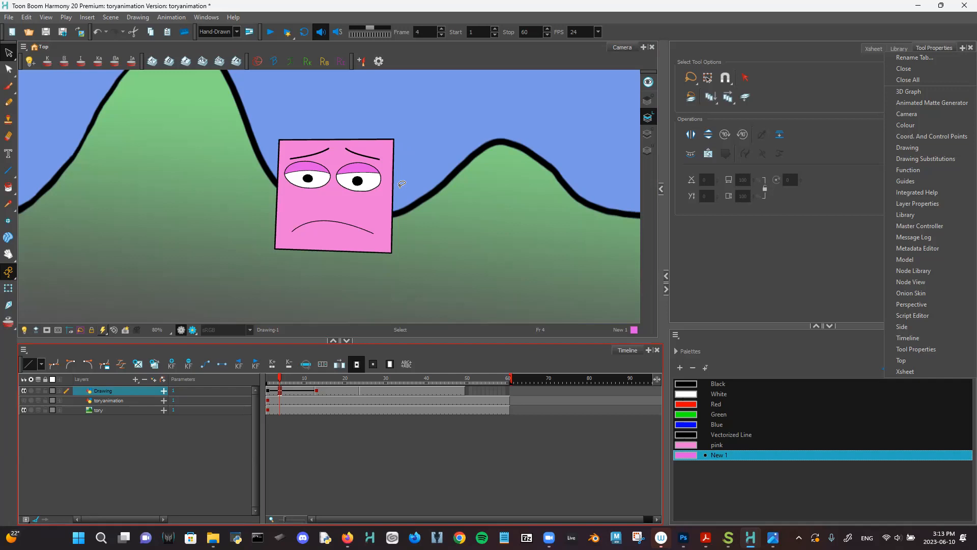
- Add a Node View panel and move the toryanimation and Drawing nodes aside
left_click(911, 282)
left_click_drag(857, 198, 892, 118)
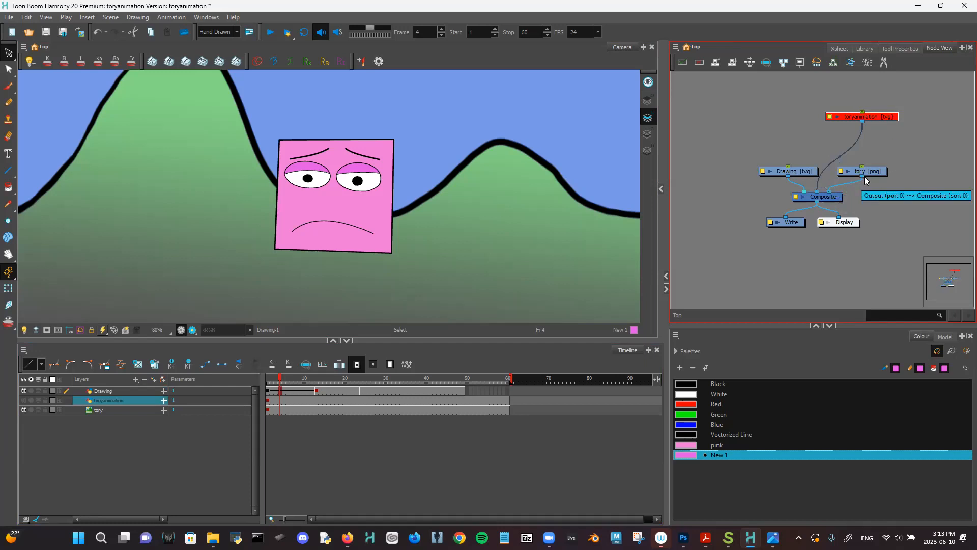
mouse_move(800, 168)
left_mouse_down()
mouse_move(800, 113)
mouse_move(757, 137)
left_mouse_up()
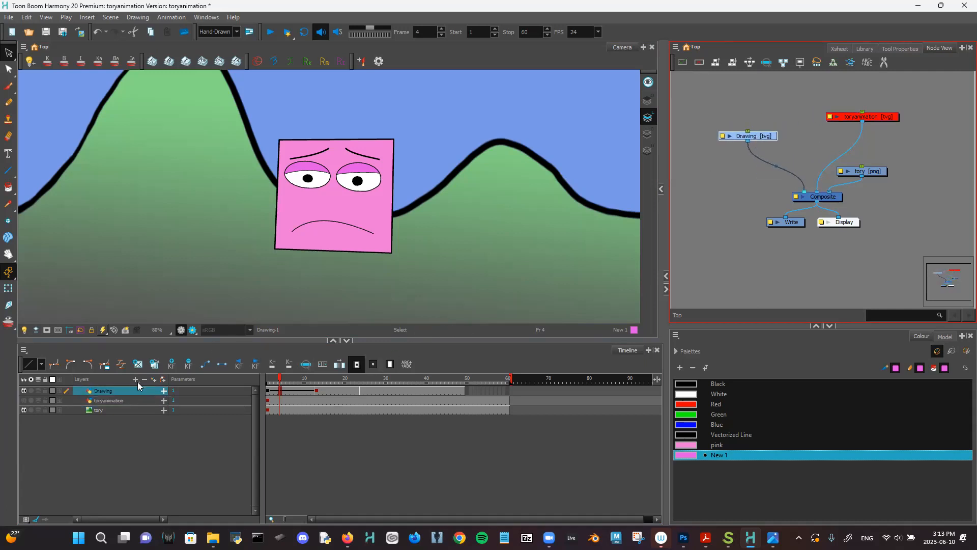
- Add a new drawing layer named FACE to the timeline
left_click(138, 380)
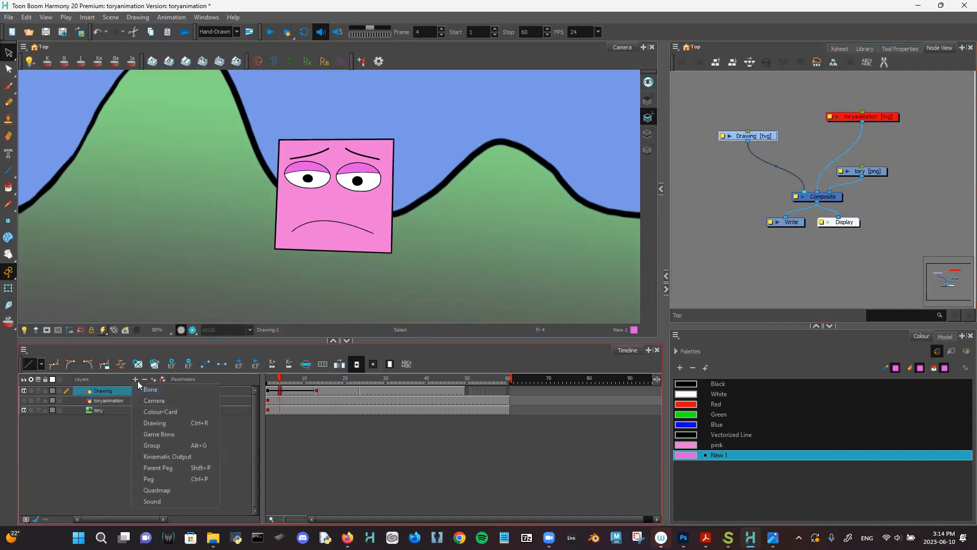
left_click(167, 425)
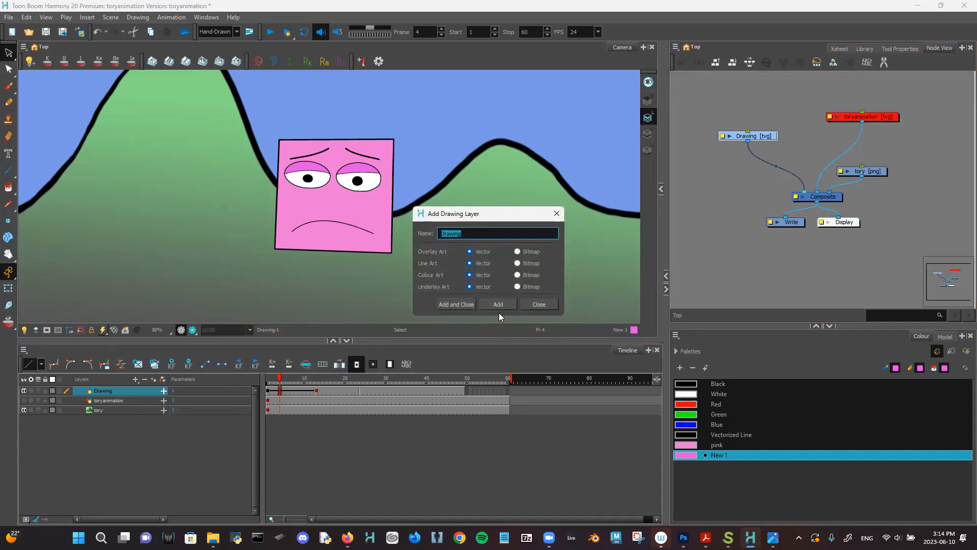
key("BackSpace")
type("FACE")
key("Return")
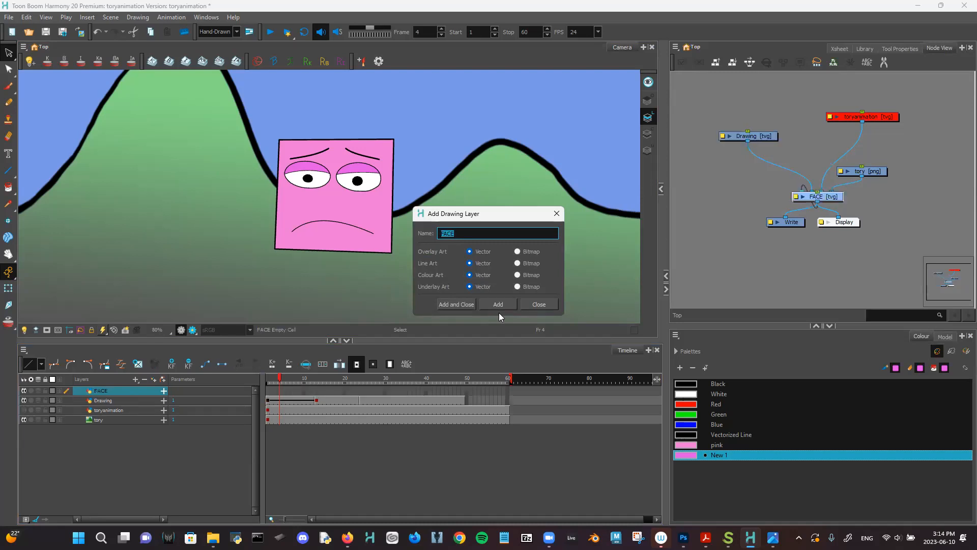
left_click(269, 400)
left_click(539, 304)
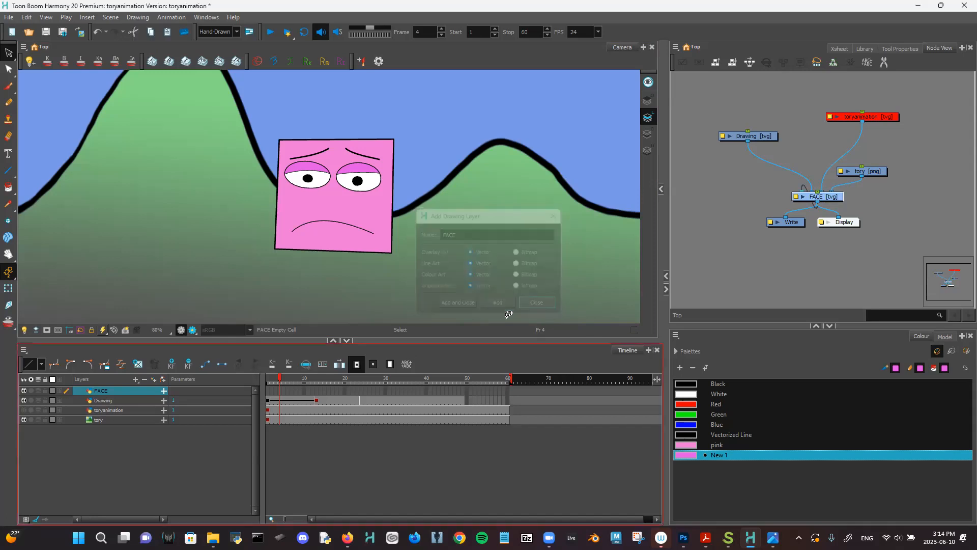
left_click(269, 400)
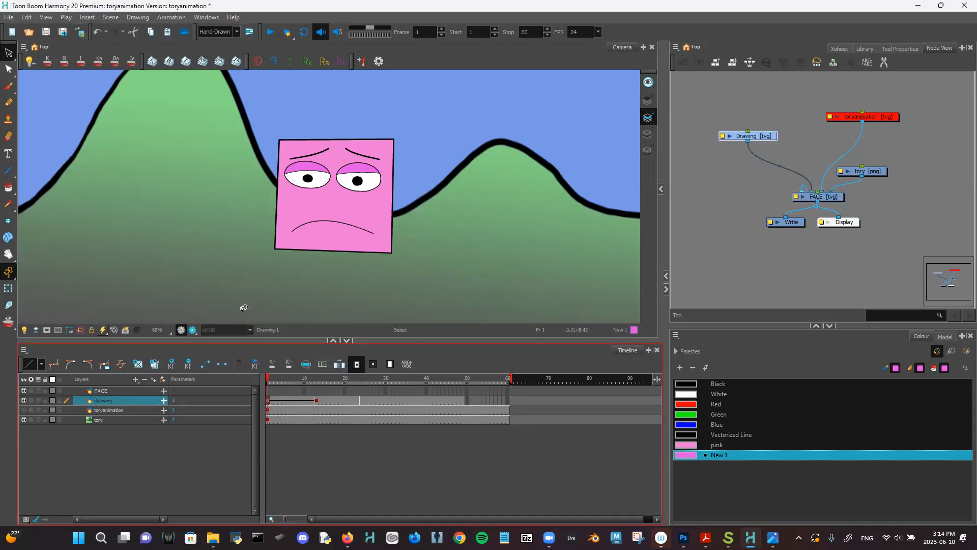
- Set keyframes on the face at frames 29 and 25
left_click(380, 380)
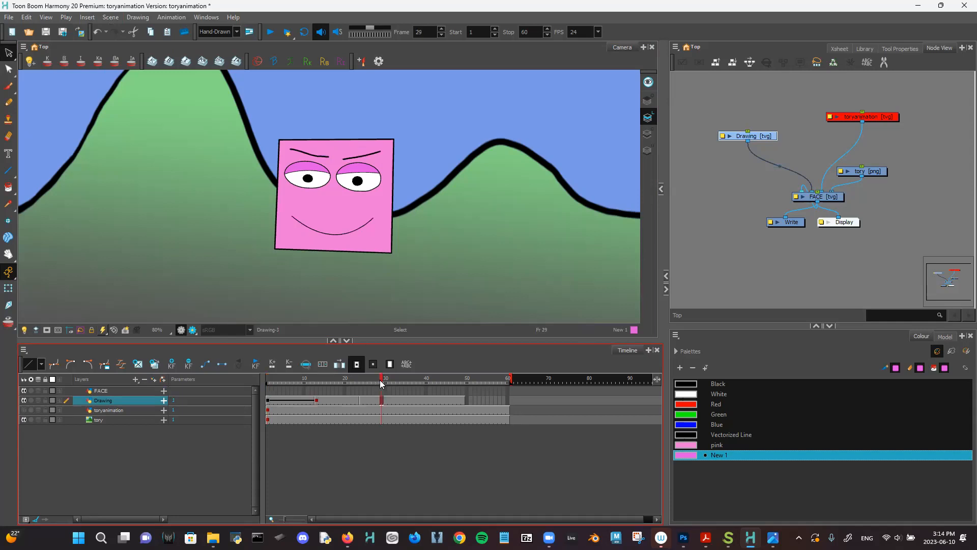
left_click(174, 362)
left_click(365, 381)
left_click(174, 361)
- Squash the pink face flatter at frame 28 and scrub to preview the bounce
left_click(379, 380)
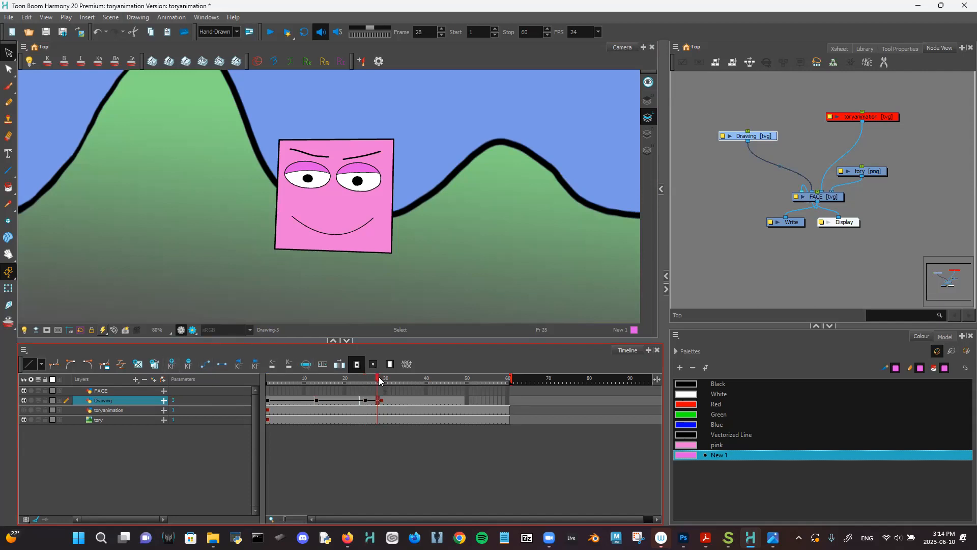
left_click(8, 288)
left_click(333, 137)
mouse_move(333, 137)
left_mouse_down()
mouse_move(333, 69)
mouse_move(333, 145)
left_mouse_up()
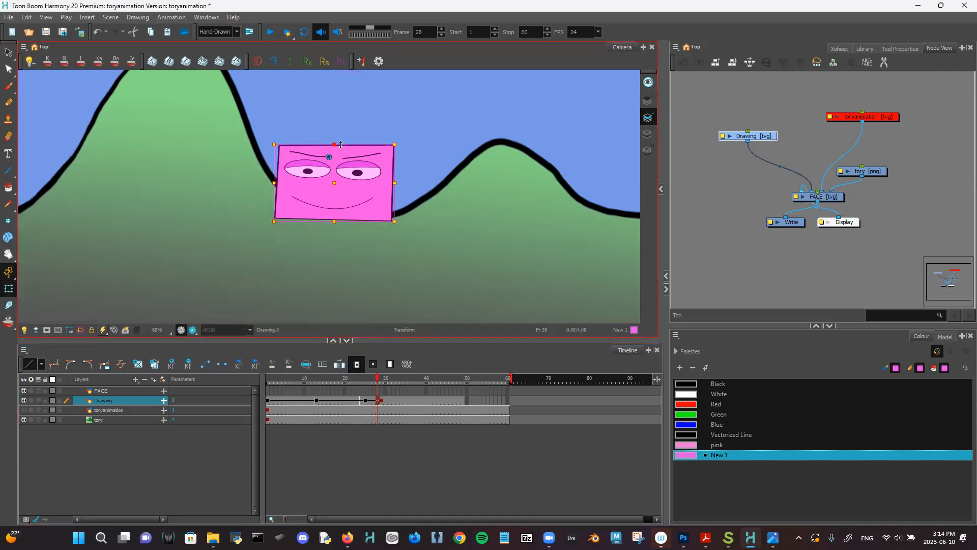
left_click(361, 380)
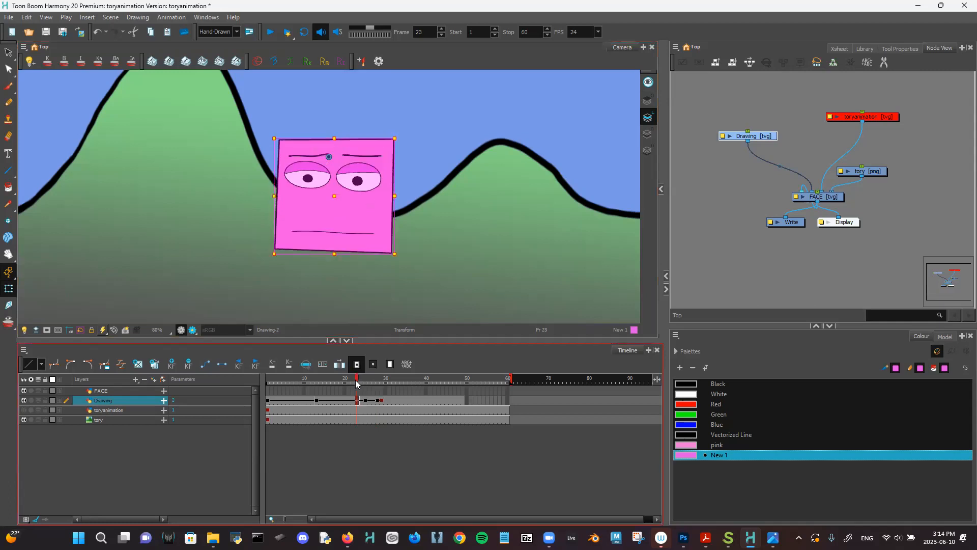
mouse_move(363, 381)
left_mouse_down()
mouse_move(375, 381)
mouse_move(365, 381)
mouse_move(386, 399)
mouse_move(359, 400)
left_mouse_up()
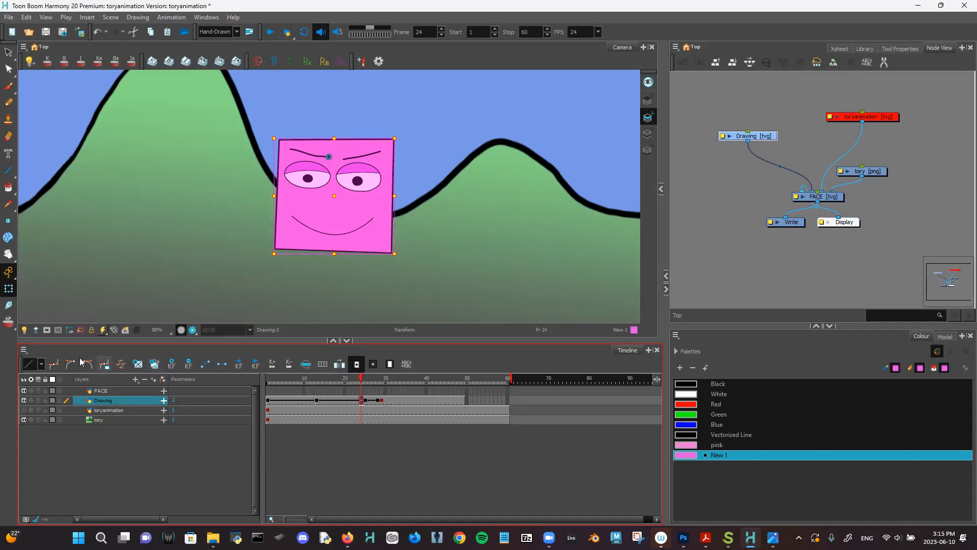
- Save the Harmony scene, then minimize Harmony, Storyboard Pro, Photoshop and Acrobat
left_click(9, 17)
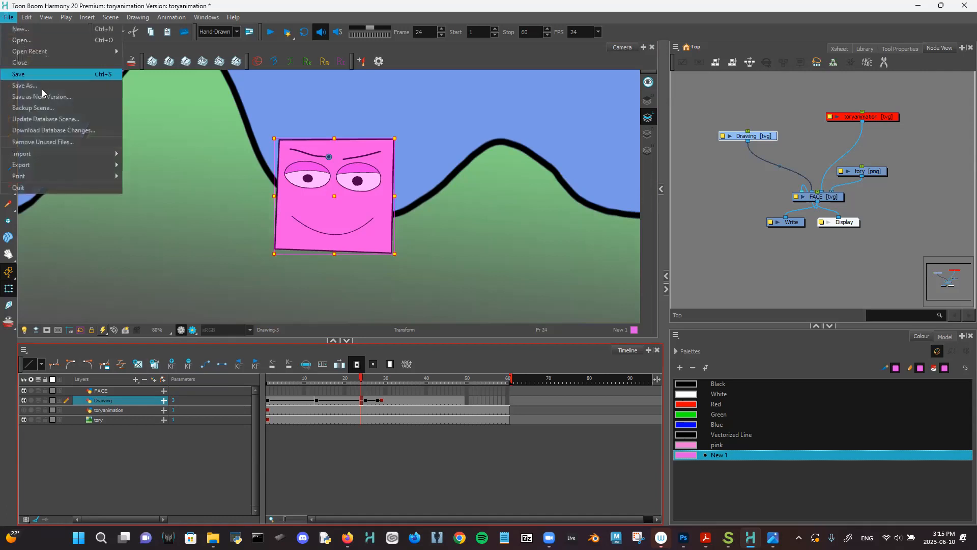
left_click(38, 77)
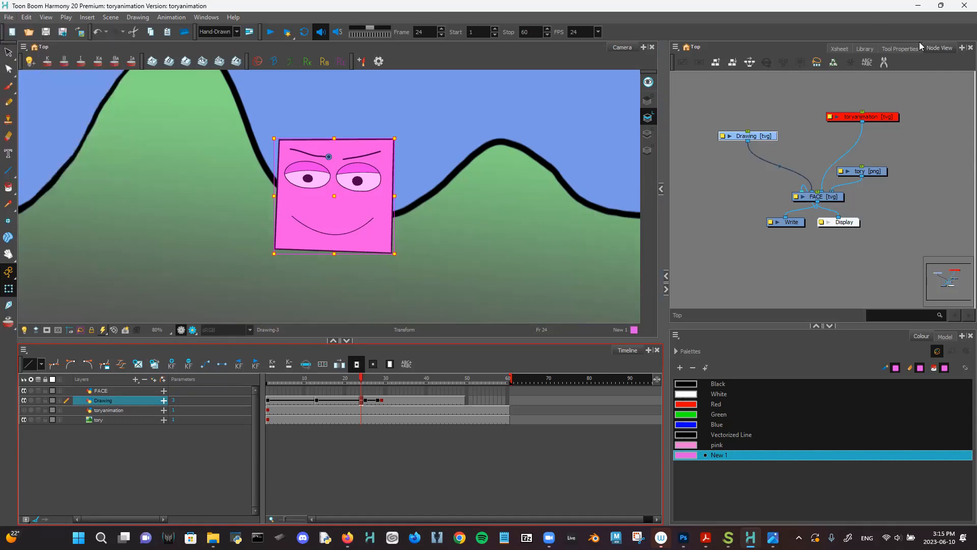
left_click(918, 9)
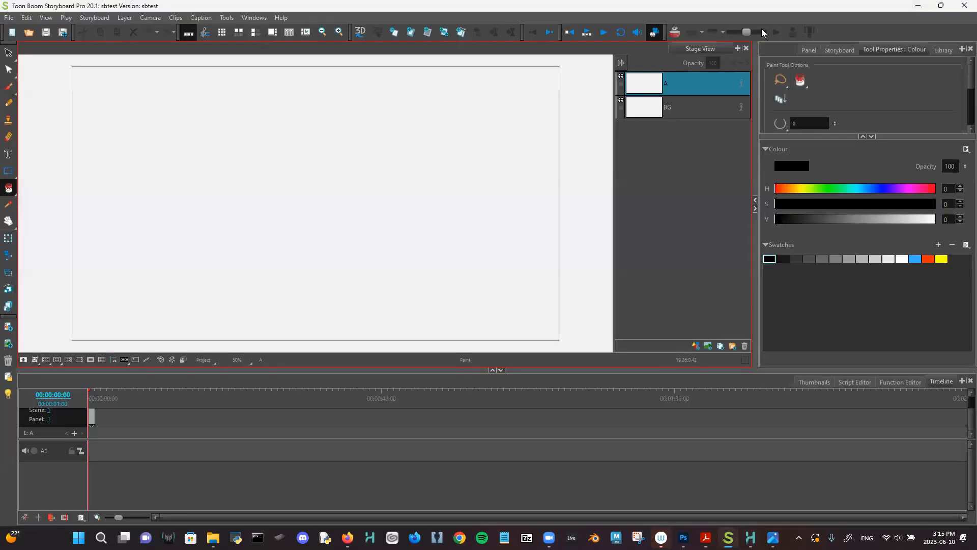
left_click(923, 7)
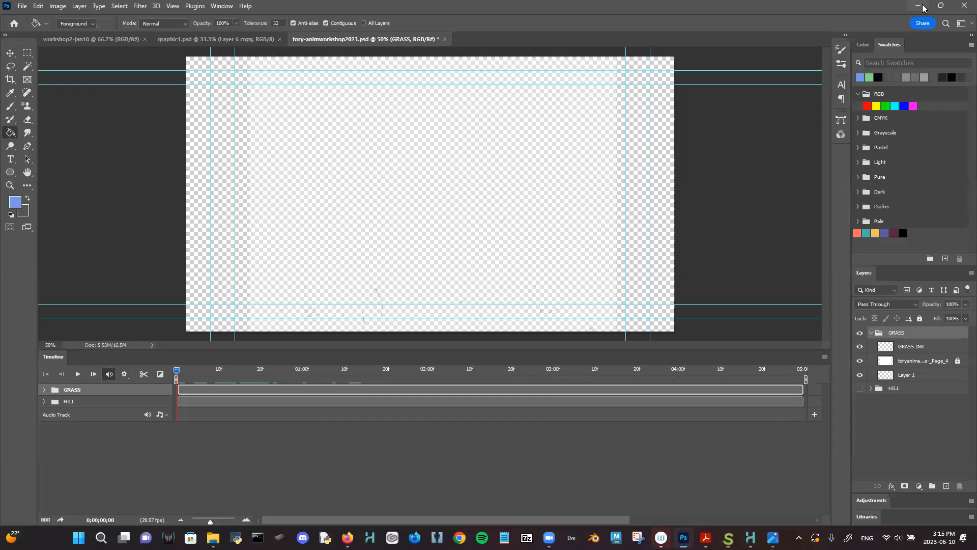
left_click(921, 7)
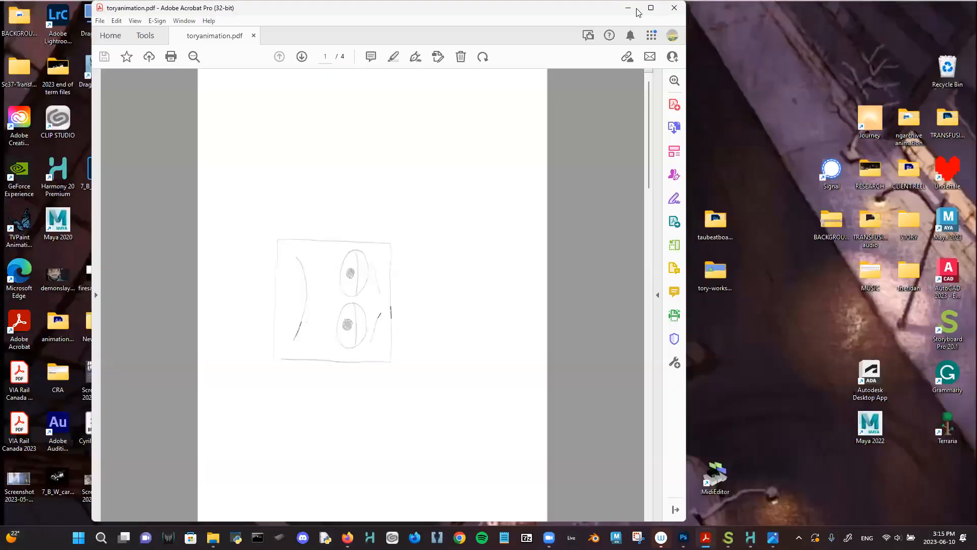
left_click(628, 8)
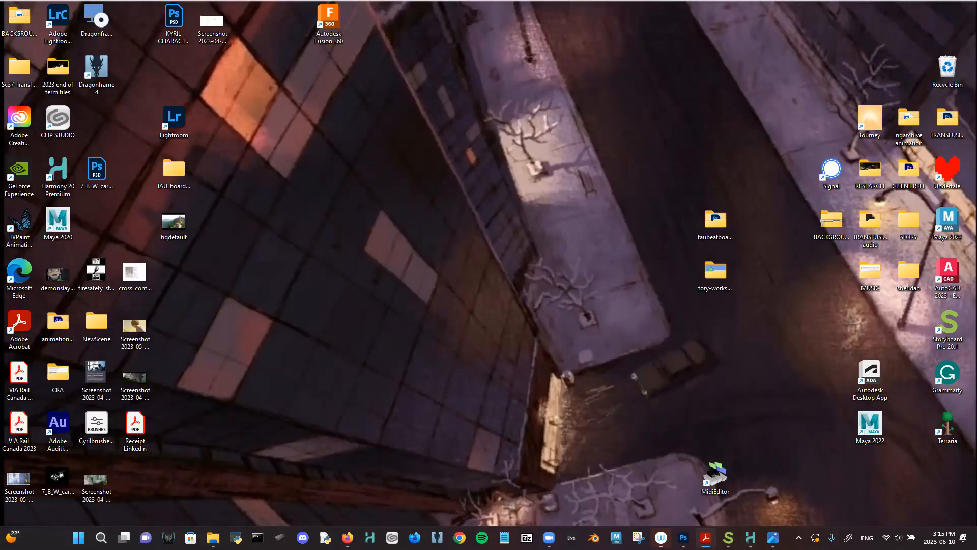
- Launch Adobe After Effects 2023 from the Start menu's All apps list
left_click(79, 537)
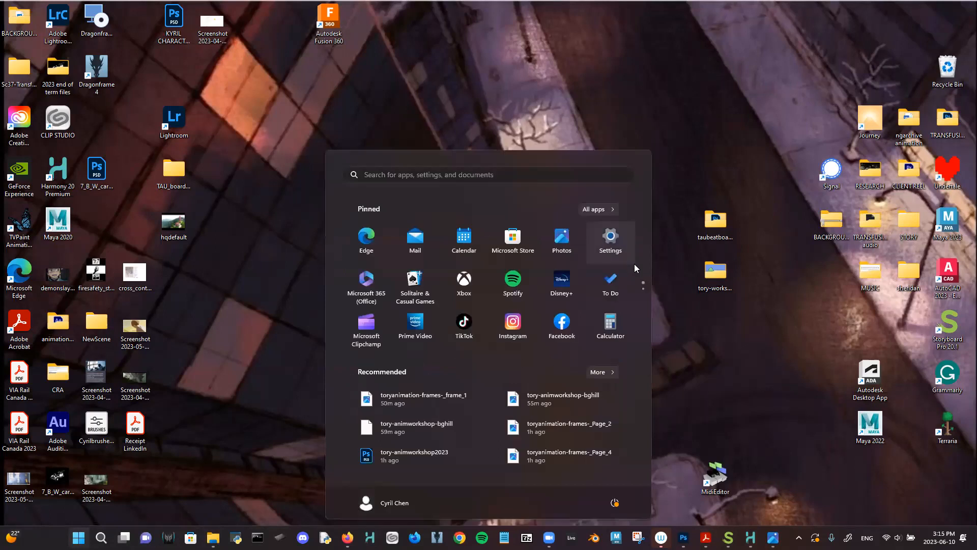
left_click(605, 214)
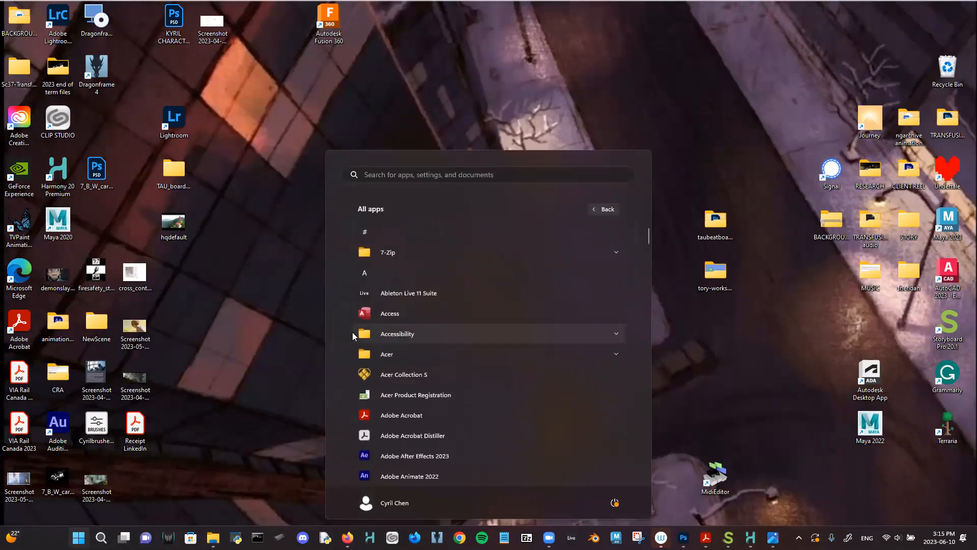
scroll(352, 332, "down", 4)
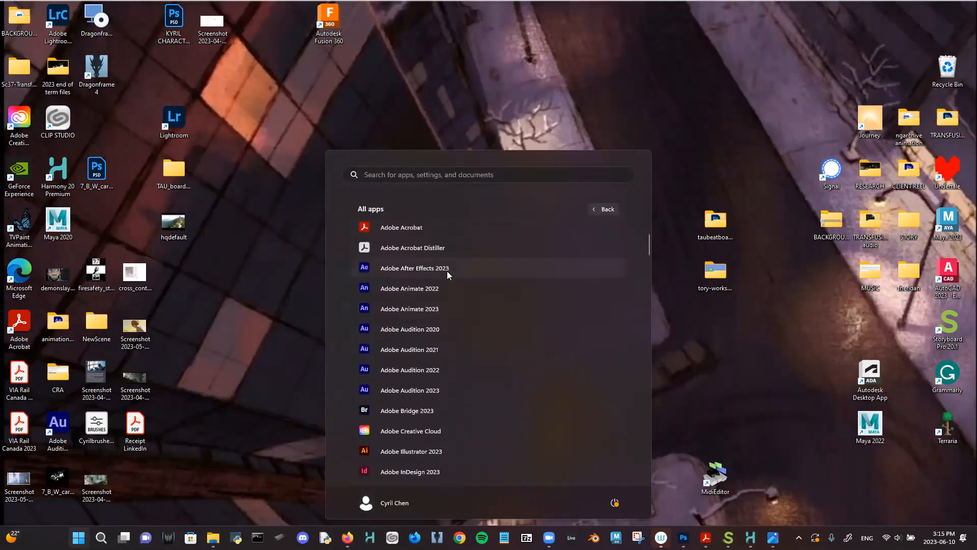
scroll(423, 383, "down", 2)
scroll(423, 384, "up", 2)
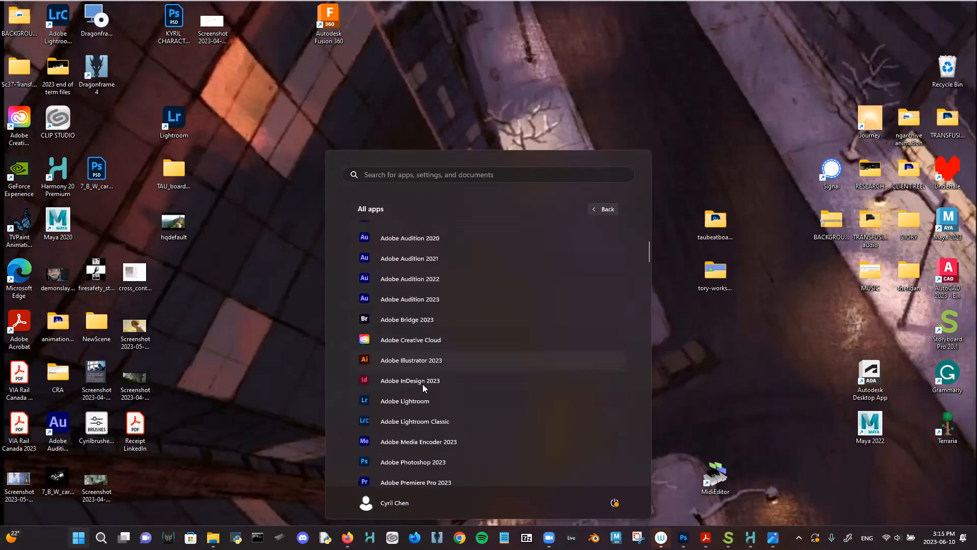
scroll(422, 384, "up", 1)
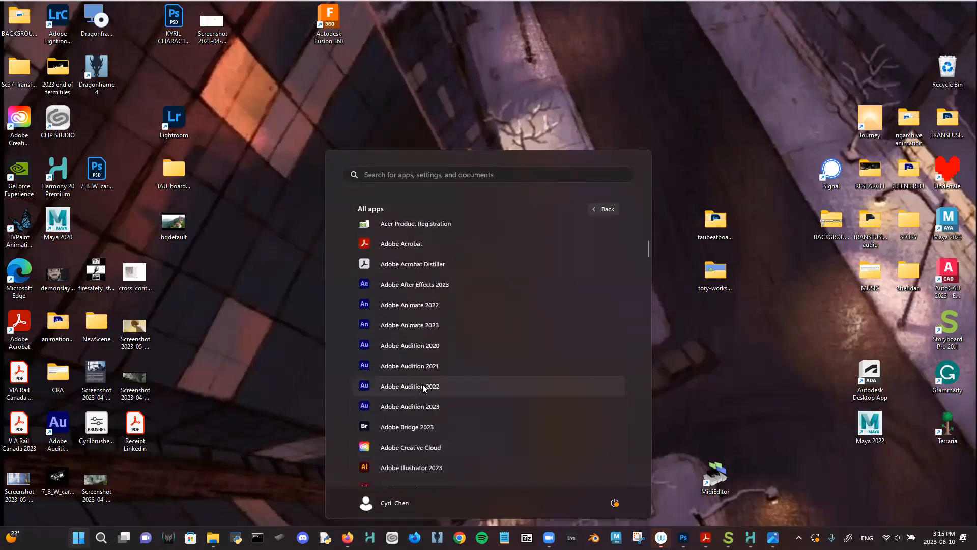
left_click(427, 262)
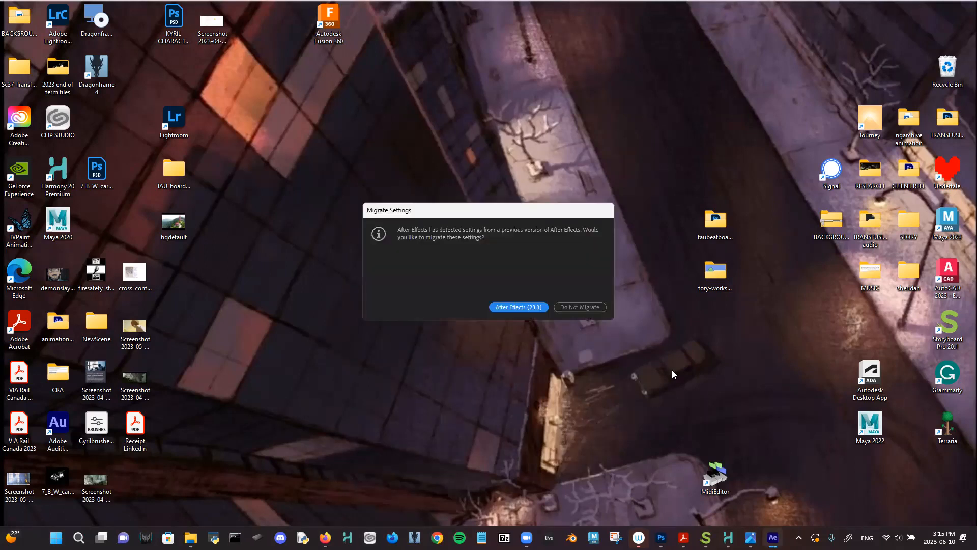
- Migrate settings from After Effects 23.3, then advance and dismiss the feature tips
left_click(527, 306)
key("ctrl")
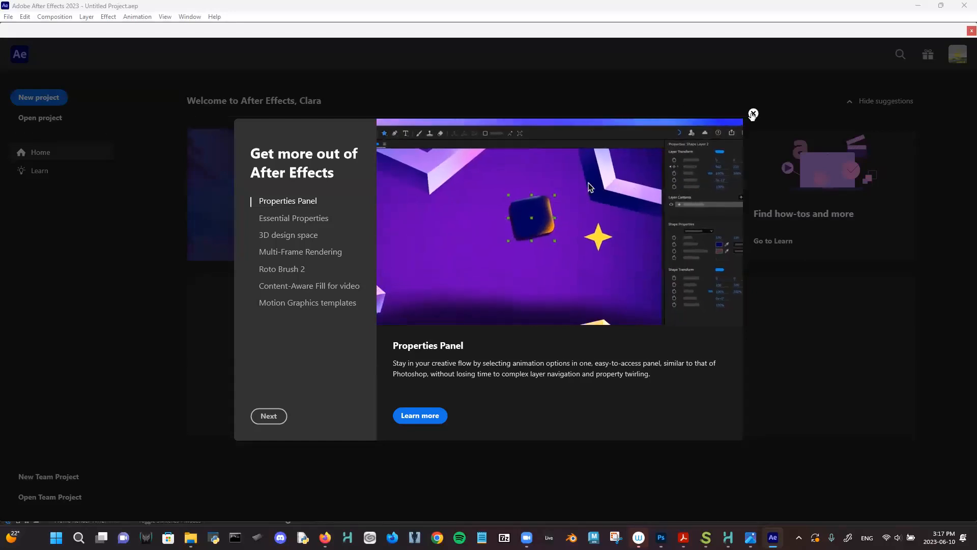
left_click(275, 417)
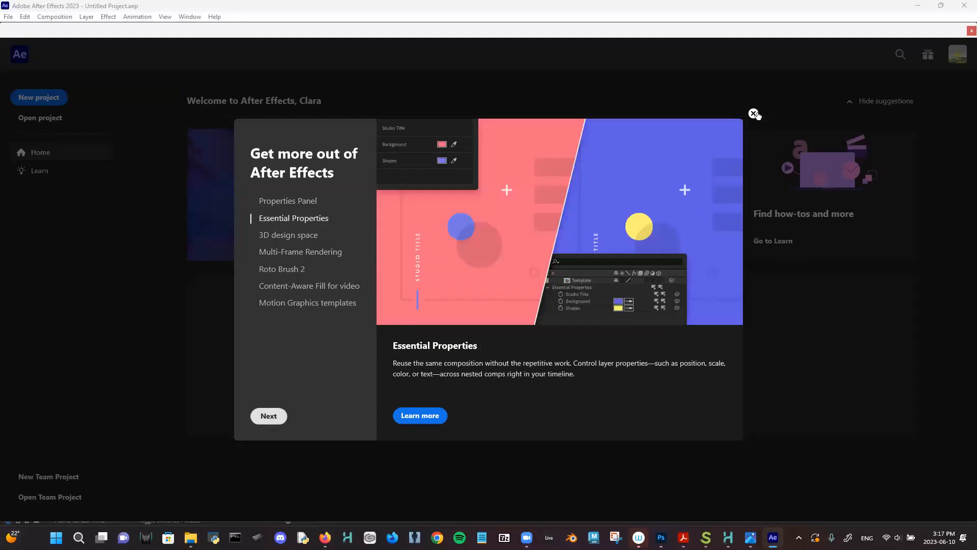
left_click(753, 113)
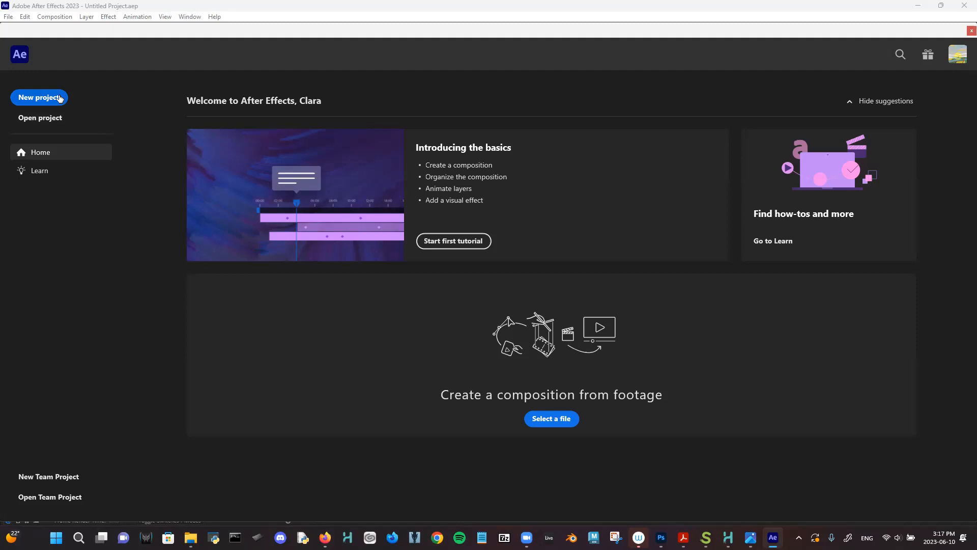
- Create a new project with a composition from tory-animworkshop-bghill.png in Desktop > tory-workshop2023
left_click(60, 98)
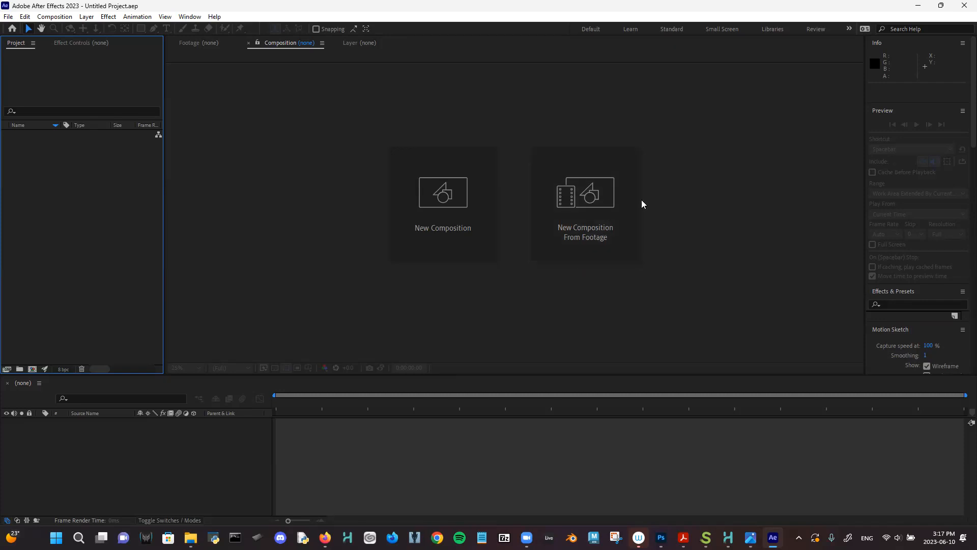
left_click(596, 207)
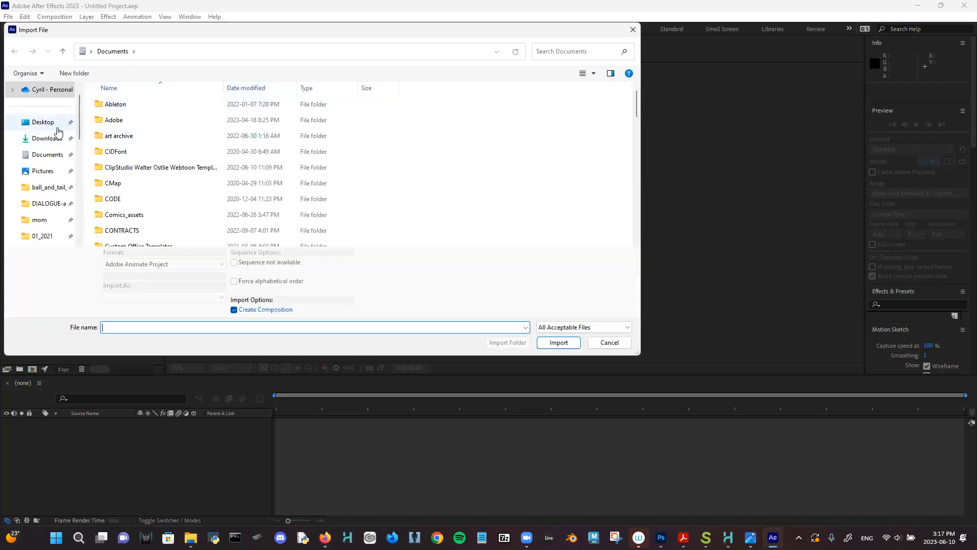
left_click(57, 127)
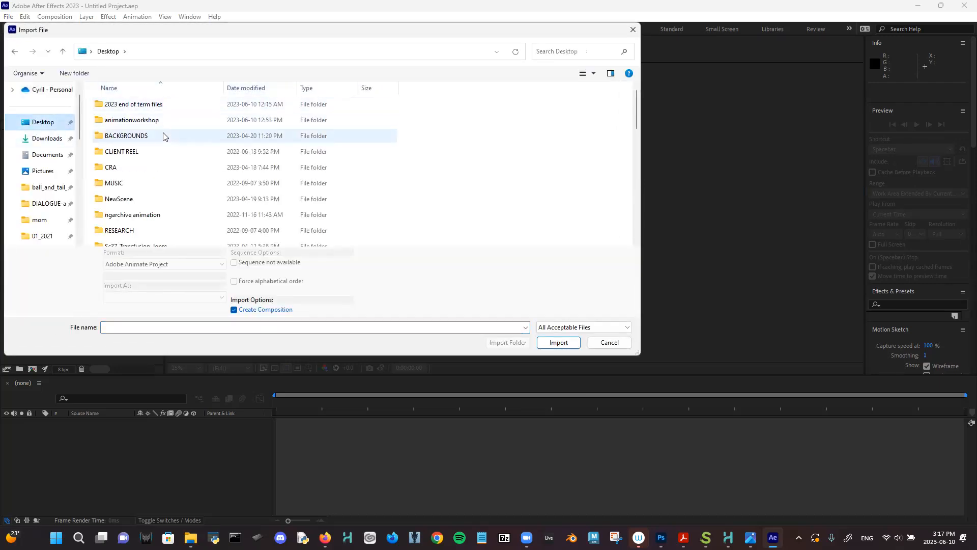
scroll(163, 137, "down", 4)
double_click(146, 143)
left_click(554, 118)
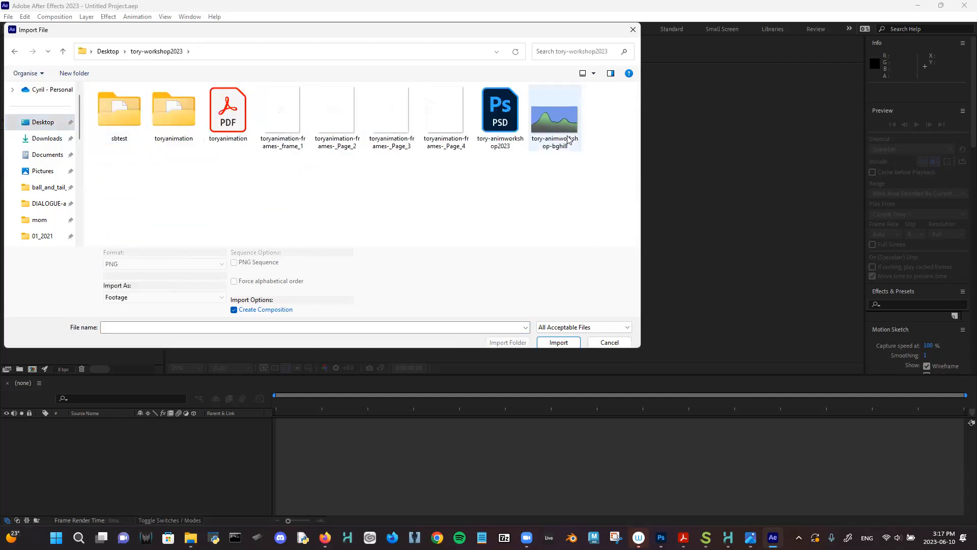
left_click(558, 335)
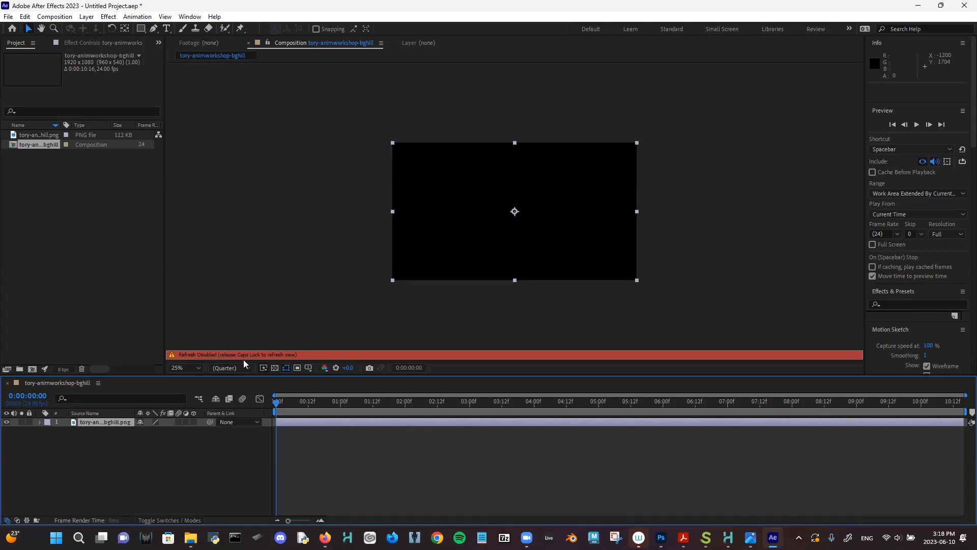
- Turn off Caps Lock so the hill displays, and choose File > Import > File
key("Caps_Lock")
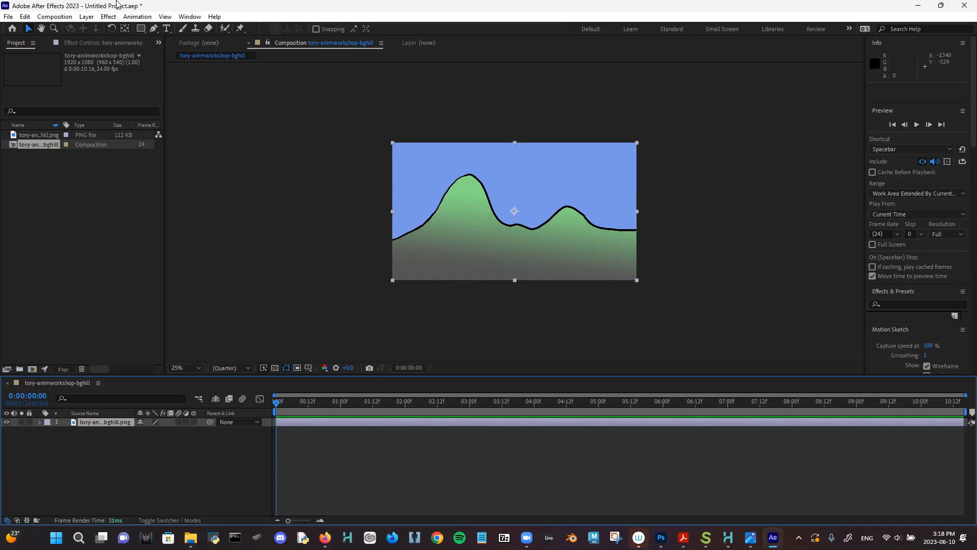
left_click(44, 18)
mouse_move(84, 19)
mouse_move(55, 17)
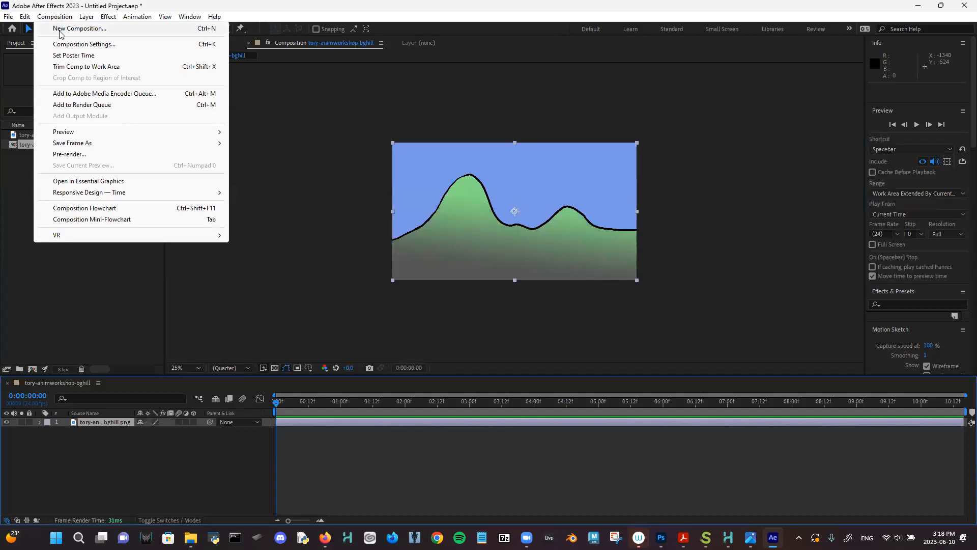
mouse_move(9, 18)
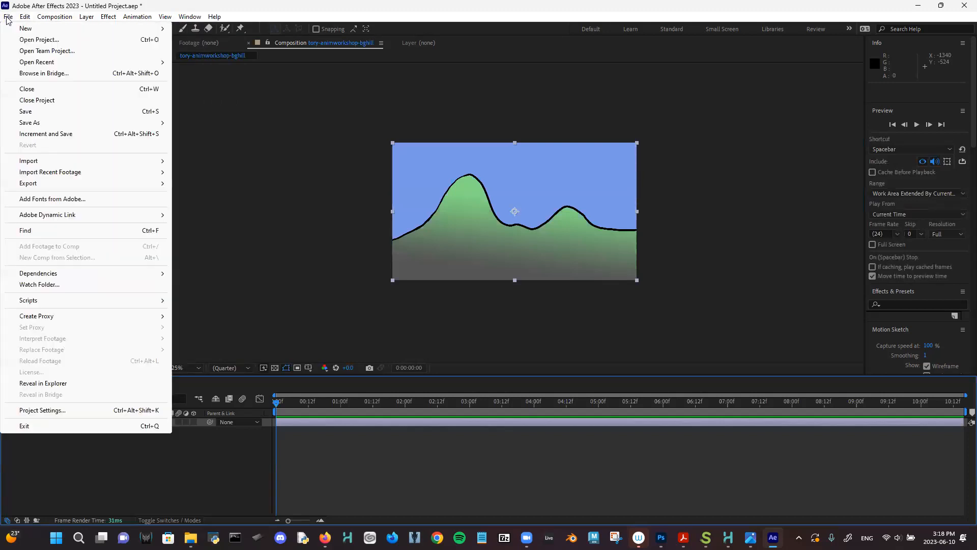
mouse_move(33, 161)
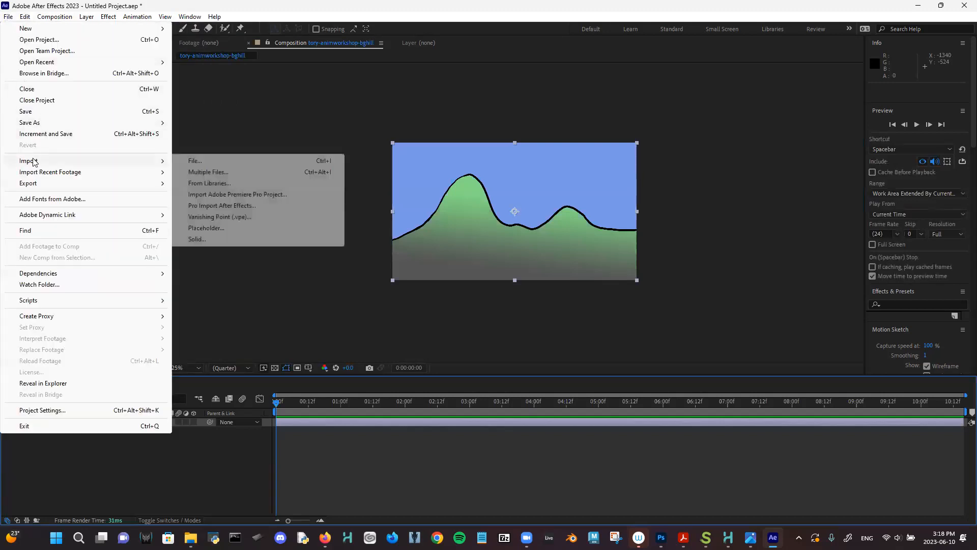
left_click(192, 161)
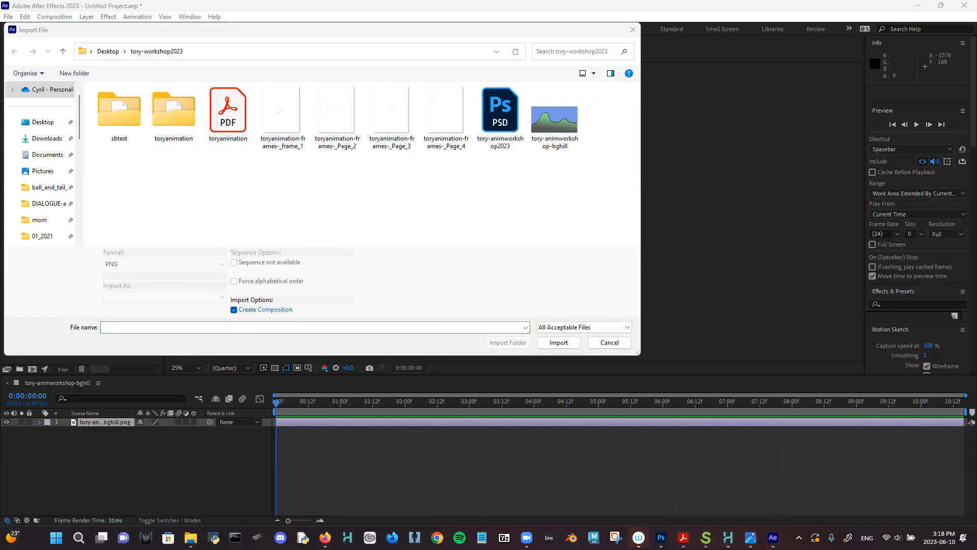
- Switch to Harmony, maximize its window and return to frame 1
left_click(727, 537)
key("super+Up")
left_click(281, 379)
key("shift+comma")
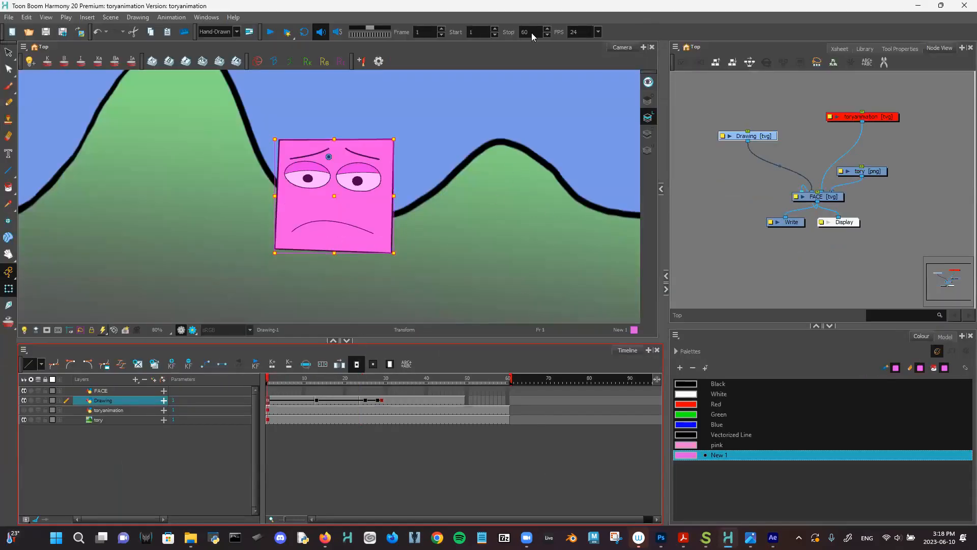
- Hide the tory hill layer and render the Write node output for frames 1 to 60
scroll(525, 160, "down", 1)
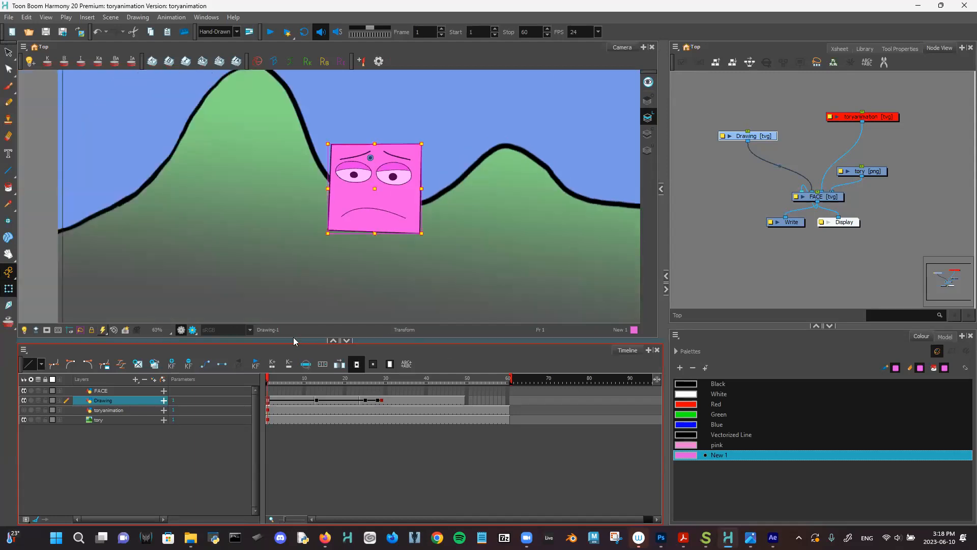
left_click(24, 419)
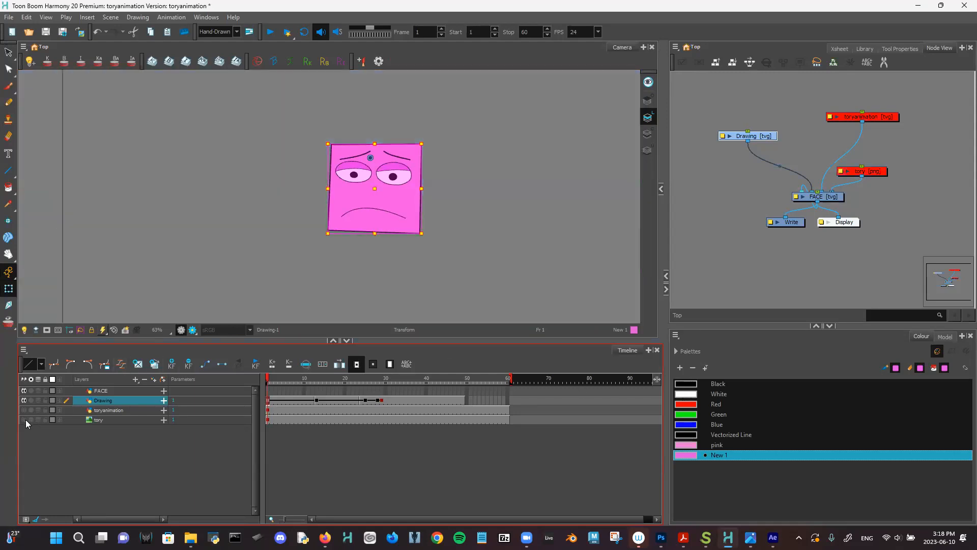
left_click(3, 18)
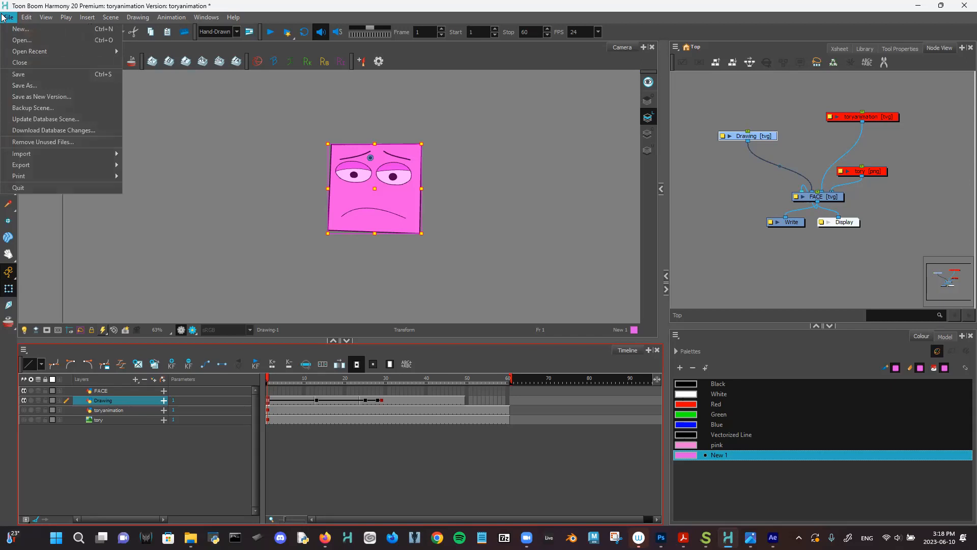
mouse_move(40, 170)
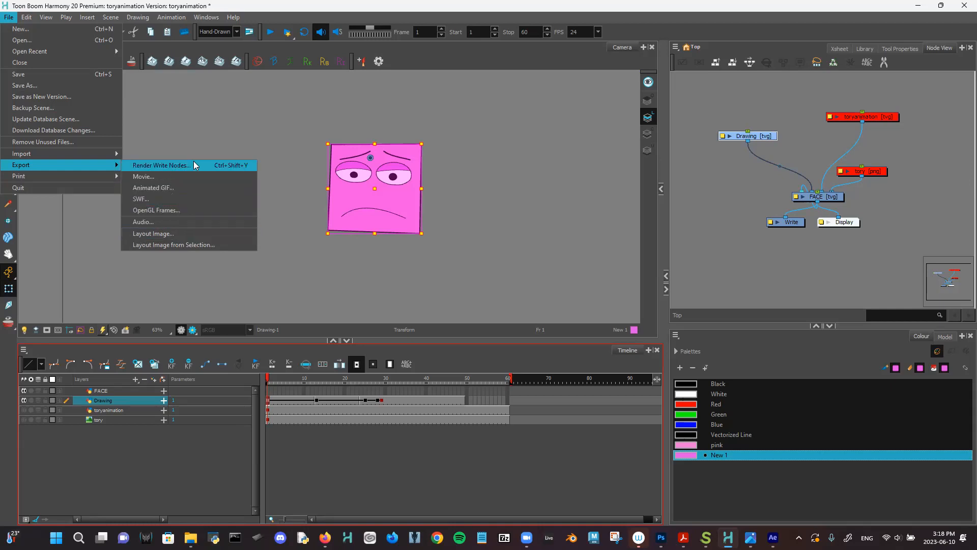
left_click(175, 167)
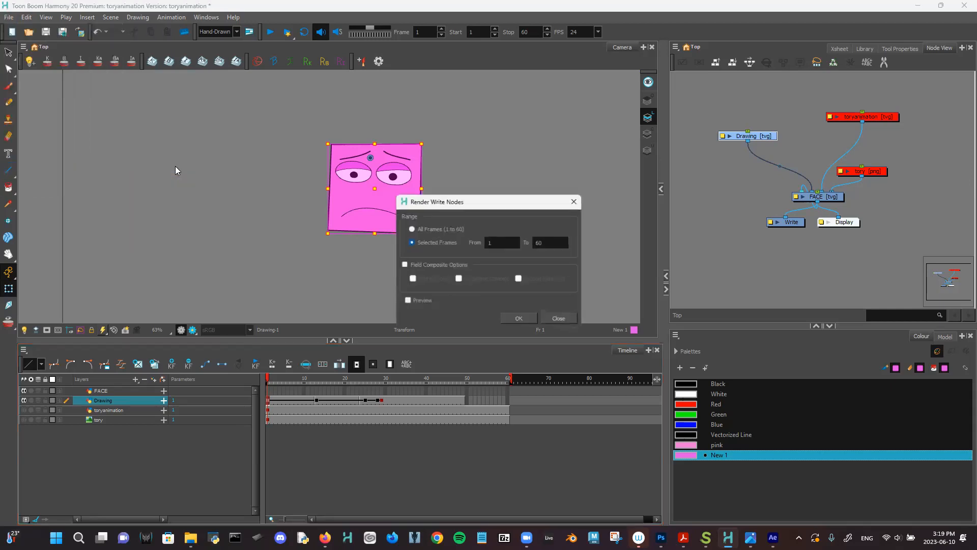
double_click(548, 244)
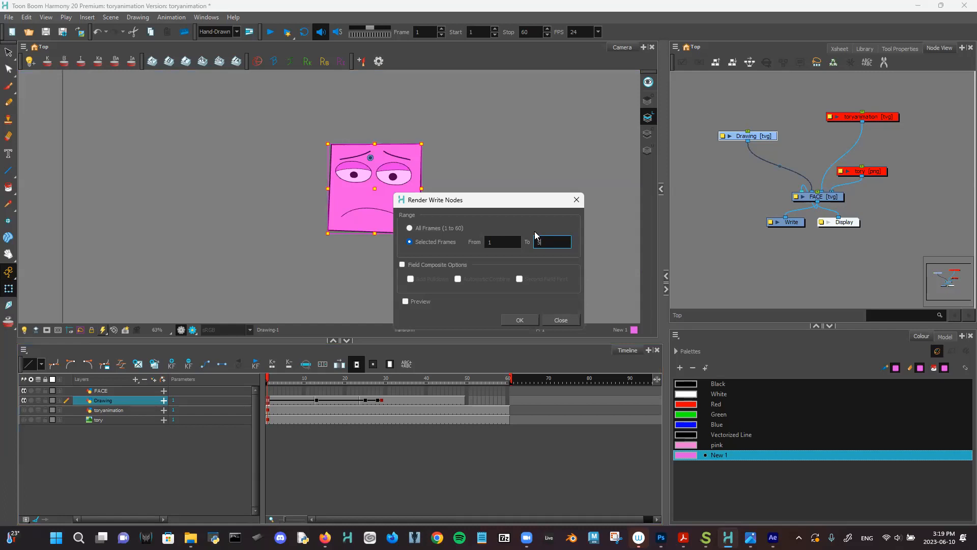
left_click(510, 320)
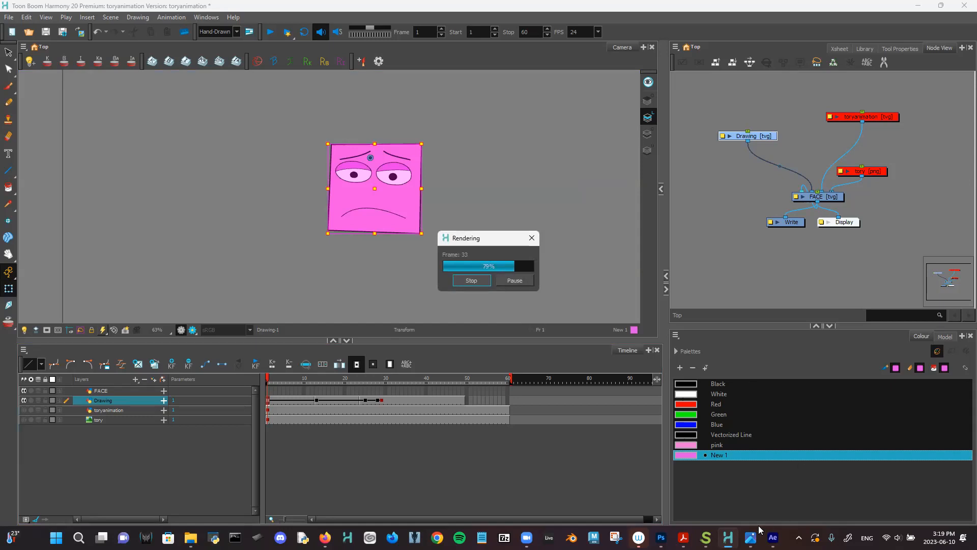
mouse_move(772, 538)
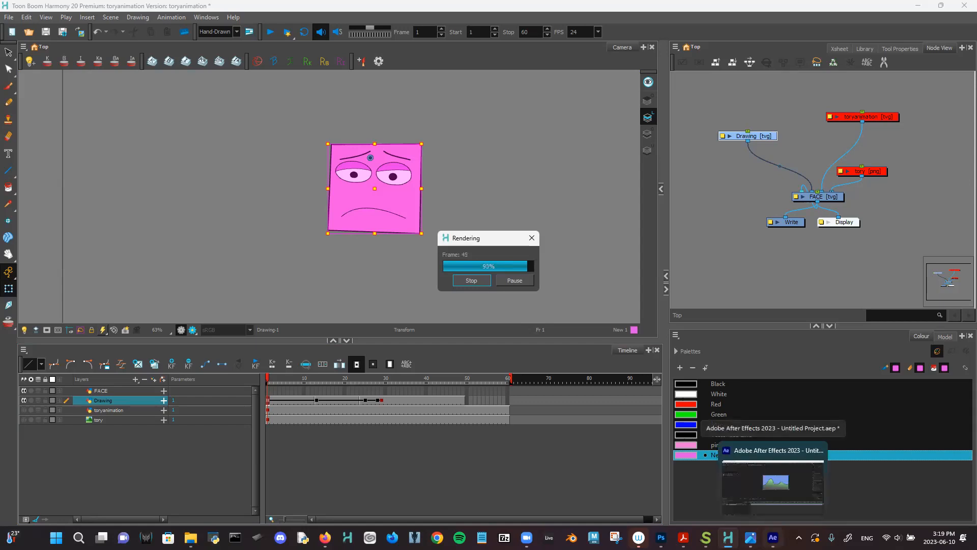
- Import tory-animation-0001 from toryanimation/frames as a single still, with PNG Sequence unchecked
left_click(773, 539)
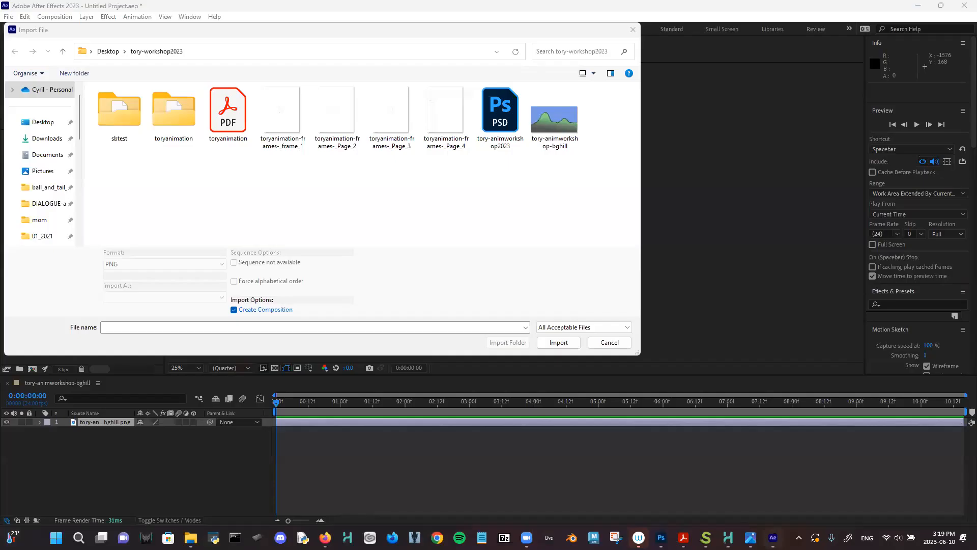
double_click(181, 123)
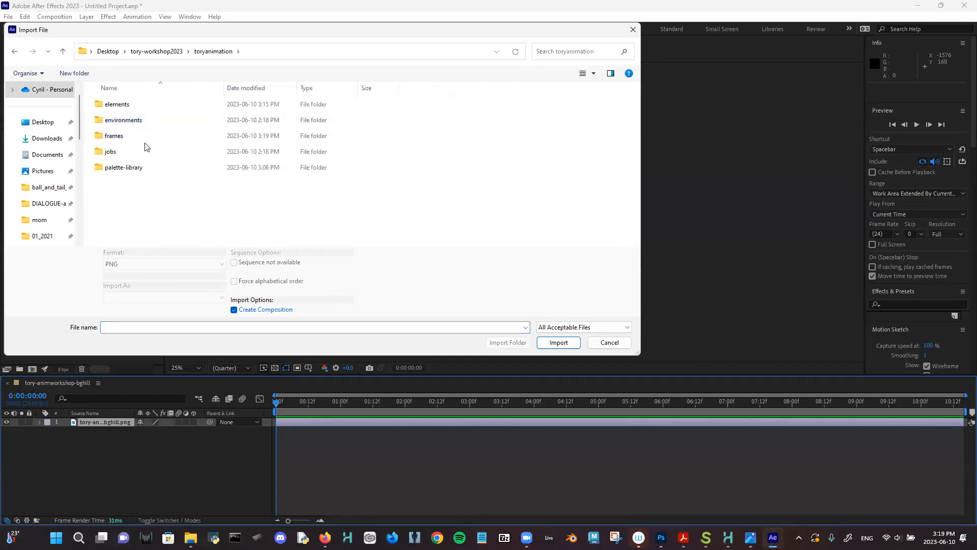
double_click(145, 142)
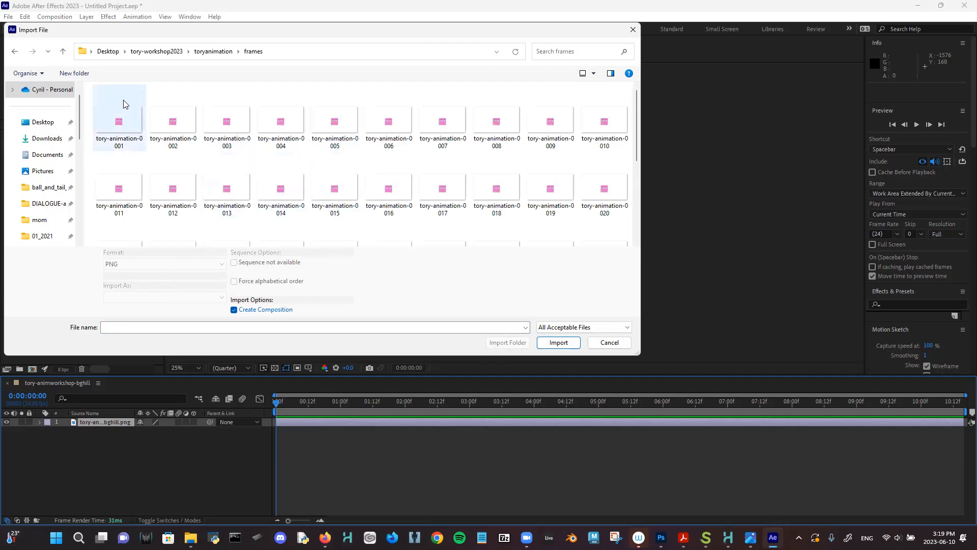
left_click(124, 117)
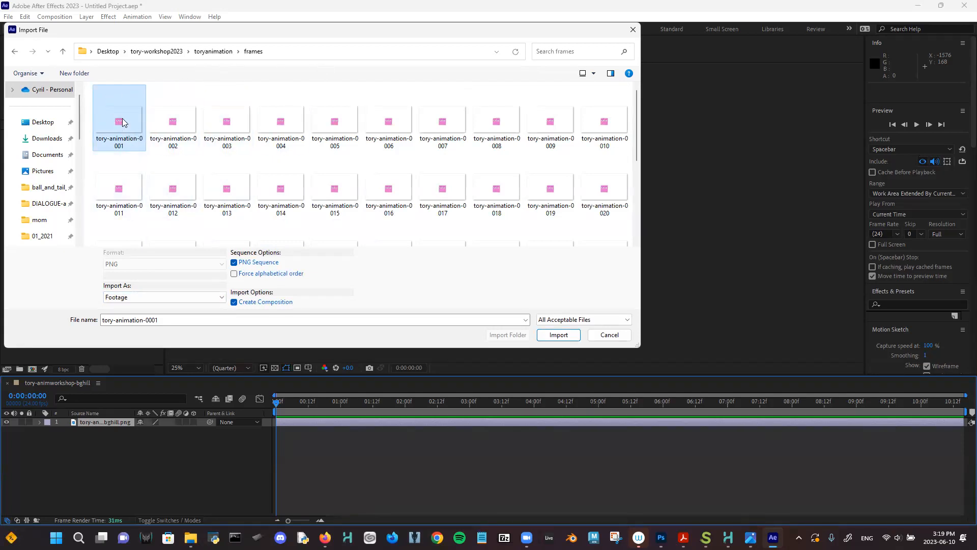
left_click(234, 263)
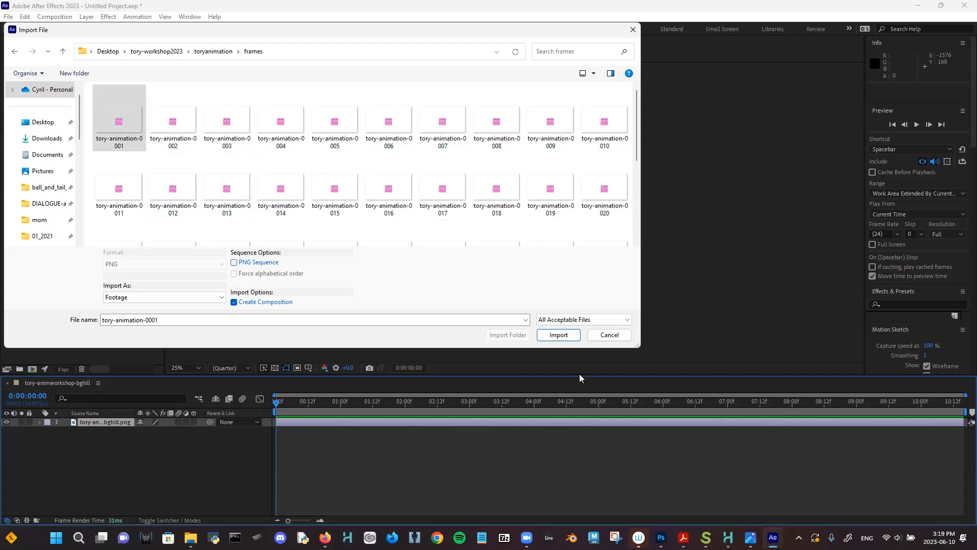
left_click(559, 334)
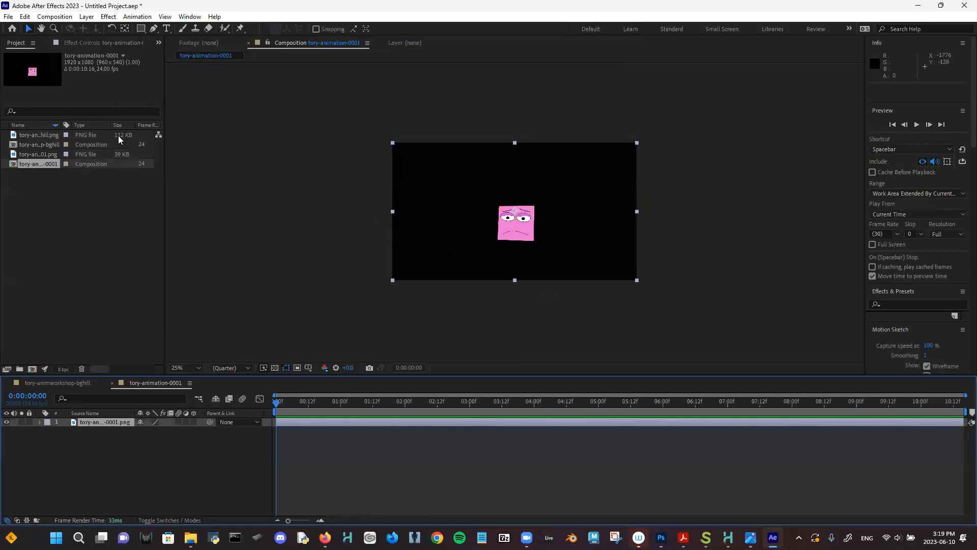
- Open the bghill composition and drag the tory-animation-0001 comp into its timeline above the hills
left_click(52, 143)
double_click(43, 143)
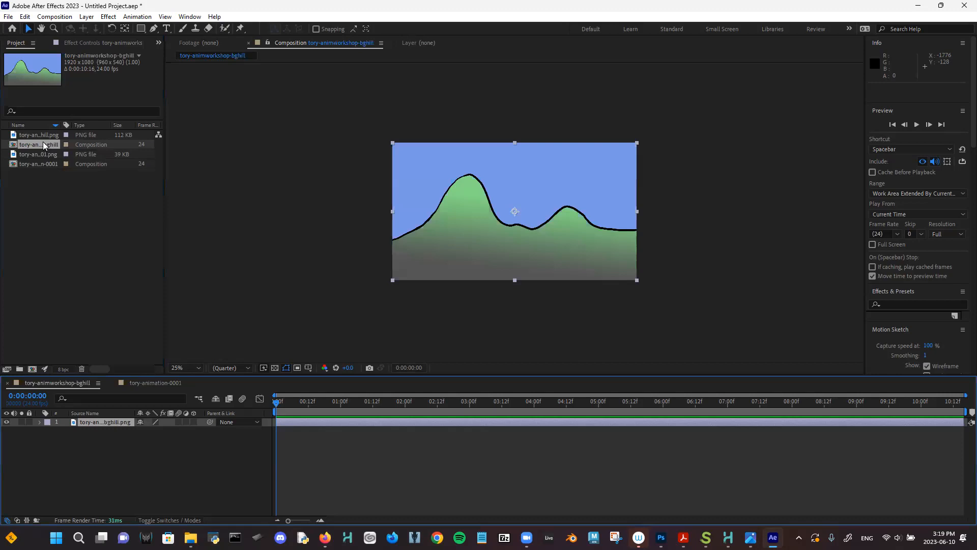
left_click_drag(30, 165, 62, 422)
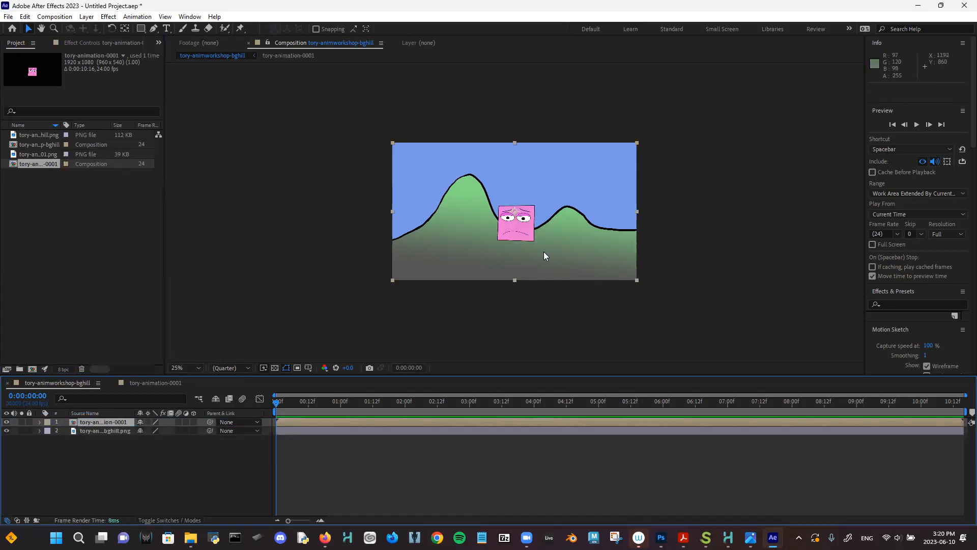
scroll(543, 252, "up", 10)
scroll(543, 251, "down", 1)
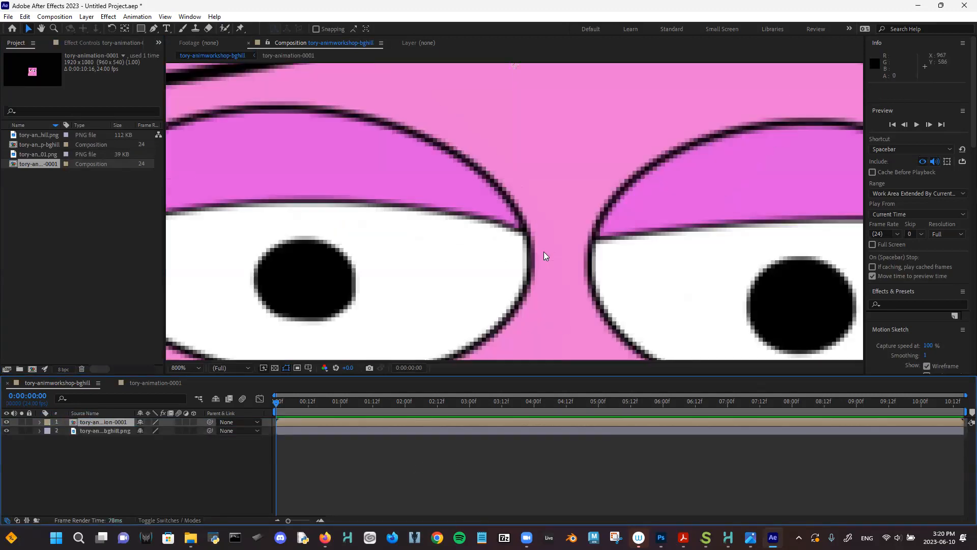
scroll(544, 251, "down", 4)
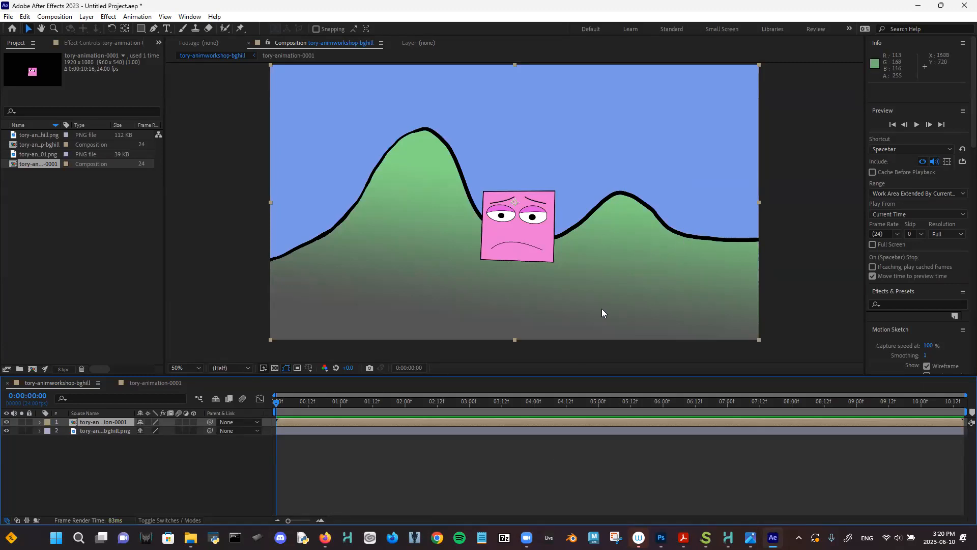
- In Photoshop, close the Timeline panel and show the HILL group again
mouse_move(661, 537)
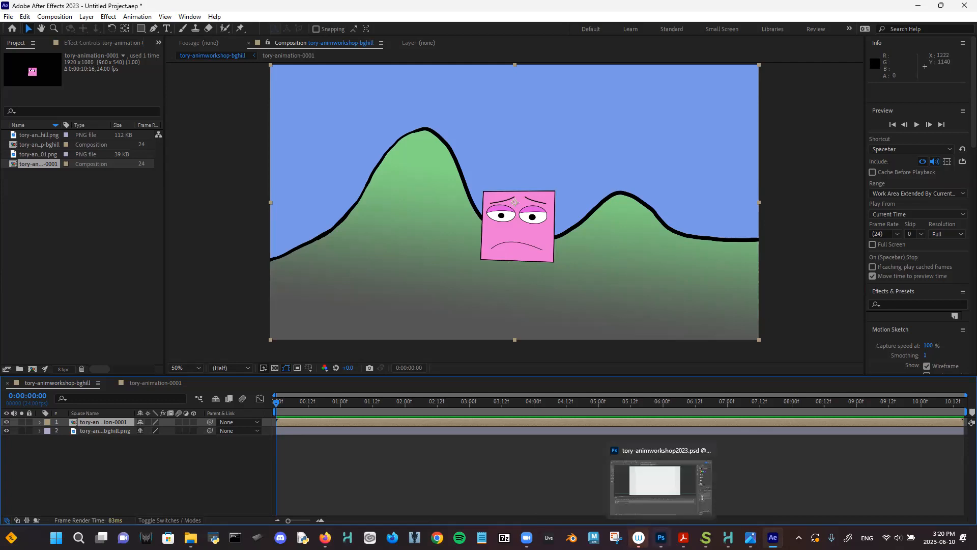
left_click(677, 483)
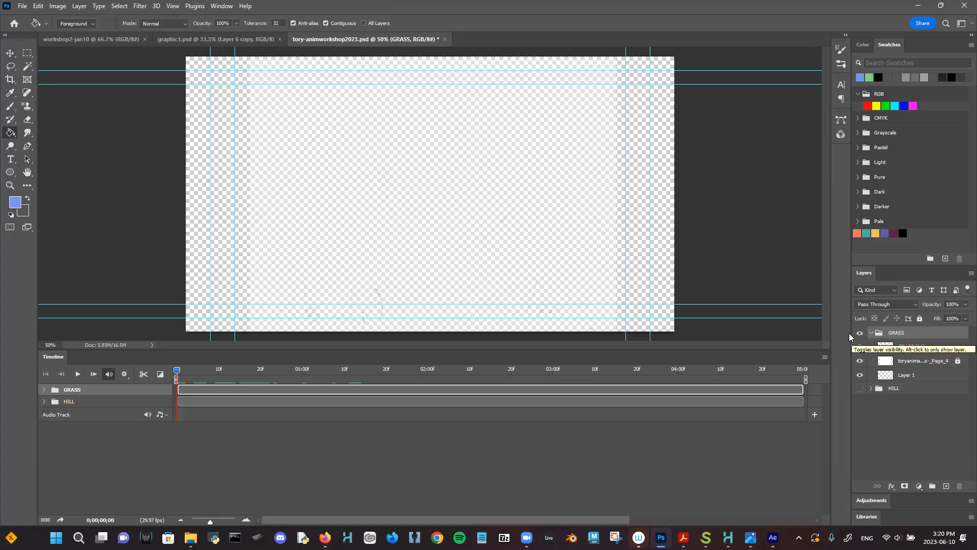
left_click(220, 6)
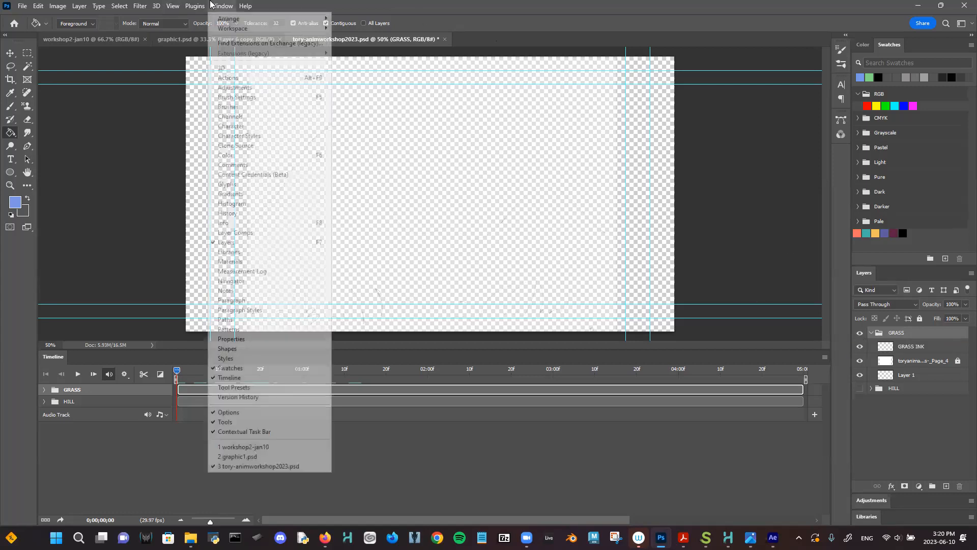
left_click(256, 381)
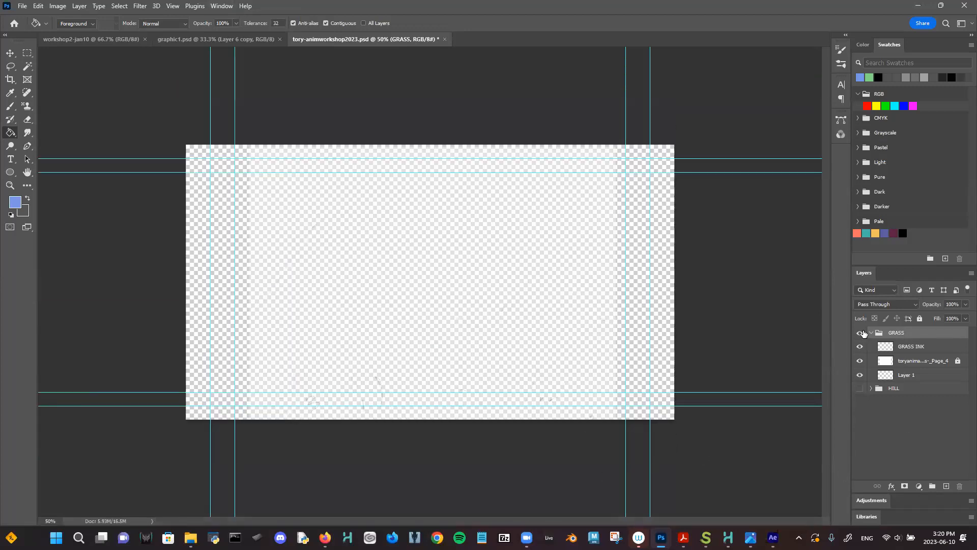
left_click(860, 387)
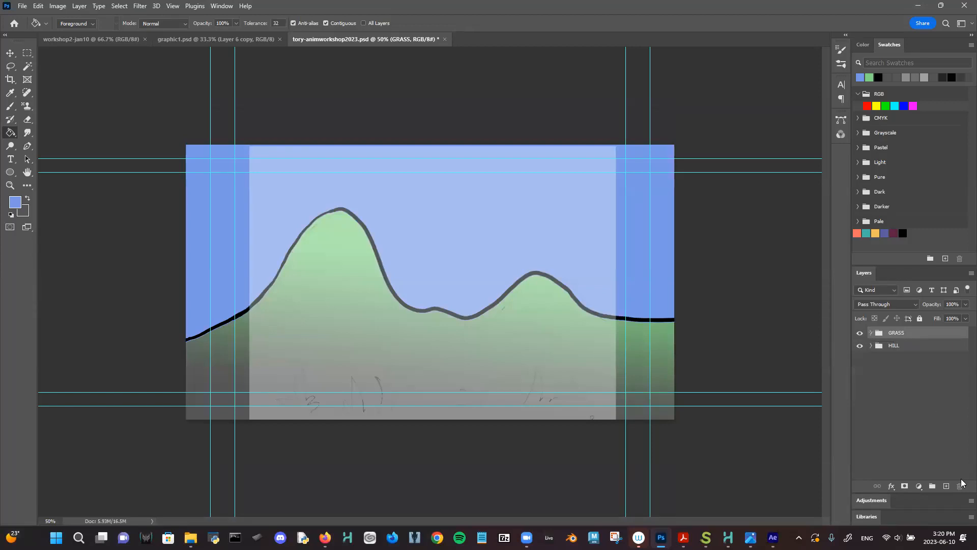
- Add a new layer, pick the Brush with black 000000 as foreground, and hide GRASS
left_click(945, 485)
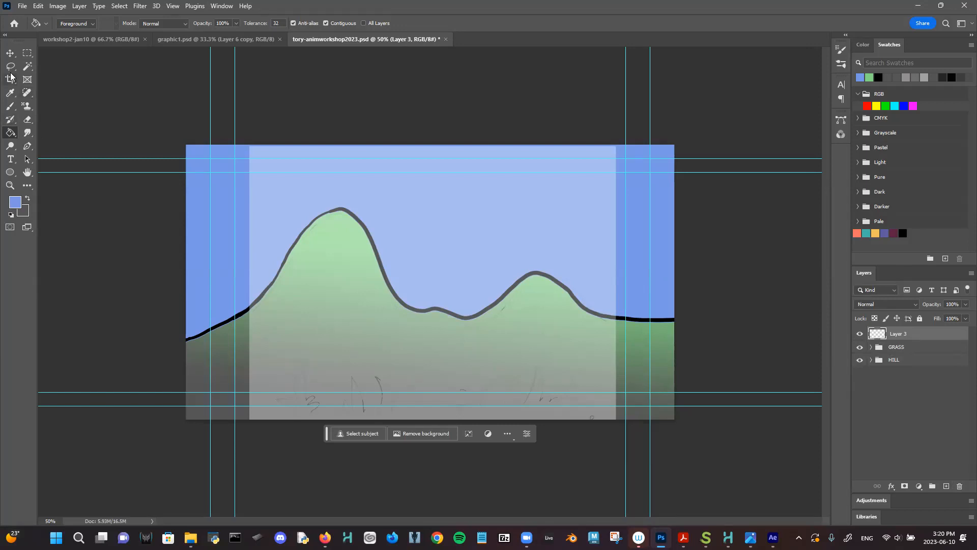
left_click(27, 200)
left_click(11, 107)
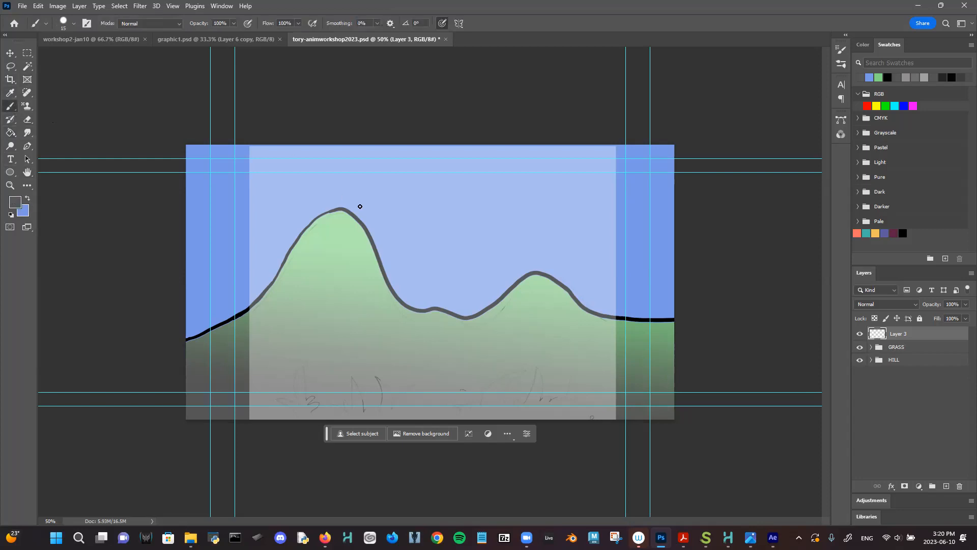
left_click(14, 203)
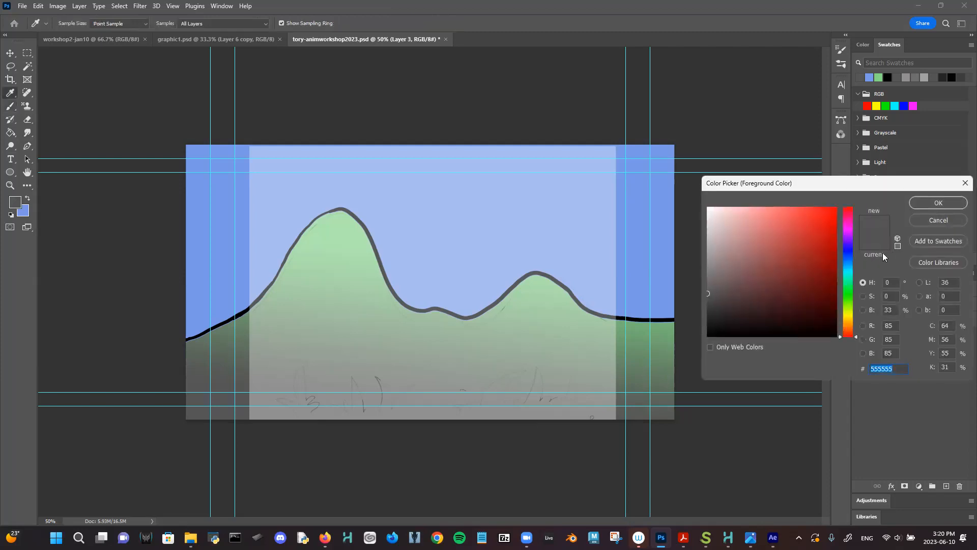
left_click(710, 334)
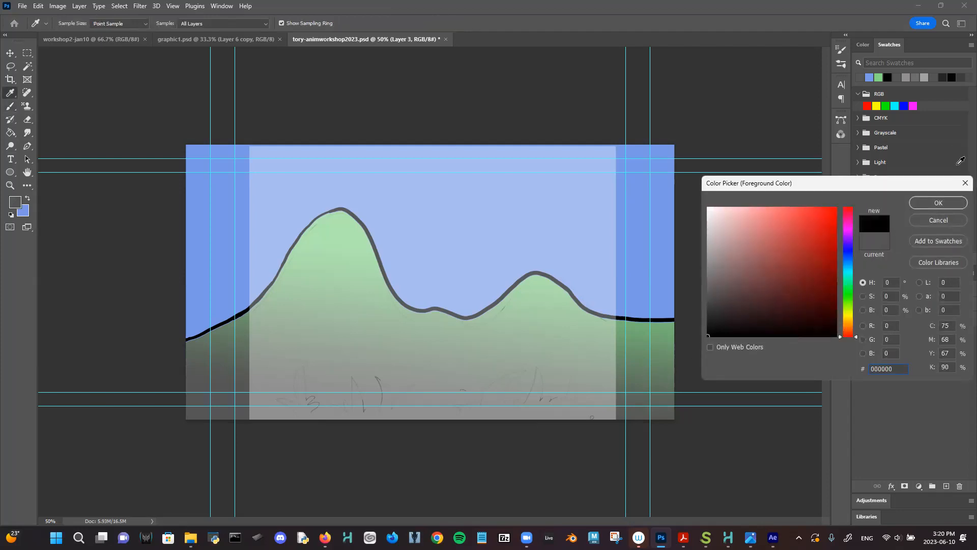
left_click(924, 205)
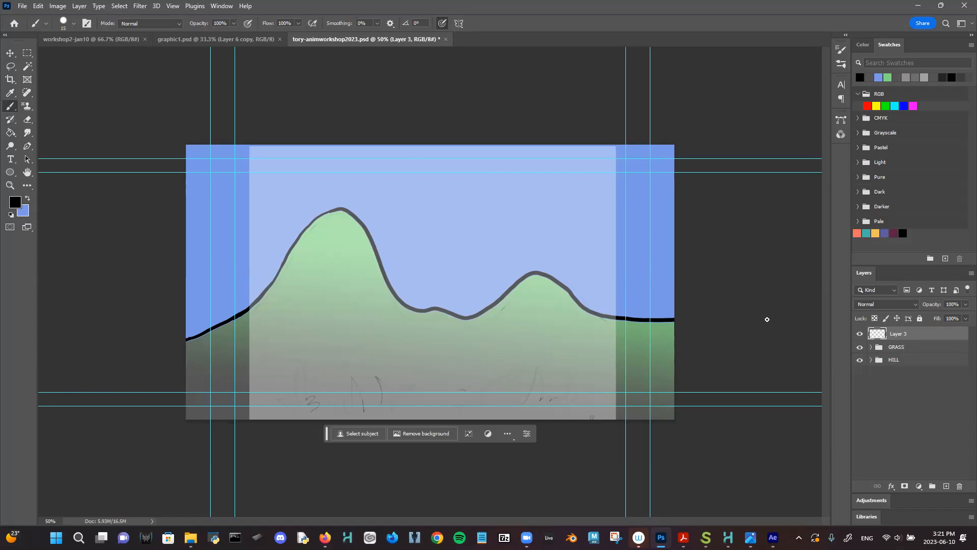
left_click(859, 348)
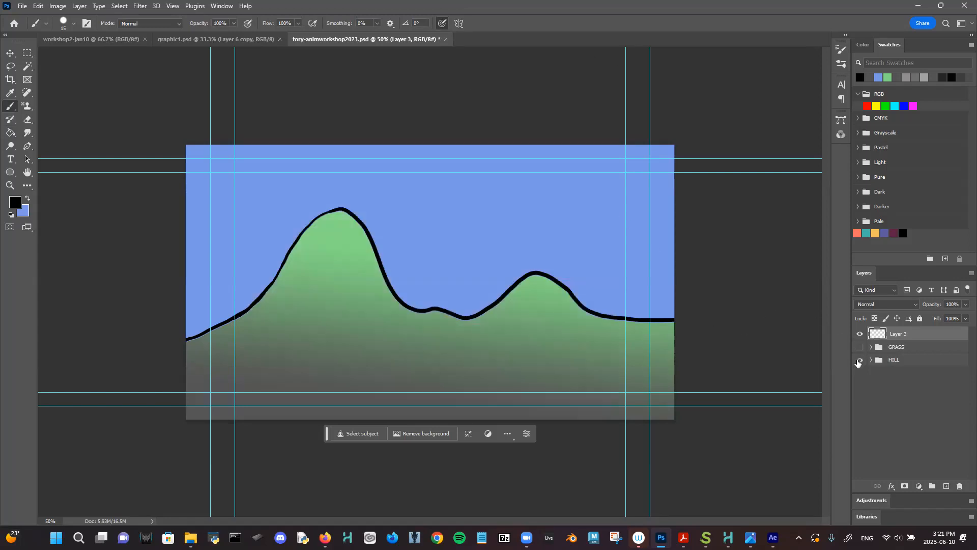
- Hide HILL and brush the black ghost outline, oval eyes and smile on Layer 3, undoing rough strokes
left_click(859, 359)
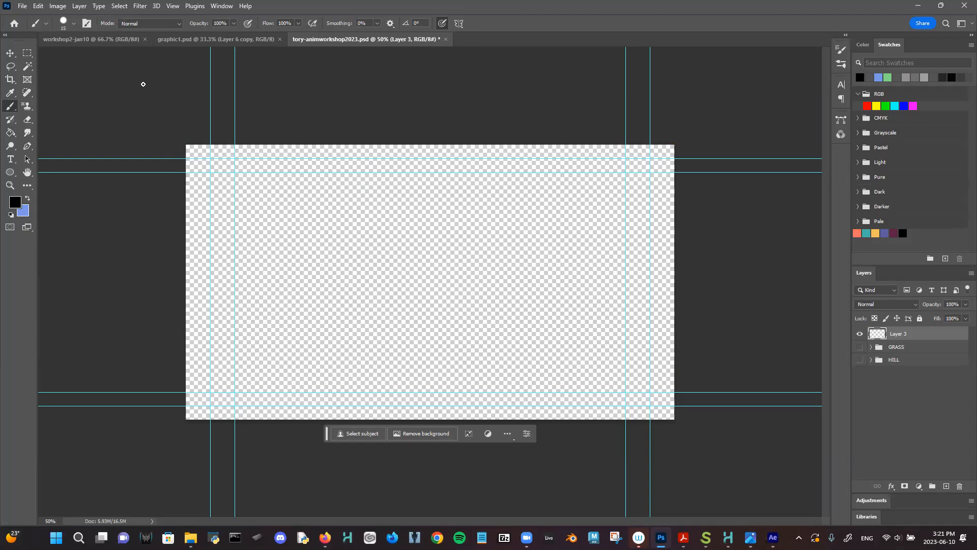
mouse_move(341, 250)
left_mouse_down()
mouse_move(365, 221)
mouse_move(412, 257)
mouse_move(516, 267)
mouse_move(513, 288)
left_mouse_up()
key("ctrl+z")
mouse_move(334, 242)
left_mouse_down()
mouse_move(384, 224)
mouse_move(480, 263)
left_mouse_up()
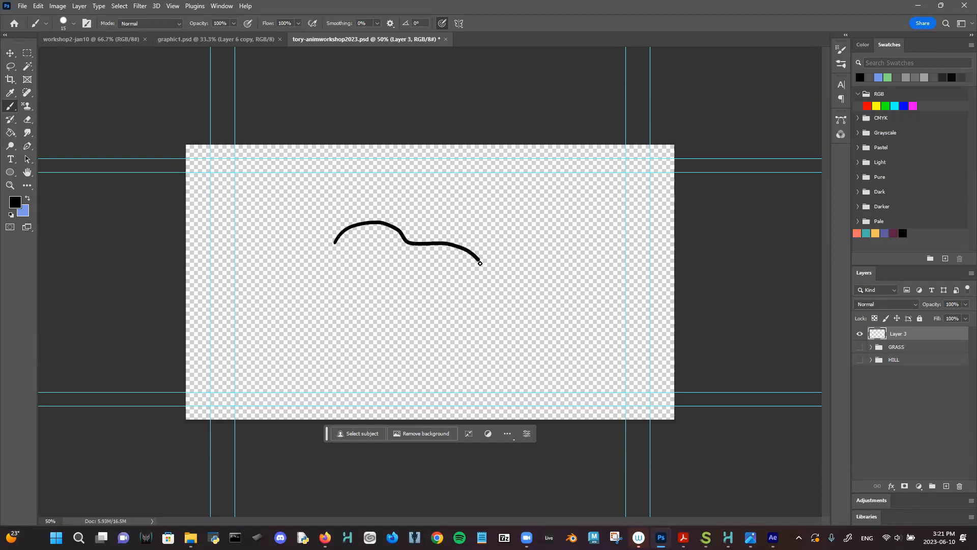
key("ctrl+z")
mouse_move(385, 211)
left_mouse_down()
mouse_move(339, 223)
mouse_move(342, 335)
mouse_move(438, 328)
mouse_move(465, 309)
mouse_move(450, 250)
mouse_move(420, 220)
mouse_move(387, 213)
left_mouse_up()
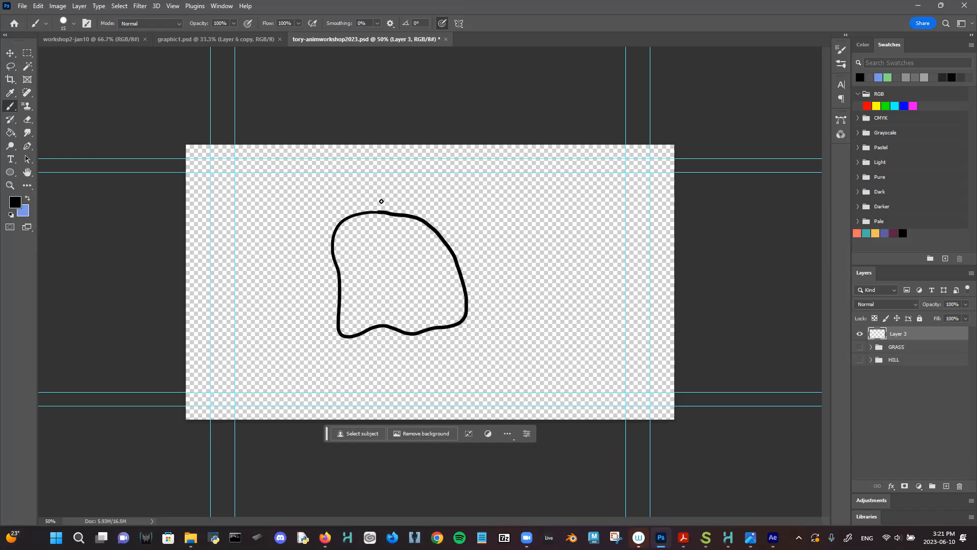
mouse_move(363, 247)
left_mouse_down()
mouse_move(369, 269)
mouse_move(362, 242)
mouse_move(366, 267)
mouse_move(366, 243)
mouse_move(363, 252)
mouse_move(402, 266)
mouse_move(404, 243)
mouse_move(394, 273)
left_mouse_up()
key("ctrl+z")
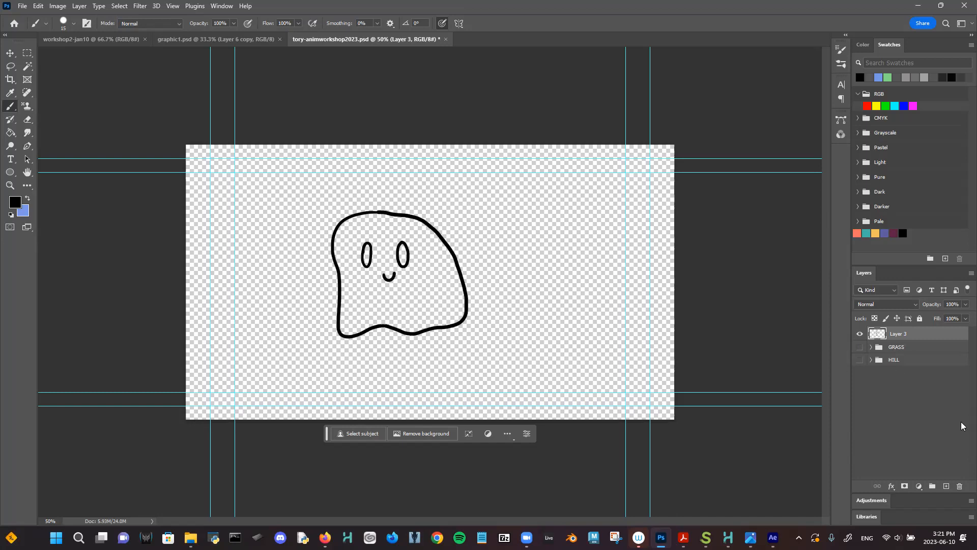
left_click(913, 347)
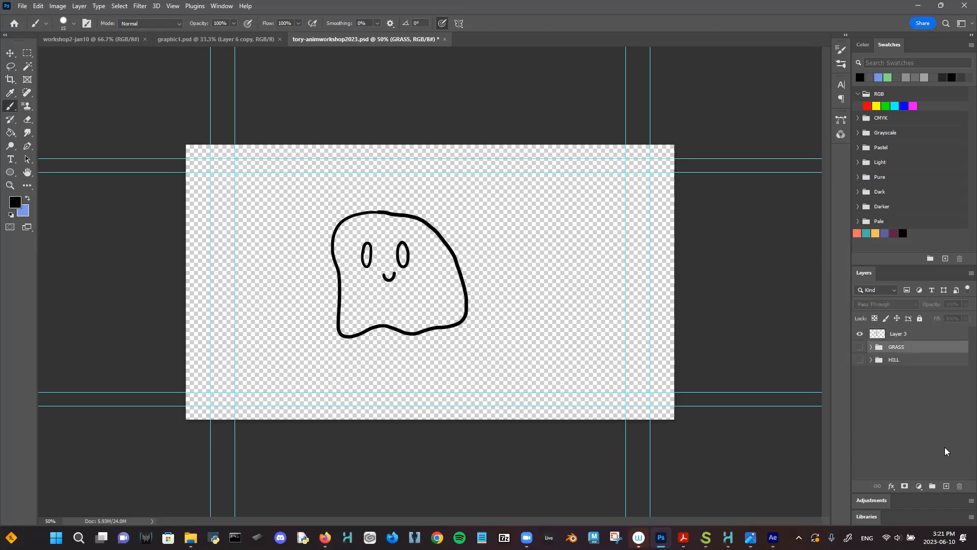
- Add Layer 4 below the ghost drawing and rename Layer 3 to INK
left_click(948, 486)
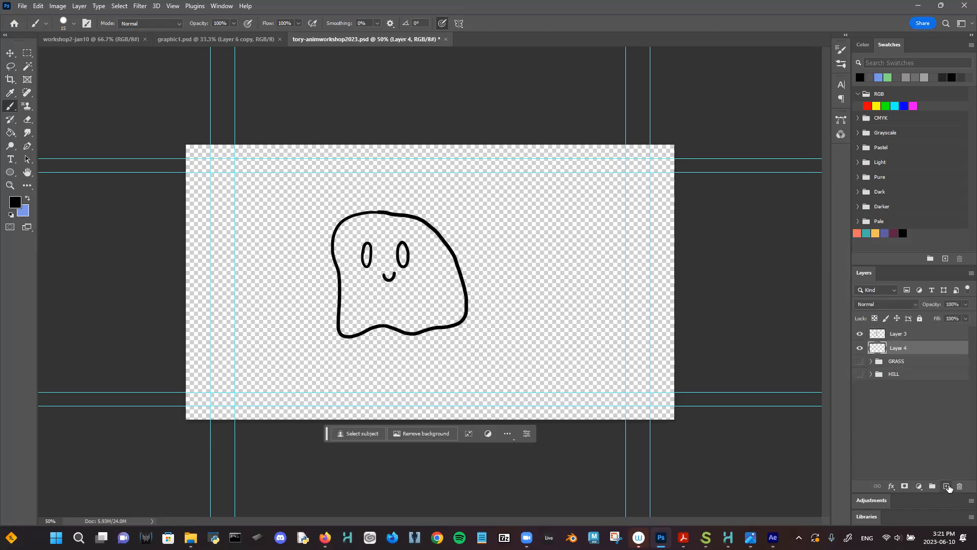
left_click(898, 338)
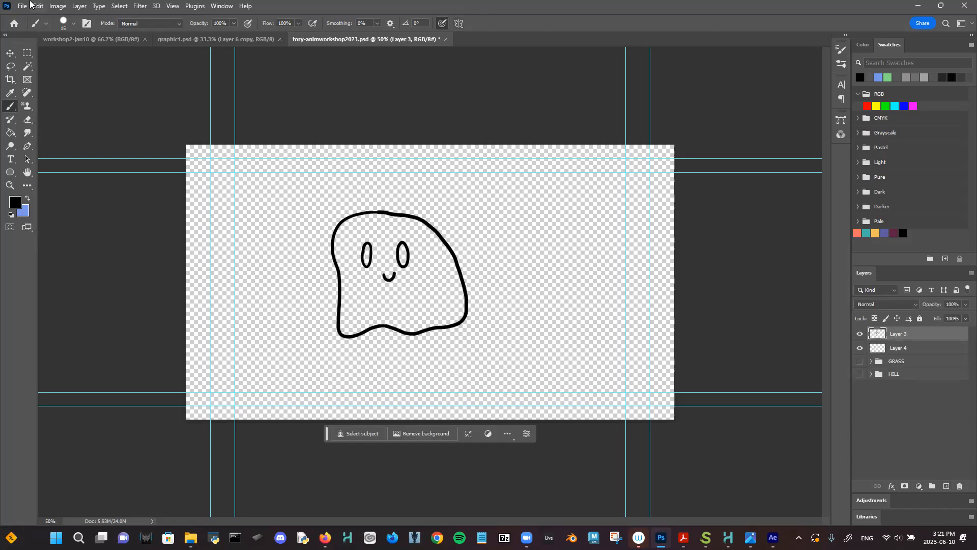
left_click(28, 67)
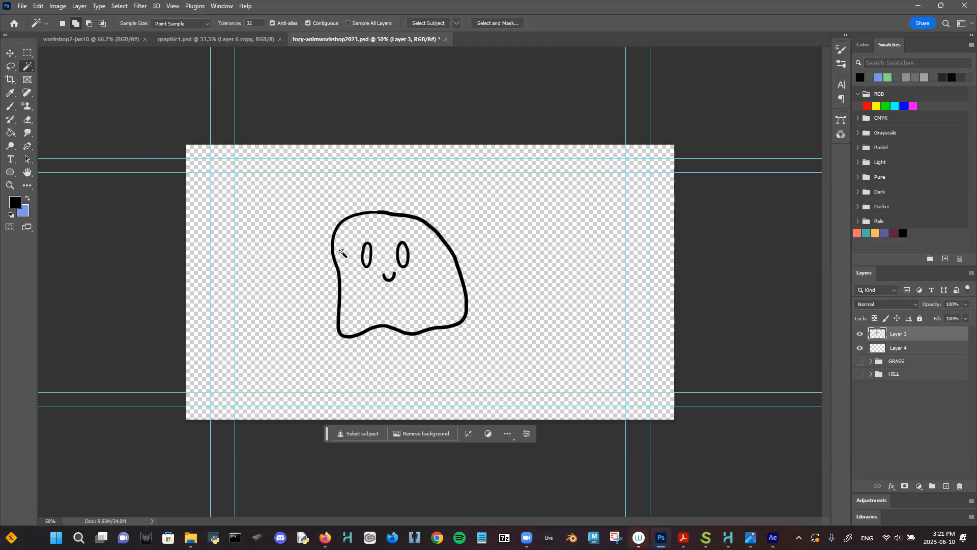
double_click(899, 339)
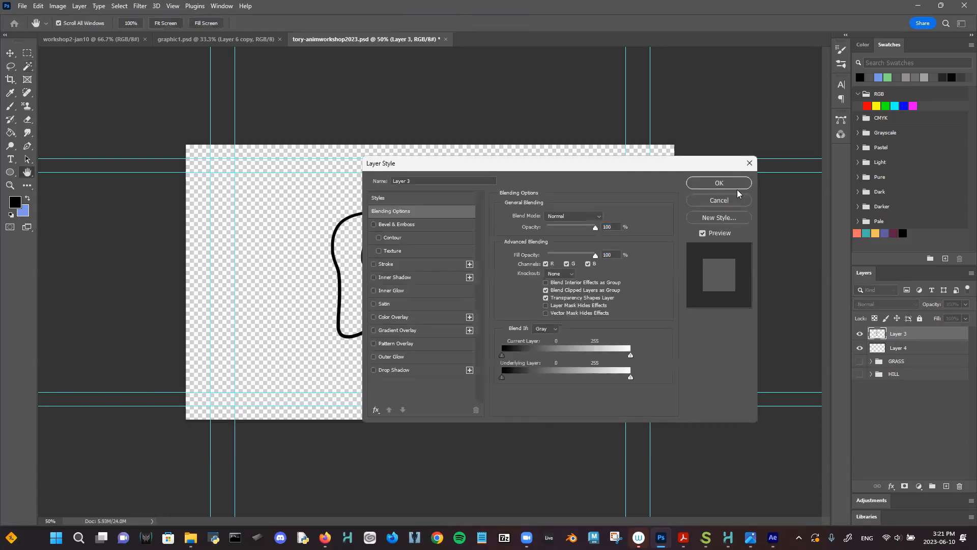
left_click(735, 197)
double_click(899, 334)
key("Caps_Lock")
type("INK")
key("Caps_Lock")
key("Return")
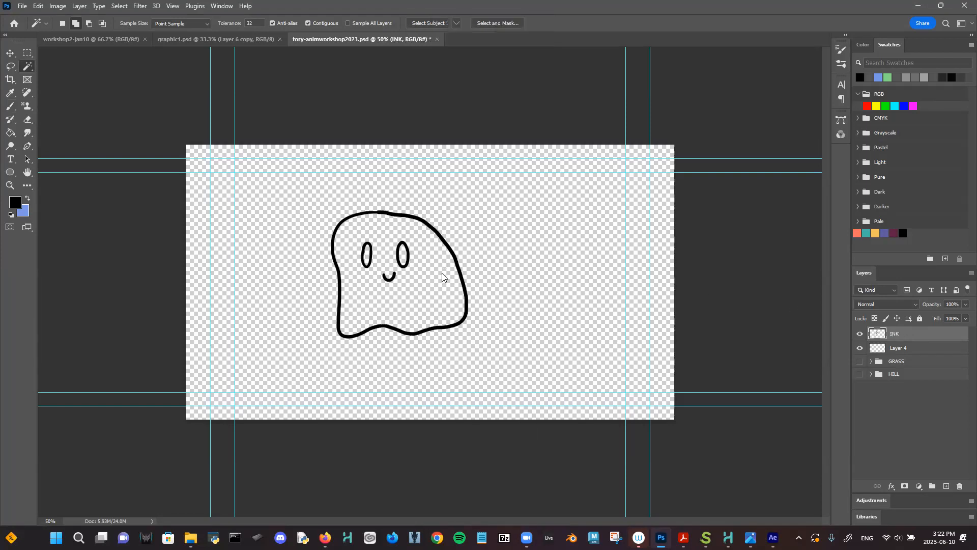
- Magic Wand the inside of the ghost and make Layer 4 active
left_click(443, 275)
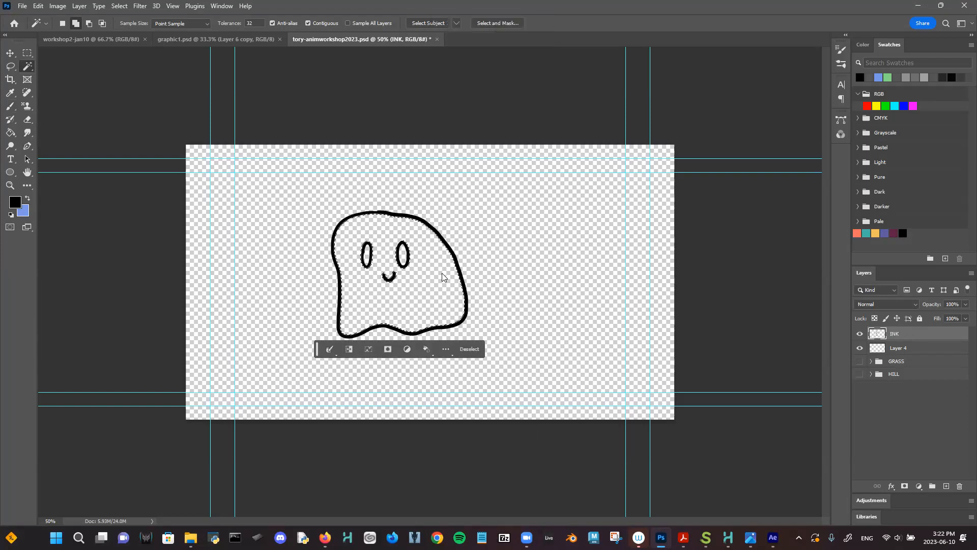
left_click(916, 352)
left_click(27, 199)
left_click(27, 199)
left_click(27, 198)
- Pick purple 7a3283 and bucket-fill the ghost's body on Layer 4
left_click(15, 202)
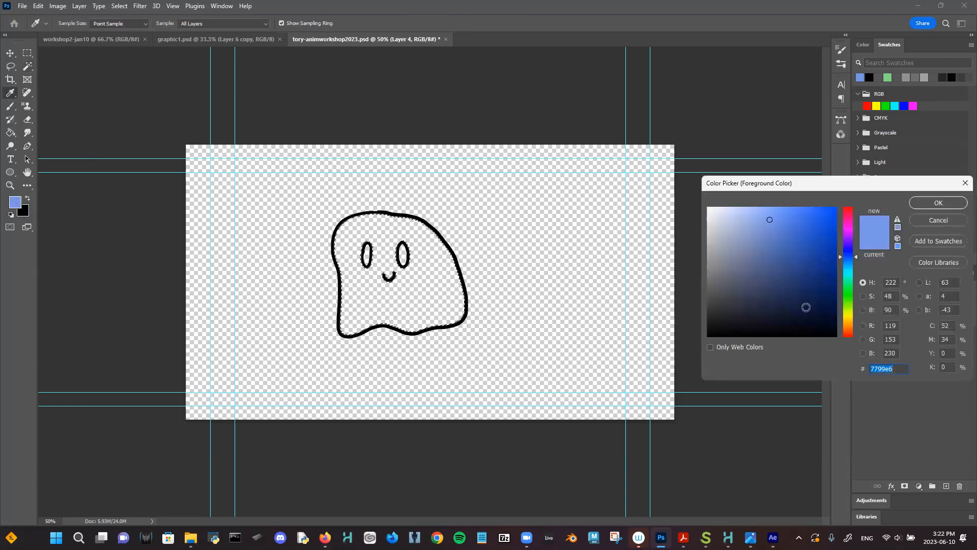
mouse_move(787, 257)
left_mouse_down()
mouse_move(749, 246)
mouse_move(780, 256)
left_mouse_up()
mouse_move(849, 225)
left_mouse_down()
mouse_move(803, 258)
mouse_move(792, 251)
mouse_move(788, 269)
left_mouse_up()
left_click(803, 233)
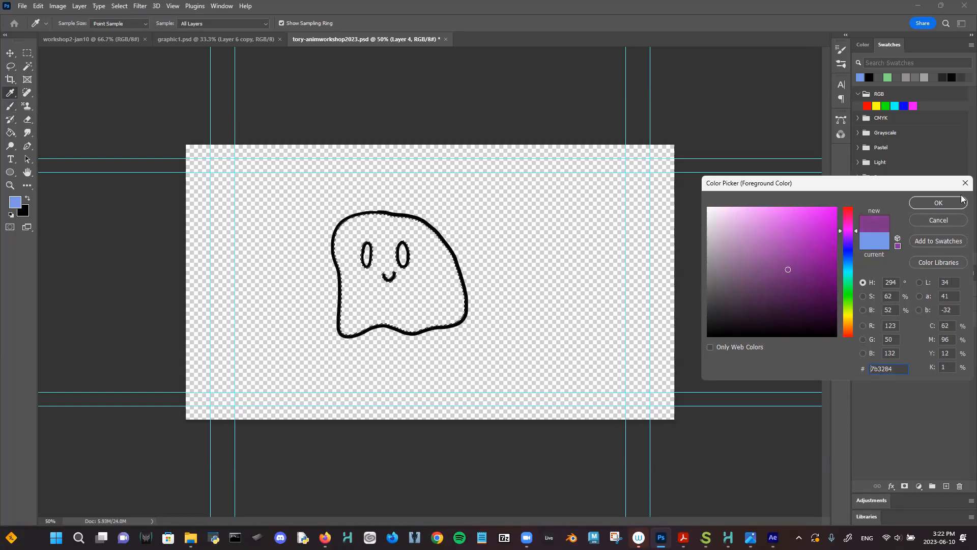
key("w")
left_click(938, 203)
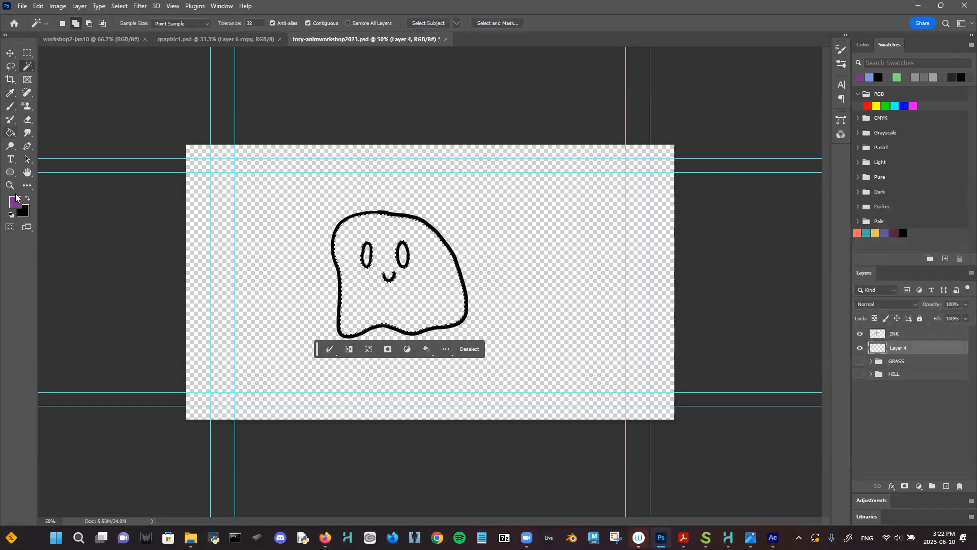
left_click(10, 131)
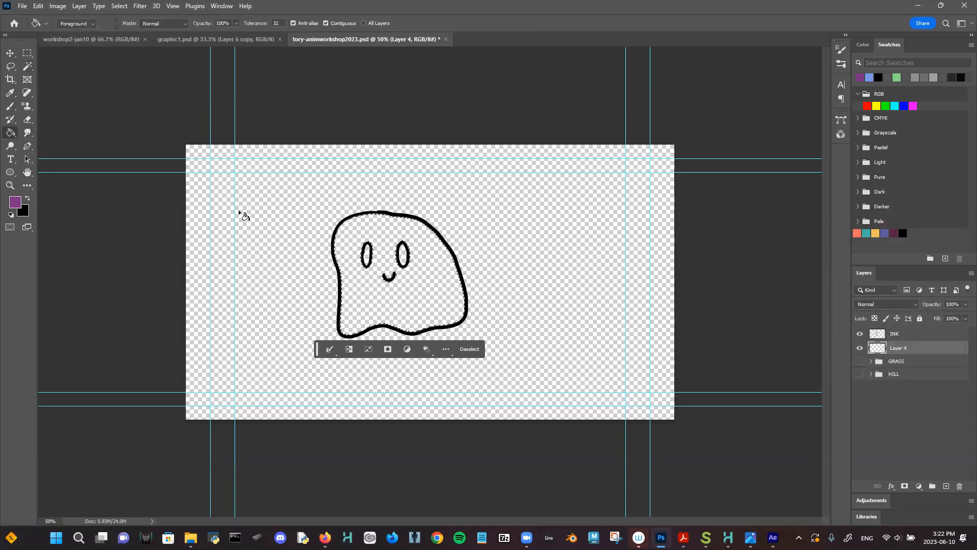
left_click(418, 306)
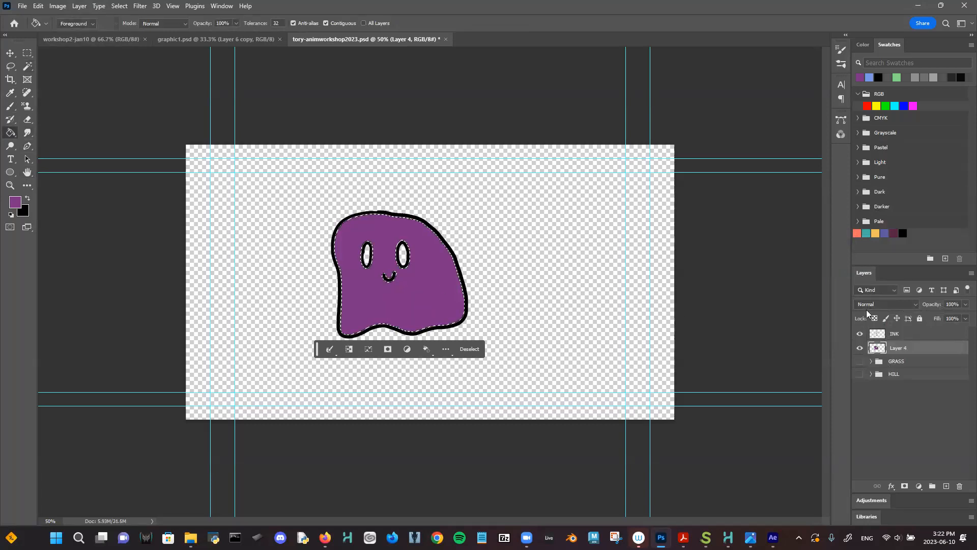
key("2")
key("2")
- Choose pale pink d8bbdb as the new foreground colour
left_click(14, 202)
left_click(781, 245)
left_click(737, 275)
left_click(752, 222)
left_click_drag(752, 222, 726, 225)
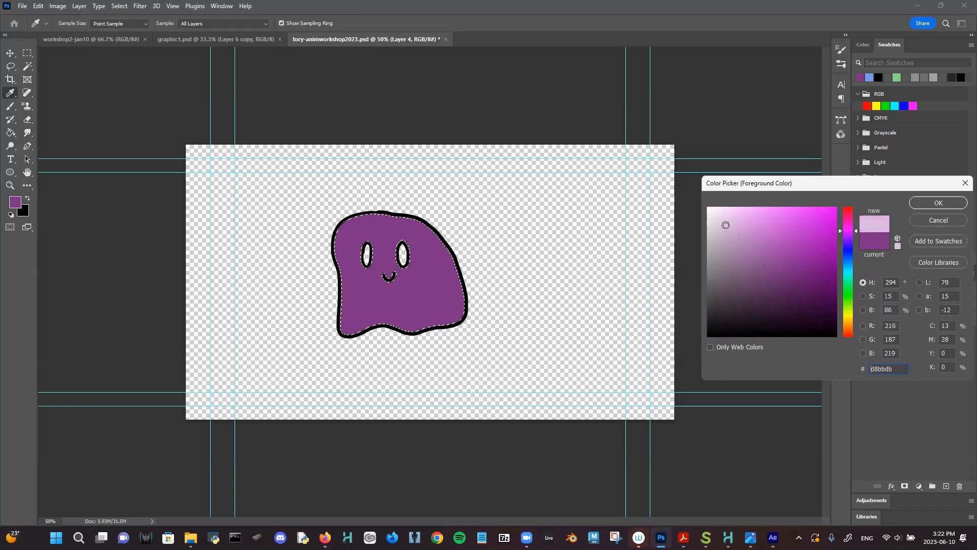
left_click(955, 203)
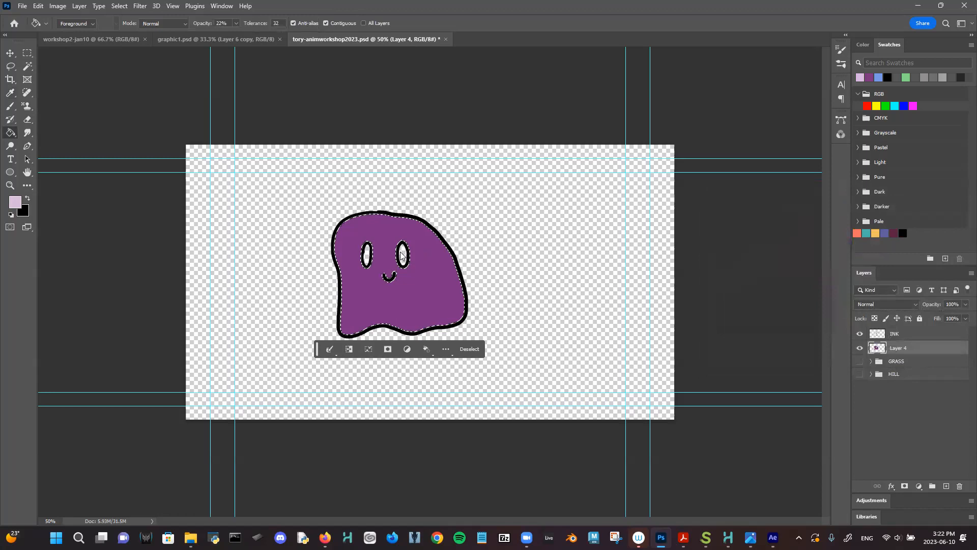
- Zoom in and Magic Wand both eye interiors on the INK layer
left_click(915, 335)
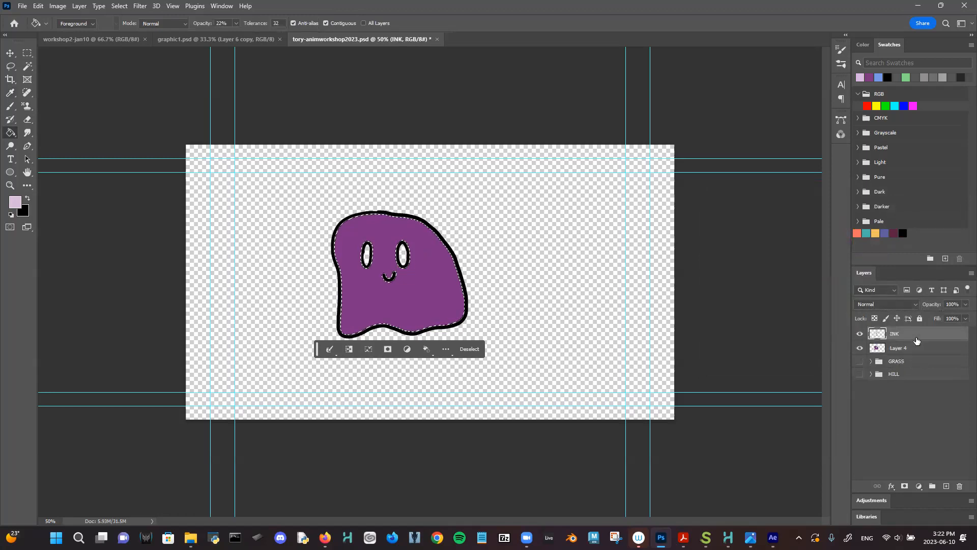
left_click(28, 66)
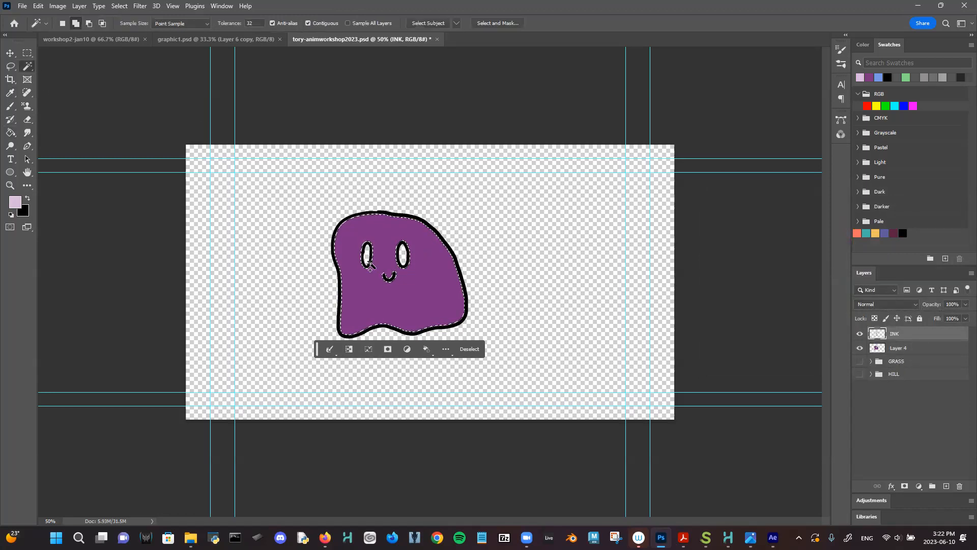
left_click(403, 256)
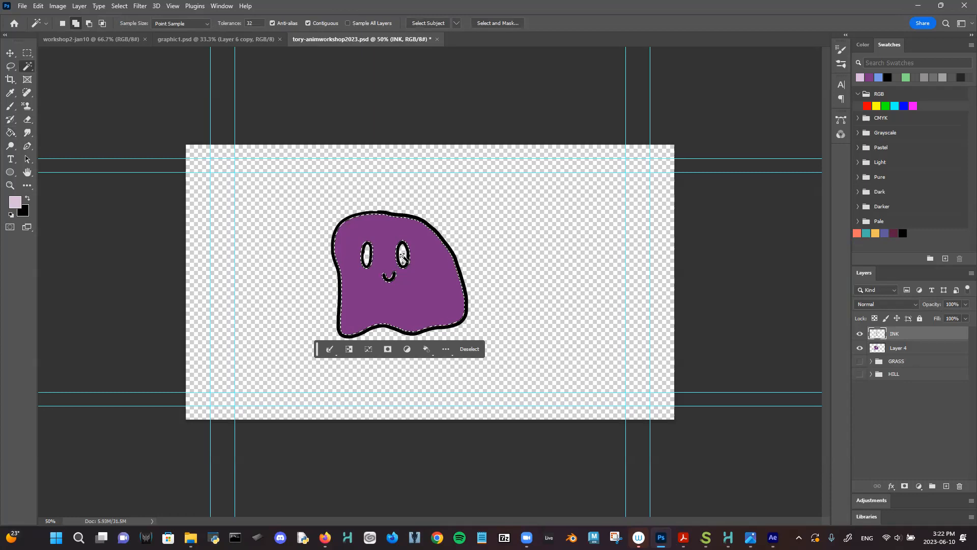
left_click(448, 235, "shift")
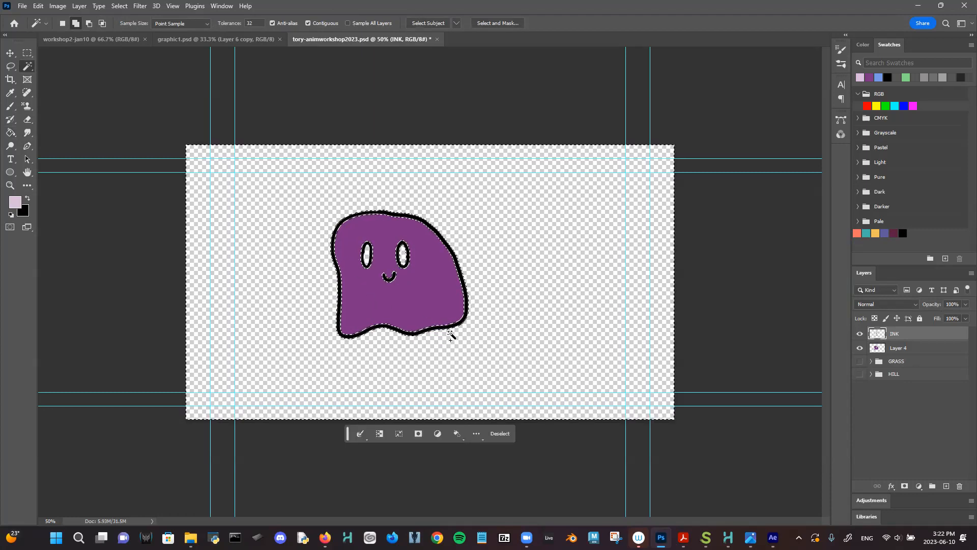
scroll(453, 334, "up", 1)
key("ctrl+plus")
key("ctrl+plus")
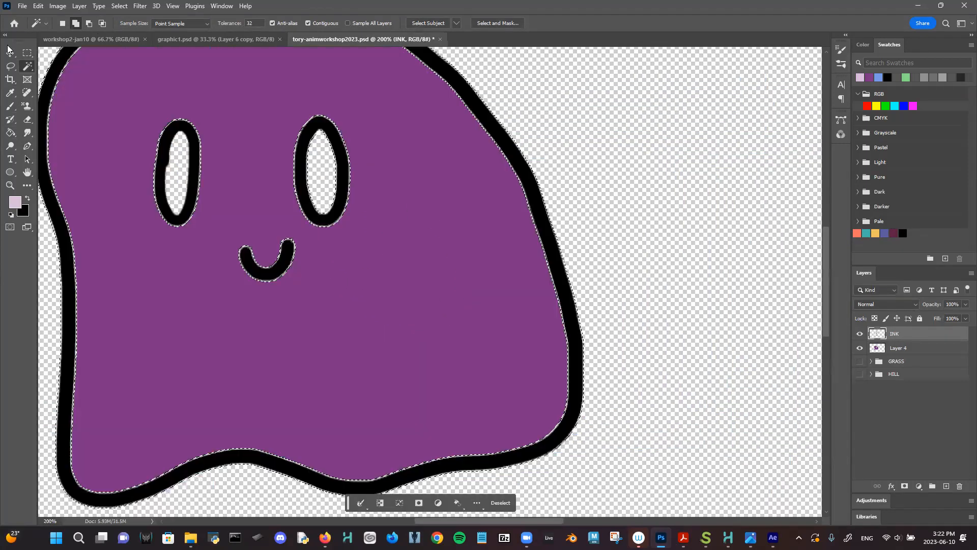
key("m")
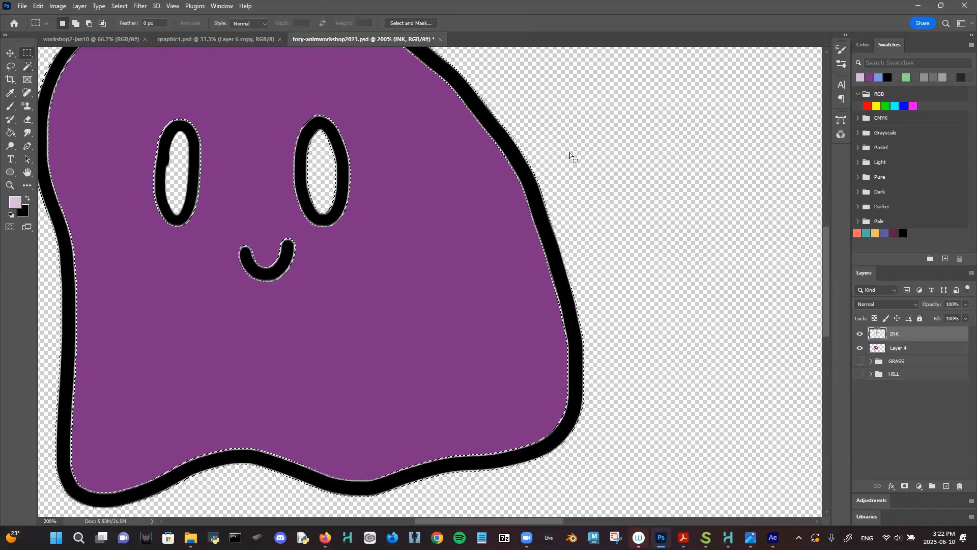
left_click(430, 150)
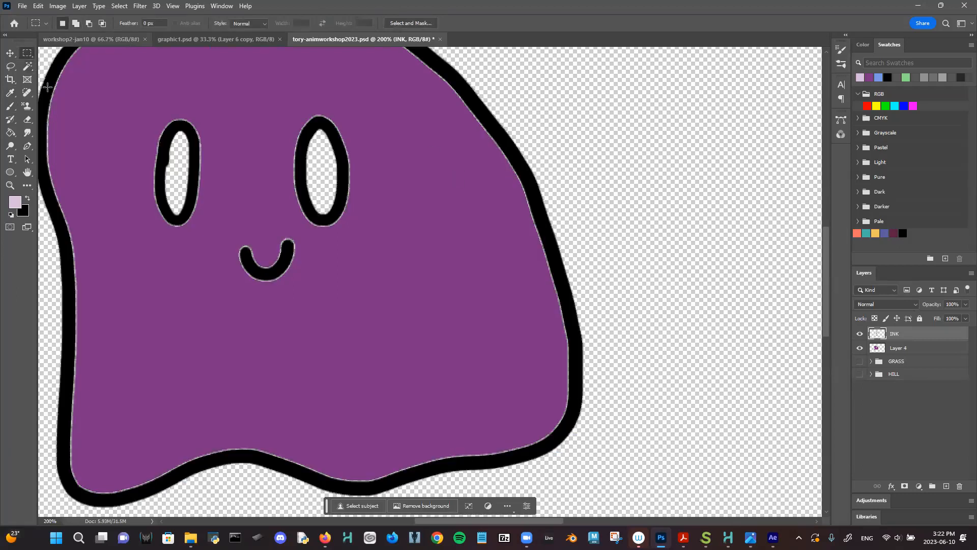
left_click(27, 67)
left_click(330, 191)
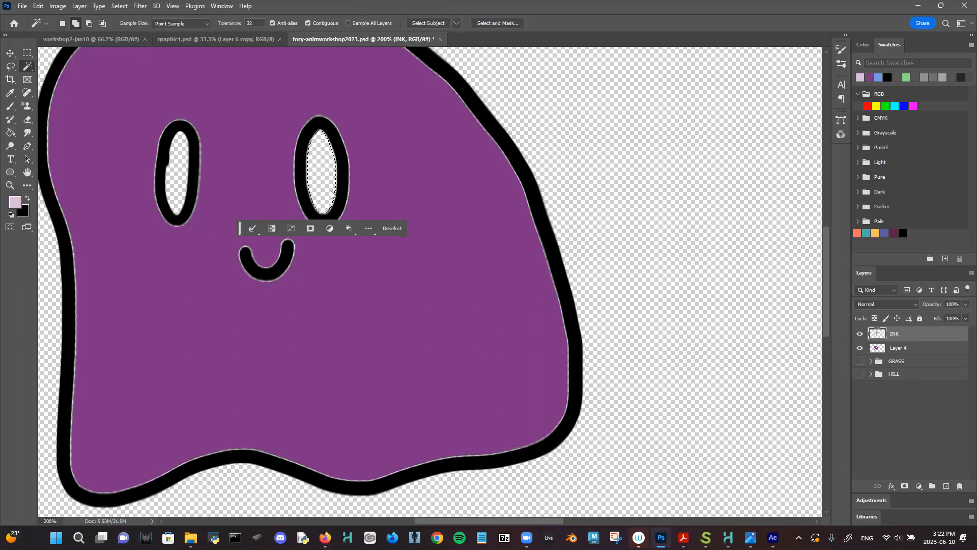
left_click(182, 165)
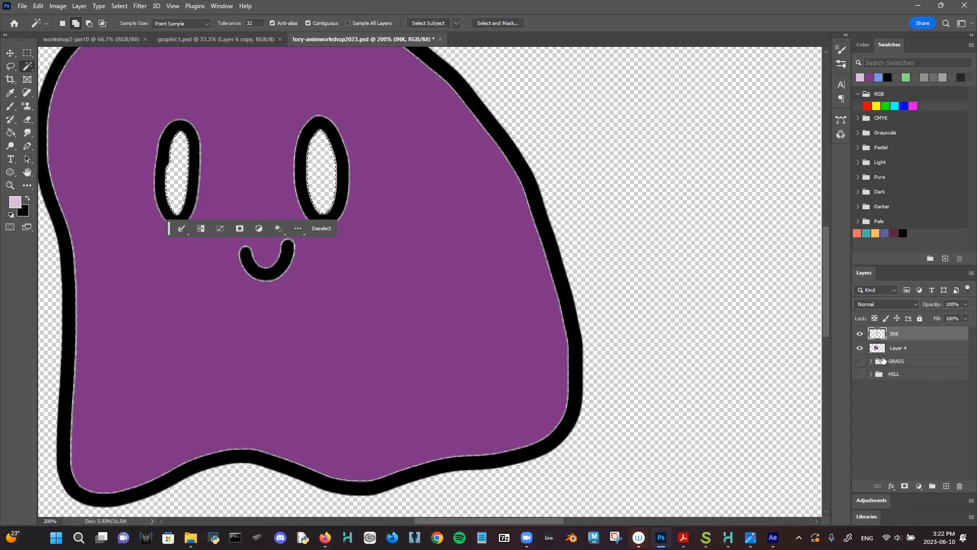
- Bucket-fill both eyes with pale pink at 100% opacity on Layer 4, then deselect
left_click(897, 350)
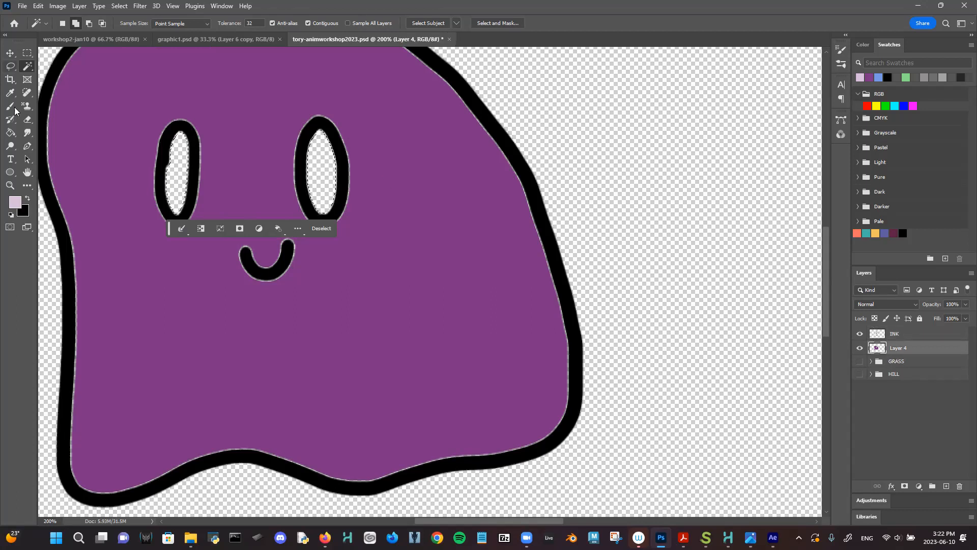
left_click(10, 132)
left_click(188, 176)
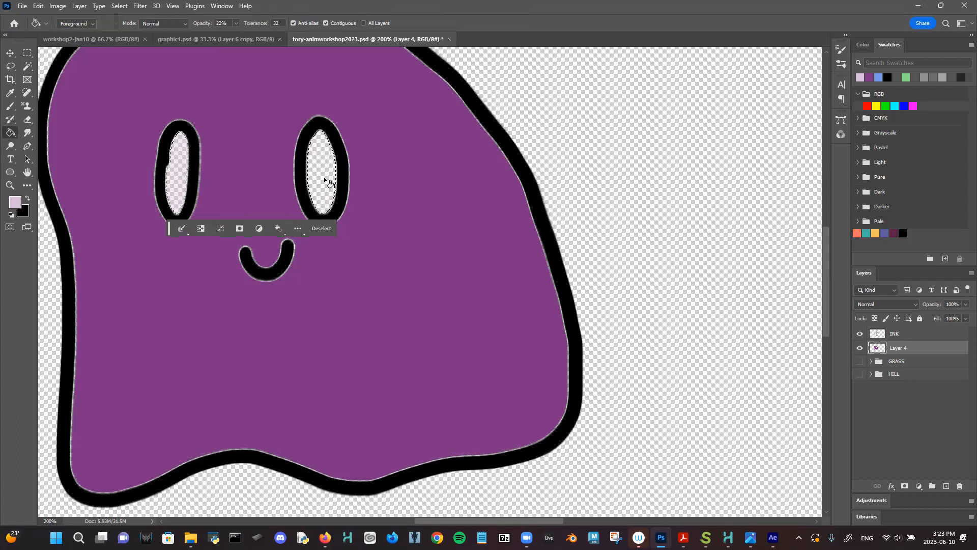
left_click(236, 23)
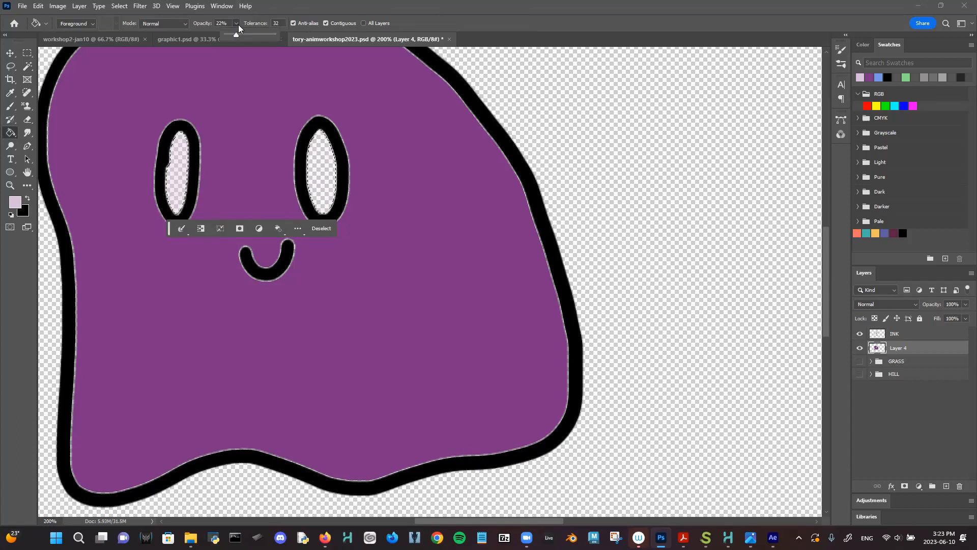
left_click_drag(238, 33, 295, 38)
left_click(323, 174)
left_click(182, 162)
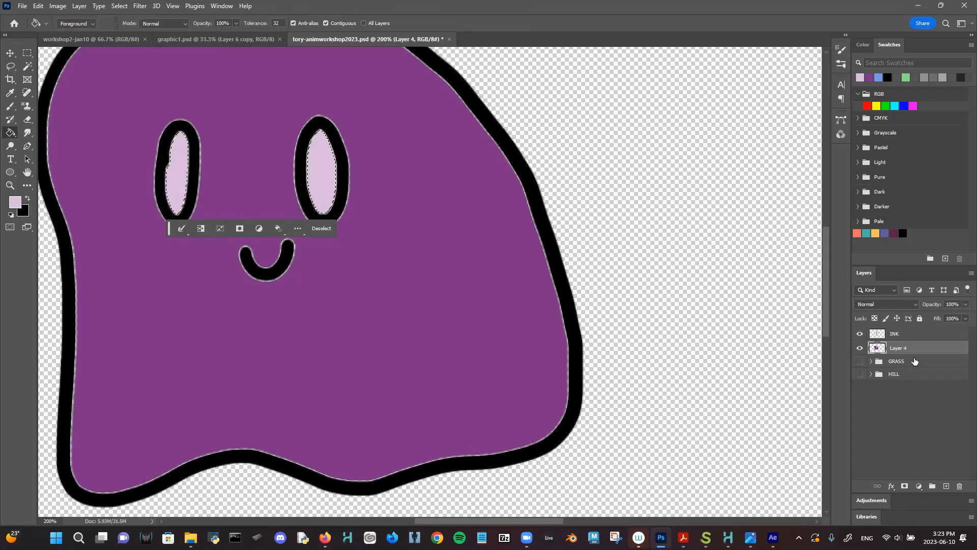
left_click(28, 53)
left_click(424, 145)
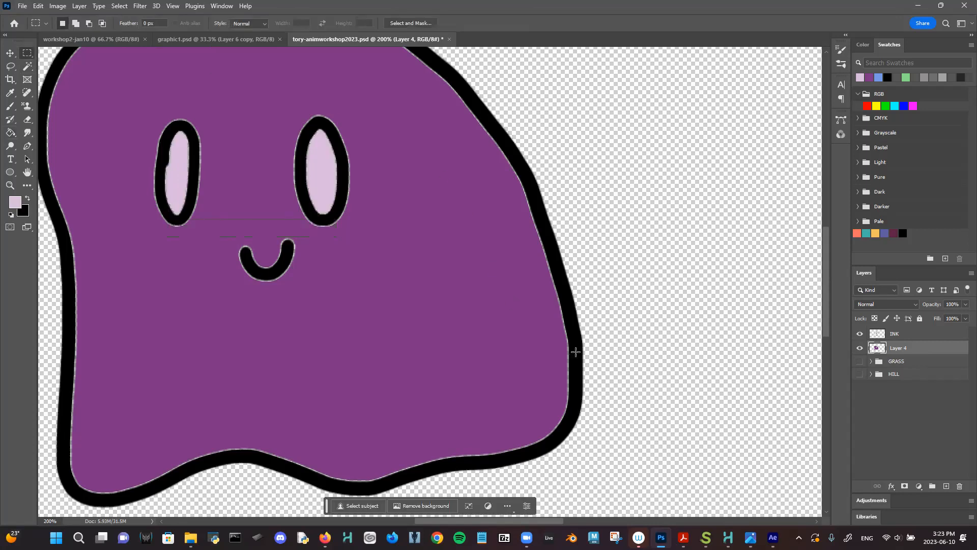
- Start a Ctrl+T free transform on Layer 4, undoing the slight resize back to 100%
key("ctrl+minus")
key("ctrl+minus")
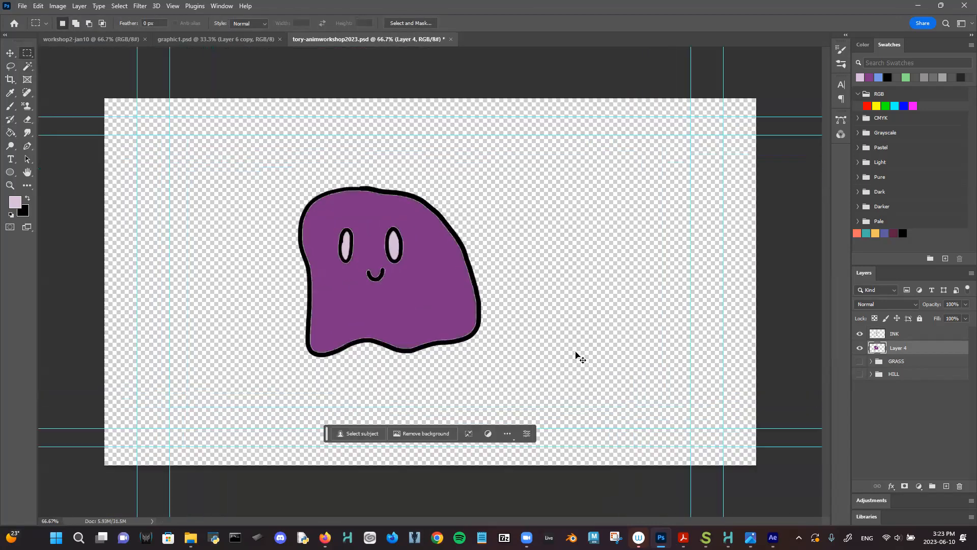
key("ctrl+plus")
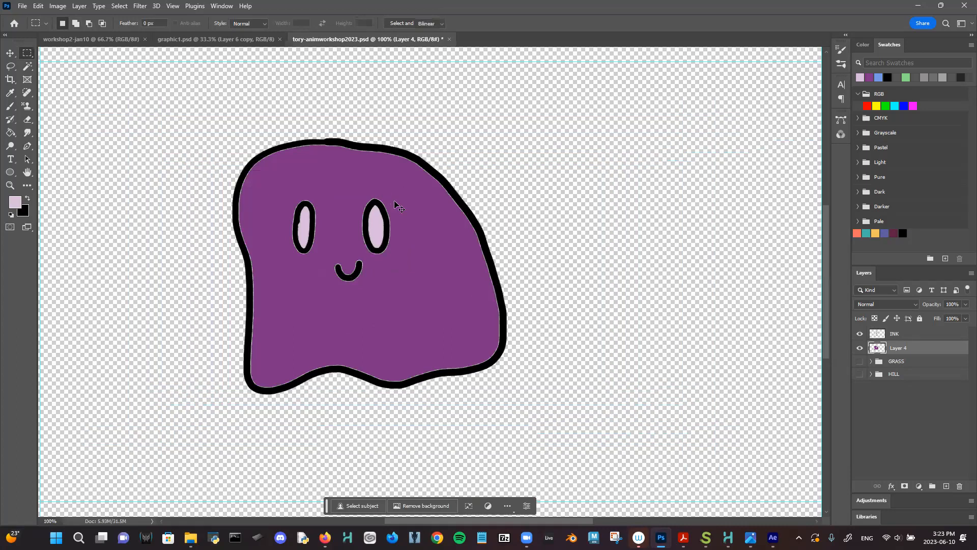
key("ctrl+t")
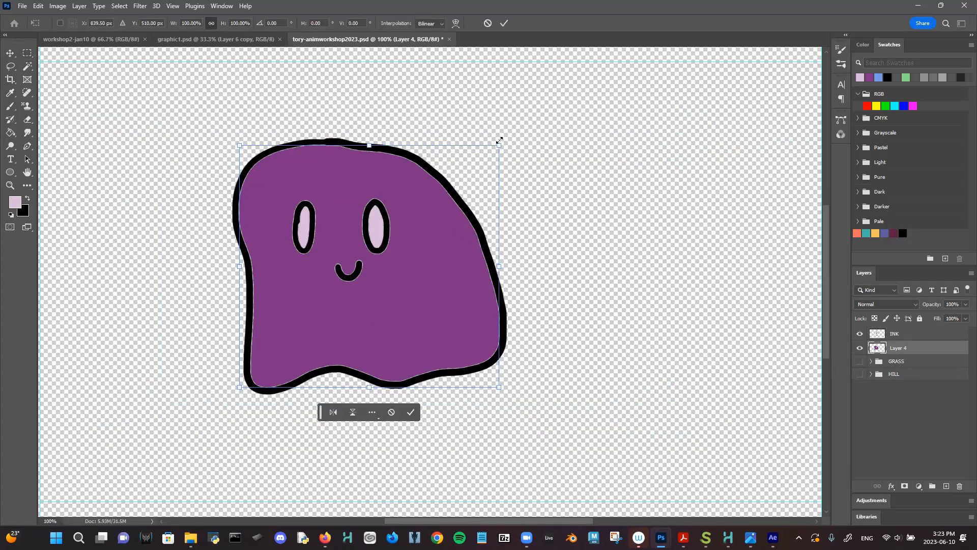
key("ctrl+plus")
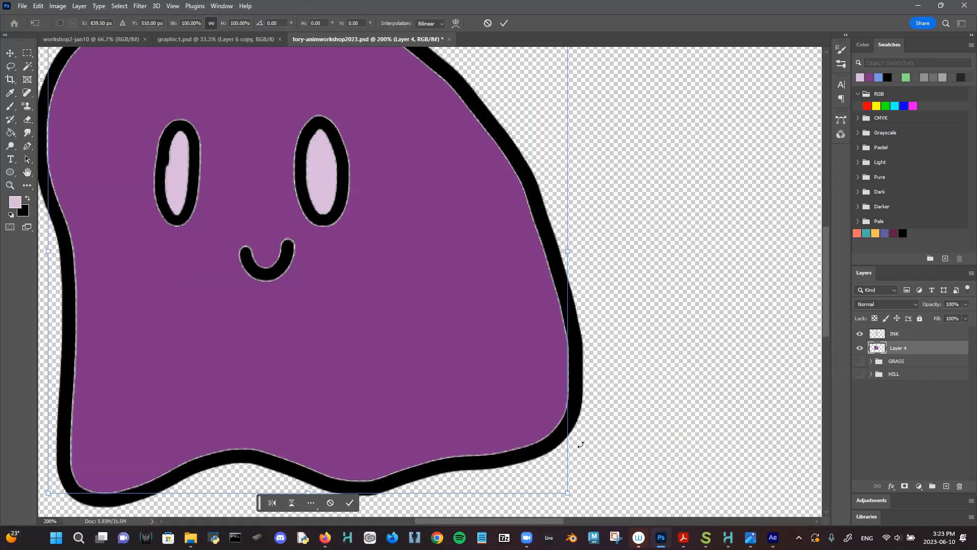
mouse_move(565, 491)
left_mouse_down()
mouse_move(577, 495)
mouse_move(562, 490)
left_mouse_up()
key("ctrl+s")
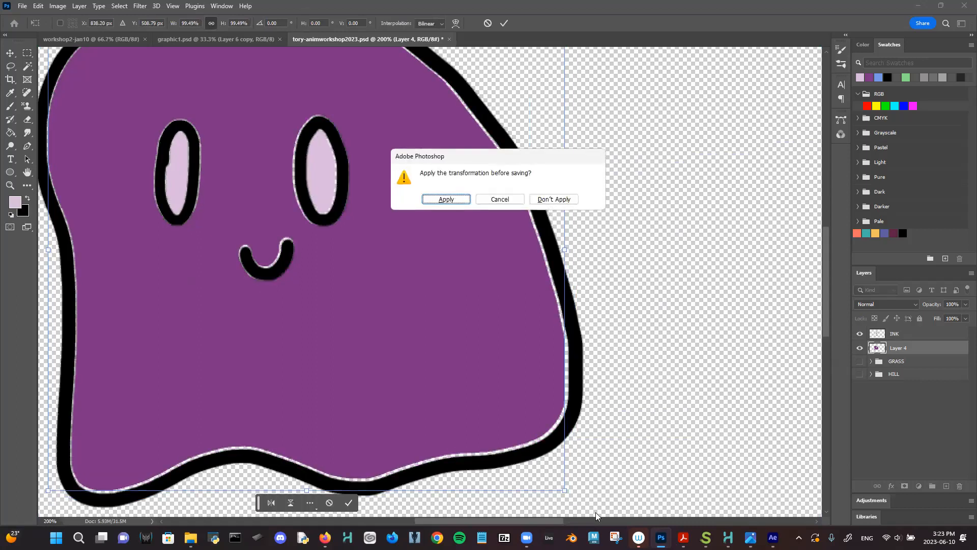
left_click(509, 200)
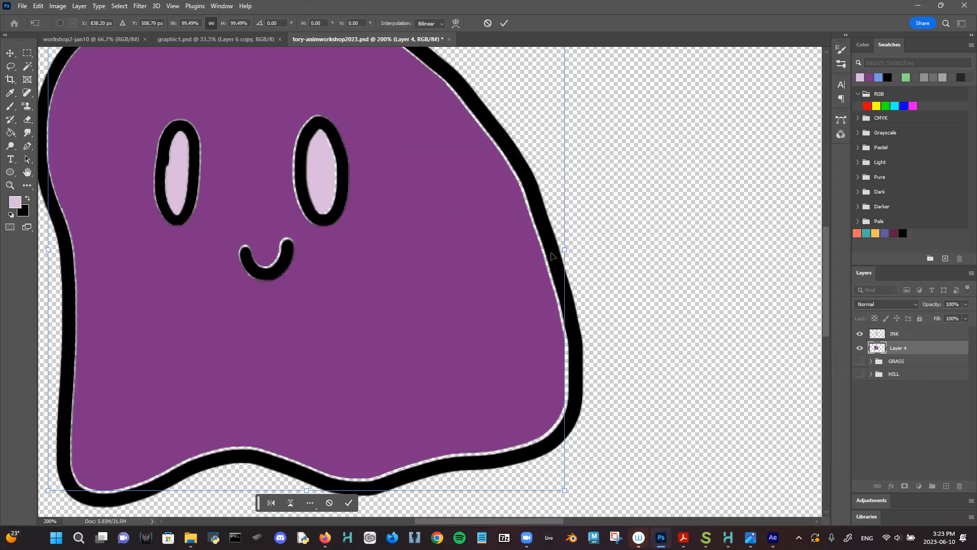
key("ctrl+z")
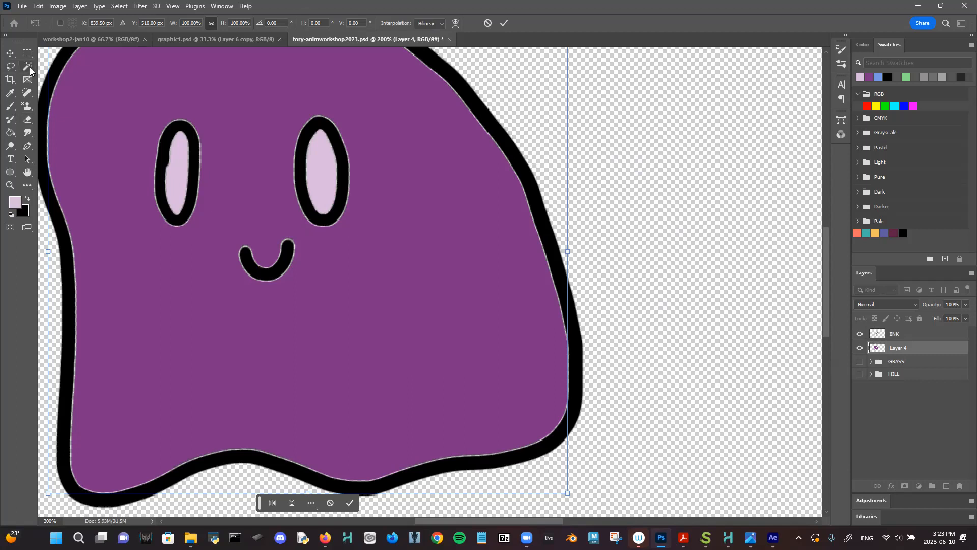
- Commit the transform, sample the ghost's purple, and zoom to 200% with the Brush tool
left_click(9, 107)
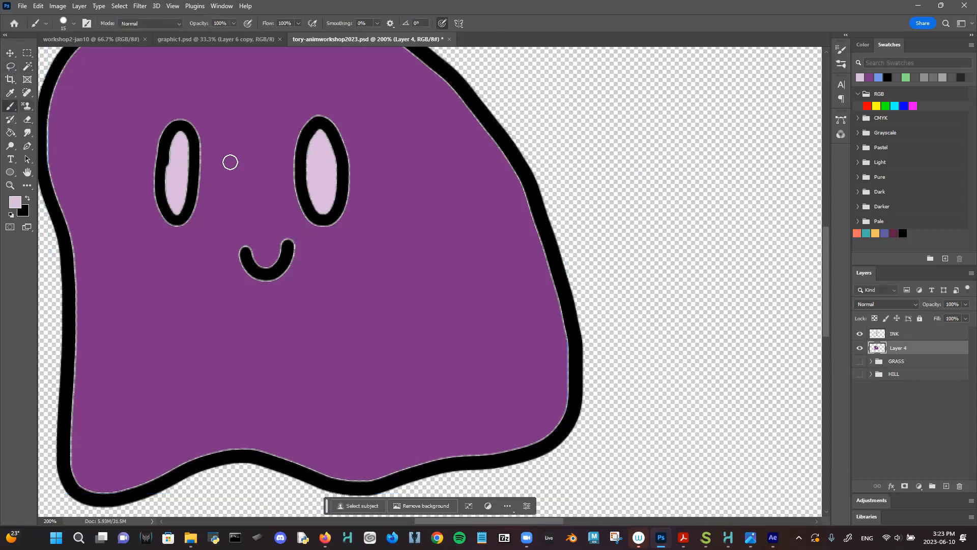
left_click(28, 69)
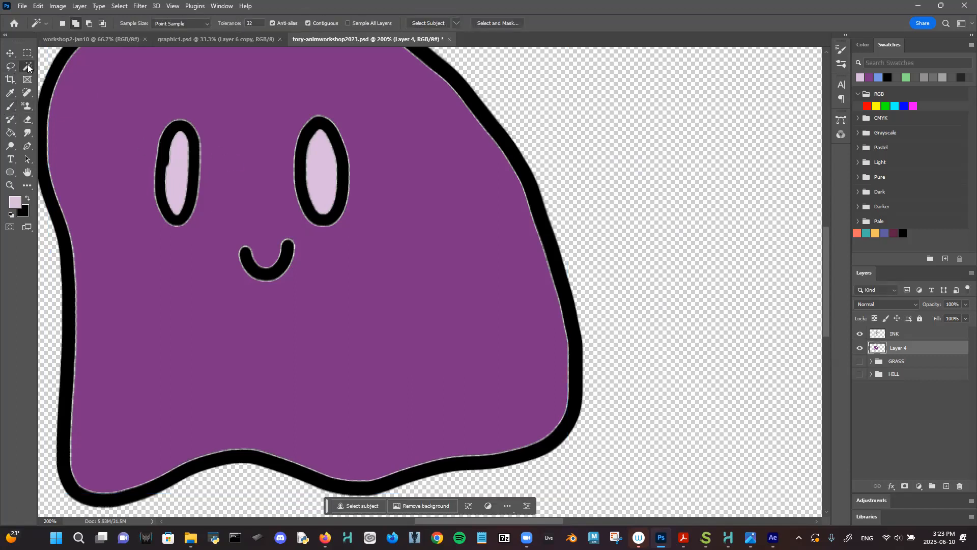
right_click(29, 69)
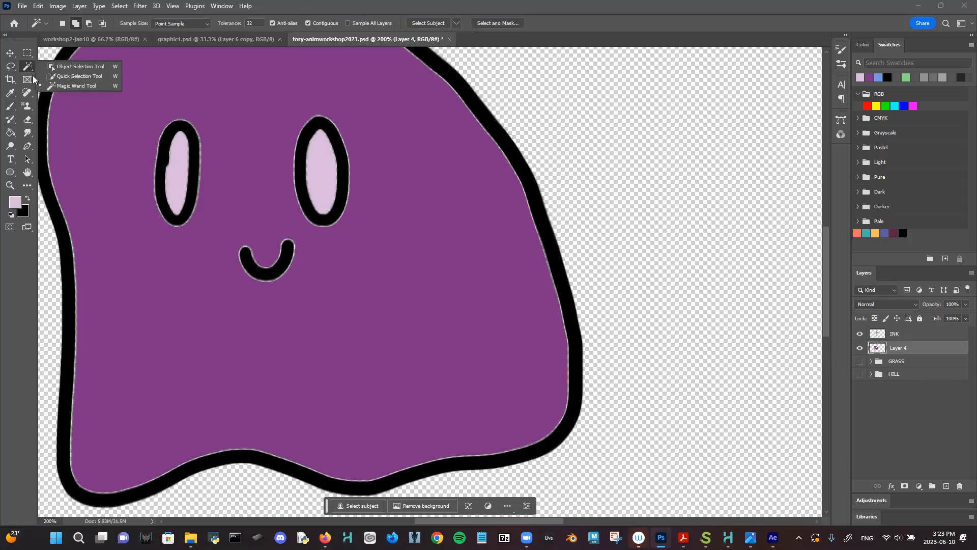
left_click(9, 53)
right_click(384, 238)
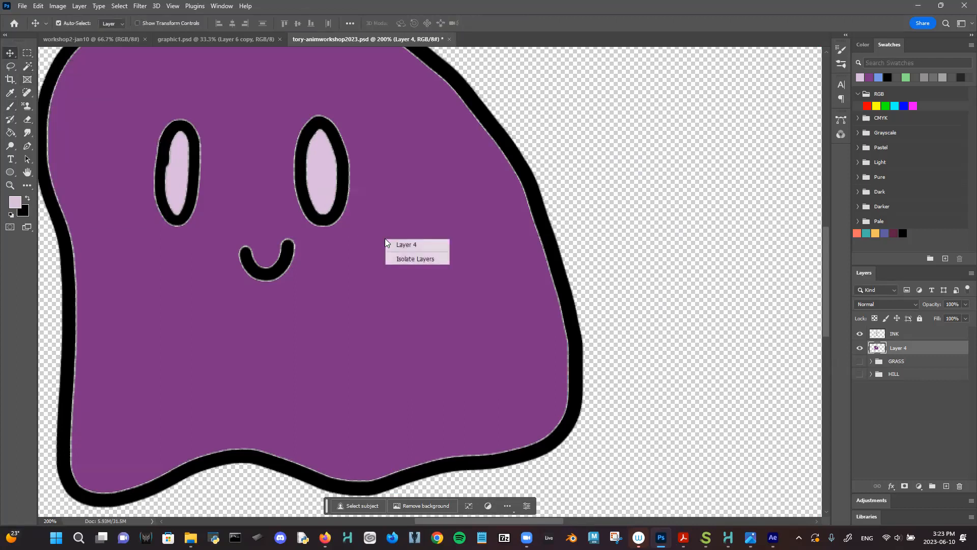
left_click(464, 199)
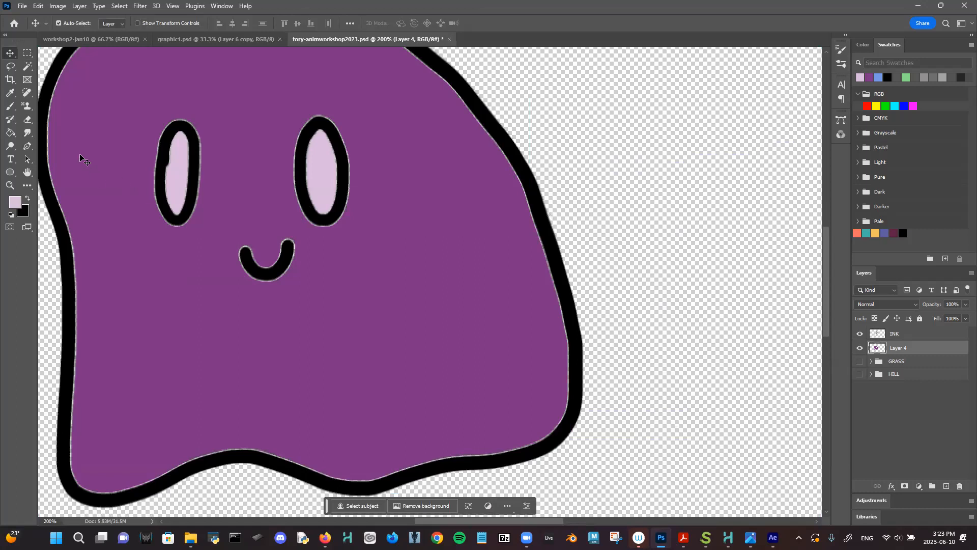
left_click(15, 202)
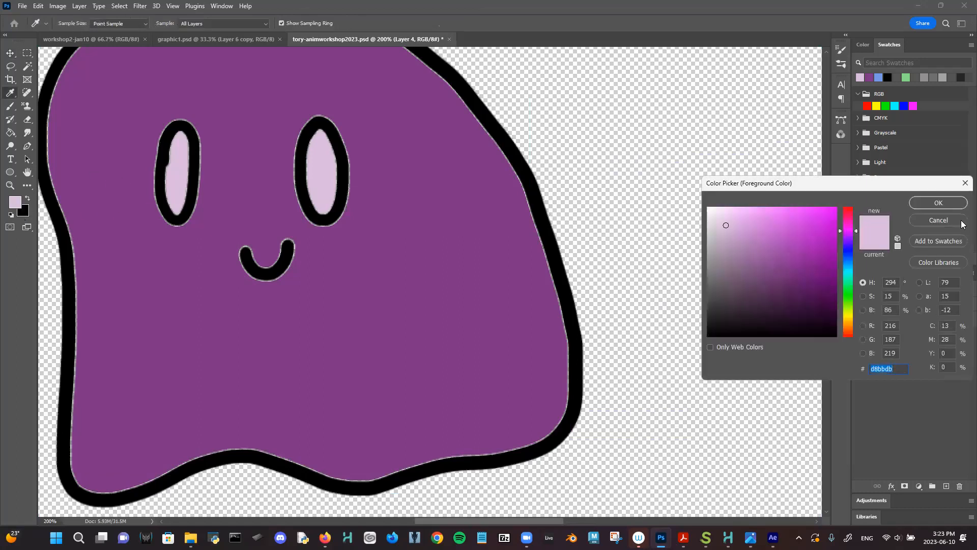
left_click(960, 221)
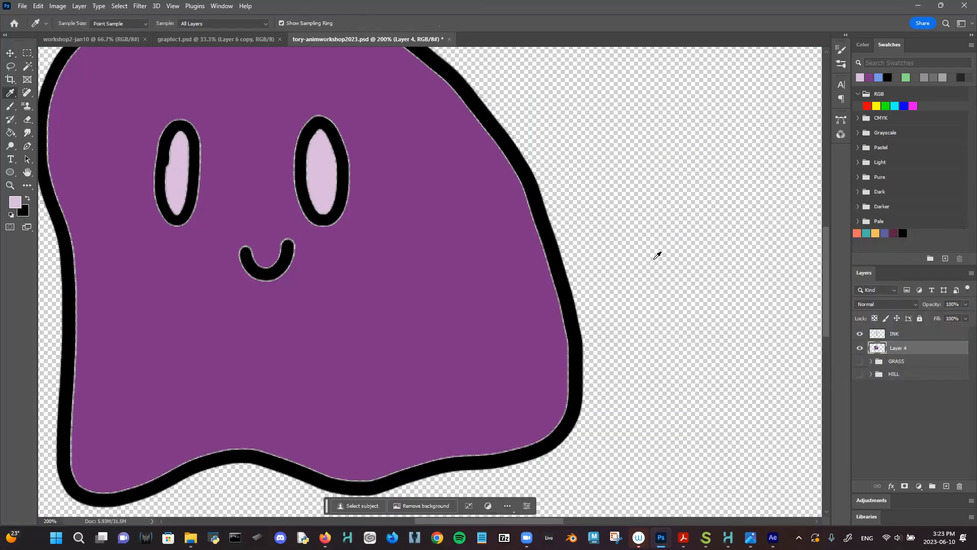
left_click(447, 271)
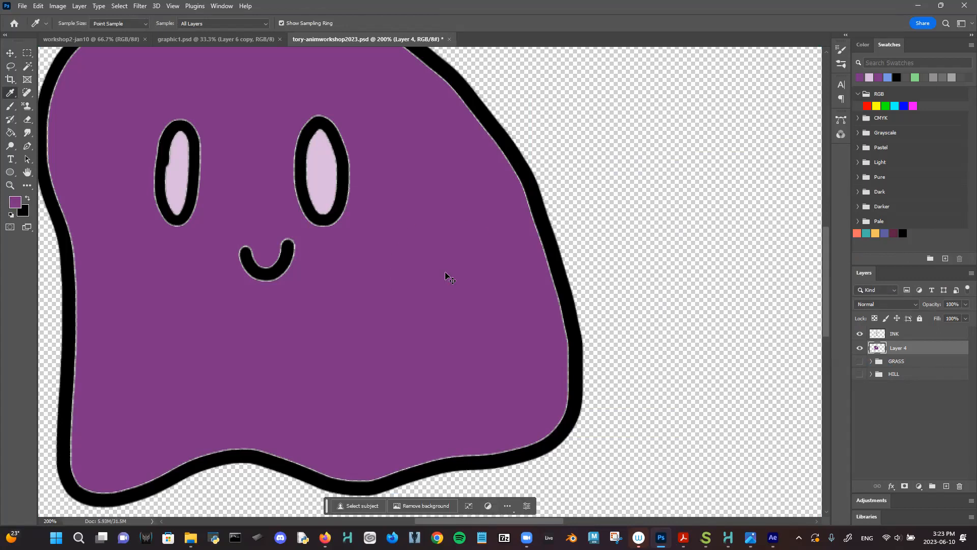
scroll(445, 275, "down", 1)
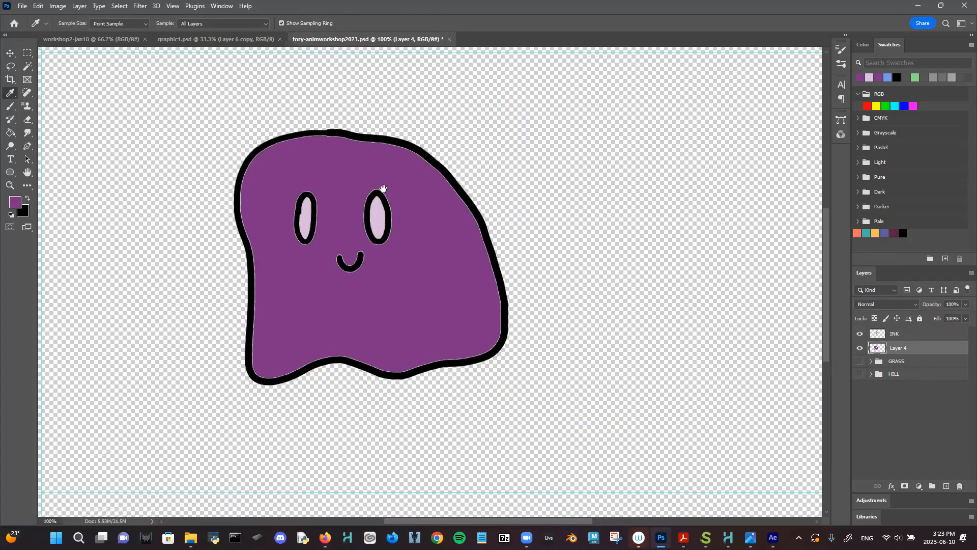
key("ctrl+plus")
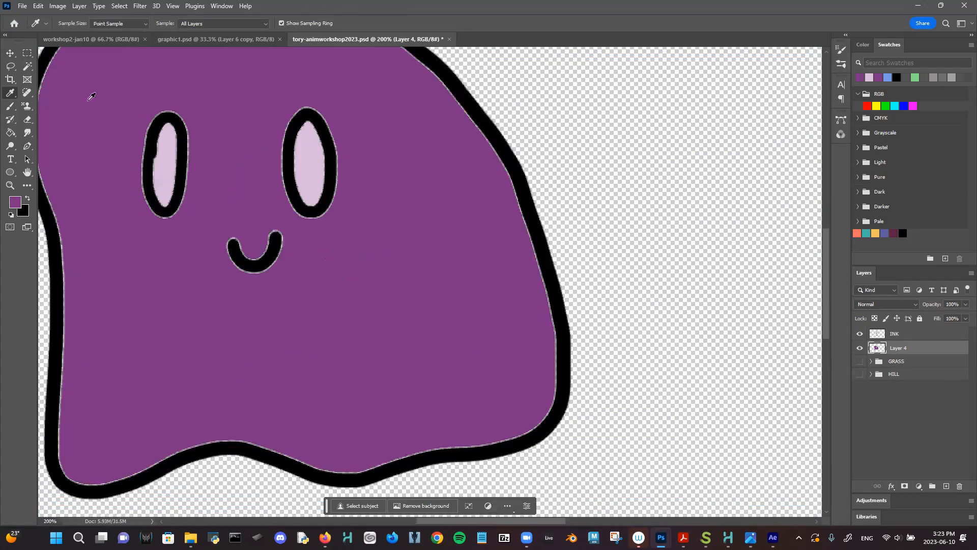
left_click(17, 104)
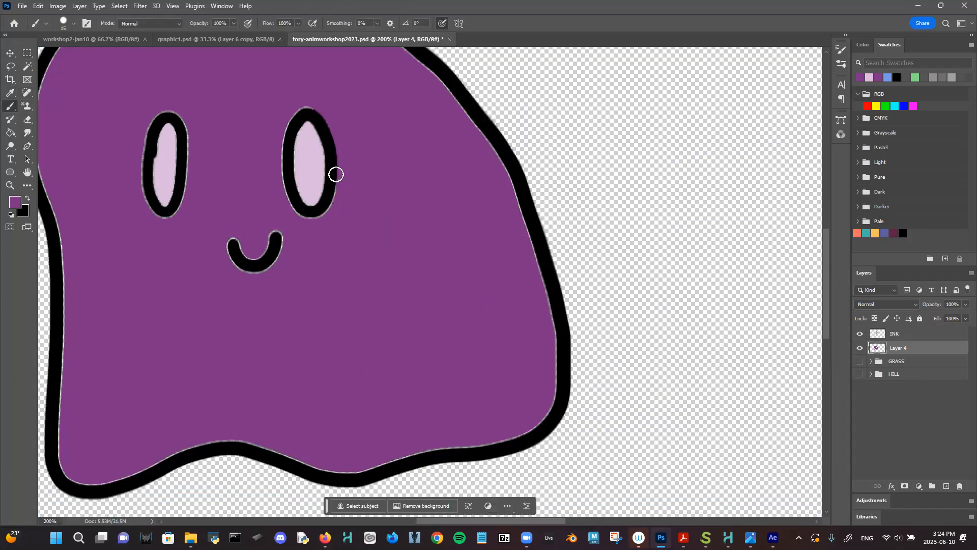
- Brush purple over the pale fringe around the eyes, smile, and left and right outlines
mouse_move(314, 223)
left_mouse_down()
mouse_move(279, 183)
mouse_move(272, 133)
mouse_move(283, 174)
mouse_move(287, 112)
mouse_move(317, 87)
left_mouse_up()
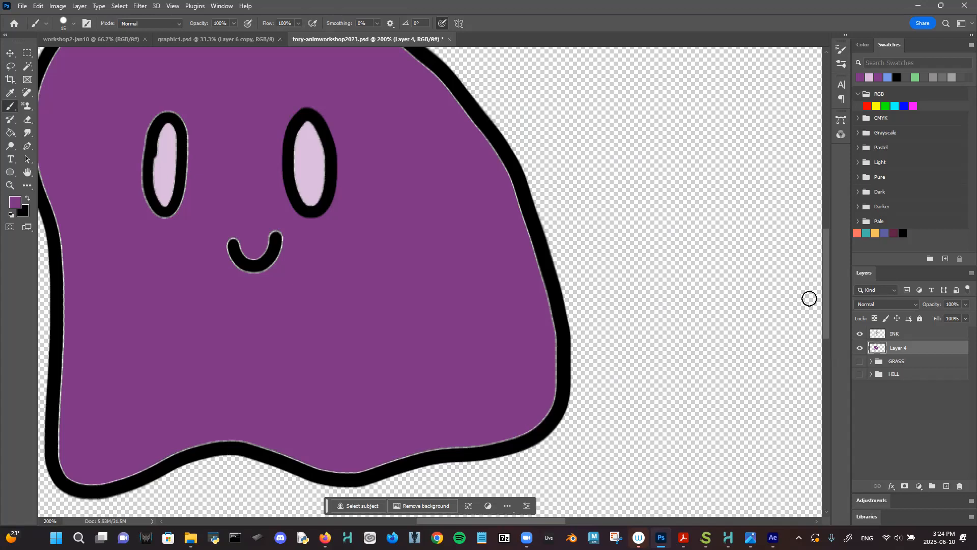
left_click(860, 348)
left_click(859, 348)
mouse_move(264, 257)
left_mouse_down()
mouse_move(282, 239)
mouse_move(243, 269)
mouse_move(226, 248)
mouse_move(233, 236)
mouse_move(274, 255)
left_mouse_up()
mouse_move(176, 123)
left_mouse_down()
mouse_move(185, 187)
mouse_move(164, 215)
mouse_move(144, 194)
mouse_move(142, 141)
mouse_move(149, 120)
mouse_move(187, 117)
left_mouse_up()
left_click_drag(255, 146, 325, 220)
mouse_move(195, 85)
left_mouse_down()
mouse_move(143, 114)
mouse_move(114, 165)
mouse_move(106, 209)
mouse_move(140, 366)
left_mouse_up()
left_click_drag(191, 168, 214, 20)
mouse_move(159, 211)
left_mouse_down()
mouse_move(156, 380)
mouse_move(170, 408)
mouse_move(242, 393)
mouse_move(215, 413)
mouse_move(290, 370)
mouse_move(315, 368)
mouse_move(438, 401)
mouse_move(622, 353)
mouse_move(614, 363)
mouse_move(635, 347)
mouse_move(645, 257)
mouse_move(601, 104)
mouse_move(613, 139)
left_mouse_up()
left_click_drag(569, 218, 554, 358)
mouse_move(587, 199)
left_mouse_down()
mouse_move(557, 190)
mouse_move(590, 251)
mouse_move(534, 176)
mouse_move(486, 133)
mouse_move(523, 173)
mouse_move(510, 144)
mouse_move(538, 171)
mouse_move(444, 99)
mouse_move(264, 72)
mouse_move(217, 81)
mouse_move(209, 111)
left_mouse_up()
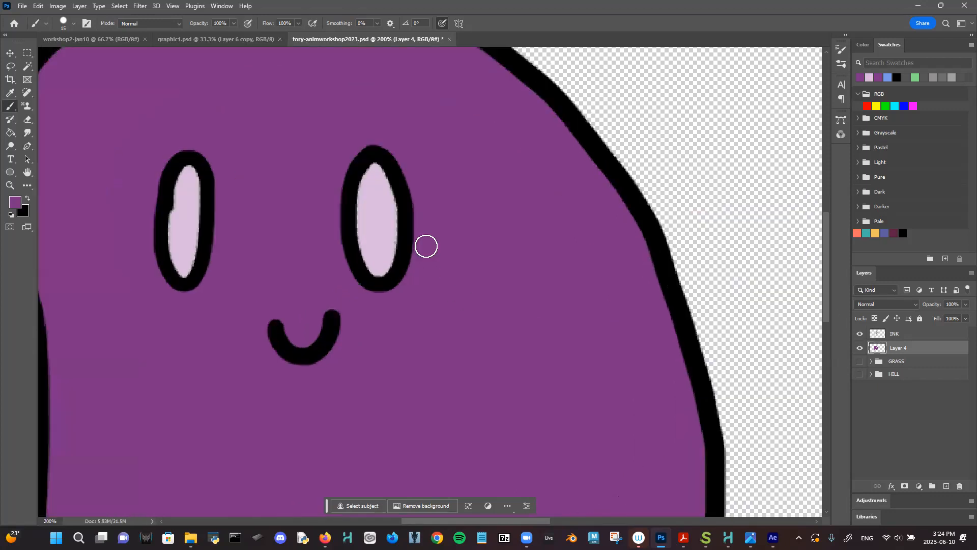
scroll(426, 246, "up", 4)
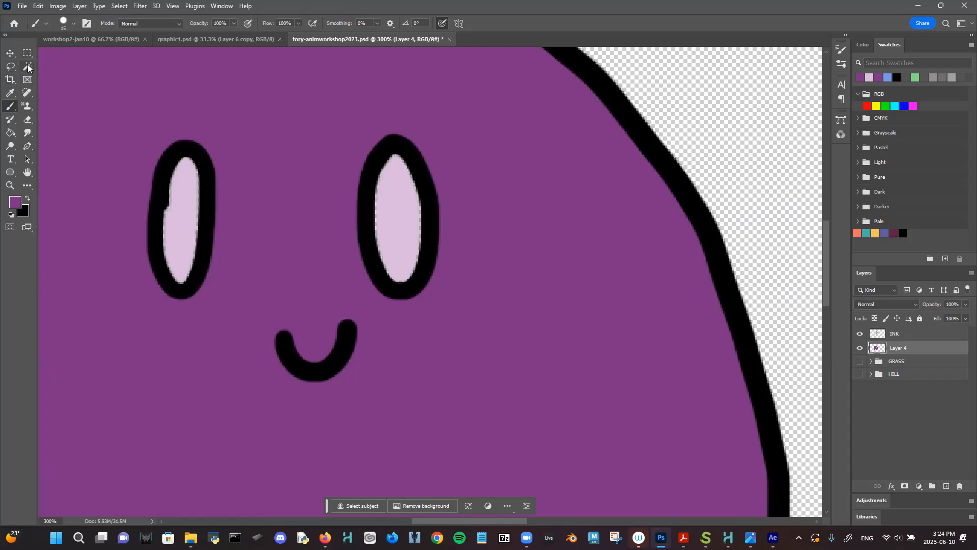
- Eyedrop the eye's light pink and brush over both eye interiors to clean them up
left_click(28, 67)
left_click(11, 93)
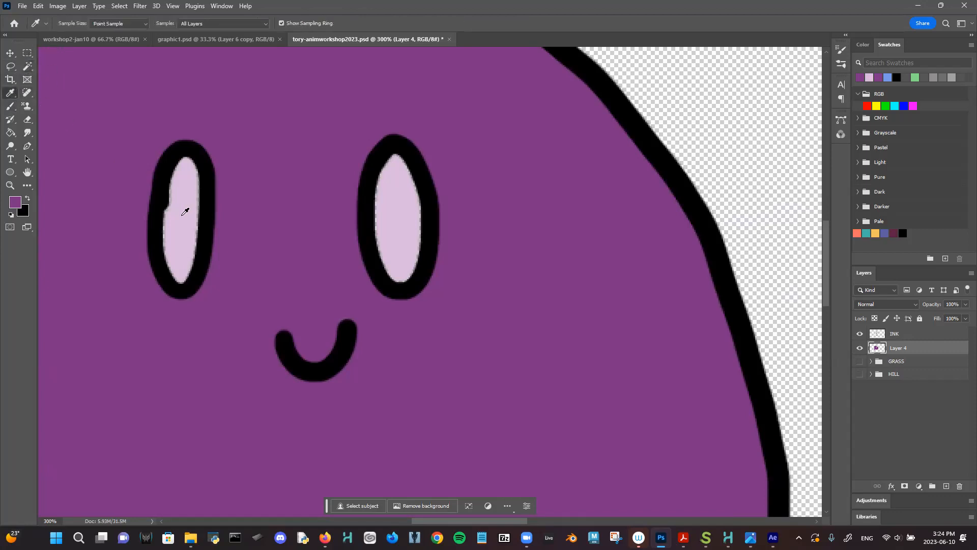
left_click(195, 213)
key("b")
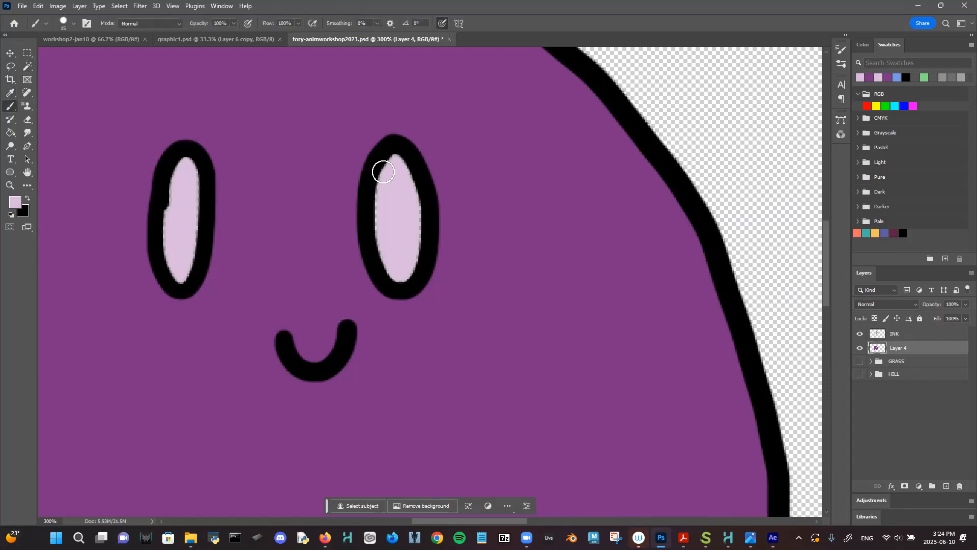
mouse_move(380, 214)
left_mouse_down()
mouse_move(393, 275)
mouse_move(406, 277)
mouse_move(416, 215)
mouse_move(396, 160)
mouse_move(416, 210)
left_mouse_up()
mouse_move(192, 157)
left_mouse_down()
mouse_move(169, 182)
mouse_move(162, 241)
mouse_move(176, 278)
mouse_move(188, 263)
mouse_move(194, 205)
mouse_move(196, 248)
mouse_move(193, 168)
left_mouse_up()
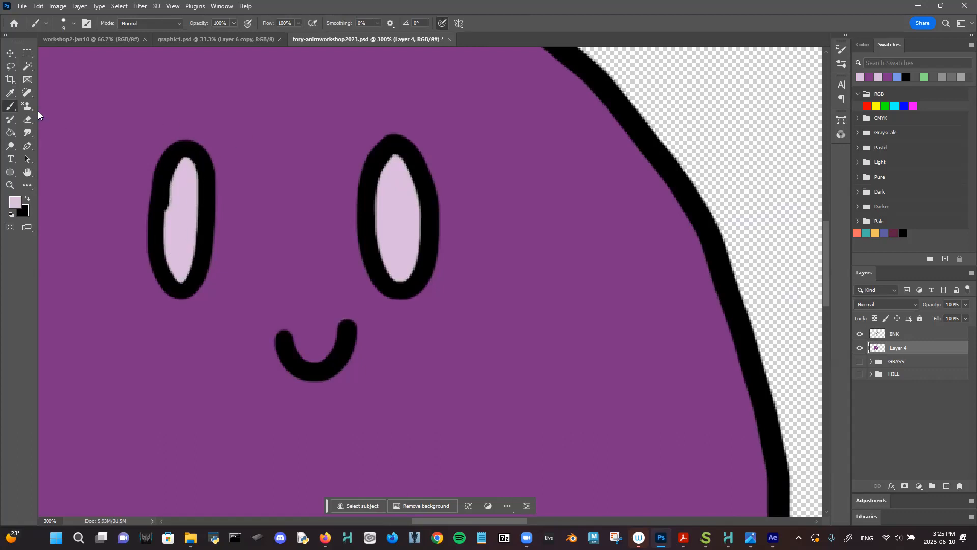
left_click(11, 94)
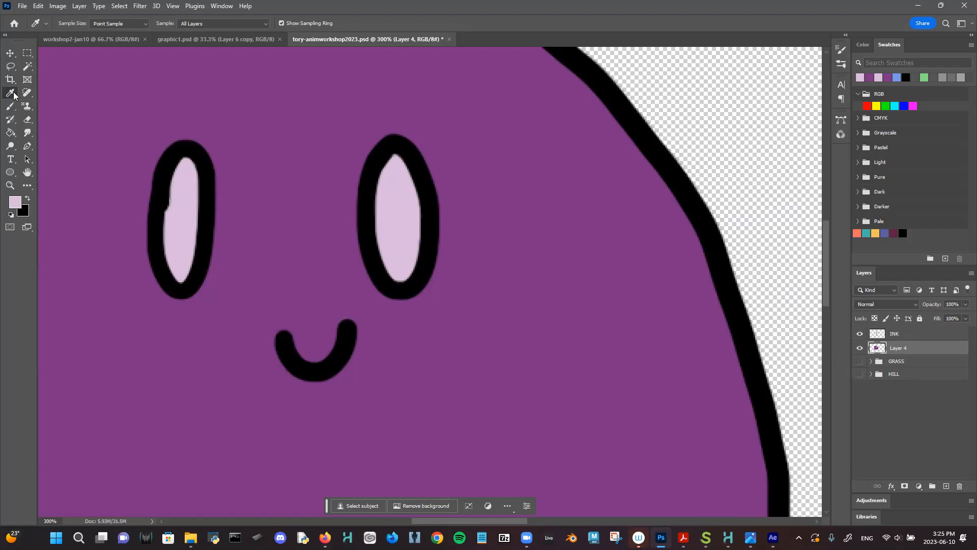
left_click(493, 195)
left_click(403, 206)
key("ctrl+minus")
key("ctrl+minus")
key("ctrl+minus")
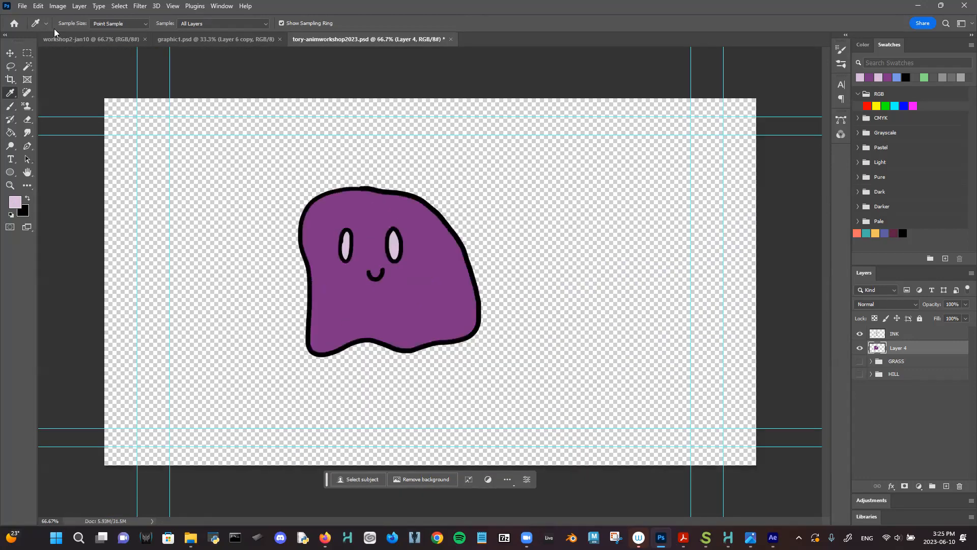
- Quick Export the ghost drawing as a PNG named 'hi' into tory-workshop2023
left_click(20, 7)
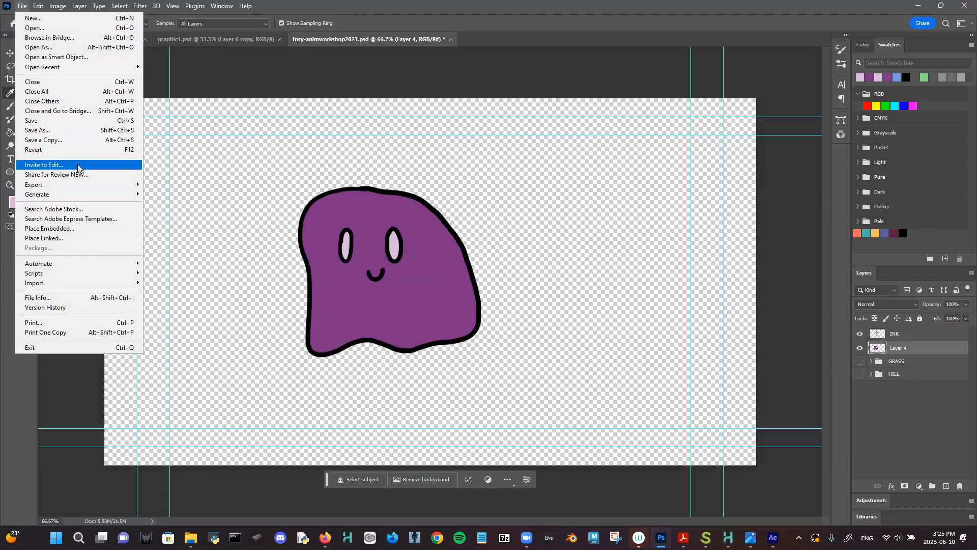
mouse_move(85, 187)
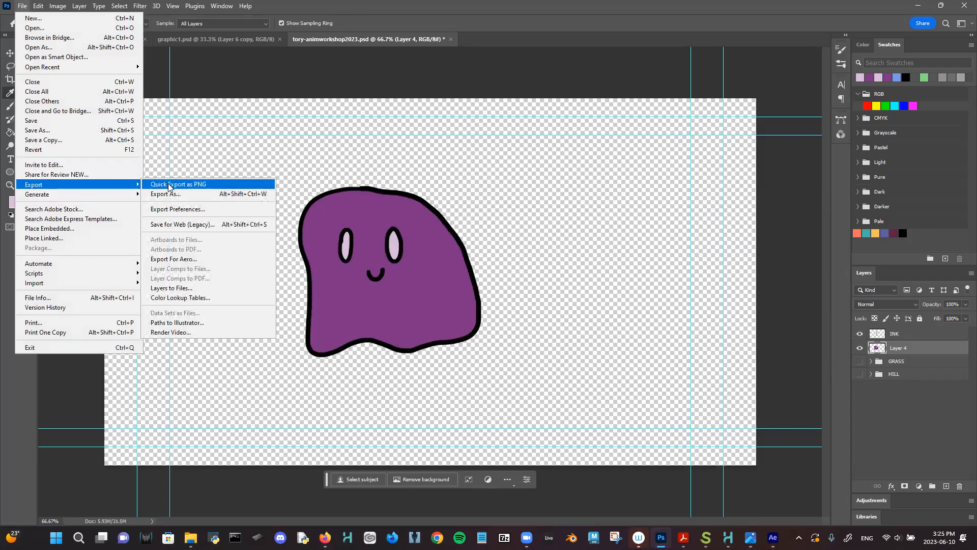
left_click(168, 185)
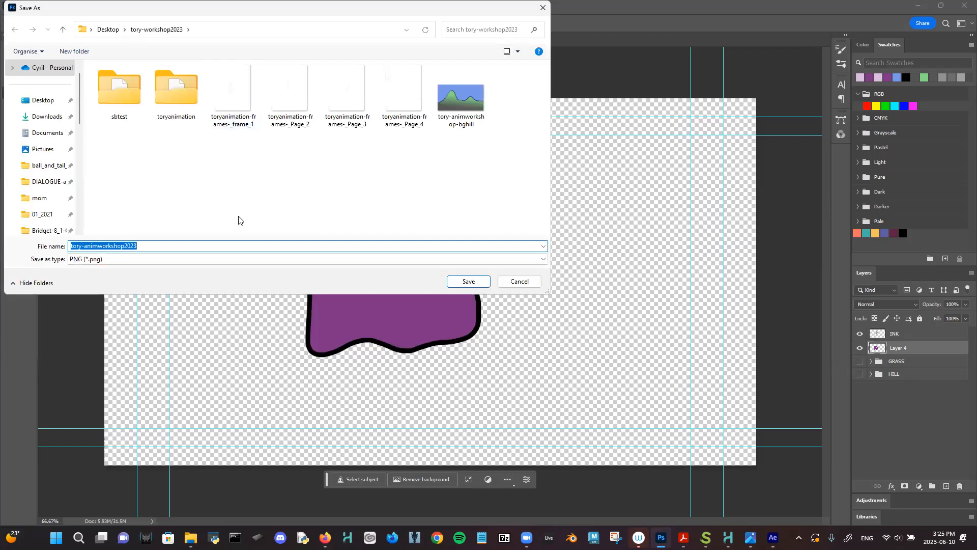
type("hilarey-animation-frame1")
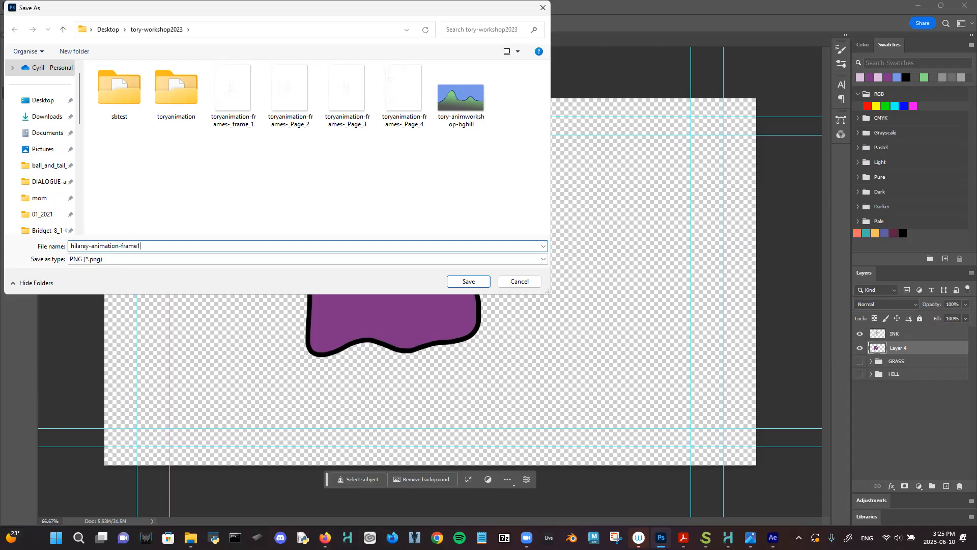
left_click(460, 280)
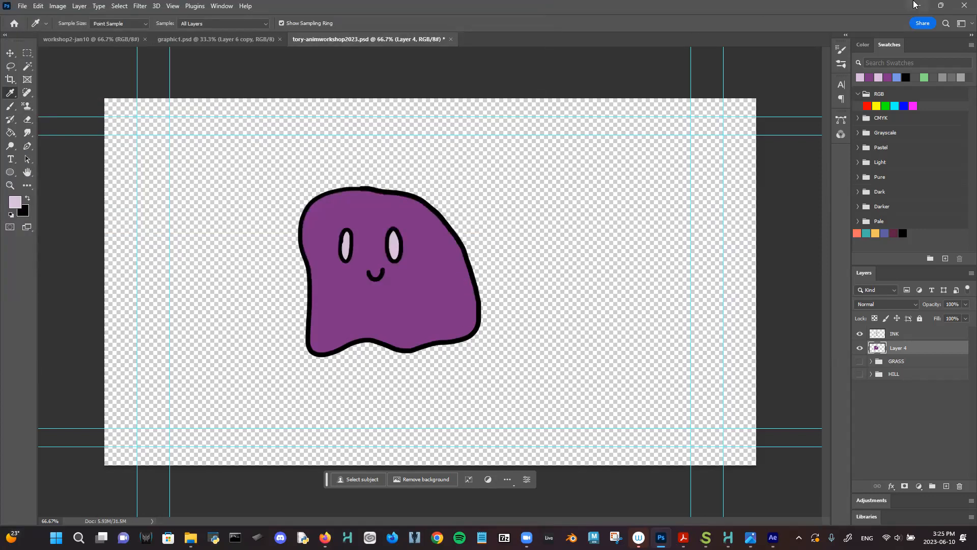
- Hide the pink square layer and import the ghost frame1 PNG as a new 1920x1080 composition
left_click(916, 5)
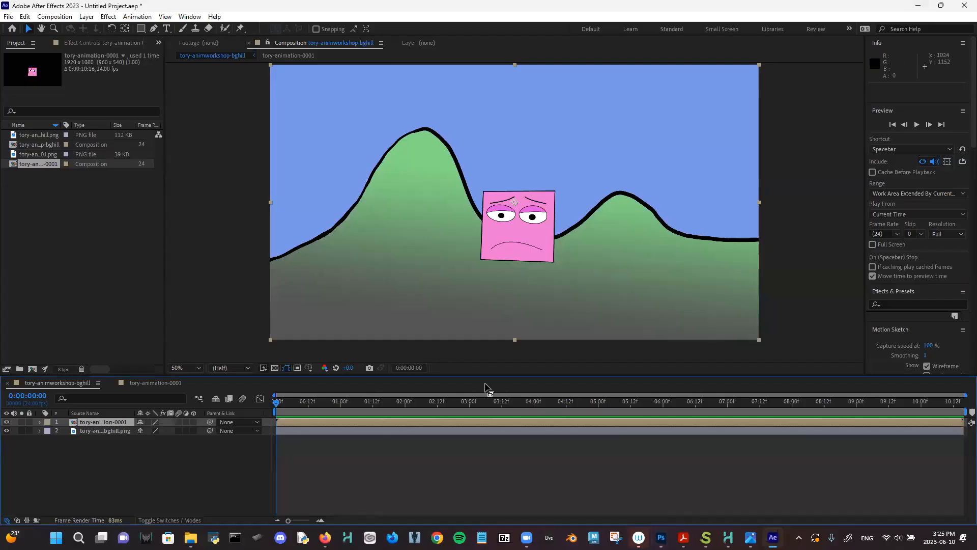
left_click(6, 422)
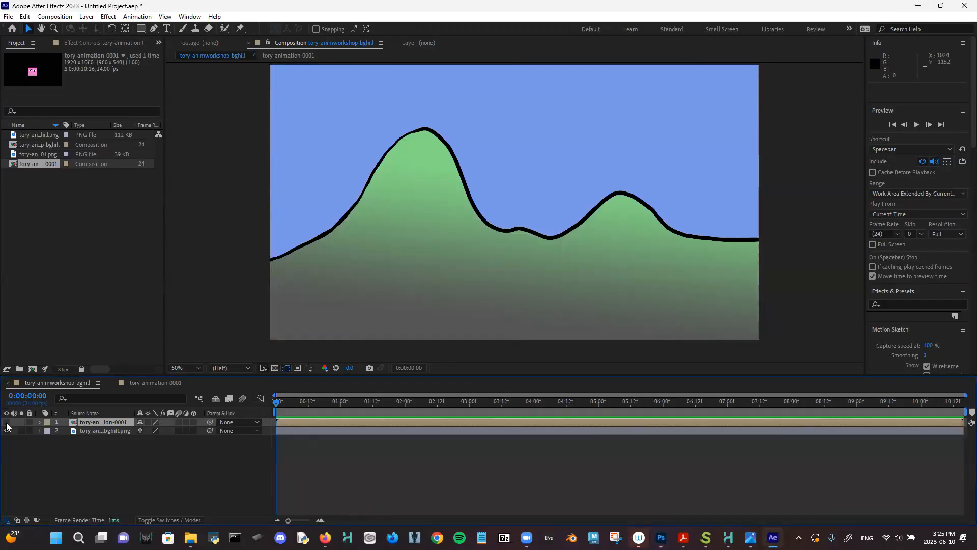
left_click(8, 18)
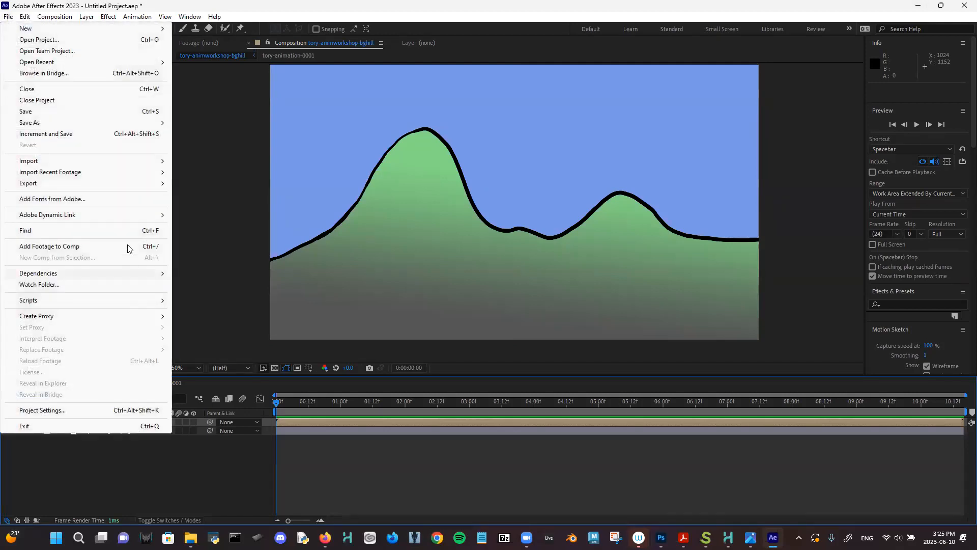
mouse_move(77, 160)
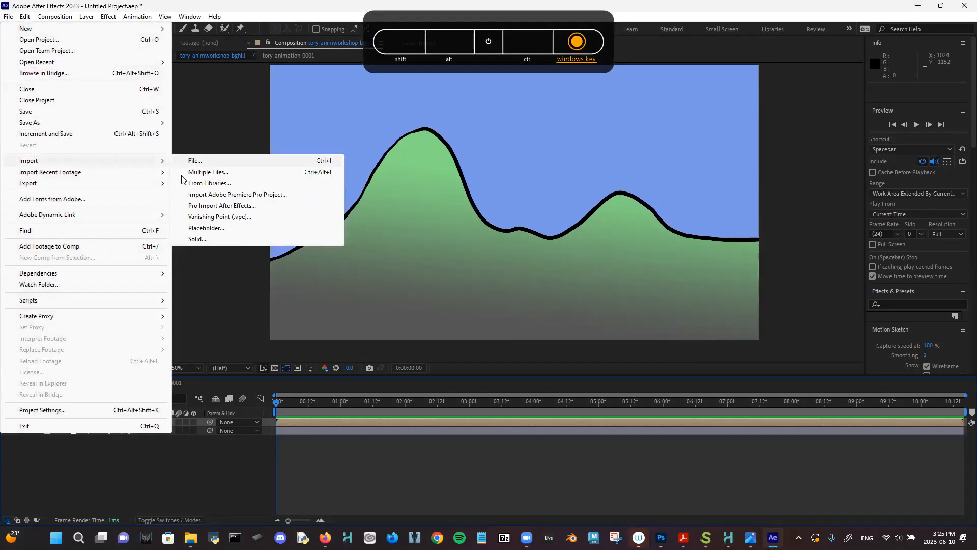
left_click(219, 163)
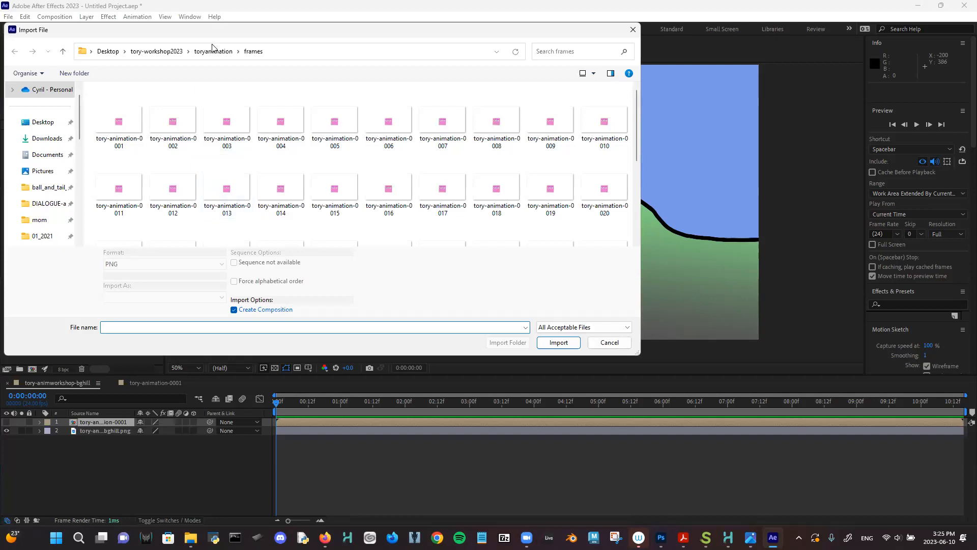
left_click(164, 52)
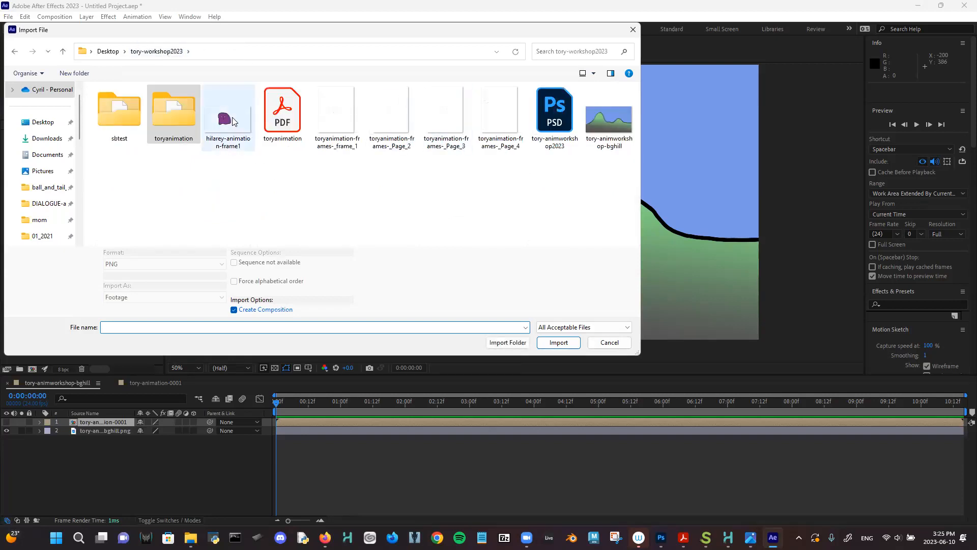
key("super")
key("super")
key("super")
key("super")
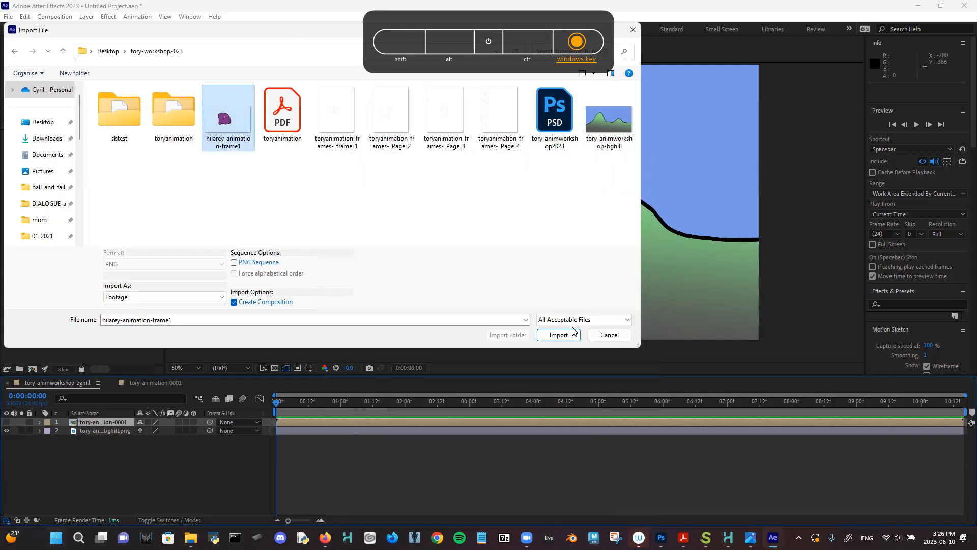
key("super")
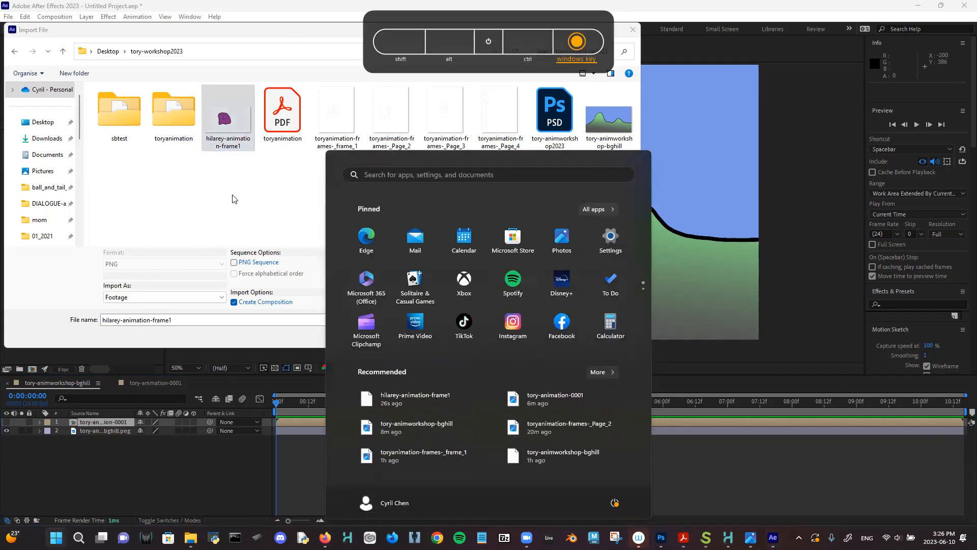
key("super")
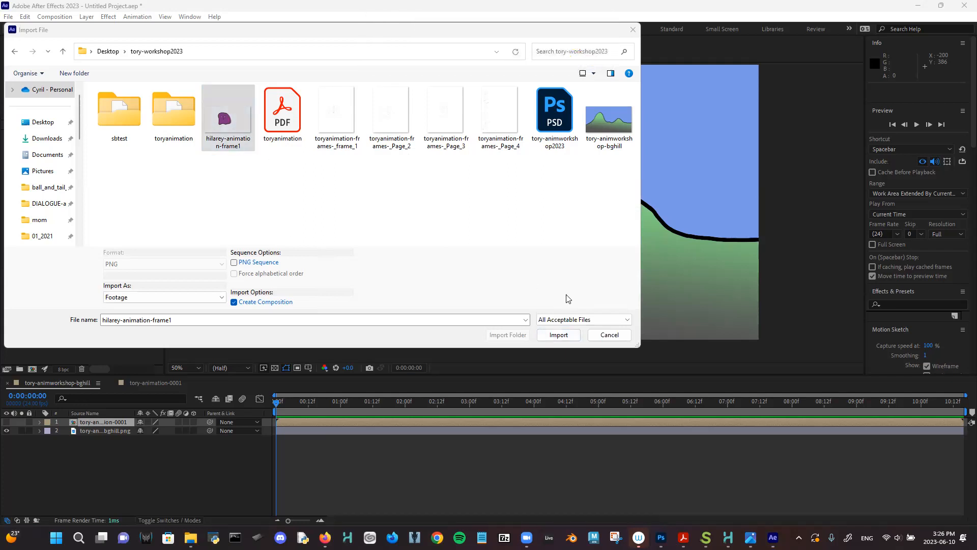
left_click(558, 334)
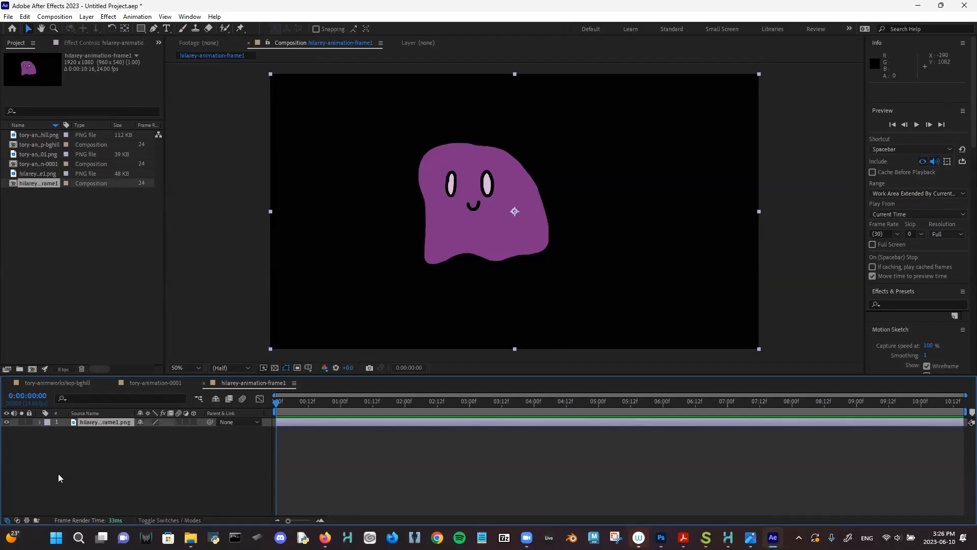
- Open the tory-animworkshop-bghill comp and add the hilarey-animation-frame1 comp as its top layer
left_click(49, 147)
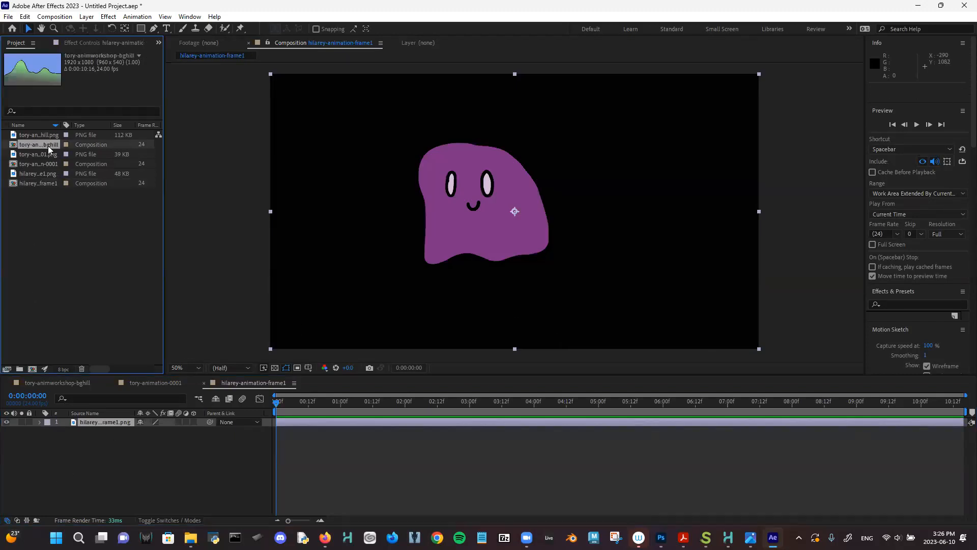
double_click(32, 148)
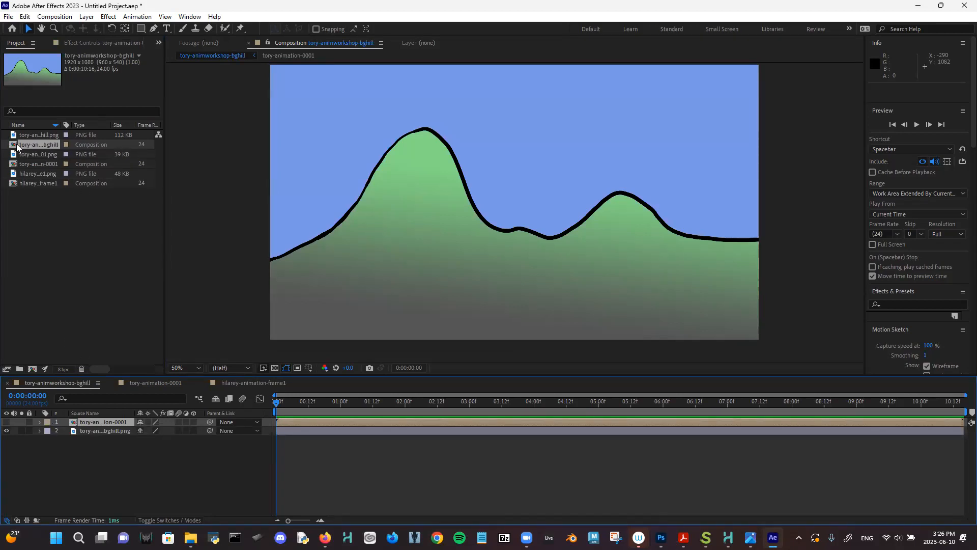
left_click_drag(33, 187, 78, 421)
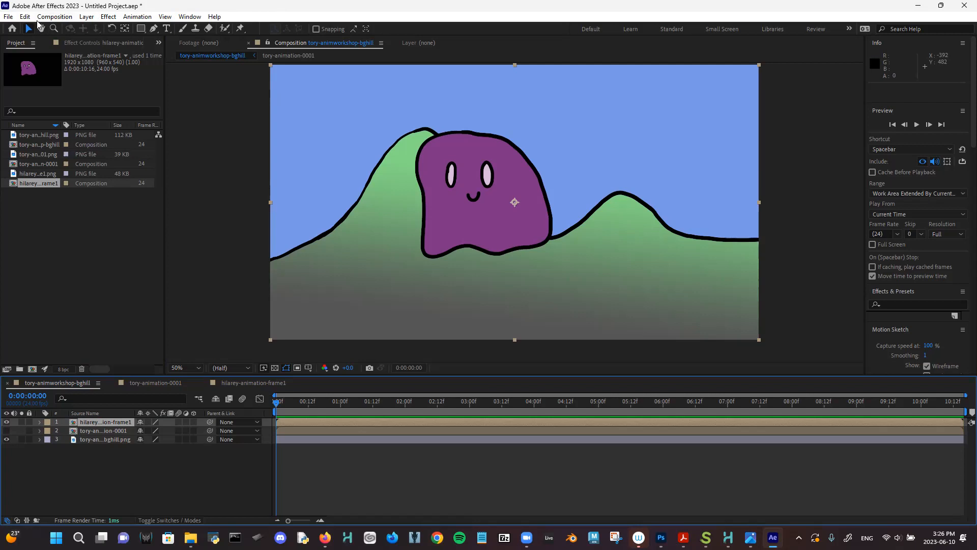
- Bring up the ghost layer's floating transform Properties panel and reposition it
key("ctrl+t")
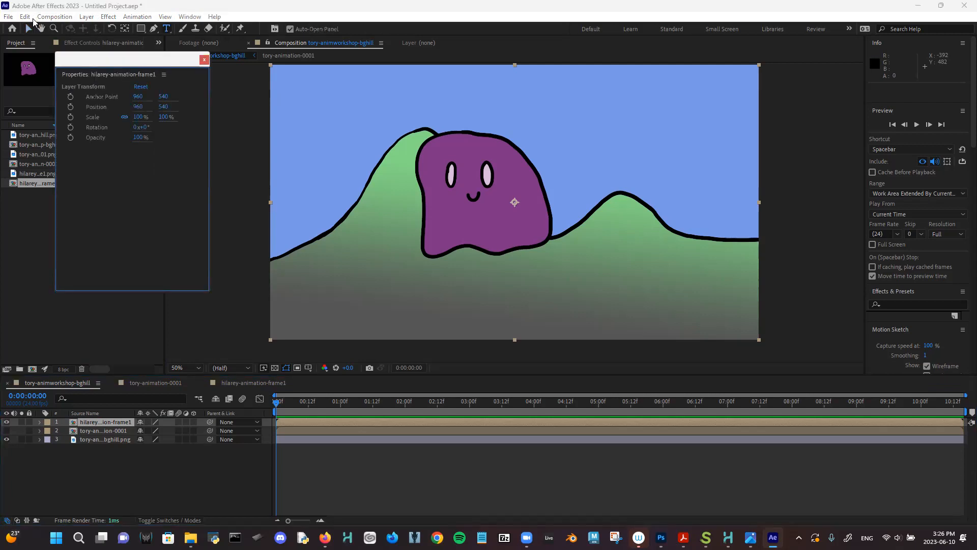
left_click(29, 29)
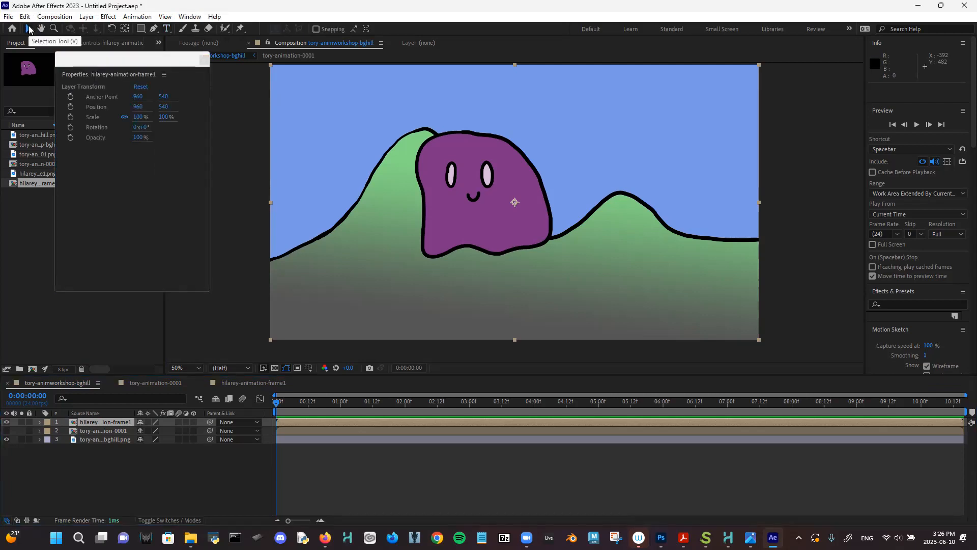
left_click(100, 423)
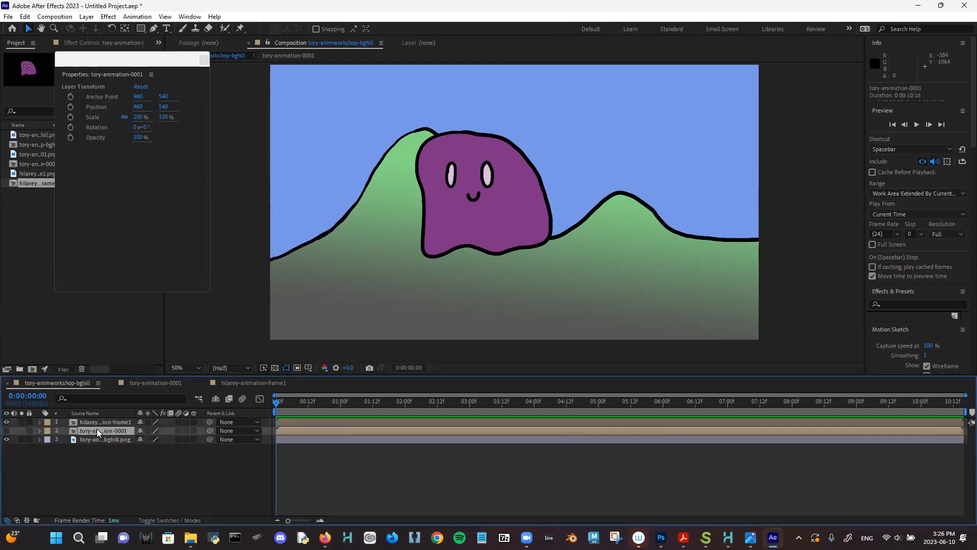
left_click(204, 59)
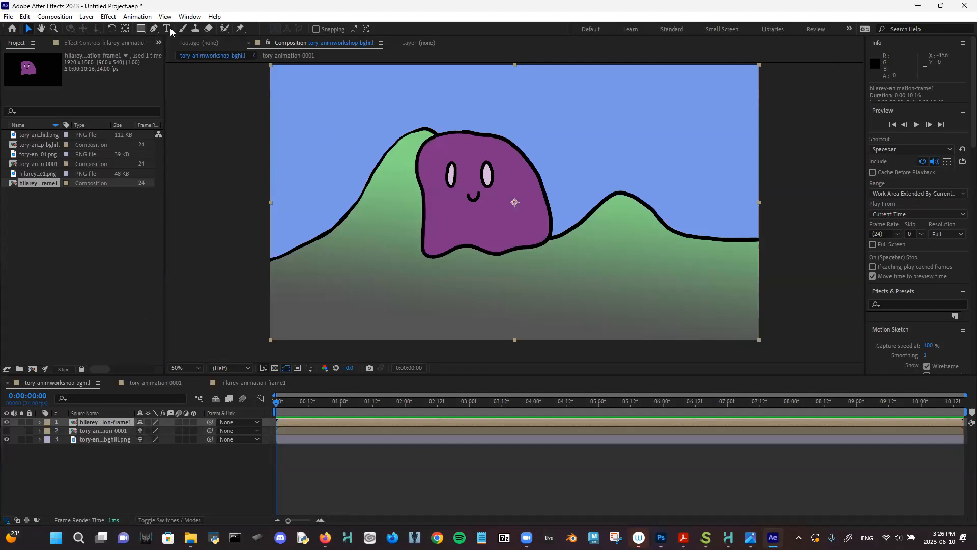
key("ctrl+t")
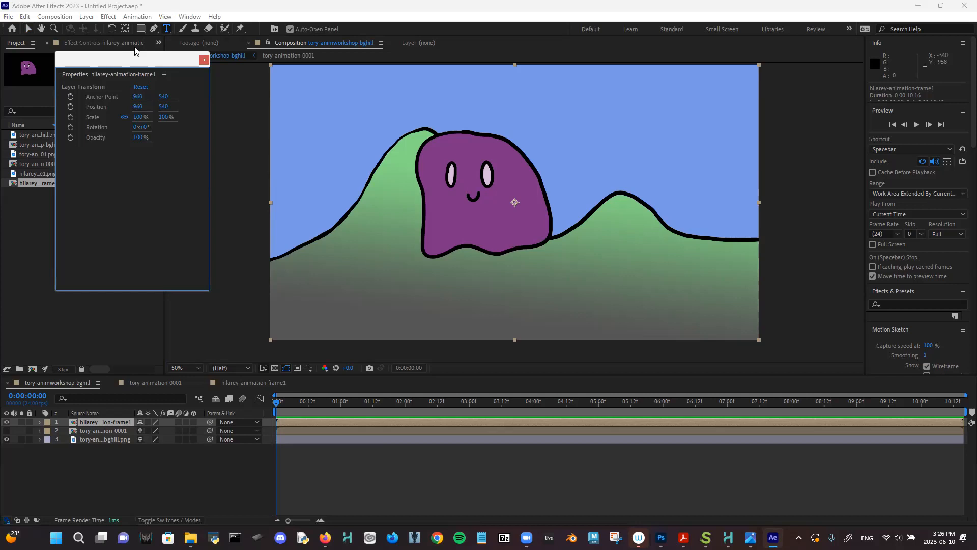
left_click_drag(135, 62, 143, 77)
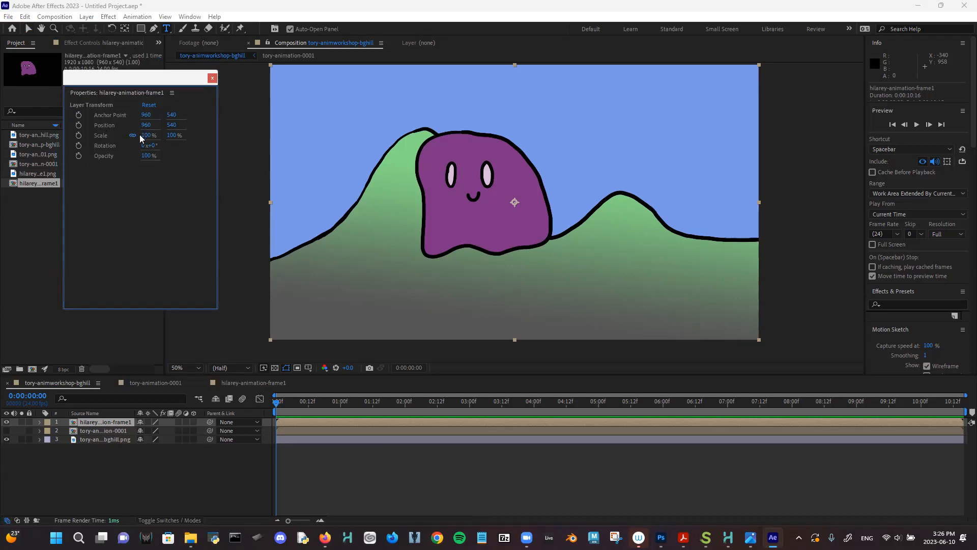
left_click_drag(138, 79, 153, 94)
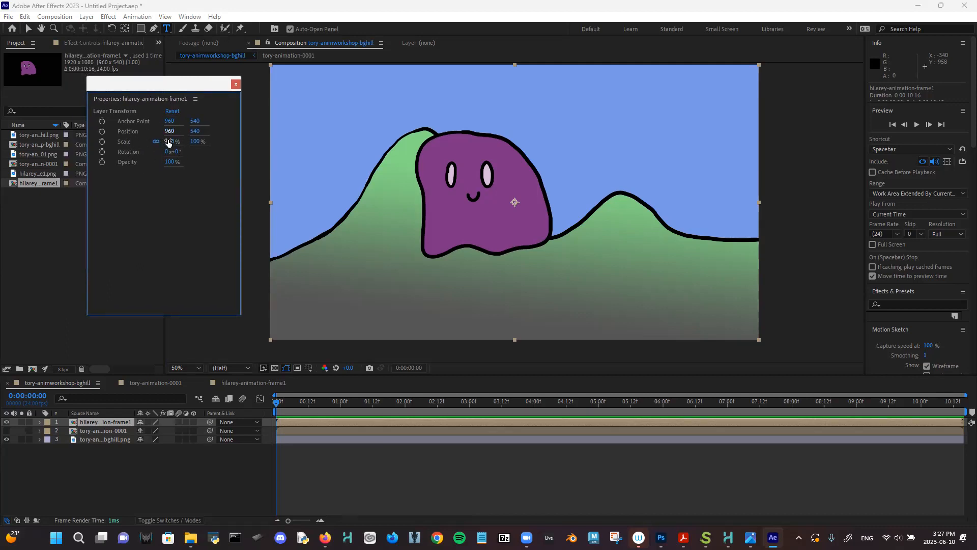
- Scale the ghost to 69% and move it down-left to position 737, 742
left_click_drag(169, 144, 167, 154)
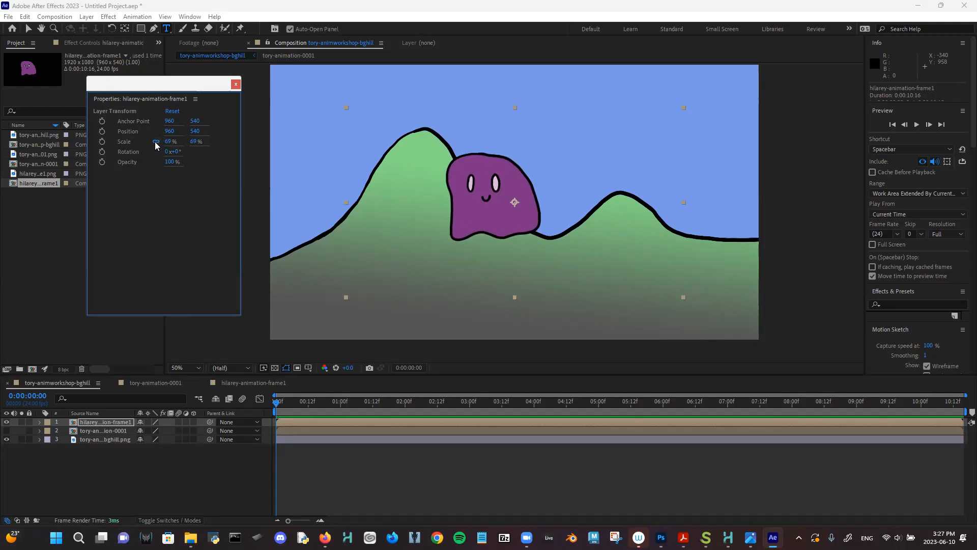
left_click(156, 142)
left_click_drag(159, 132, 126, 132)
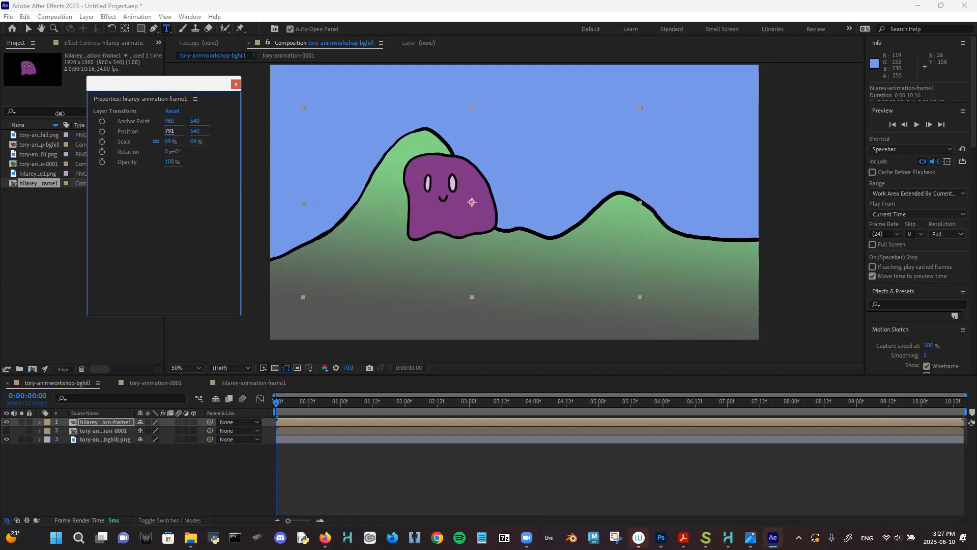
left_click_drag(195, 131, 203, 196)
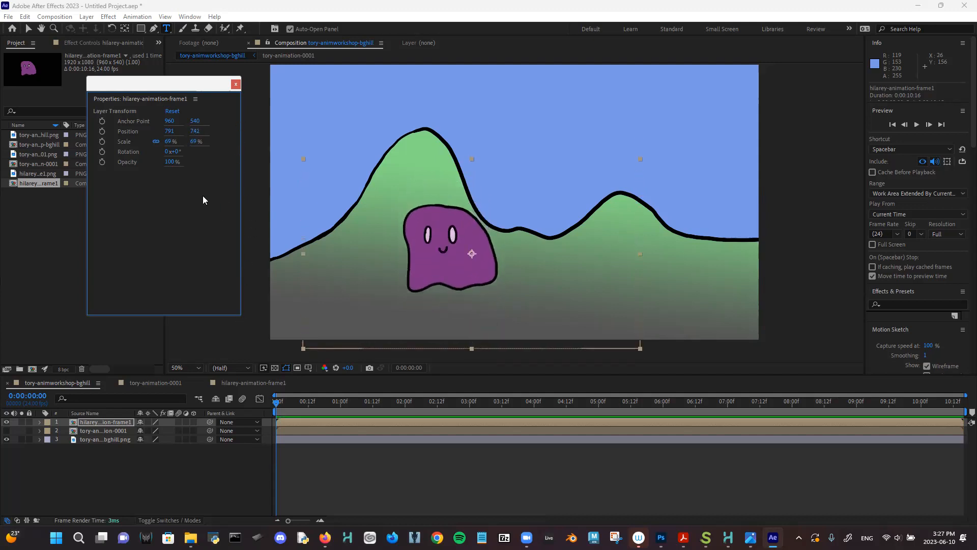
mouse_move(171, 133)
left_mouse_down()
mouse_move(175, 169)
mouse_move(149, 132)
mouse_move(163, 139)
left_mouse_up()
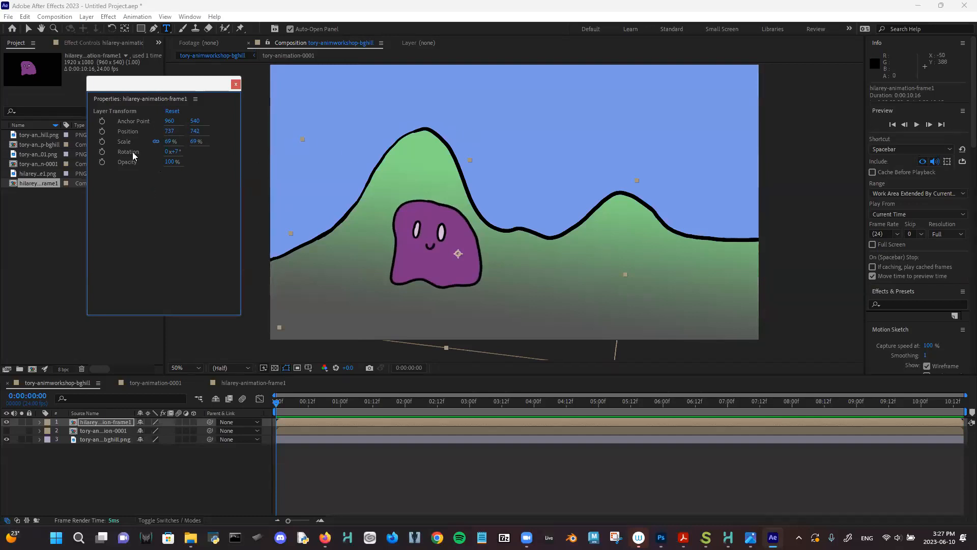
- Set starting keyframes on the ghost's Position, Scale and Rotation at 0:00
left_click(102, 132)
left_click(103, 141)
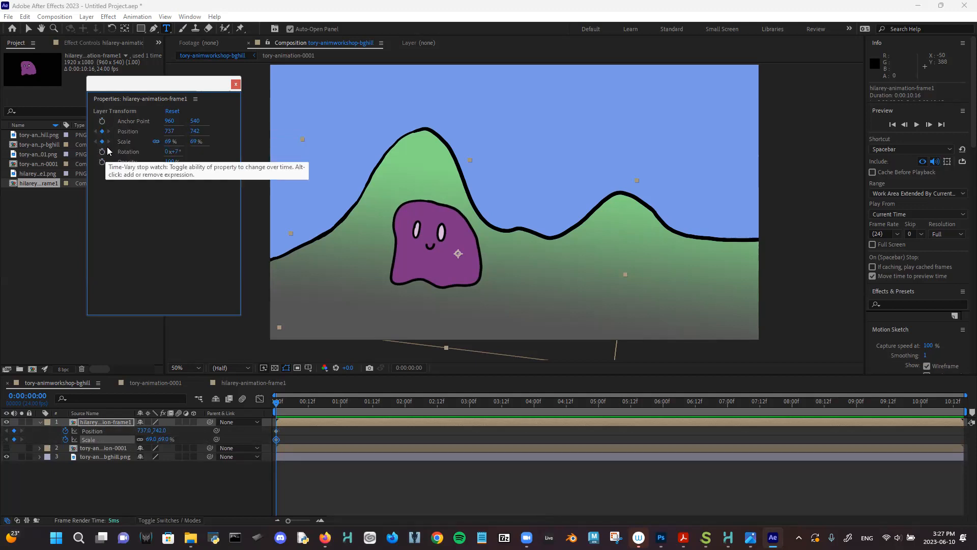
left_click(102, 153)
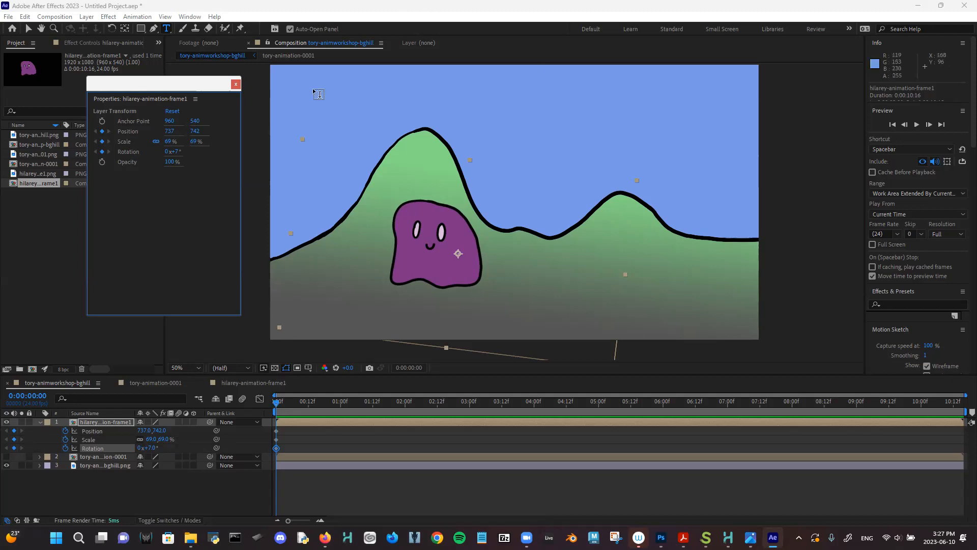
- Place three puppet pins on the ghost: top of head, lower-left edge and right edge
left_click(240, 31)
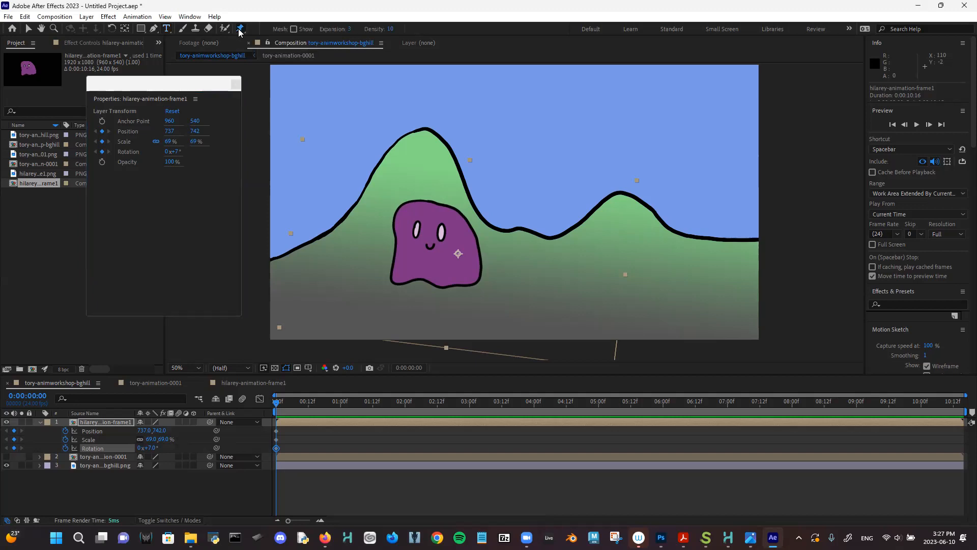
left_click(434, 205)
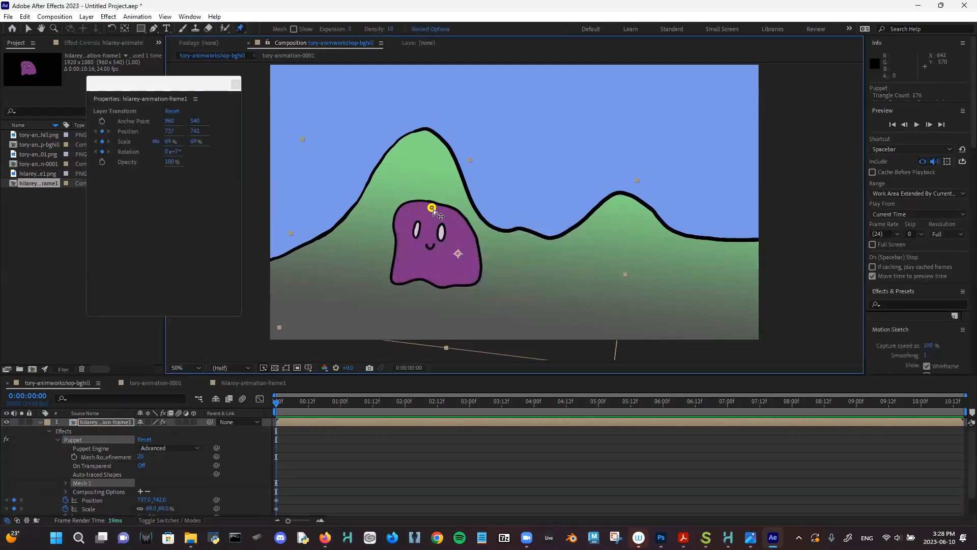
left_click(397, 261)
left_click(473, 264)
- Add a Position keyframe at 6:20 moving the ghost up-right to 1400, 380, then preview
left_click(294, 405)
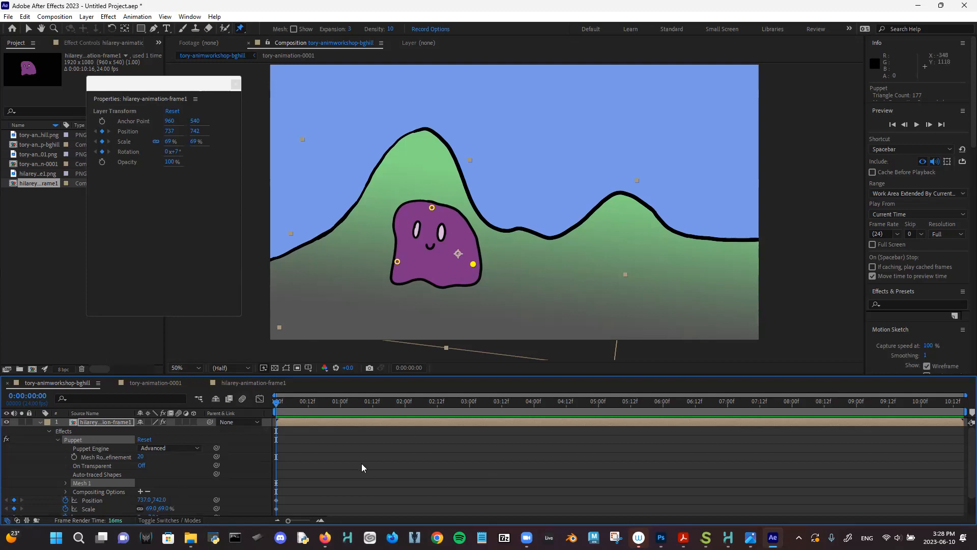
left_click_drag(313, 406, 505, 463)
left_click_drag(606, 455, 275, 412)
left_click_drag(319, 402, 715, 500)
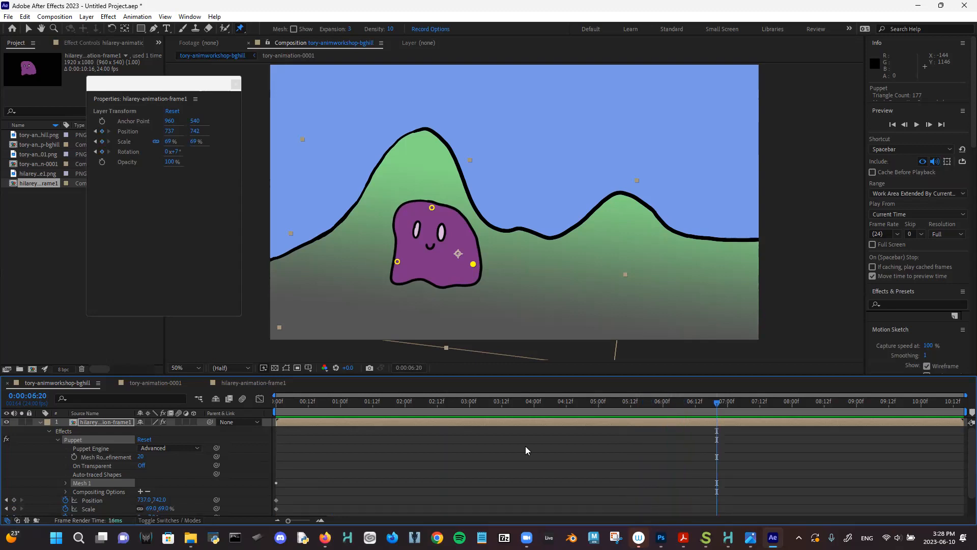
left_click_drag(144, 500, 331, 500)
left_click_drag(162, 499, 147, 332)
left_click_drag(677, 403, 149, 305)
key("space")
key("space")
- Move the end Position keyframe from 6:20 to 3:22, then return to 0:00
left_click(246, 448)
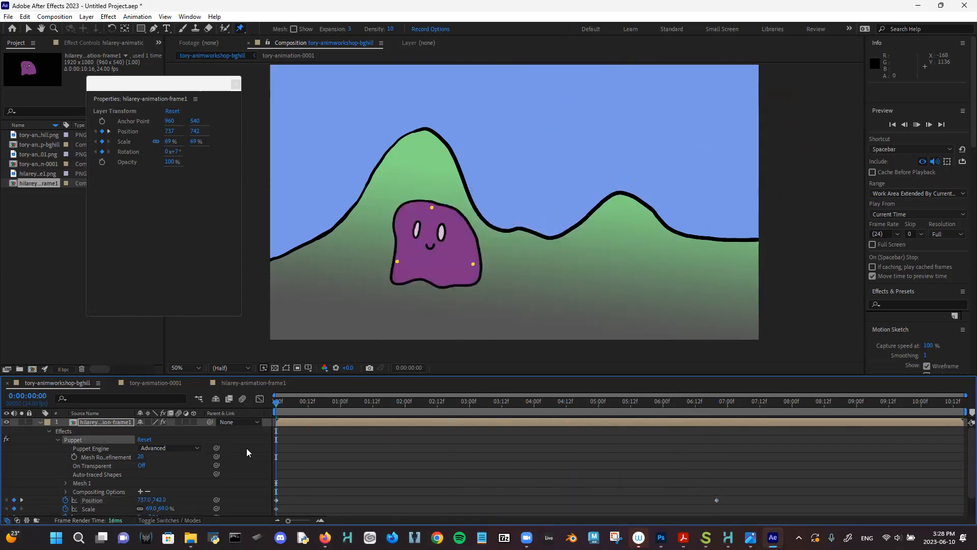
key("space")
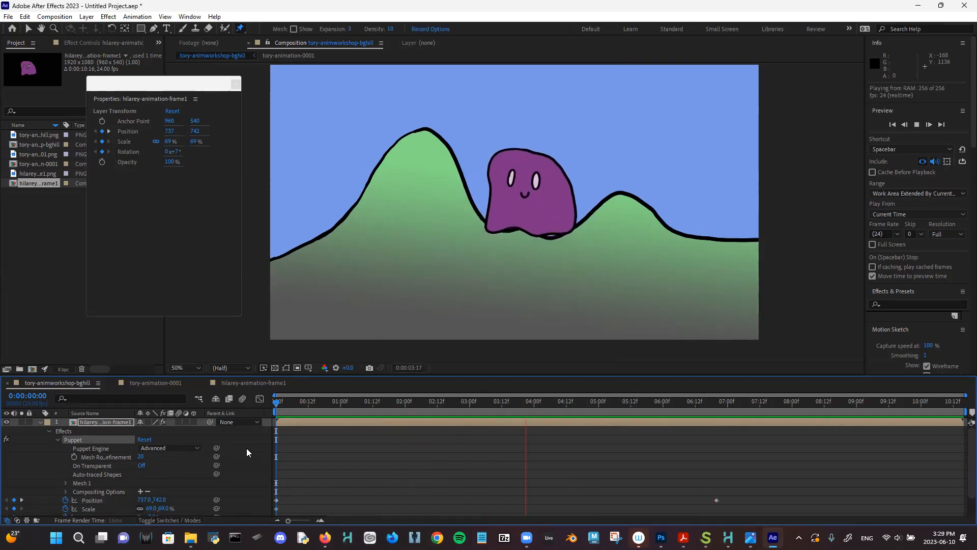
key("space")
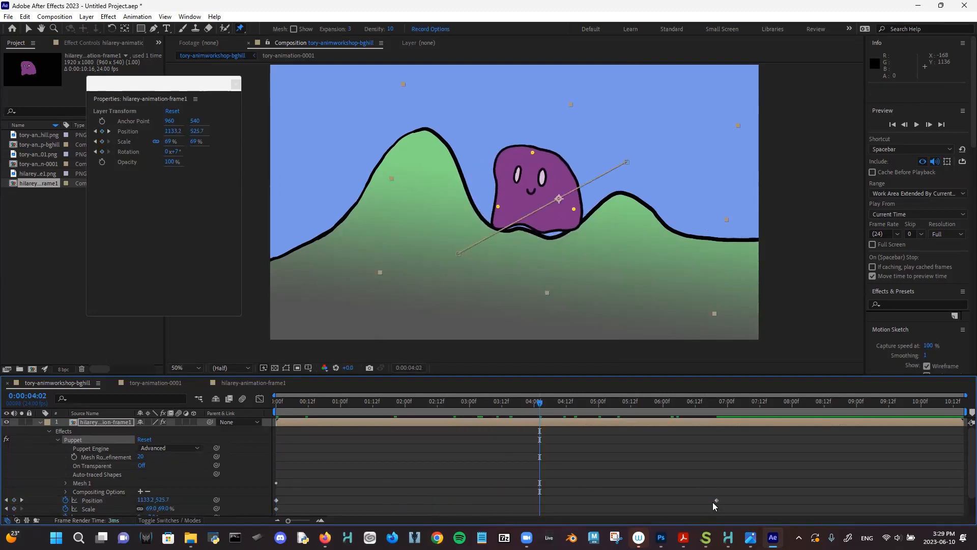
left_click_drag(715, 499, 525, 485)
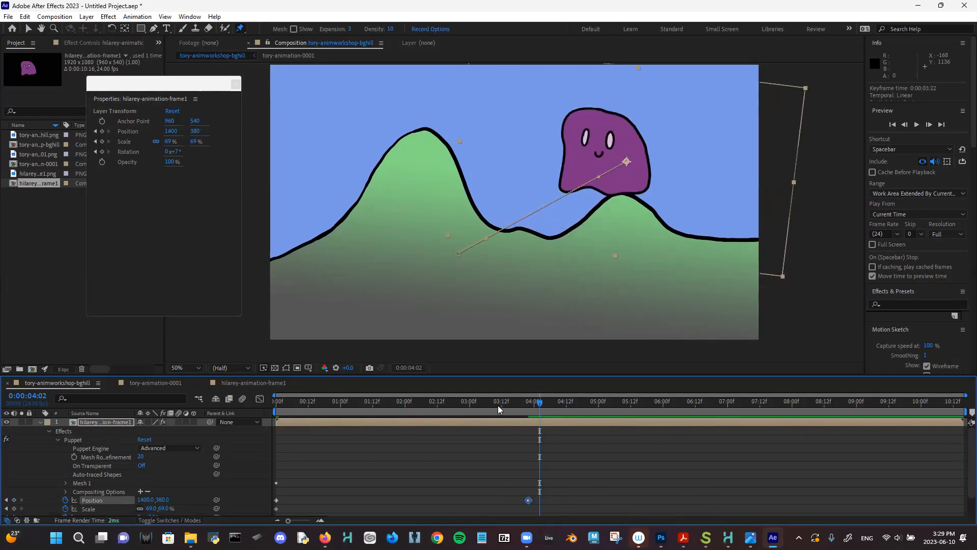
left_click_drag(497, 405, 383, 405)
key("Home")
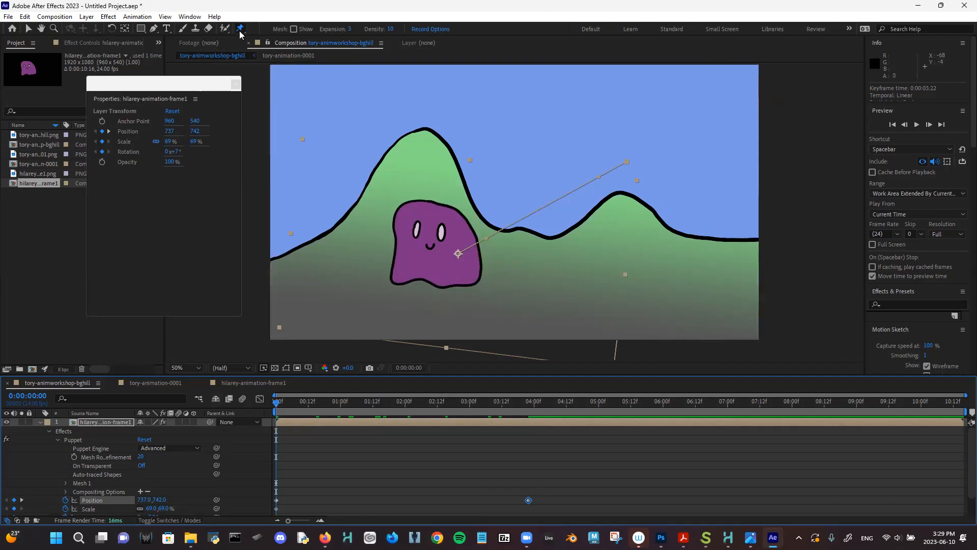
- Add a middle Position keyframe at 1:20 placing the ghost at 1022.3, 579.6, then preview
left_click(29, 29)
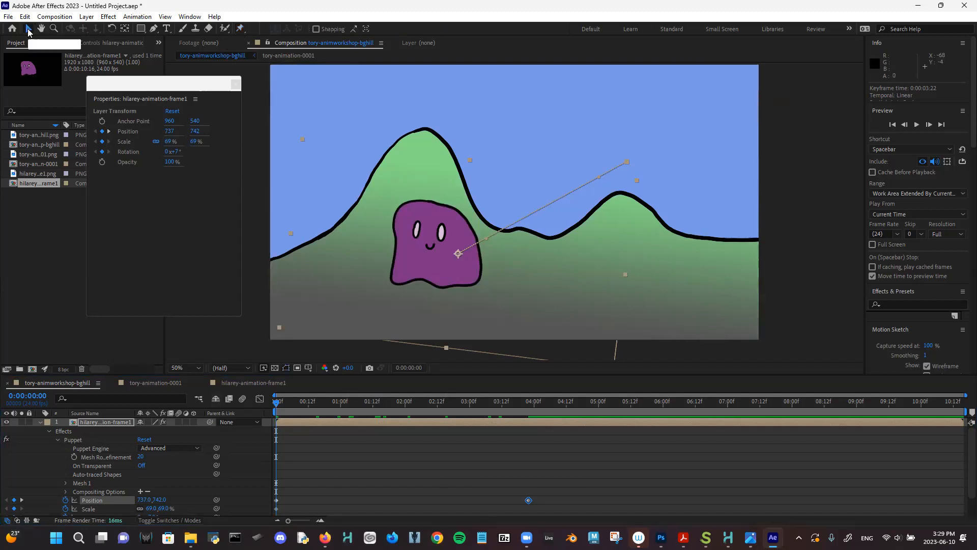
left_click(111, 499)
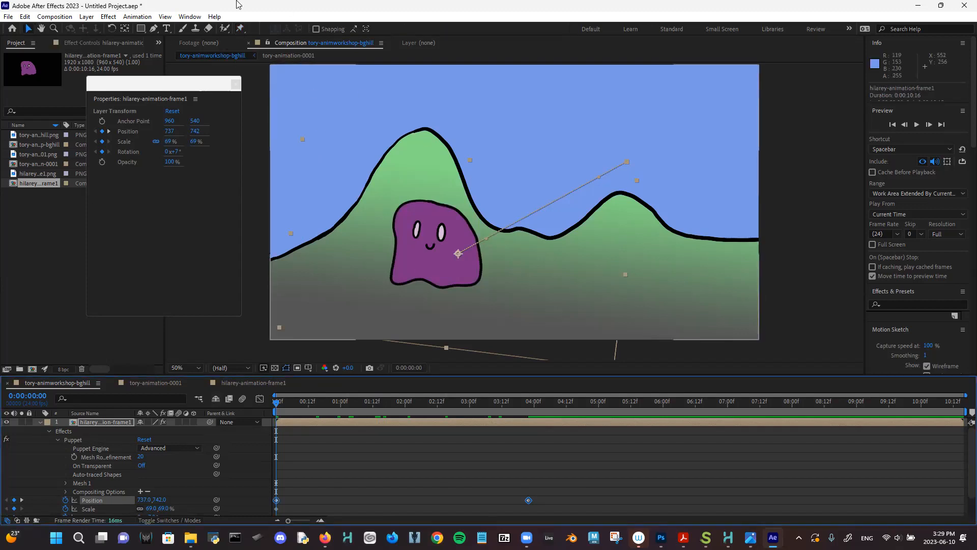
left_click(240, 29)
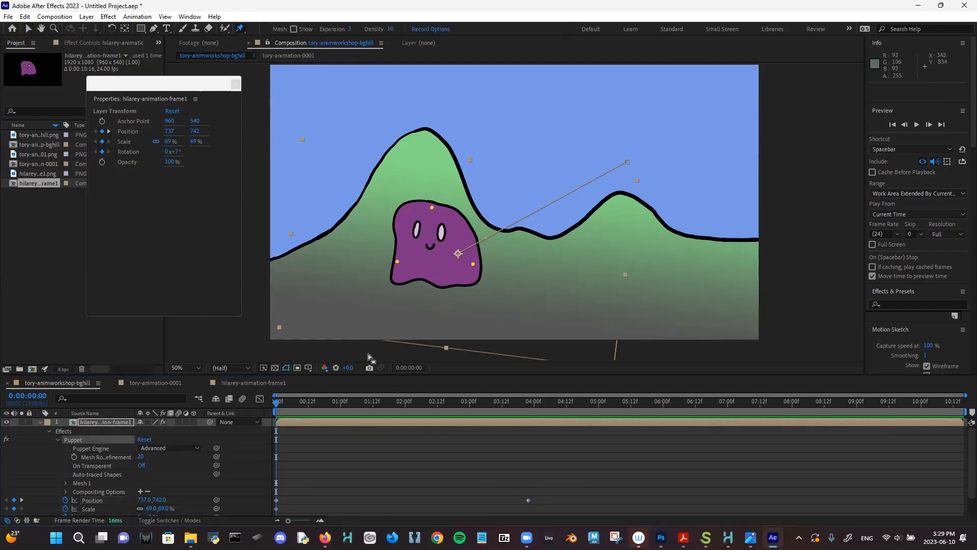
left_click_drag(344, 403, 457, 449)
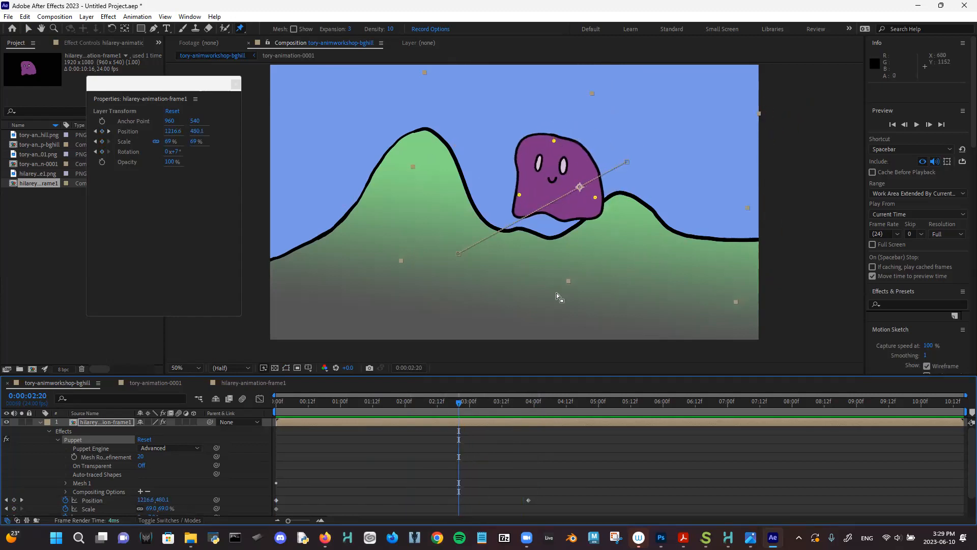
left_click_drag(400, 404, 395, 440)
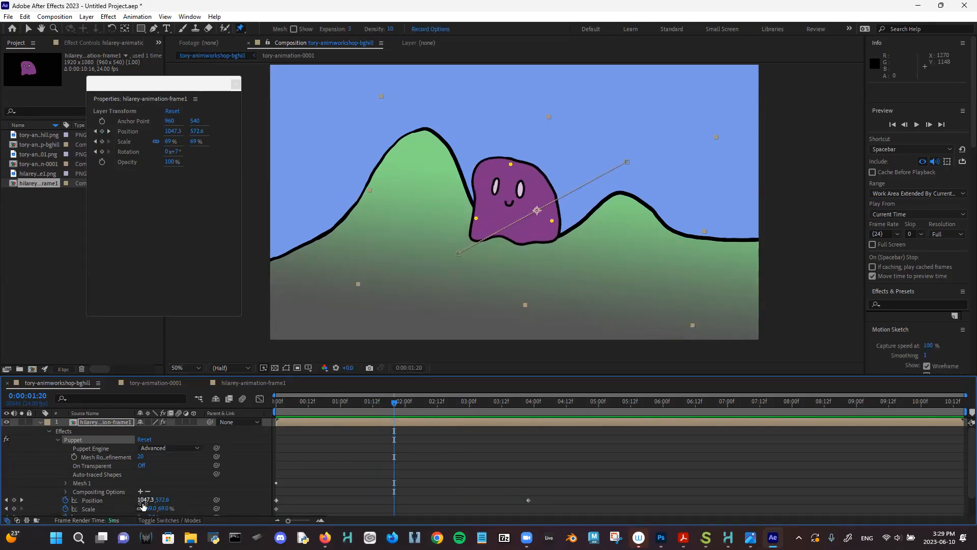
left_click_drag(142, 504, 173, 492)
left_click_drag(367, 401, 269, 392)
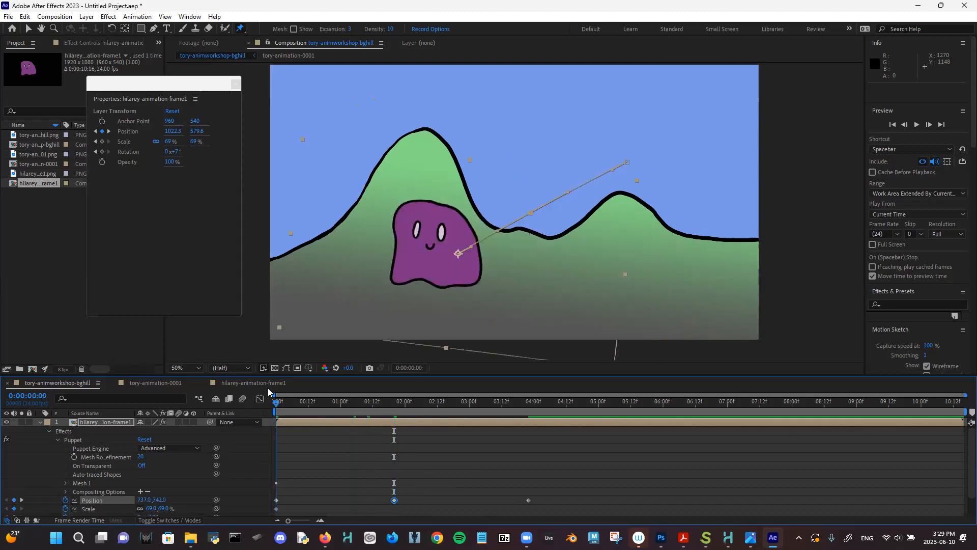
key("space")
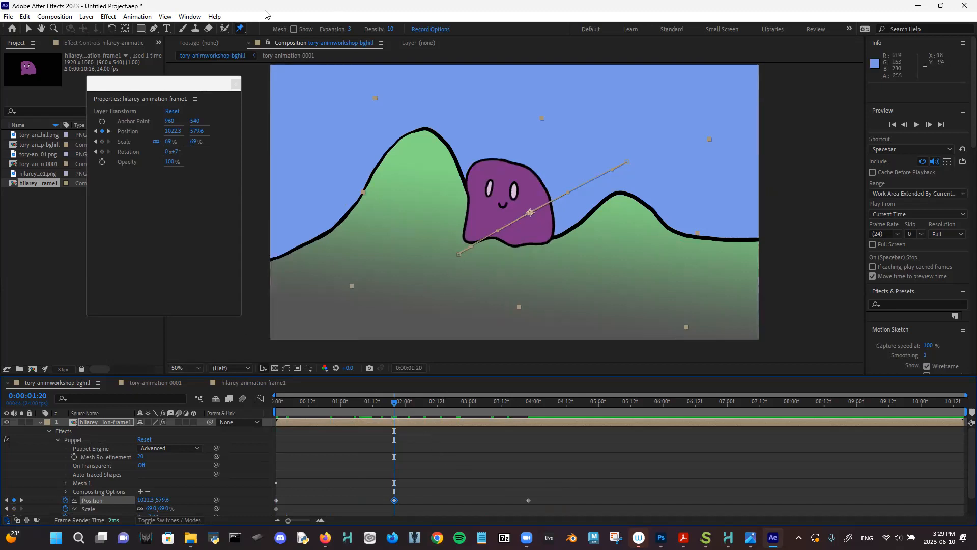
- Select the middle Position keyframe and show the Puppet effect's pins for posing
left_click(99, 500)
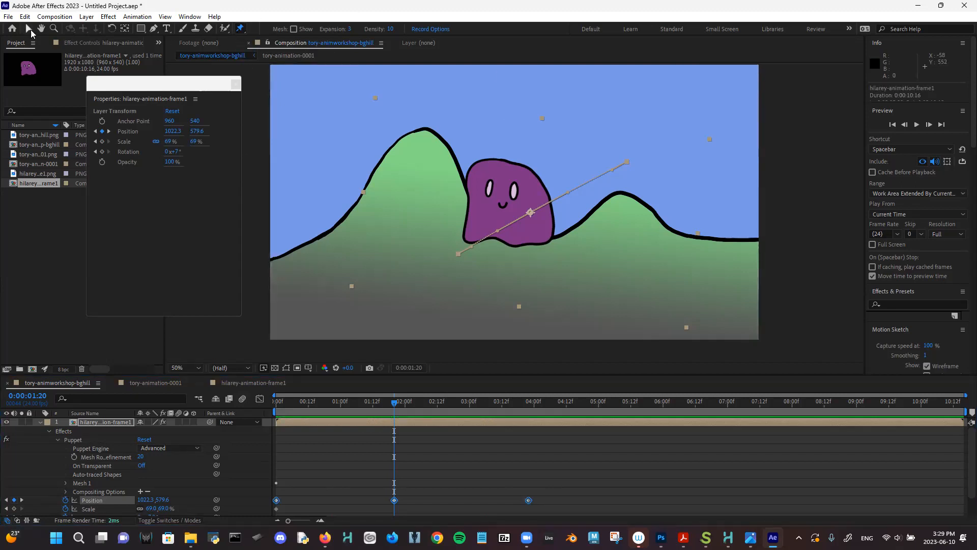
left_click(29, 29)
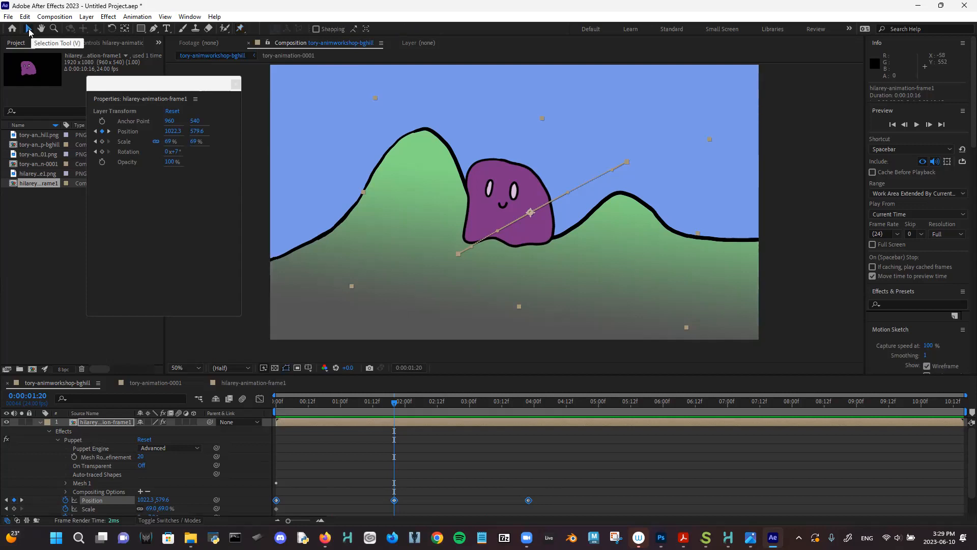
left_click(489, 164)
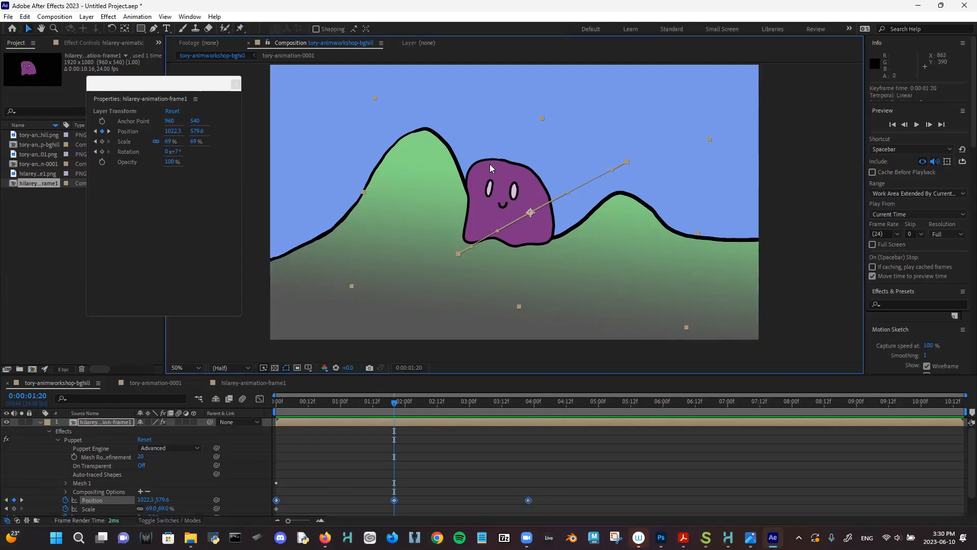
left_click(394, 500)
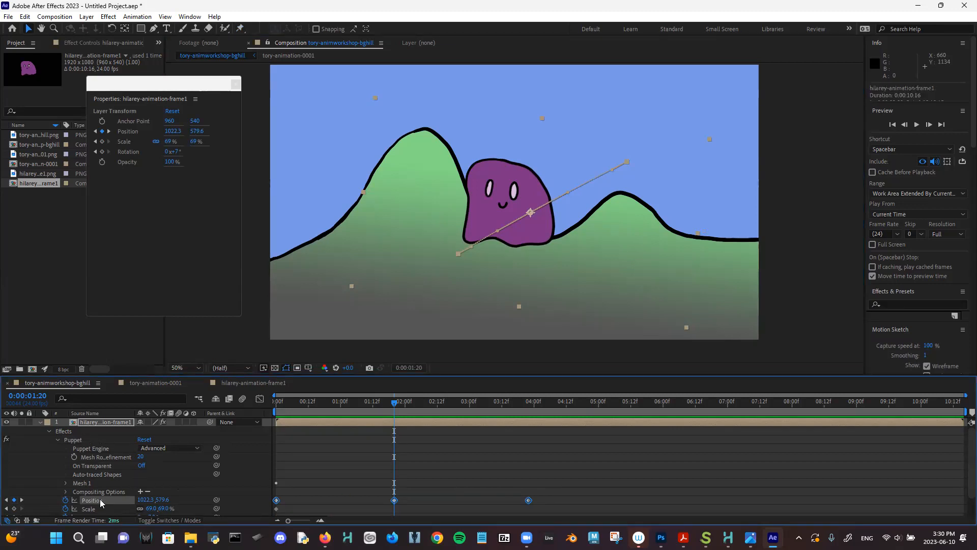
left_click(85, 441)
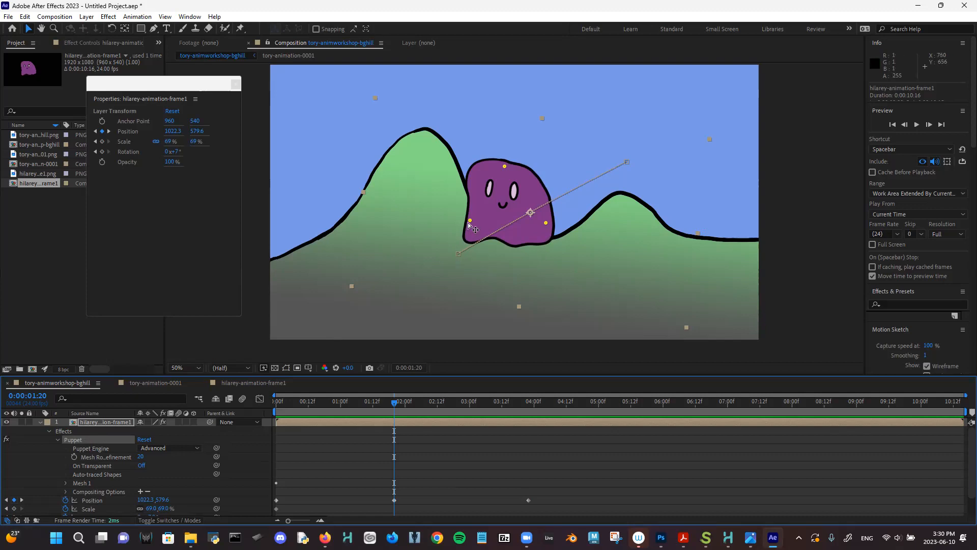
- Pose the ghost at 1:20 by dragging its left, right and top pins, undoing an accidental layer move
left_click_drag(470, 223, 439, 232)
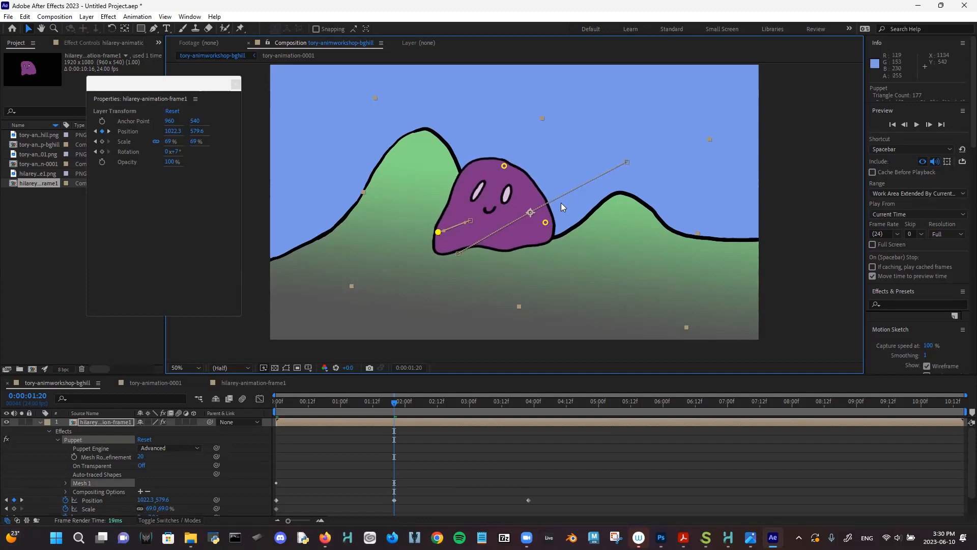
left_click_drag(546, 222, 529, 196)
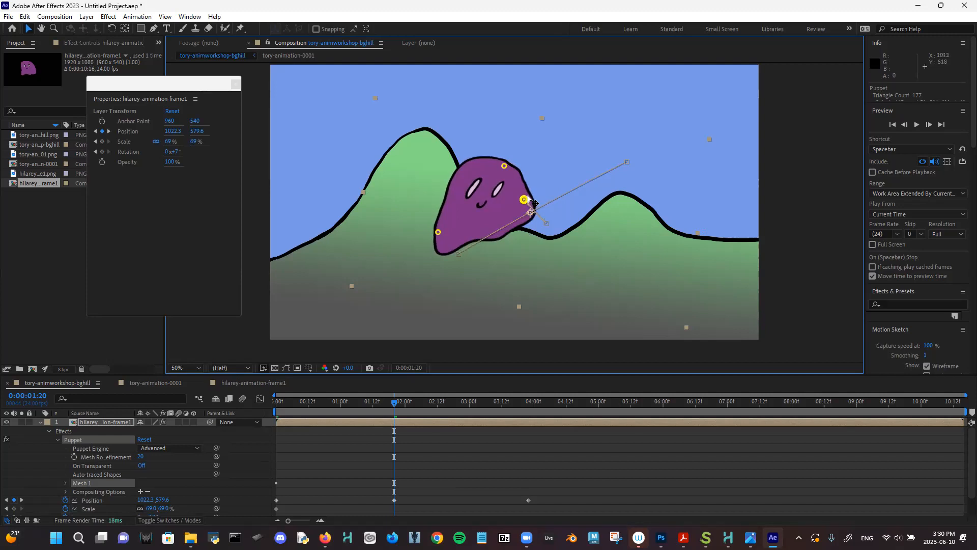
left_click_drag(503, 166, 522, 160)
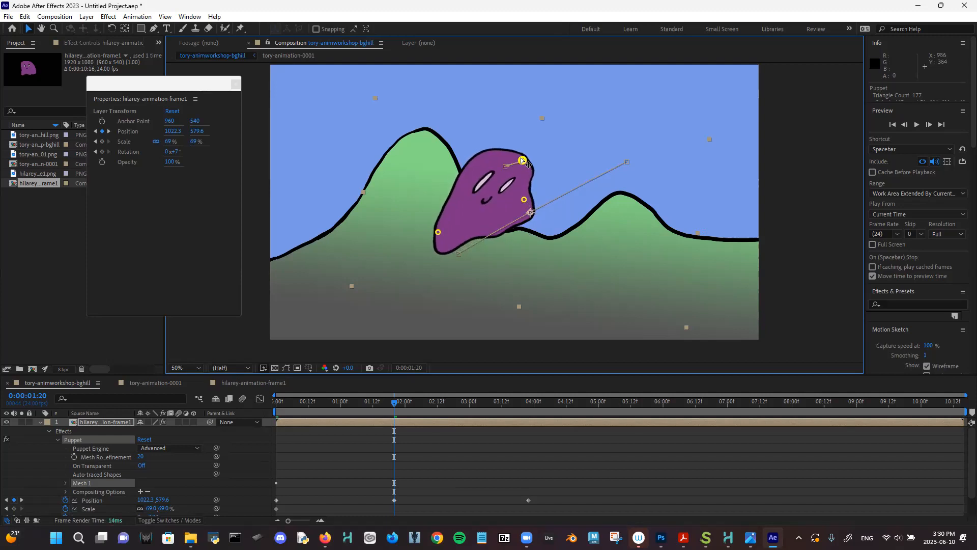
left_click_drag(532, 215, 526, 217)
key("ctrl+z")
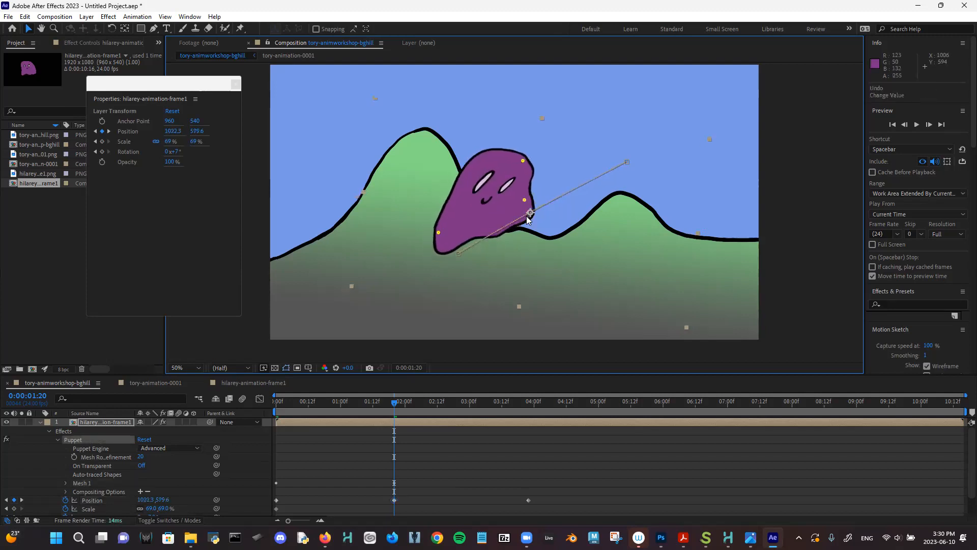
left_click_drag(360, 399, 279, 401)
- At 3:22, drag the puppet pins to stretch the ghost forward across the right hill
left_click_drag(361, 402, 529, 421)
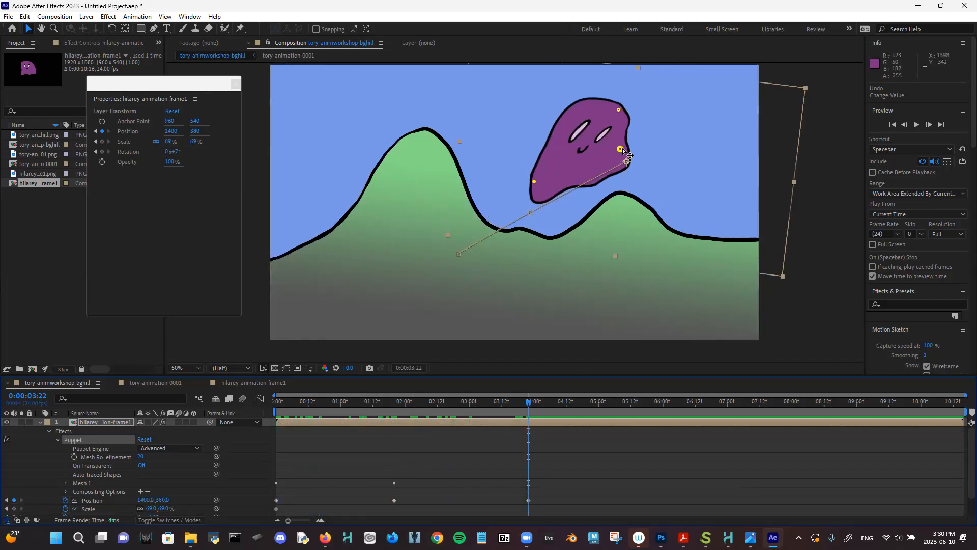
left_click_drag(621, 149, 619, 183)
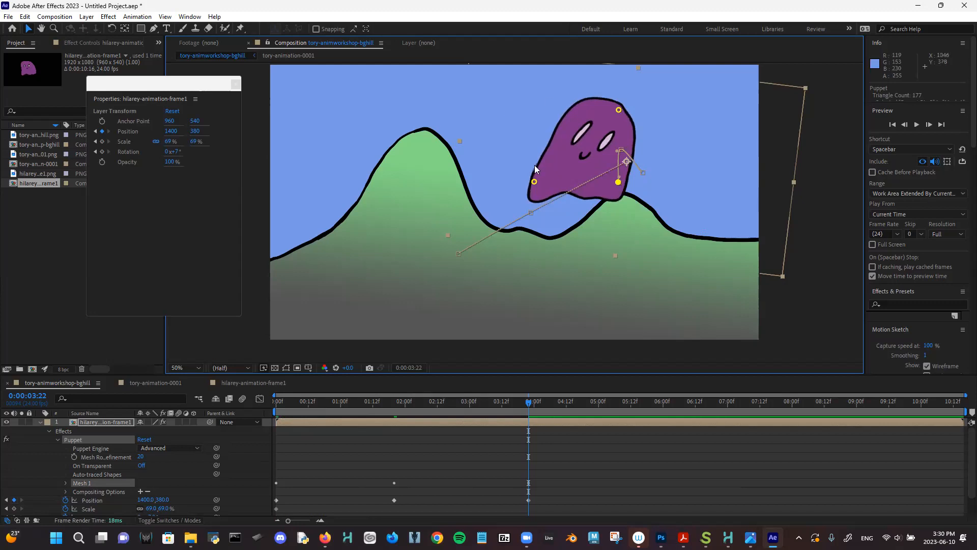
left_click(534, 181)
left_click_drag(534, 182, 527, 154)
left_click_drag(619, 110, 645, 126)
left_click_drag(618, 182, 646, 175)
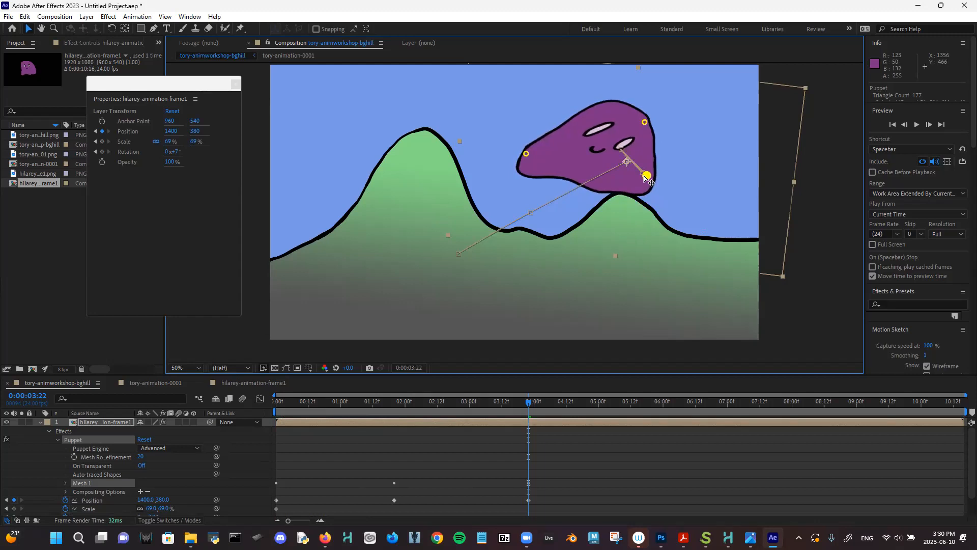
left_click_drag(645, 124, 633, 122)
- Preview the ghost animation from the start
left_click_drag(439, 407, 234, 342)
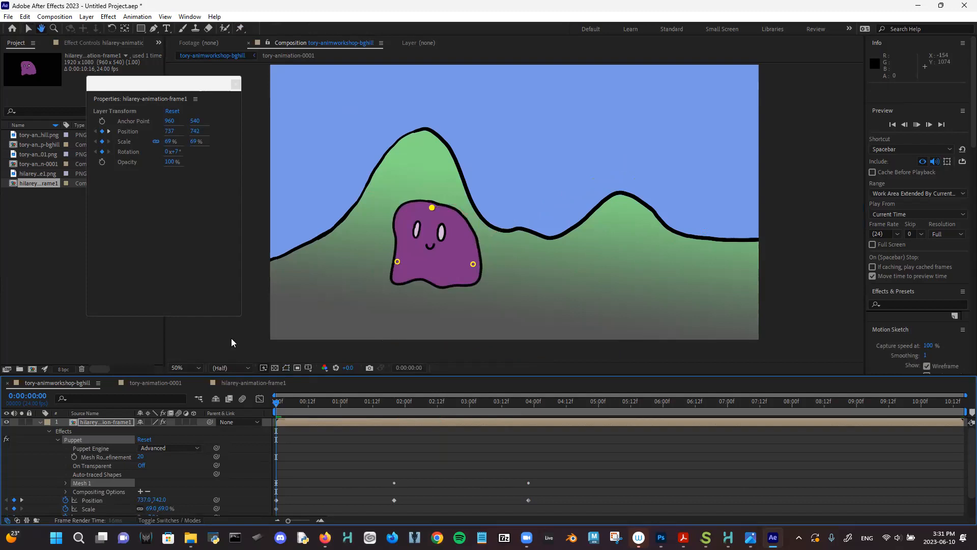
key("space")
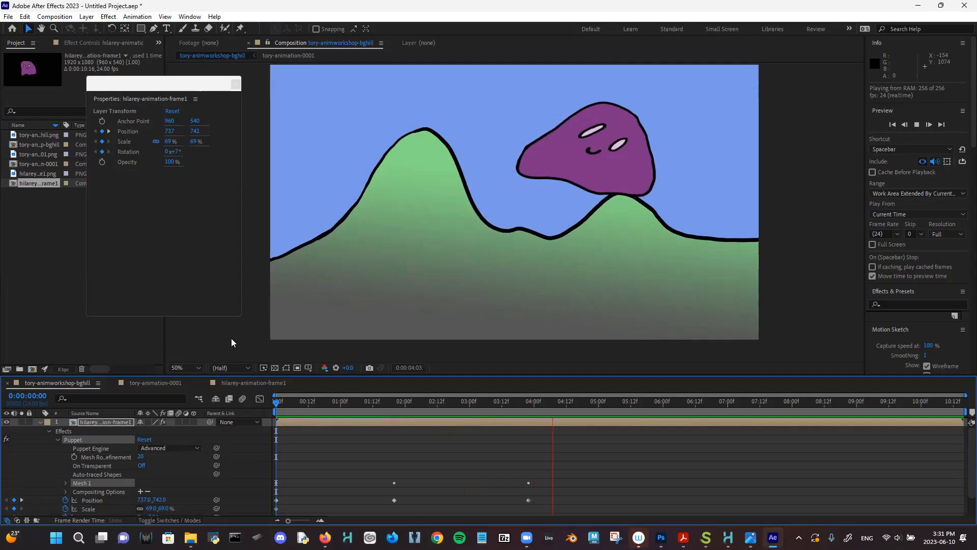
key("space")
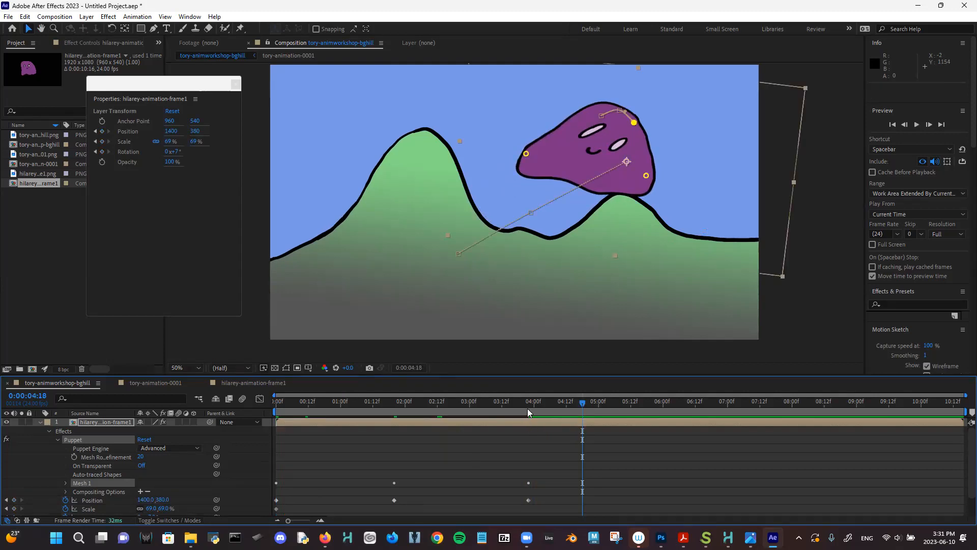
- Refine the left, top-right and lower-right puppet pins just before the 4:00 mark
mouse_move(536, 402)
left_mouse_down()
mouse_move(517, 401)
mouse_move(539, 415)
left_mouse_up()
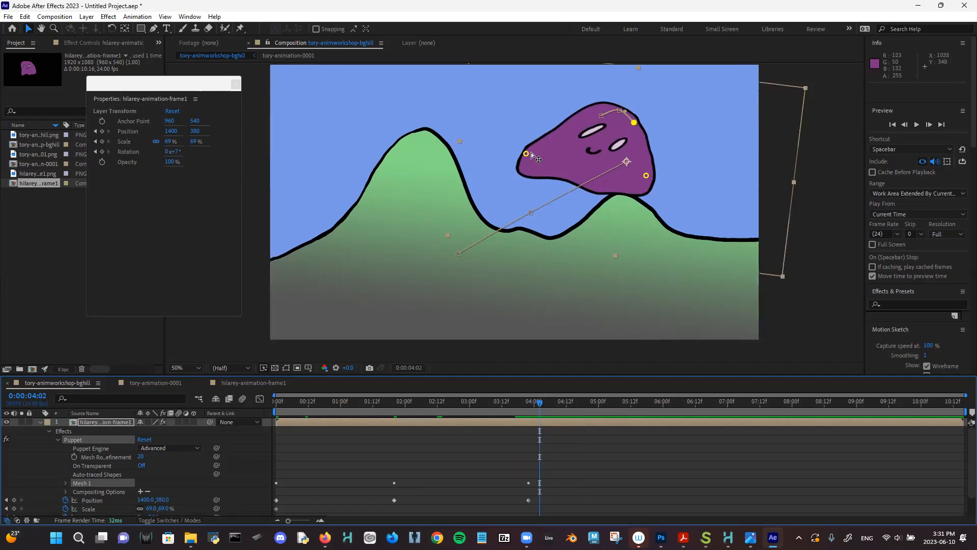
left_click_drag(527, 154, 532, 143)
left_click(633, 123)
left_click_drag(634, 122, 631, 114)
left_click(646, 176)
left_click_drag(647, 177, 651, 167)
left_click_drag(525, 401, 555, 402)
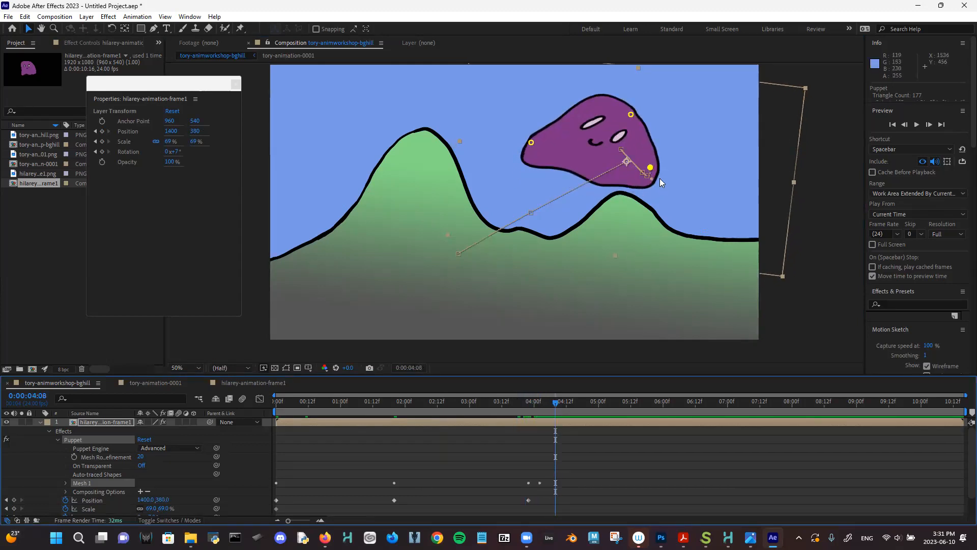
left_click_drag(649, 167, 643, 185)
left_click_drag(632, 115, 634, 118)
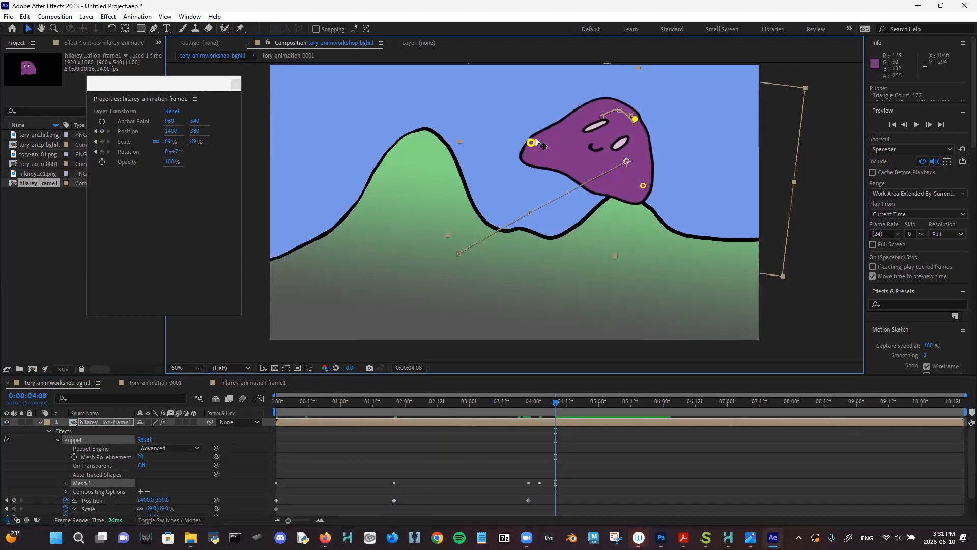
left_click_drag(537, 140, 543, 136)
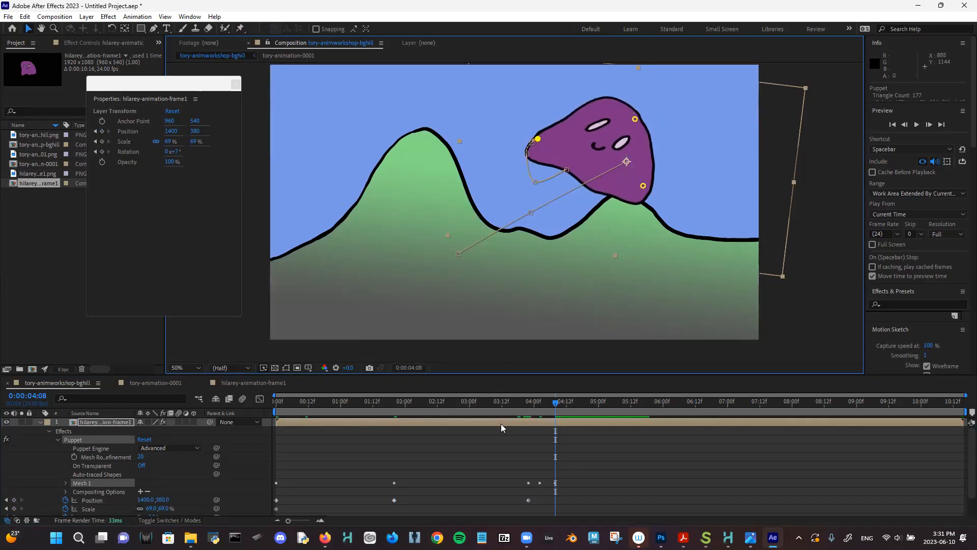
- Preview again, move the puppet mesh keyframe earlier, and deselect the layer
left_click_drag(511, 402, 184, 292)
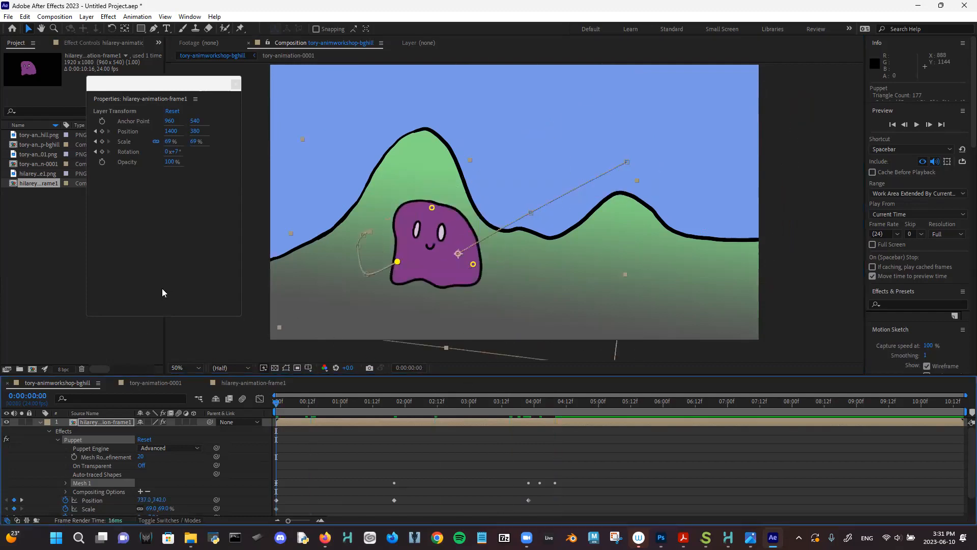
key("space")
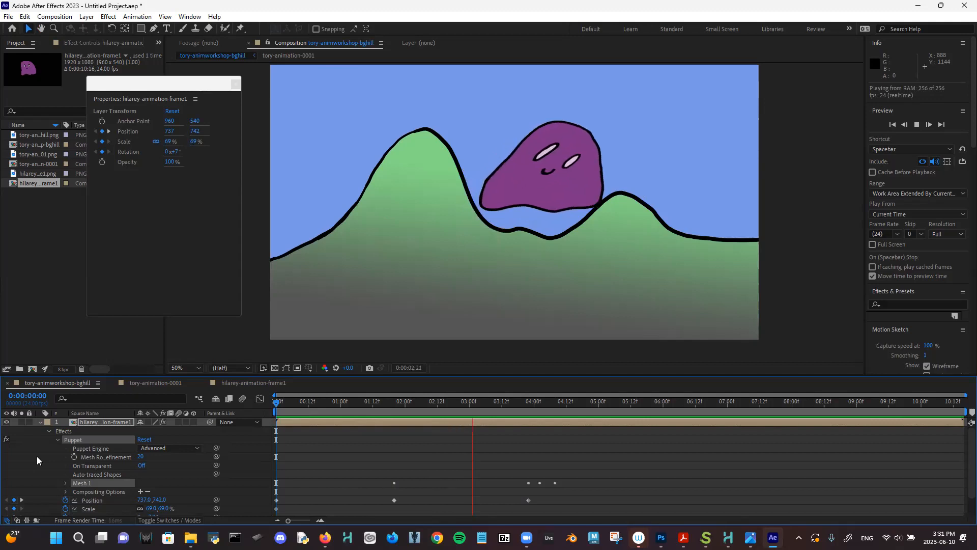
key("space")
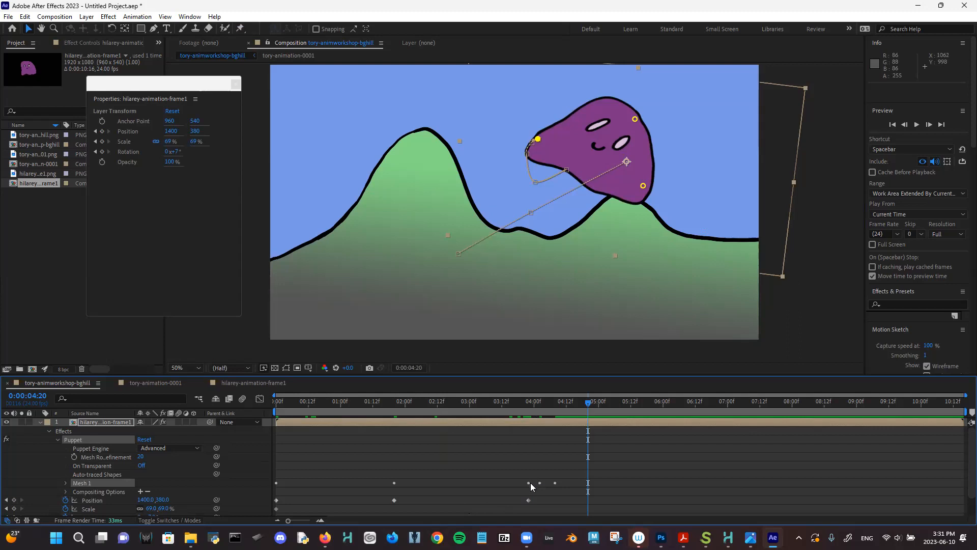
left_click_drag(529, 482, 470, 481)
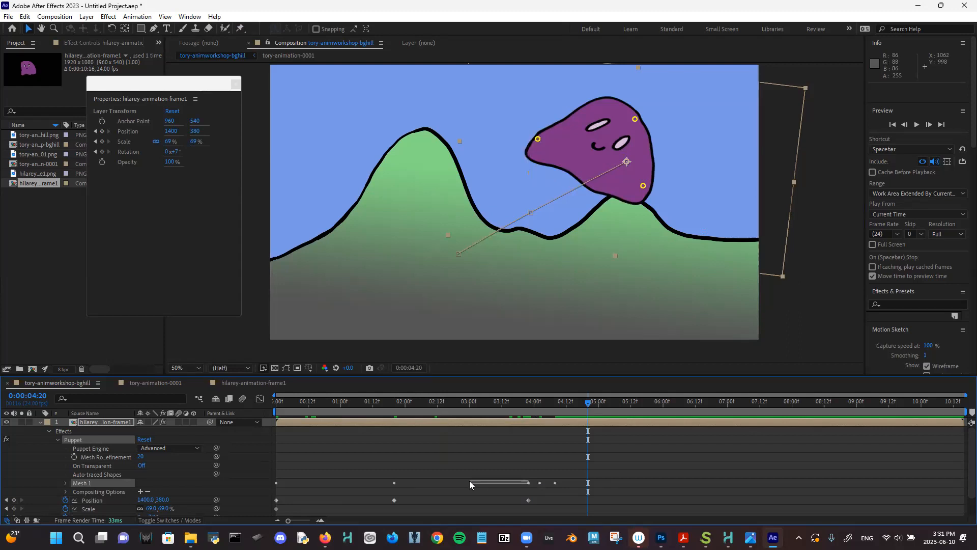
left_click(529, 483)
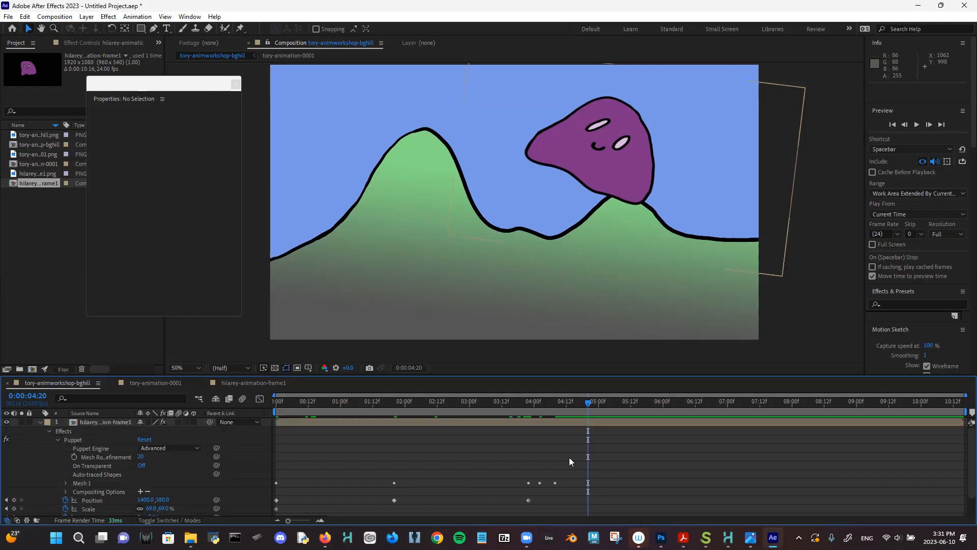
- Move the final Position keyframe (1400, 380) from 3:22 to 3:05 and expand Mesh 1
scroll(569, 456, "down", 1)
left_click(528, 476)
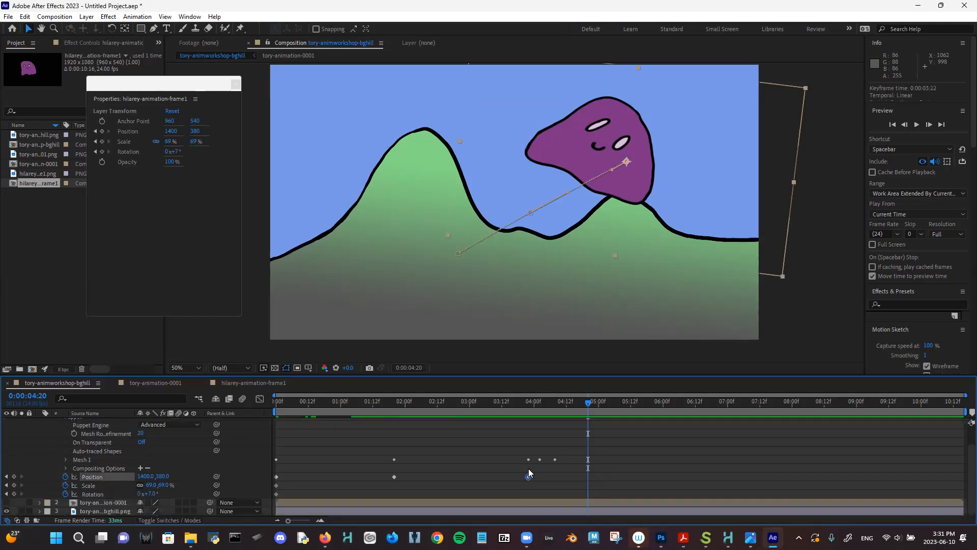
key("Caps_Lock")
left_click(529, 463)
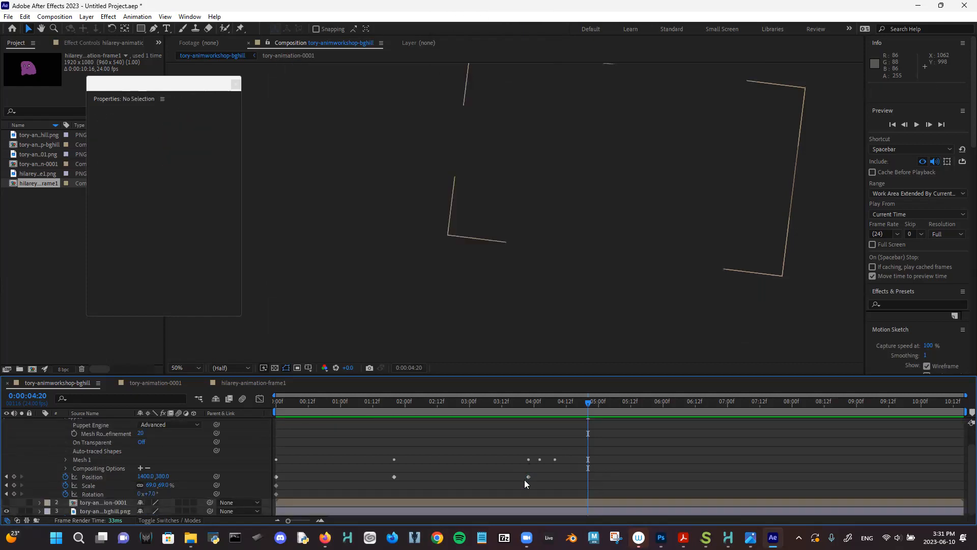
left_click(528, 476)
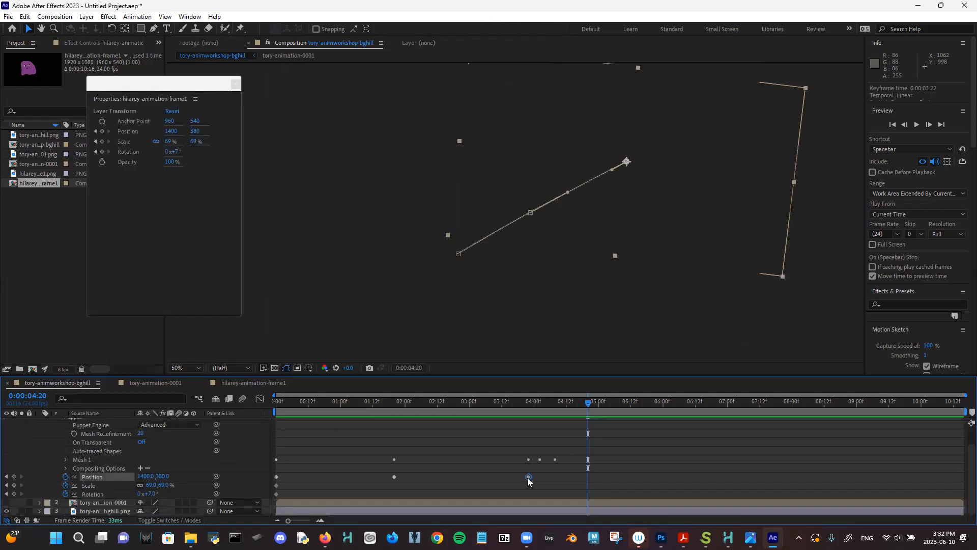
left_click(513, 403)
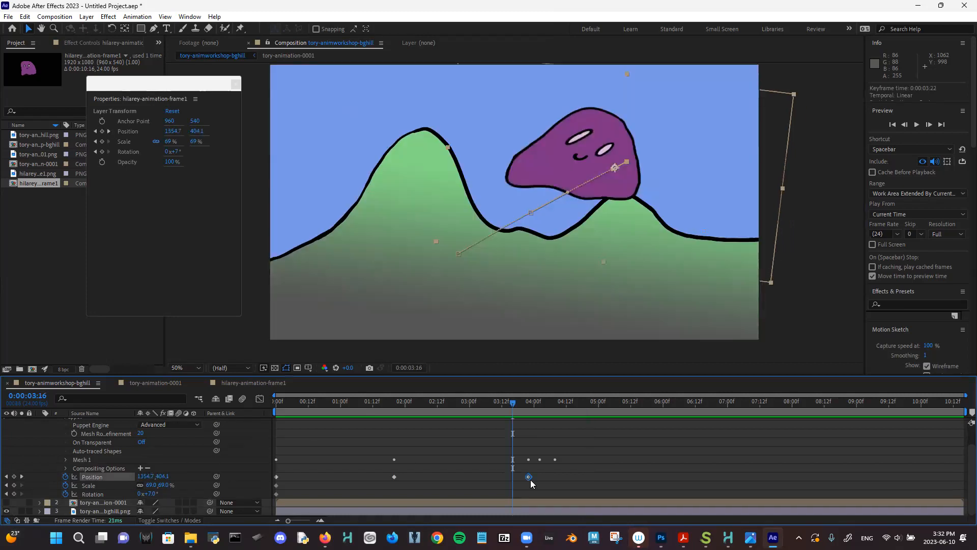
left_click_drag(529, 477, 483, 479)
key("Caps_Lock")
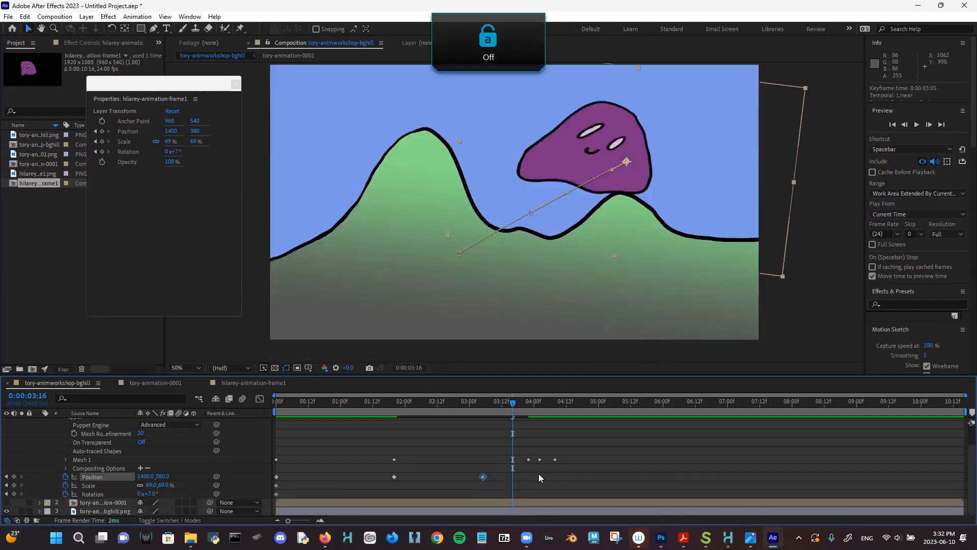
left_click(528, 460)
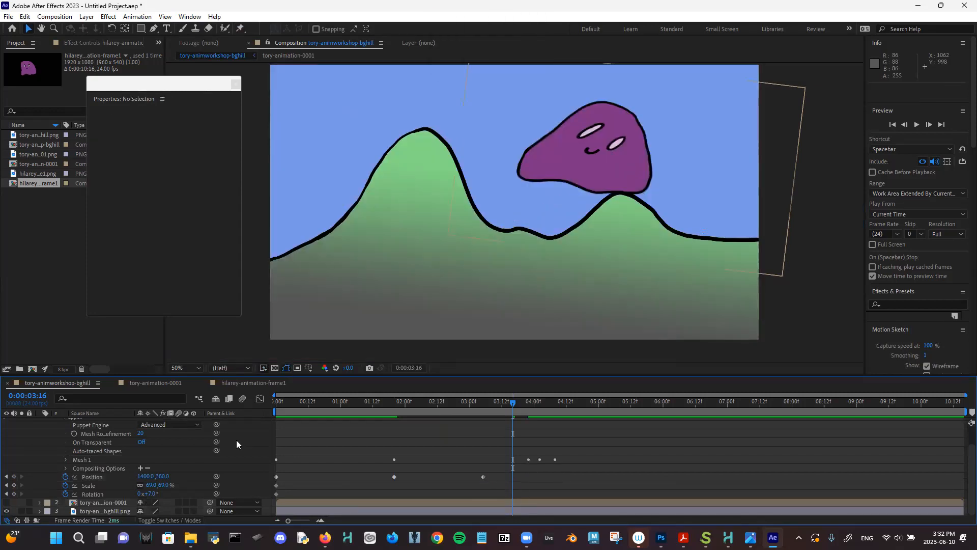
left_click(66, 459)
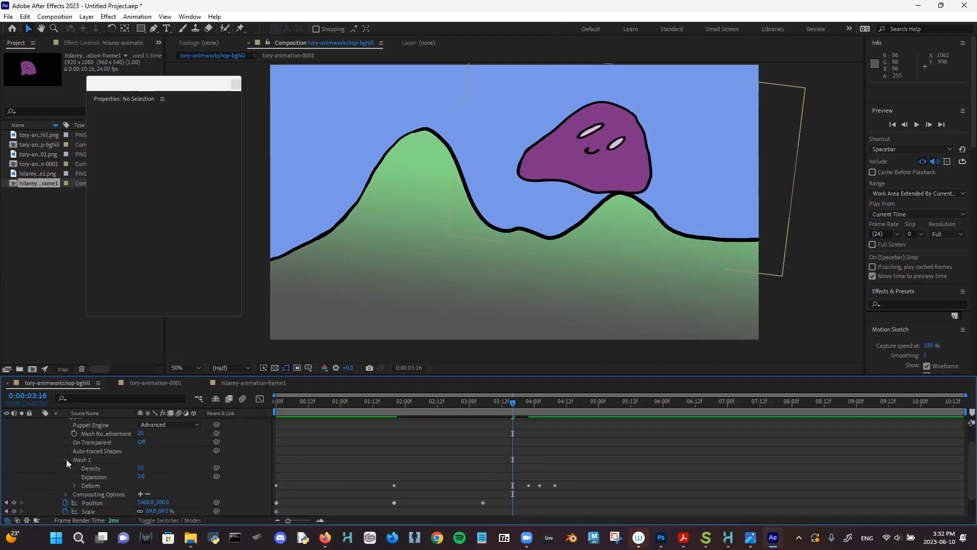
- Expand Deform to reveal the position keyframes of Puppet Pins 3, 2 and 1
left_click(74, 486)
scroll(76, 487, "down", 3)
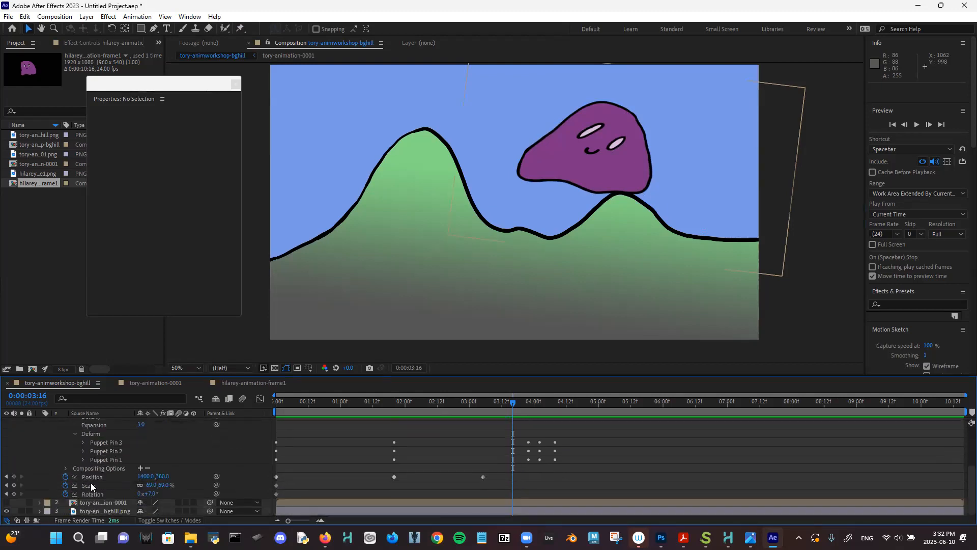
left_click(83, 441)
scroll(90, 456, "down", 1)
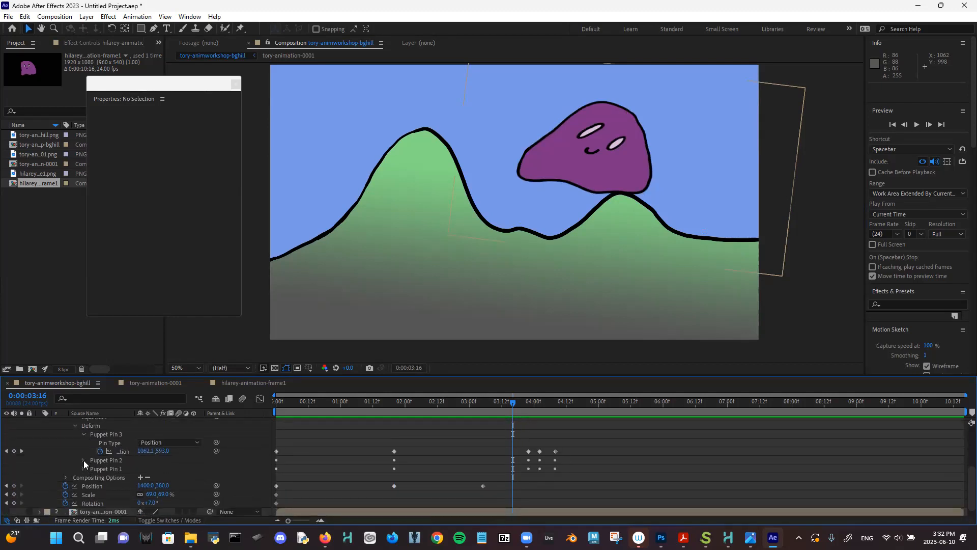
left_click(83, 460)
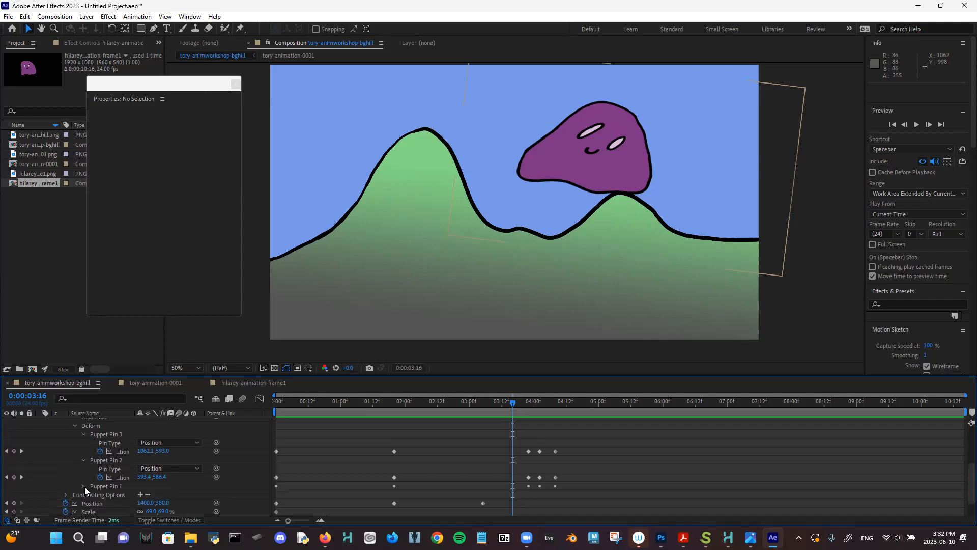
left_click(83, 486)
scroll(531, 451, "down", 3)
scroll(531, 451, "up", 1)
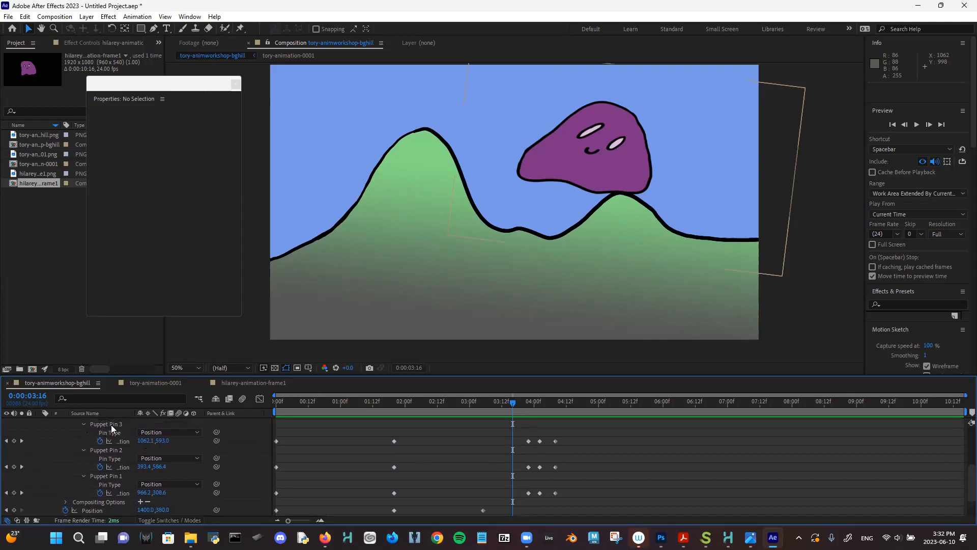
- Shift each puppet pin's keyframes earlier to about 03:09 and 03:20
left_click_drag(527, 444, 484, 447)
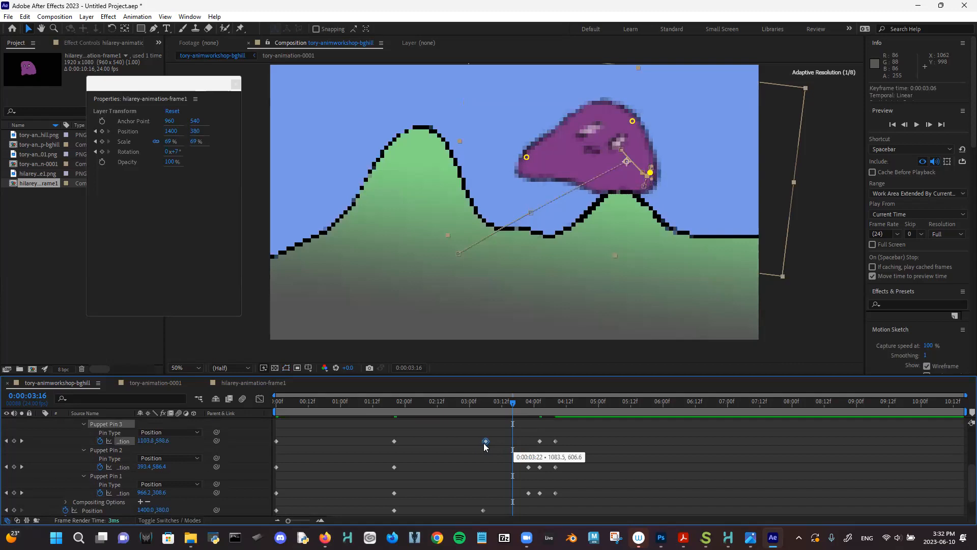
left_click(528, 466)
left_click_drag(528, 466, 486, 467)
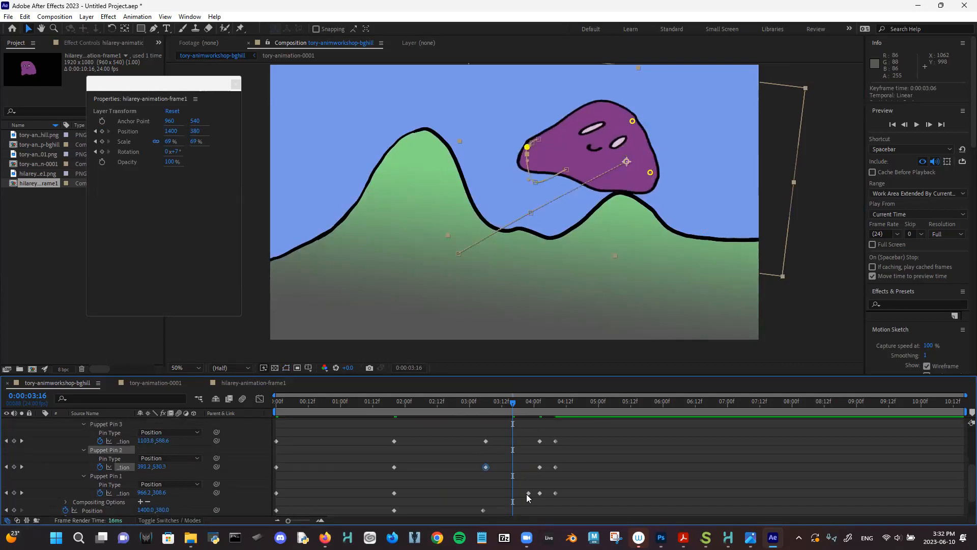
left_click_drag(529, 493, 486, 492)
left_click_drag(539, 467, 523, 441)
left_click(538, 441)
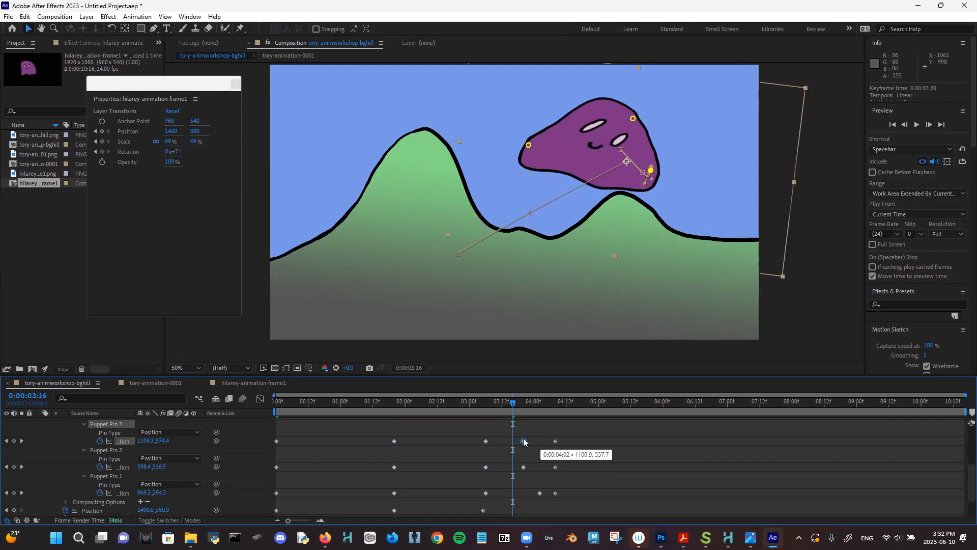
left_click_drag(540, 493, 520, 493)
- Preview the retimed squash from 02:21, then return to the first frame
left_click(461, 403)
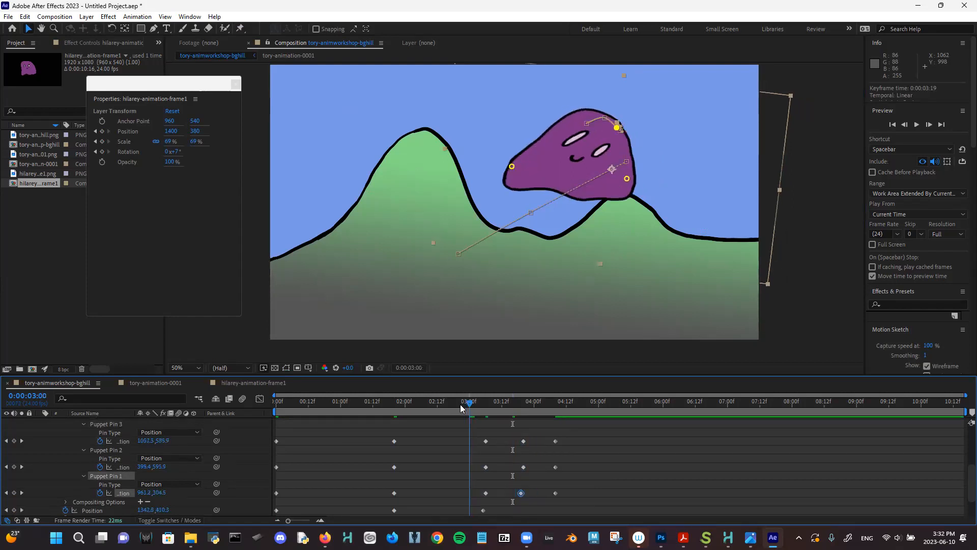
key("space")
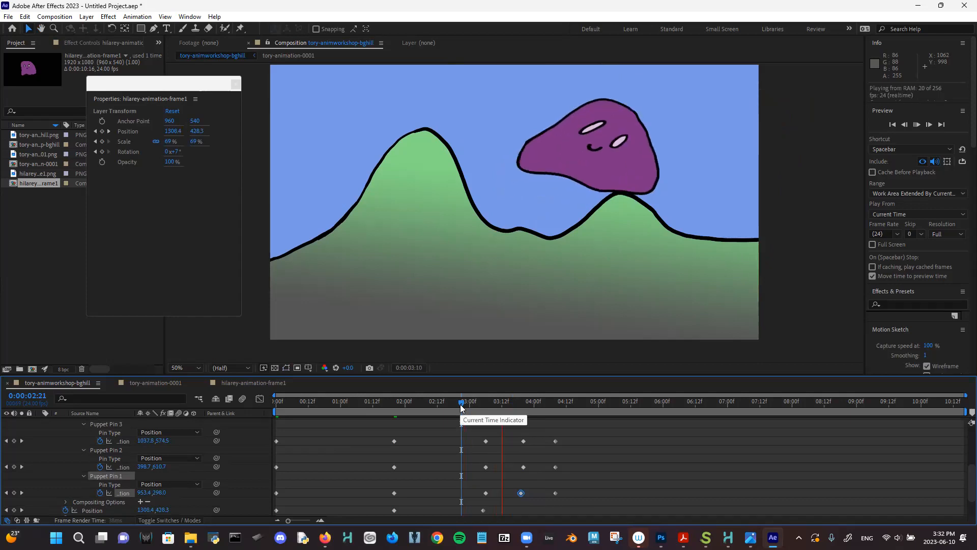
key("space")
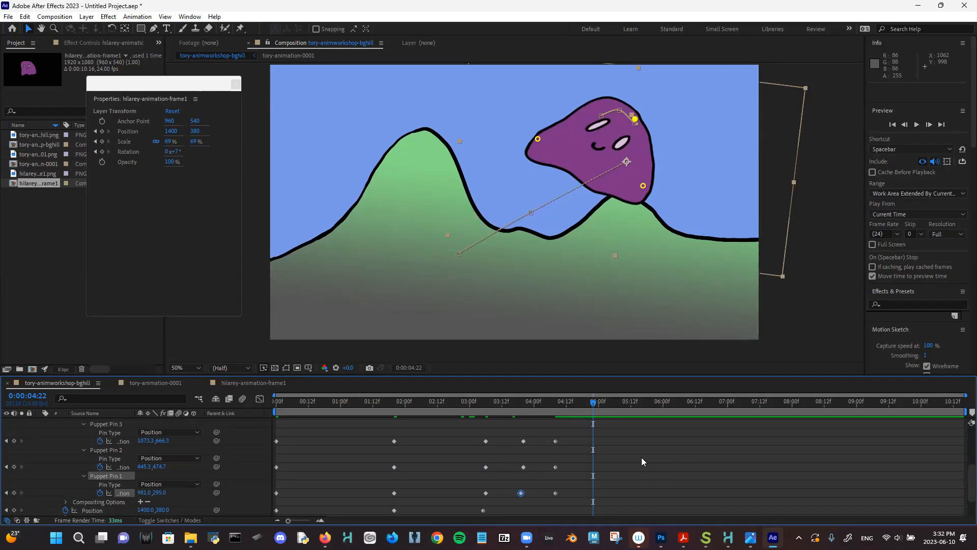
key("super")
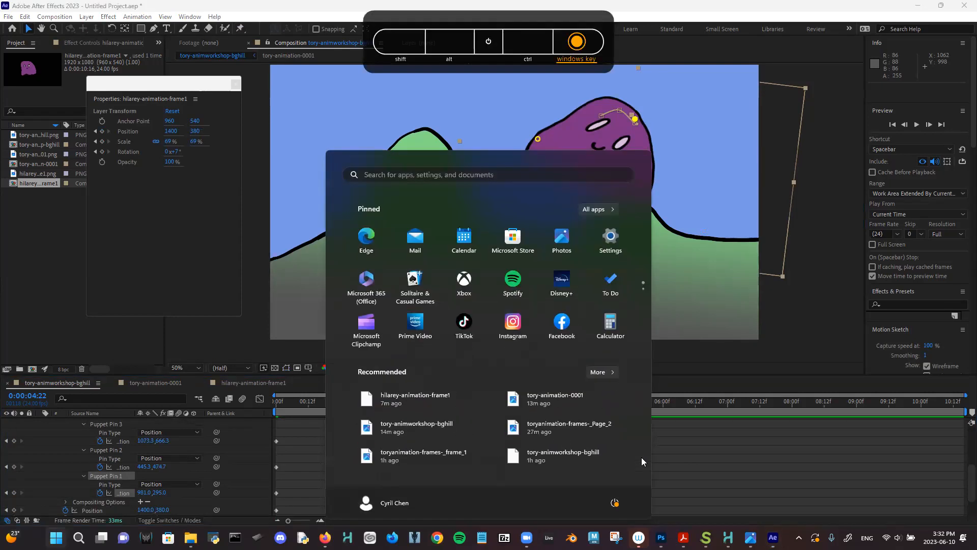
left_click(753, 4)
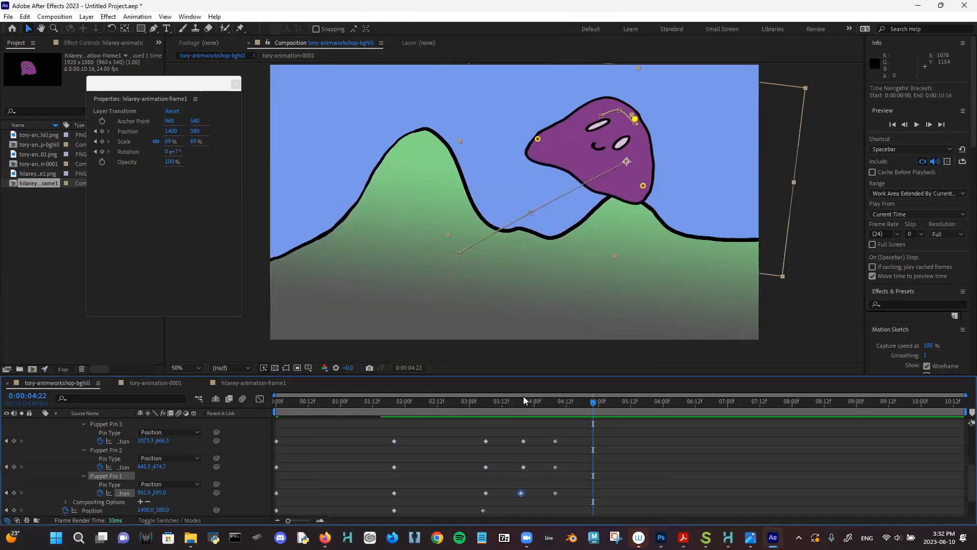
key("Home")
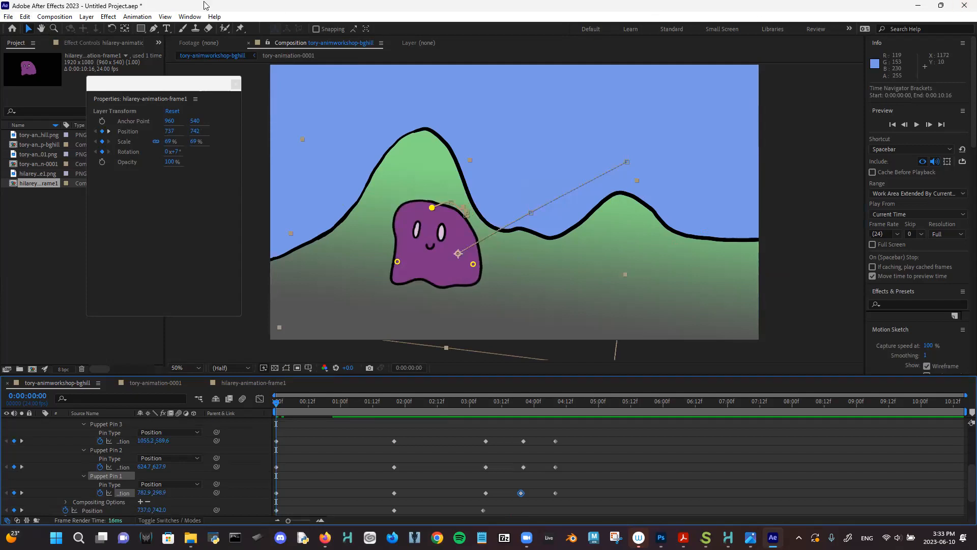
- Save As workshopanimfilmpool.aep inside Desktop > tory-workshop2023
left_click(9, 17)
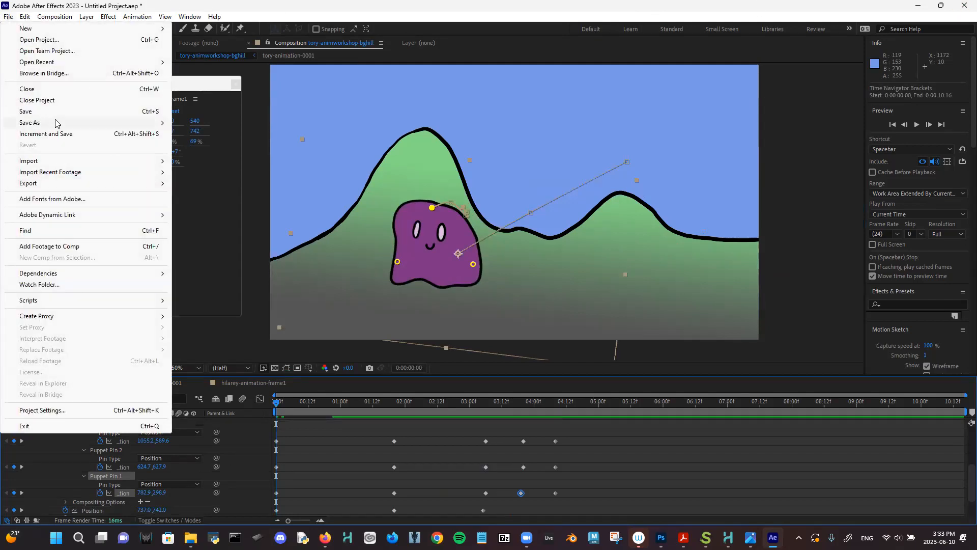
mouse_move(57, 124)
left_click(192, 127)
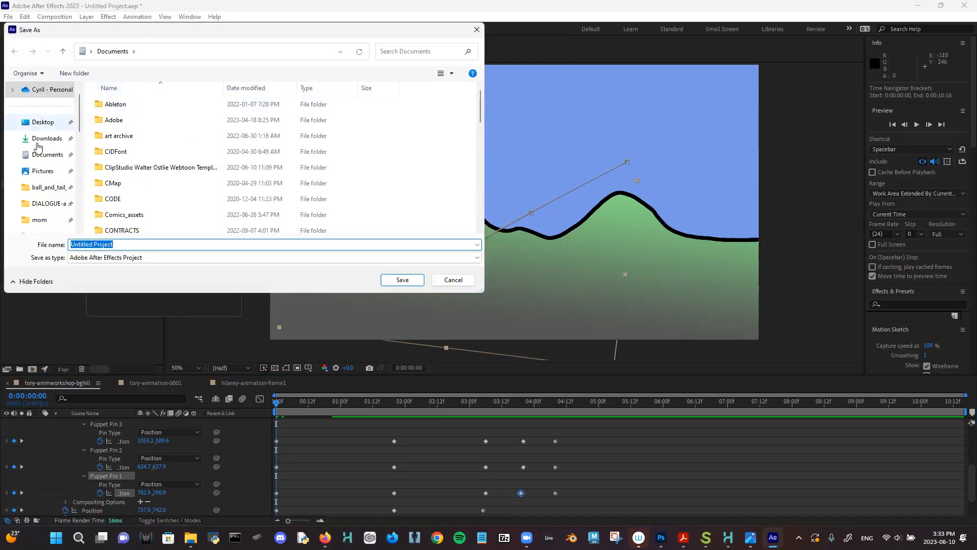
left_click(36, 122)
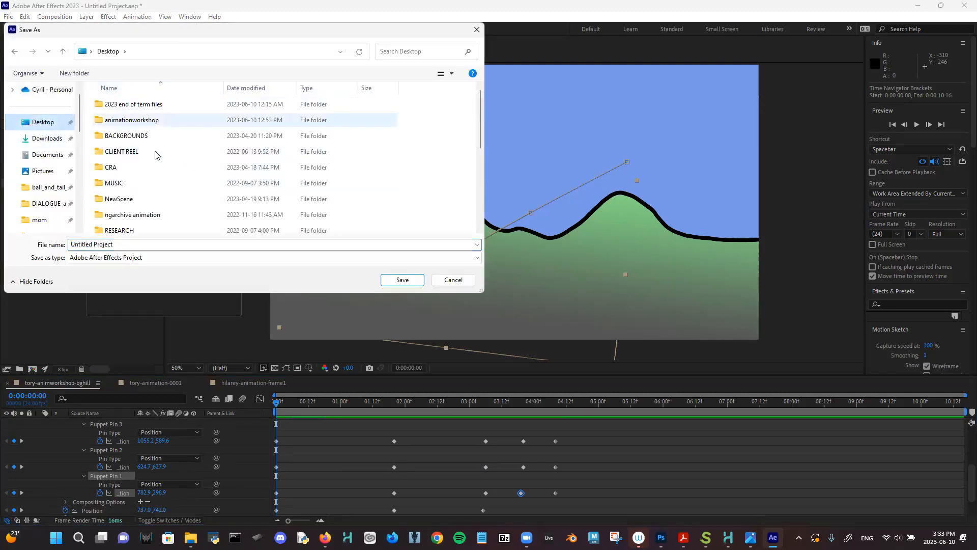
scroll(155, 180, "down", 4)
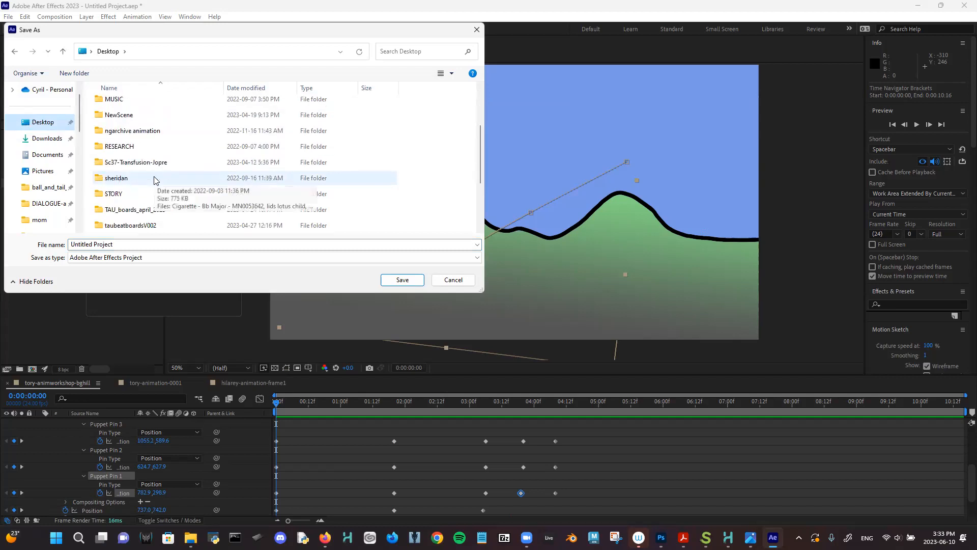
double_click(150, 148)
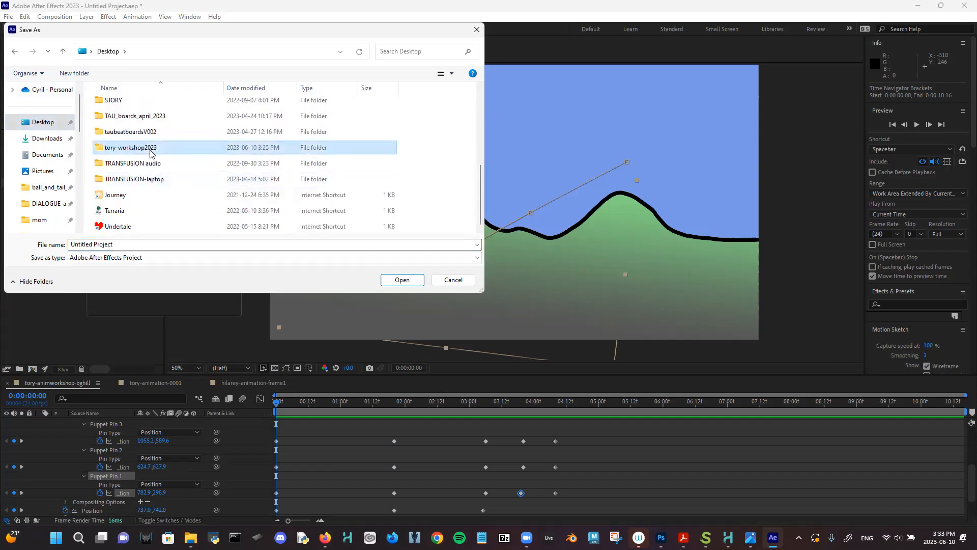
left_click(159, 245)
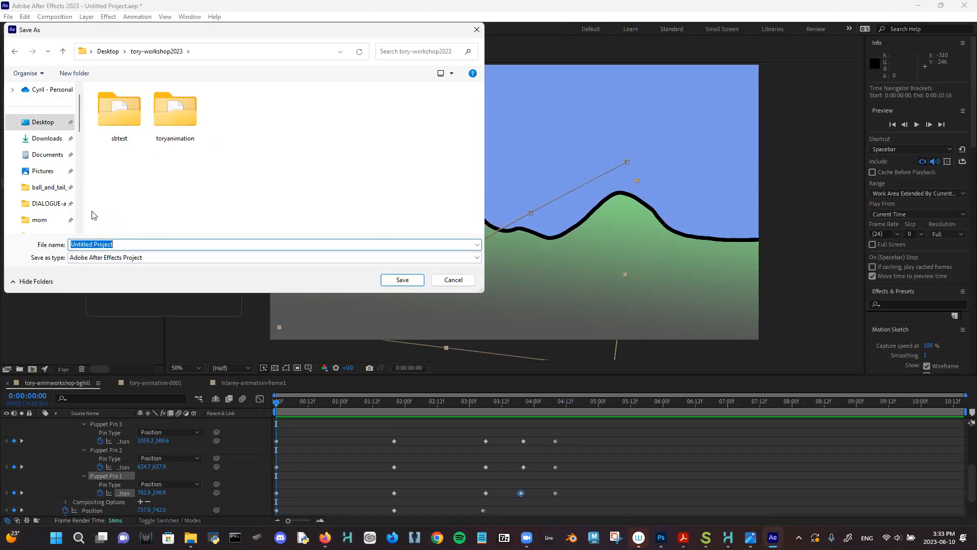
type("workshopanimfilmpool")
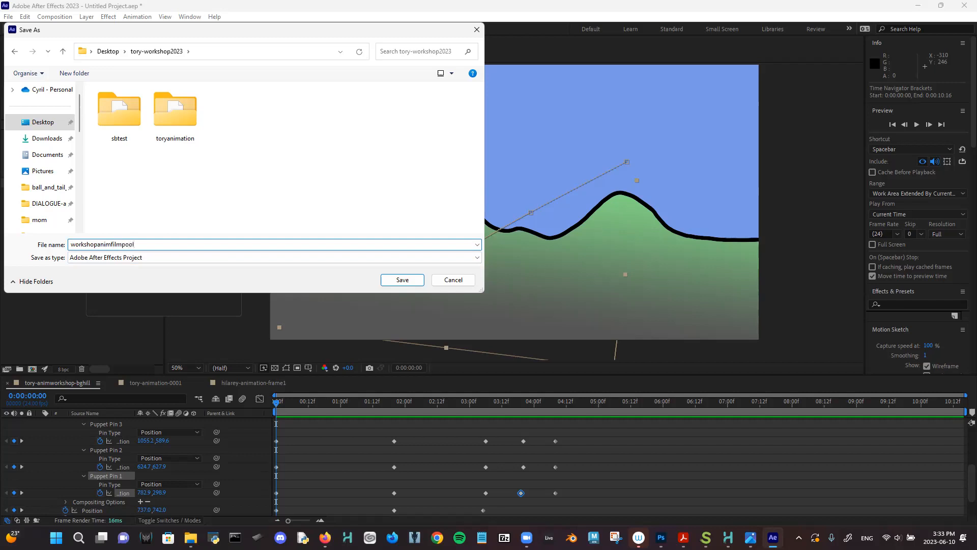
key("Return")
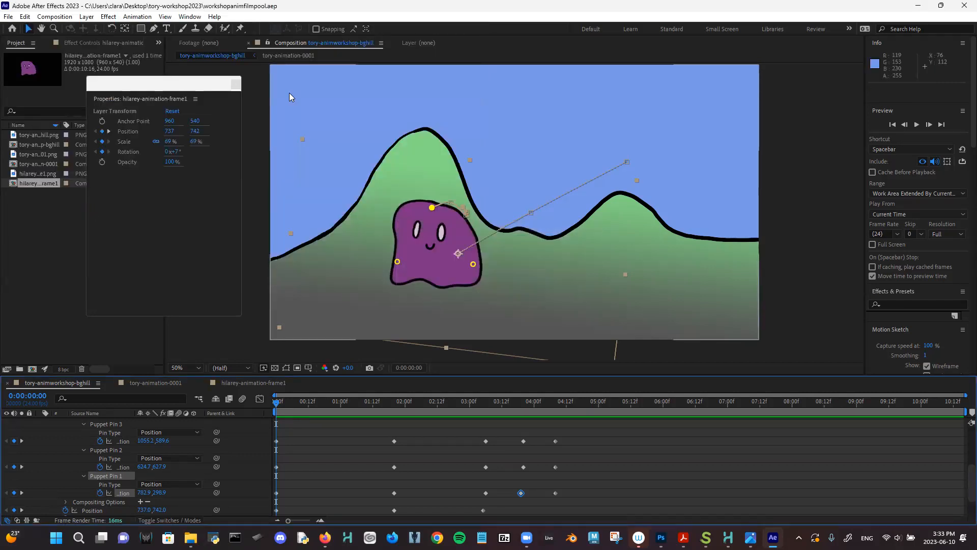
- In Harmony, show the tory hills background layer and leave the toryanimation overlay hidden
left_click(914, 6)
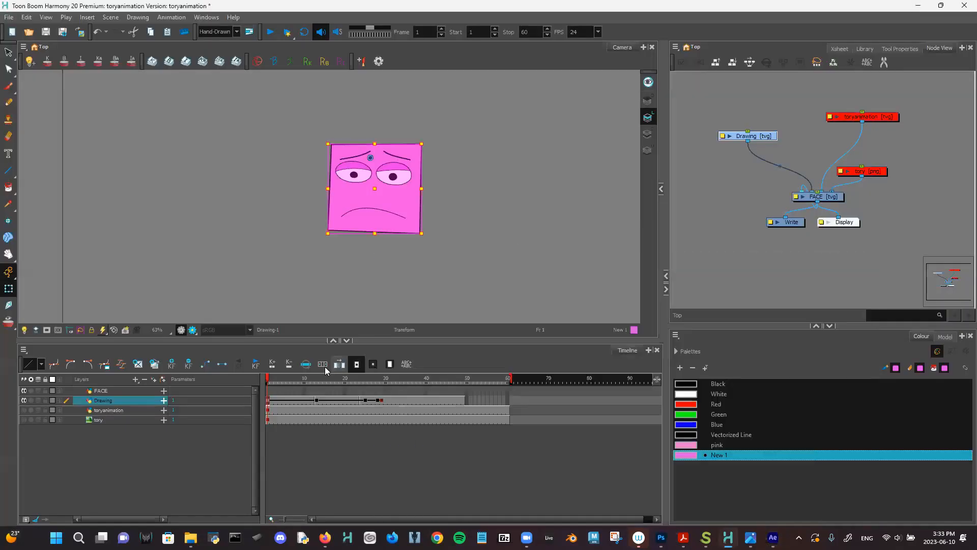
left_click_drag(320, 381, 266, 379)
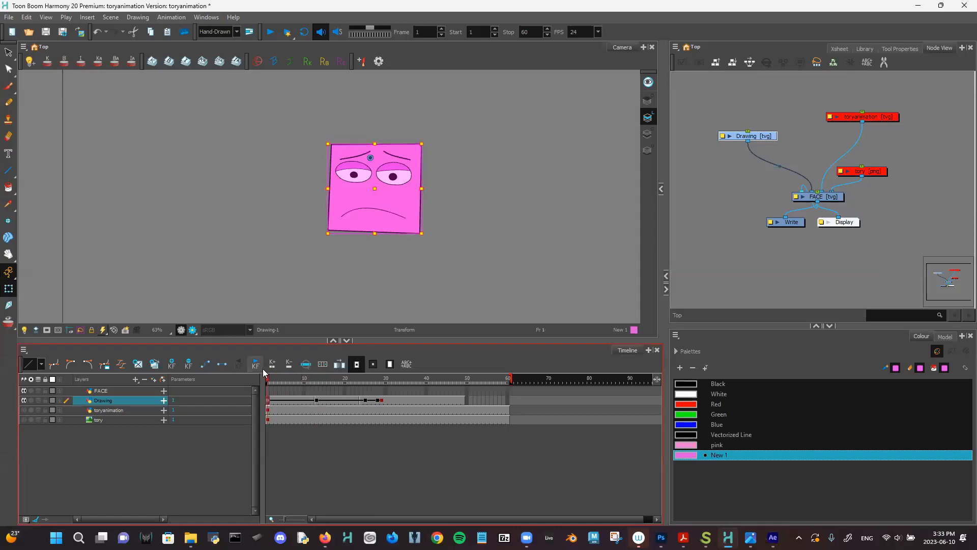
left_click(24, 410)
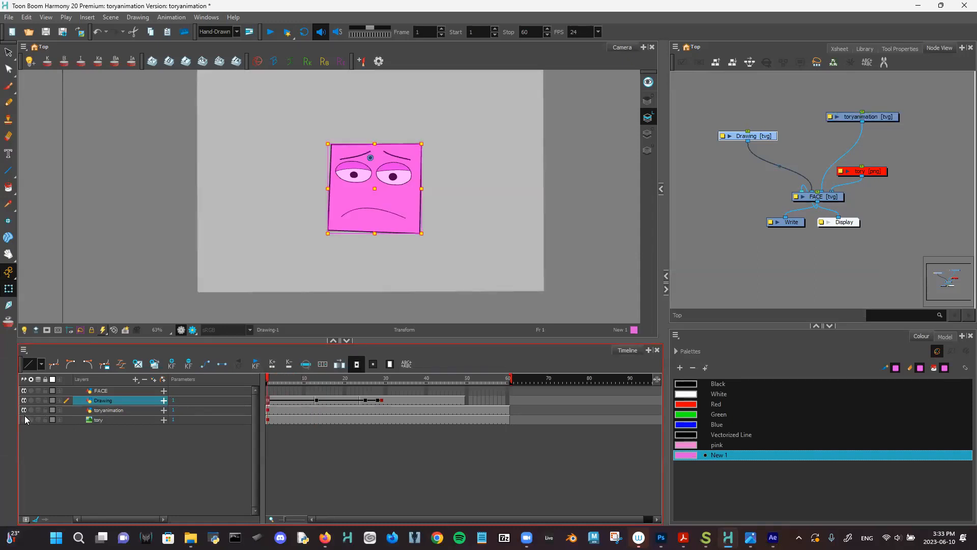
left_click(24, 419)
left_click(24, 410)
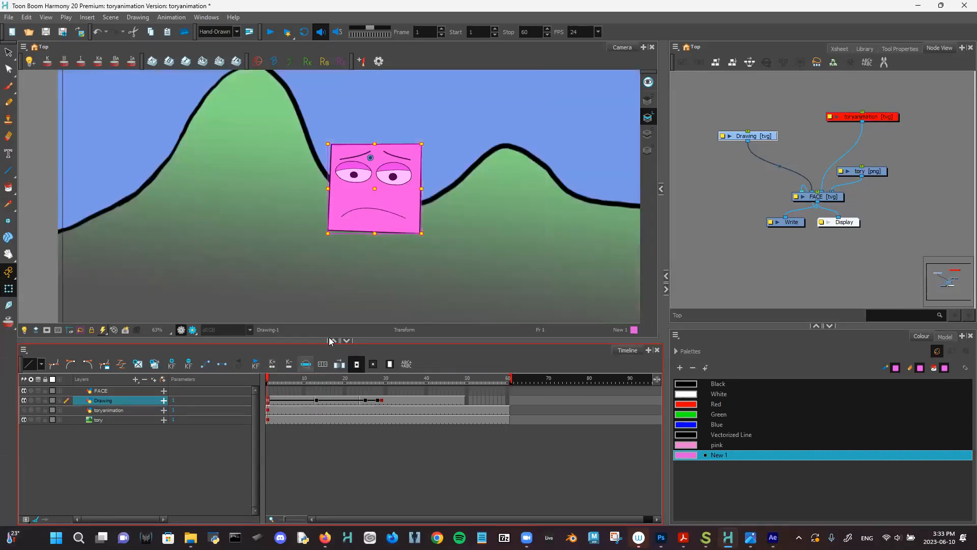
- Lasso-select the pink face drawing with the Select tool
left_click(8, 52)
mouse_move(407, 124)
left_mouse_down()
mouse_move(382, 120)
mouse_move(351, 301)
mouse_move(435, 103)
left_mouse_up()
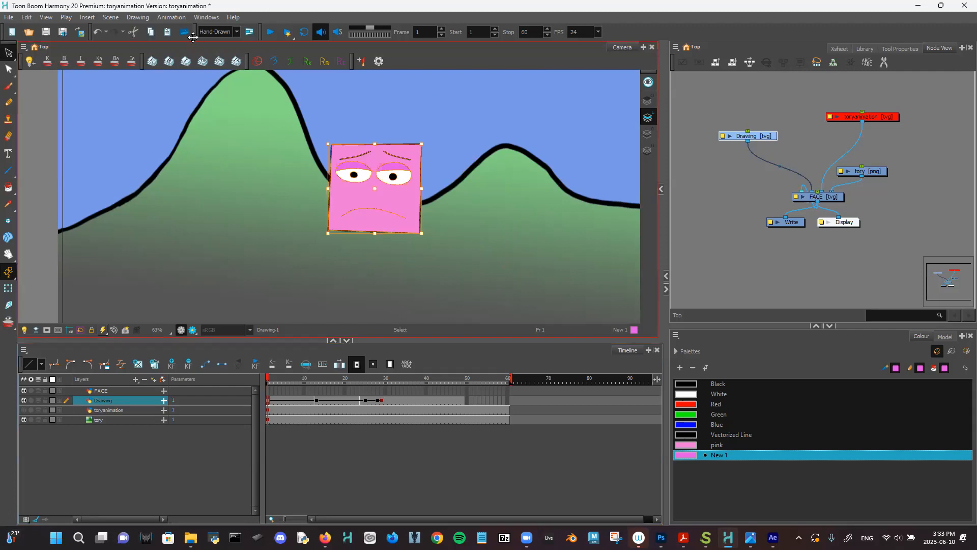
left_click(237, 32)
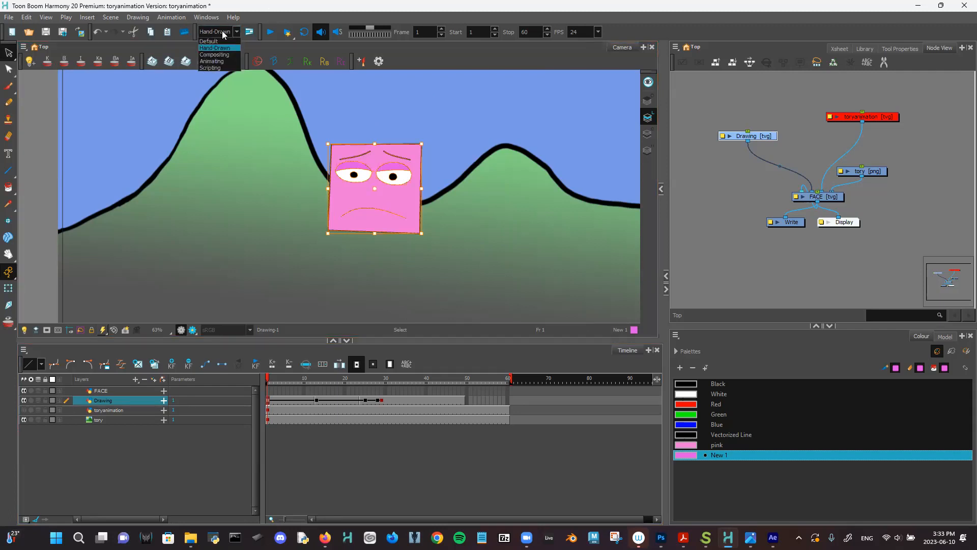
- Switch to the Animating workspace and activate the Rigging tool with its Tool Properties shown
left_click(219, 61)
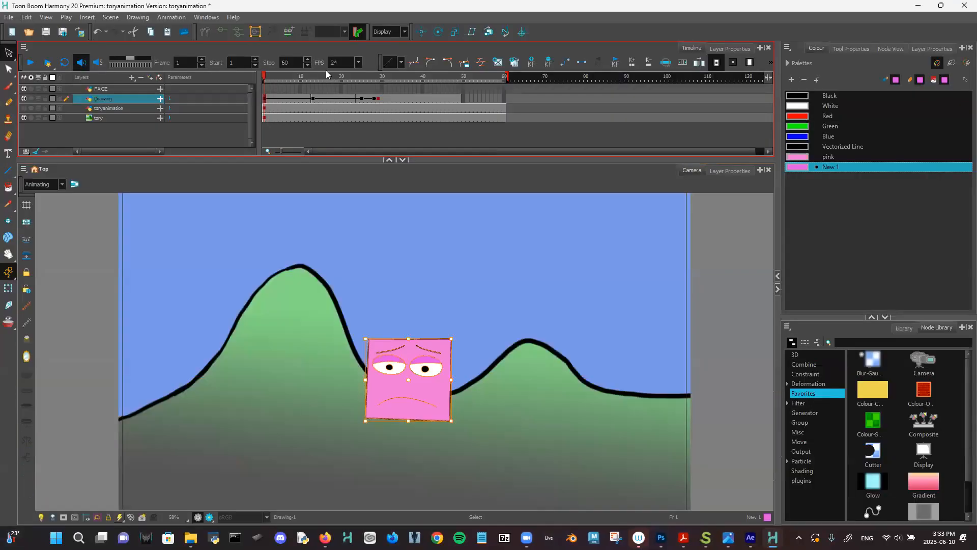
left_click(206, 32)
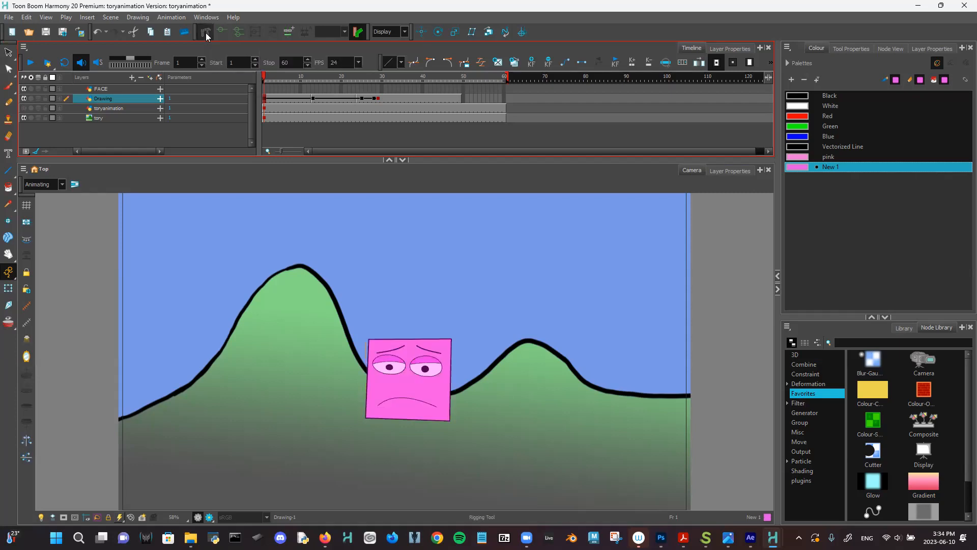
left_click(832, 50)
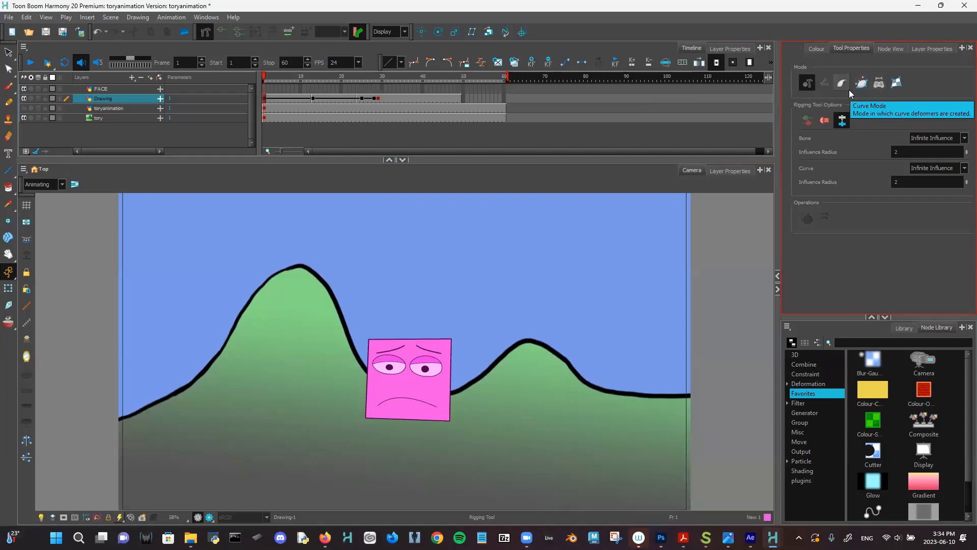
- In free-form mode, place deformation points at the face's four corners, then scrub to check
left_click(894, 87)
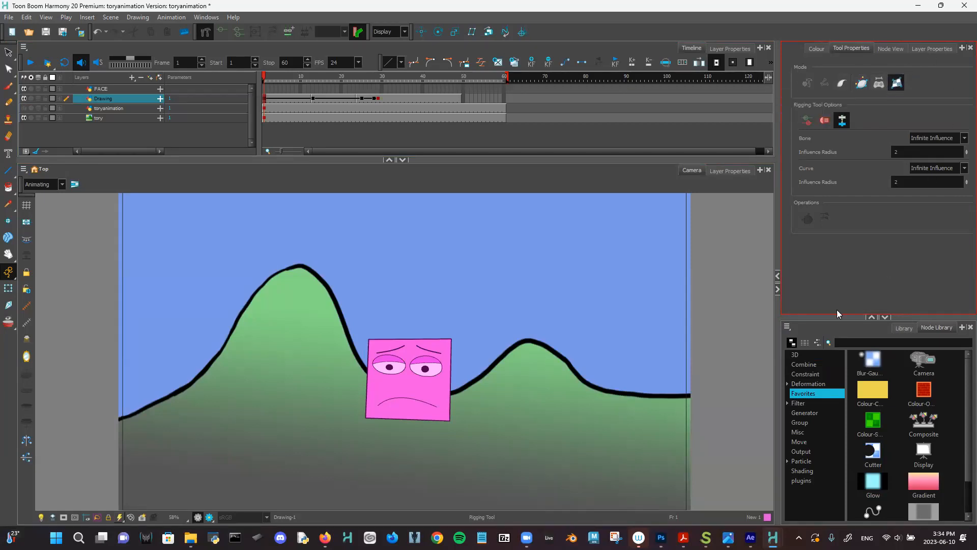
mouse_move(772, 537)
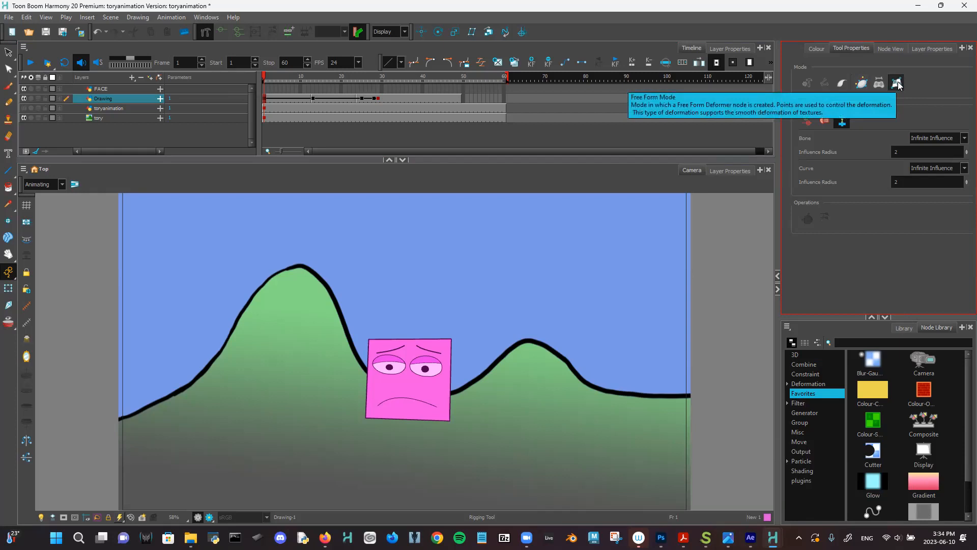
left_click(379, 347)
left_click(443, 349)
left_click(441, 412)
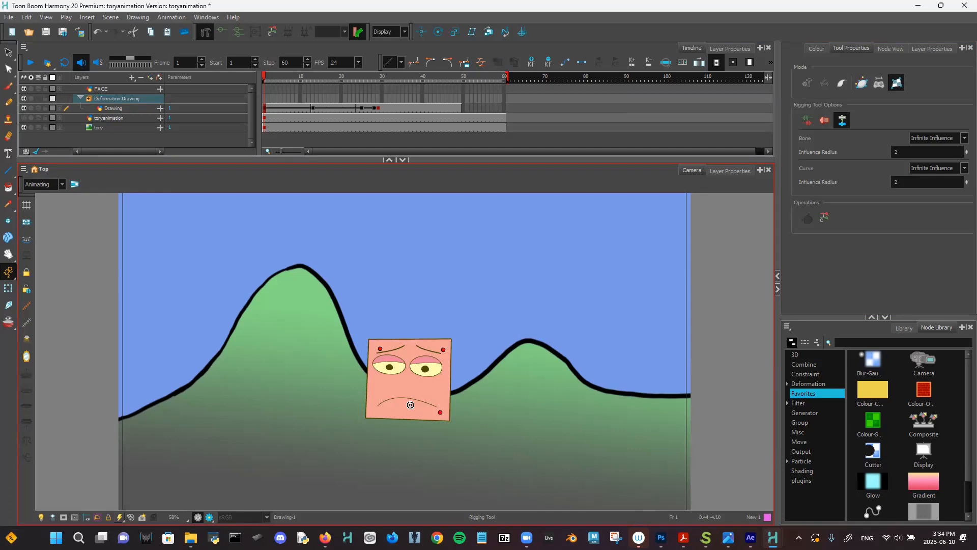
left_click(375, 408)
mouse_move(277, 79)
left_mouse_down()
mouse_move(430, 180)
mouse_move(310, 130)
mouse_move(273, 127)
left_mouse_up()
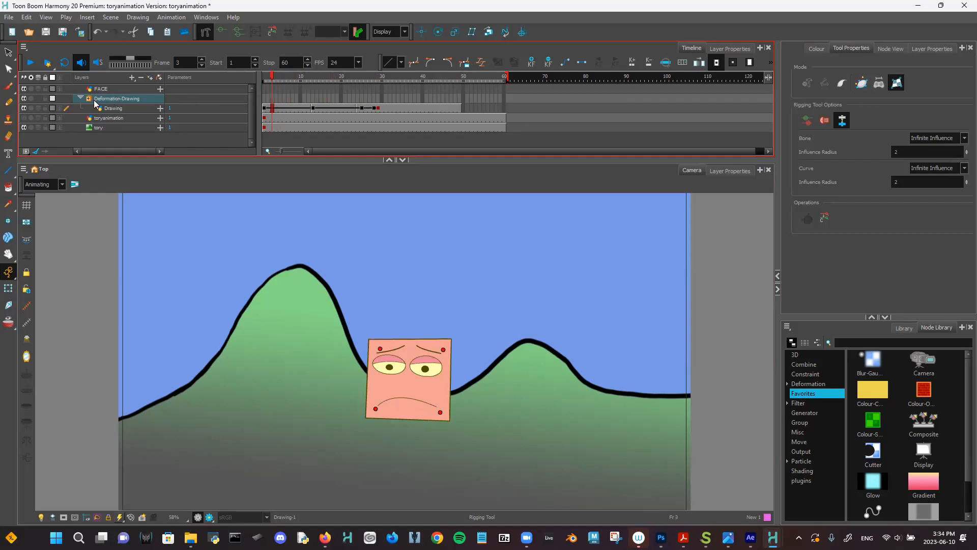
- At frame 1, select the Deformation-Drawing layer and switch to the Transform tool
left_click(265, 78)
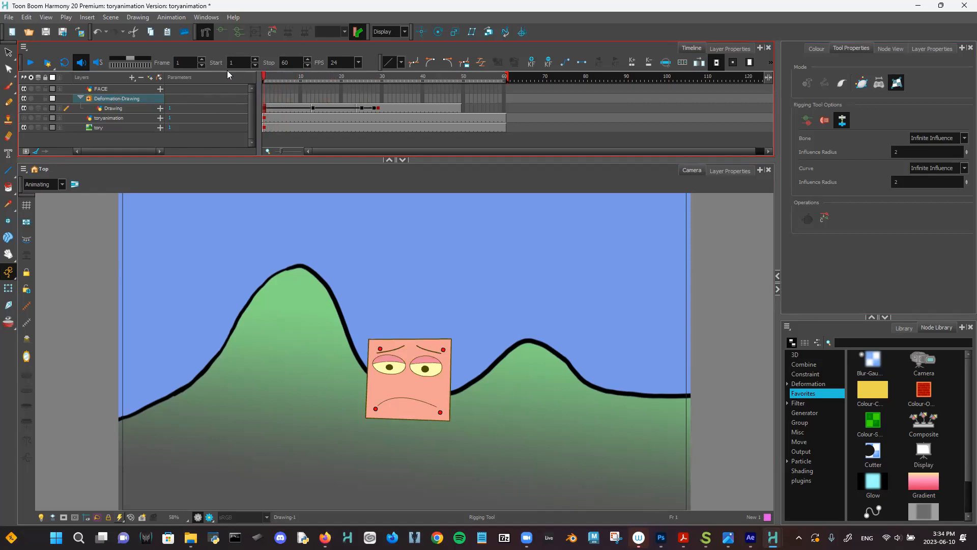
left_click(221, 32)
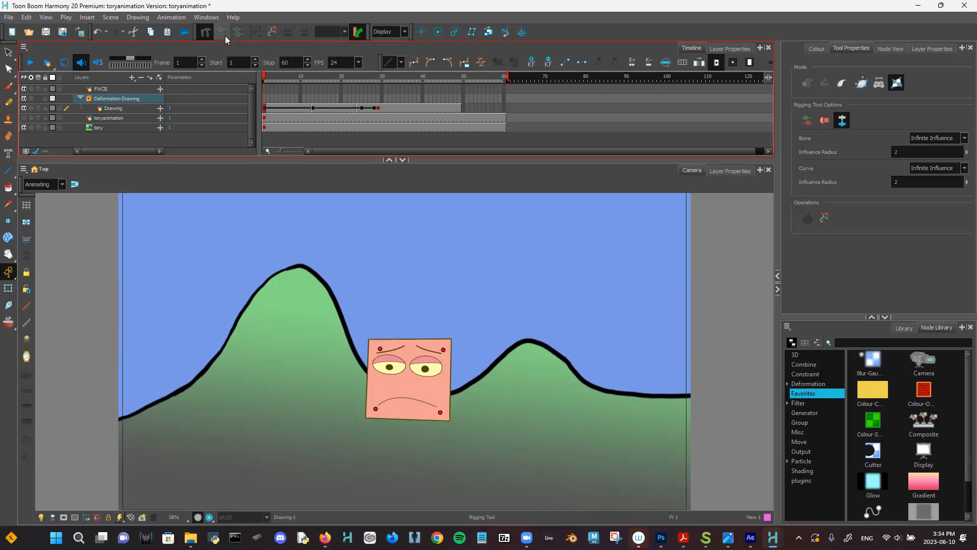
left_click(137, 108)
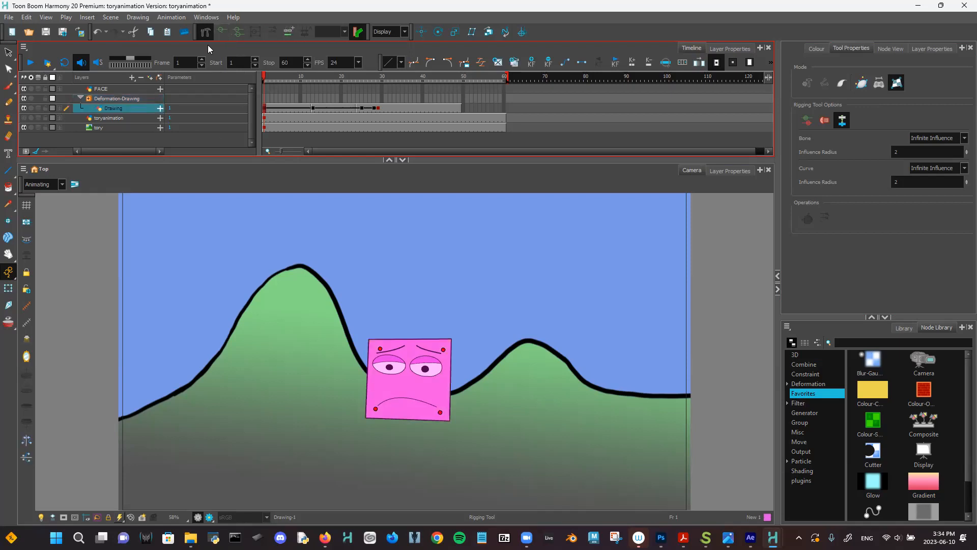
left_click(129, 98)
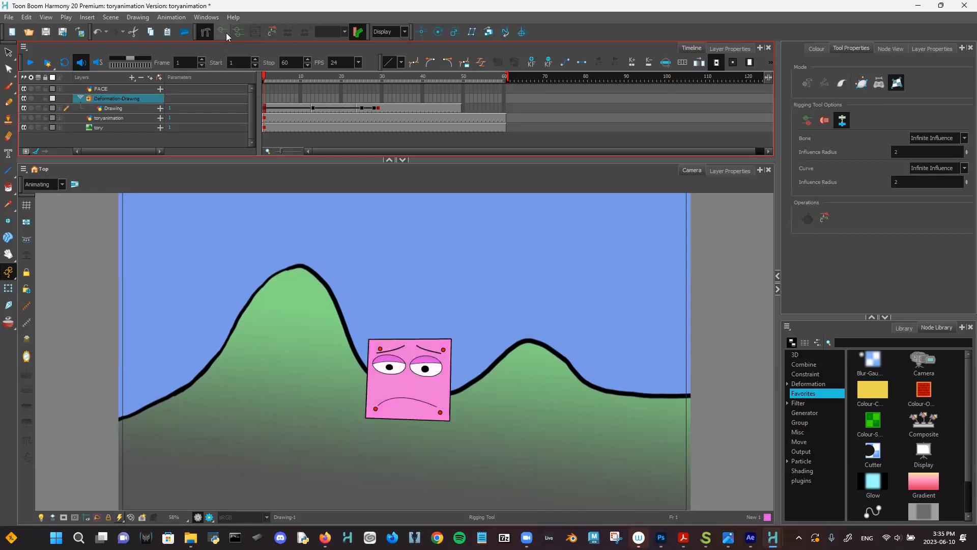
right_click(7, 290)
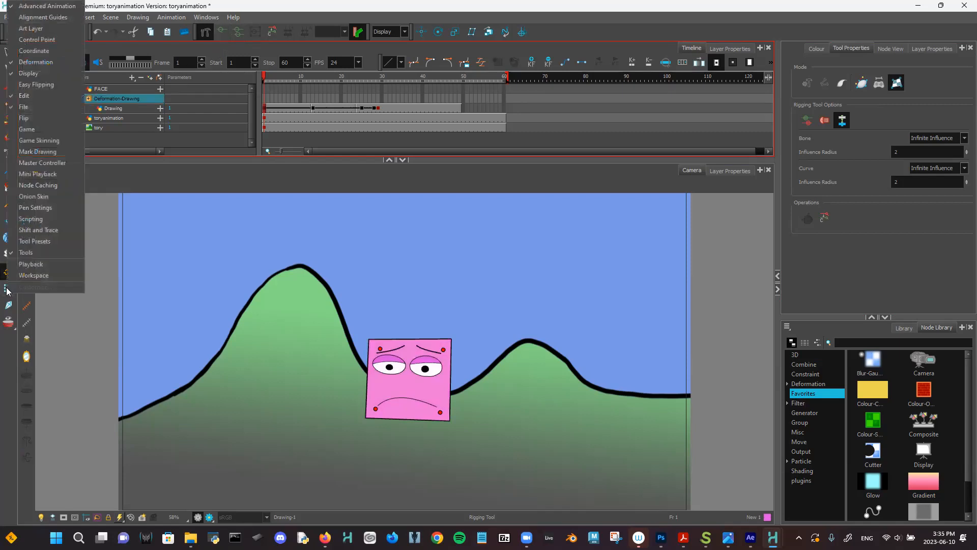
key("Escape")
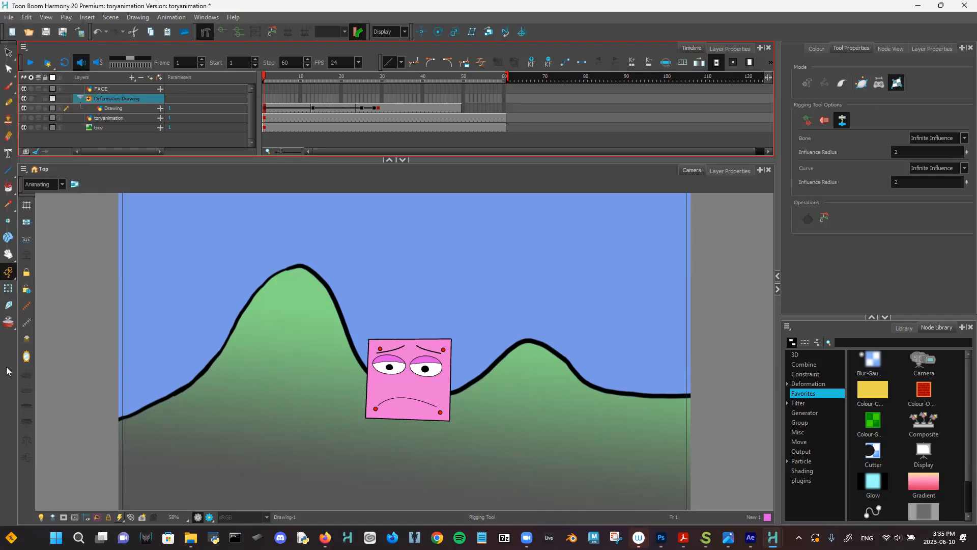
left_click(9, 290)
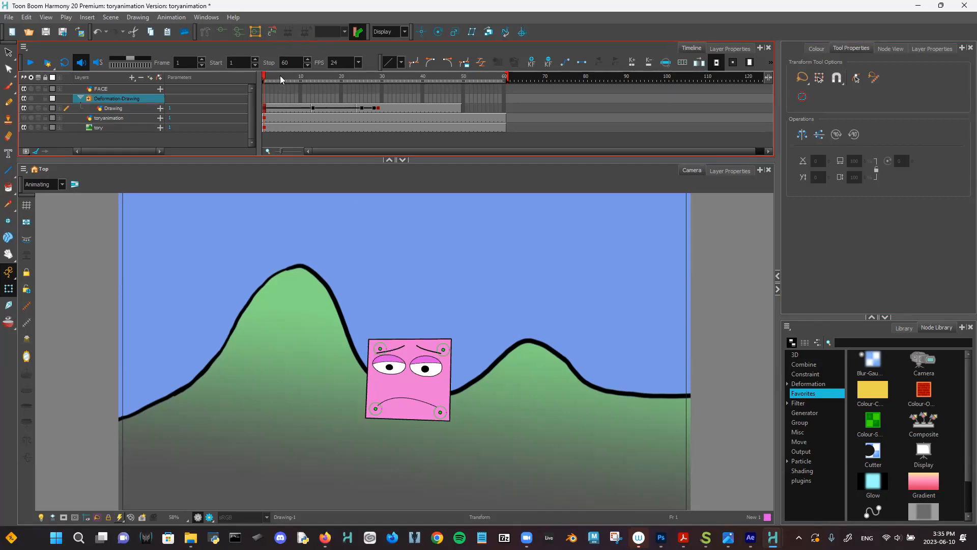
- Key the deformation at frame 1, then pose the top corners at frame 14
left_click(529, 60)
left_click(367, 134)
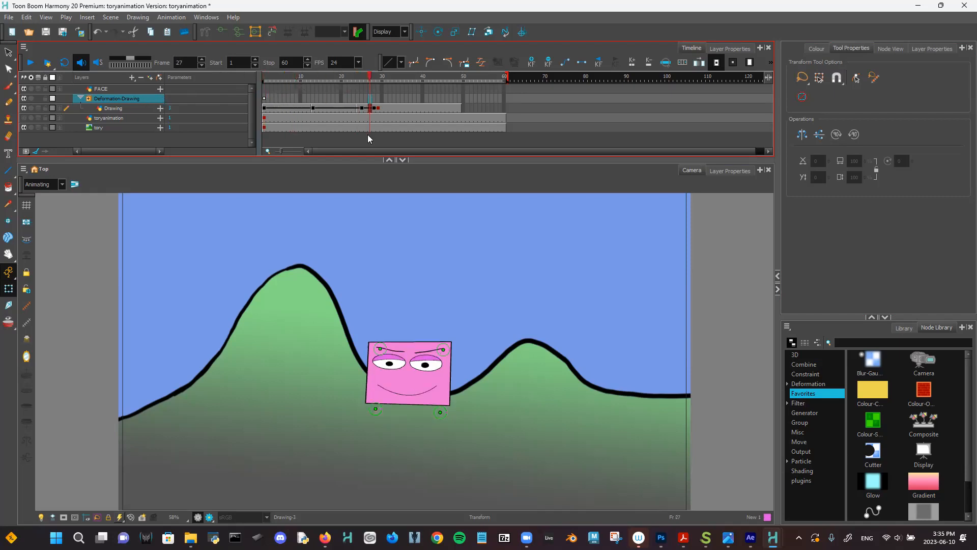
mouse_move(349, 128)
left_mouse_down()
mouse_move(298, 126)
mouse_move(346, 123)
mouse_move(323, 113)
left_mouse_up()
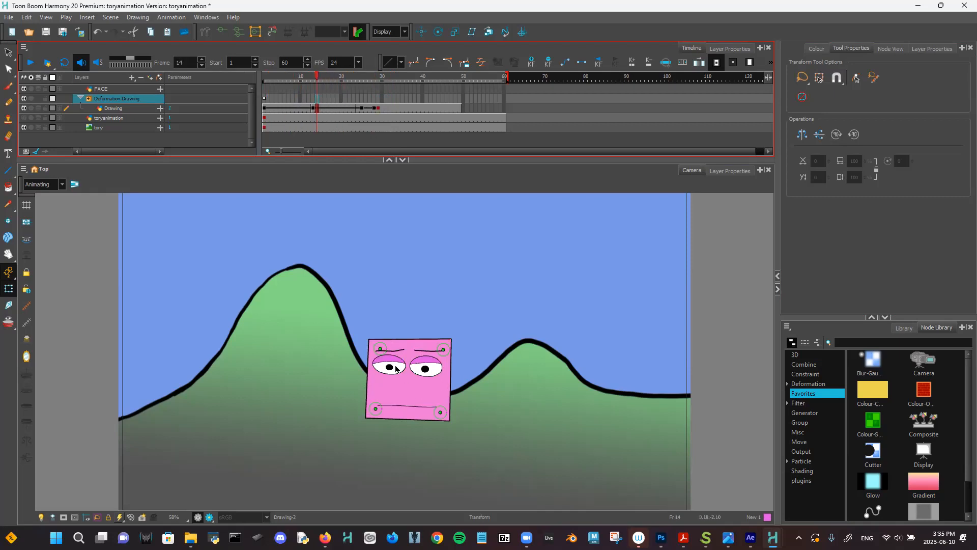
left_click_drag(380, 350, 374, 342)
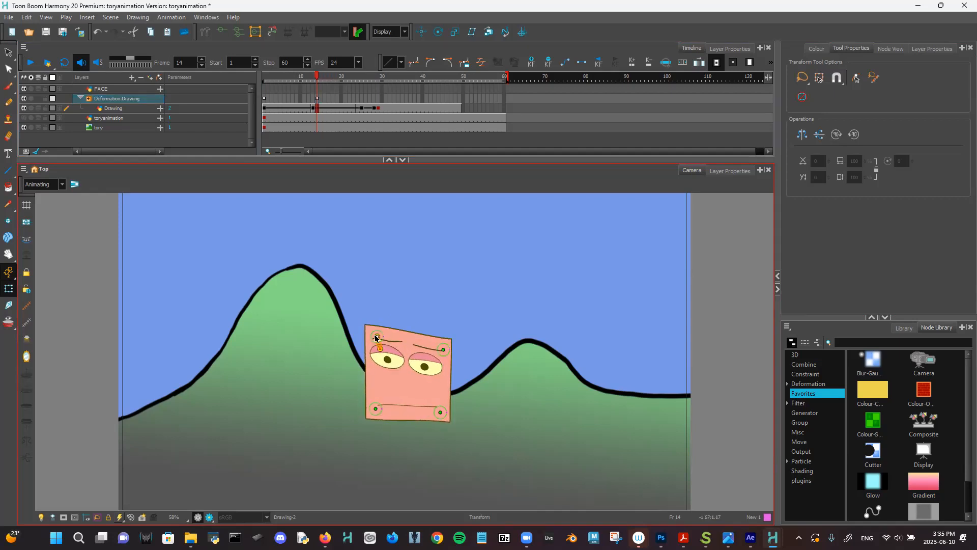
left_click_drag(438, 348, 443, 368)
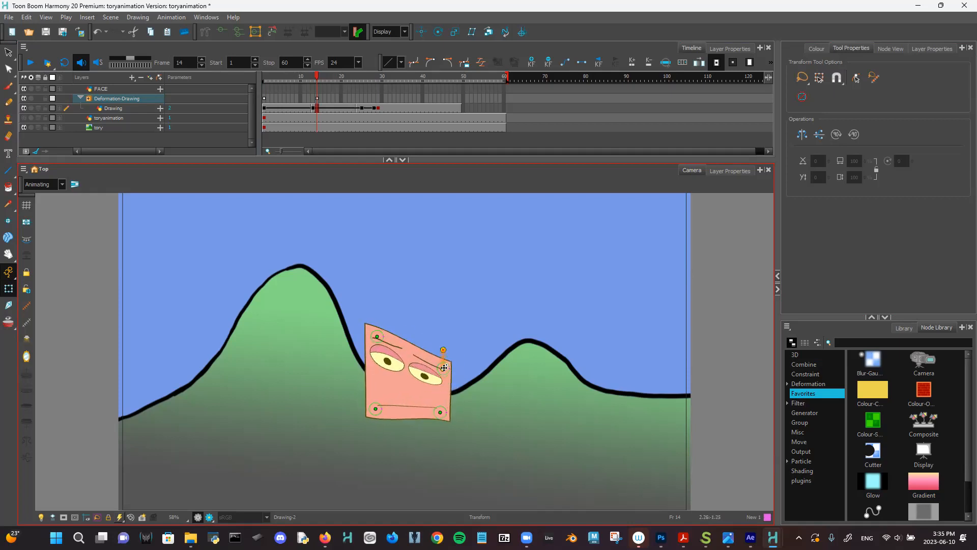
- At frame 41, raise and pull out the bottom corners, then return to frame 1
left_click(318, 100)
left_click_drag(312, 76, 325, 76)
left_click(326, 98)
key("comma")
key("comma")
key("comma")
key("comma")
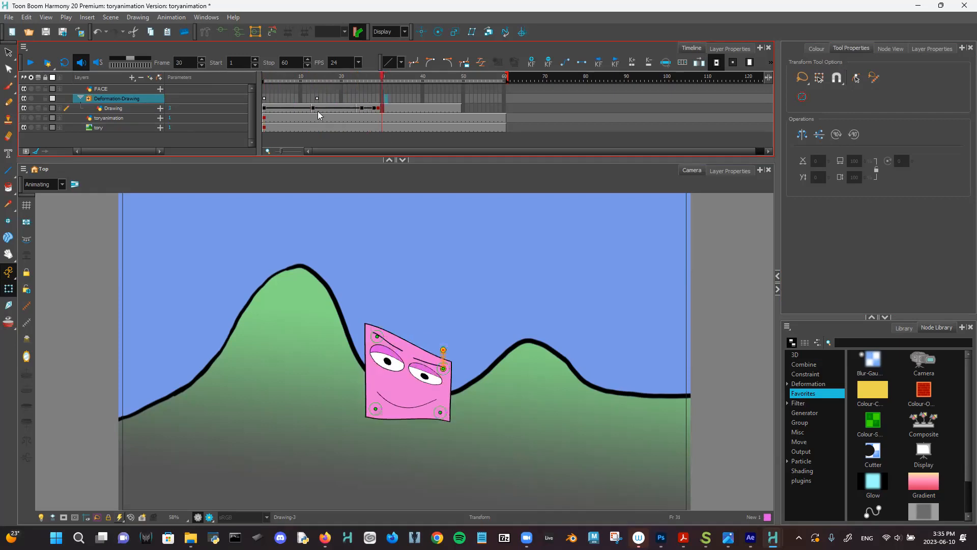
mouse_move(338, 94)
left_mouse_down()
mouse_move(387, 130)
mouse_move(428, 139)
left_mouse_up()
left_click_drag(440, 411, 440, 330)
left_click_drag(375, 409, 364, 390)
left_click_drag(363, 79, 247, 80)
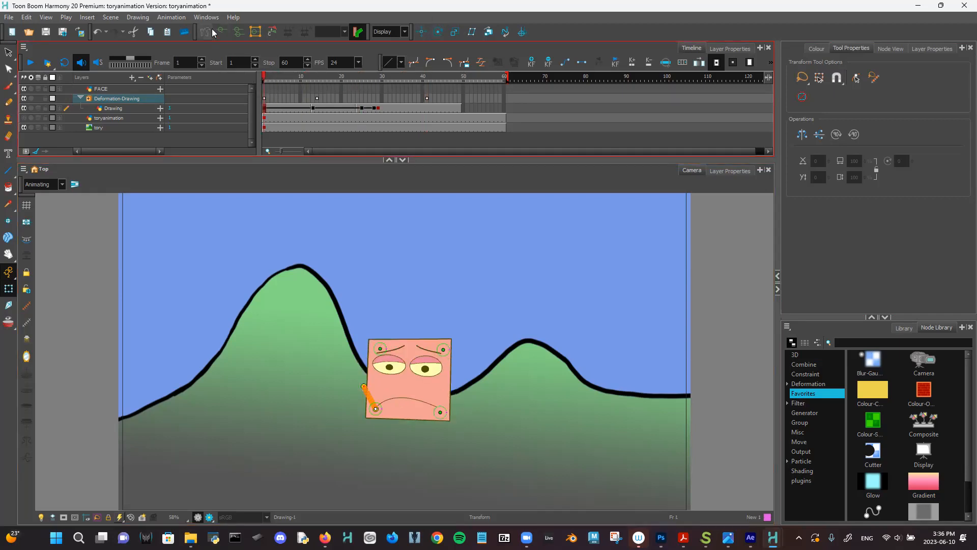
- Play the animation, then extend the face Drawing layer's exposure through frame 60
left_click(31, 63)
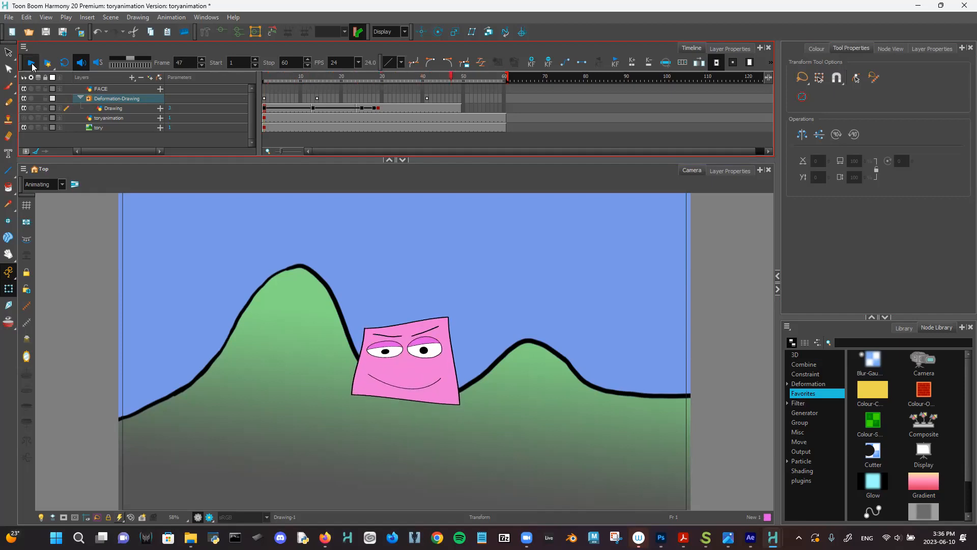
left_click(31, 63)
mouse_move(400, 78)
left_mouse_down()
mouse_move(370, 81)
mouse_move(513, 122)
left_mouse_up()
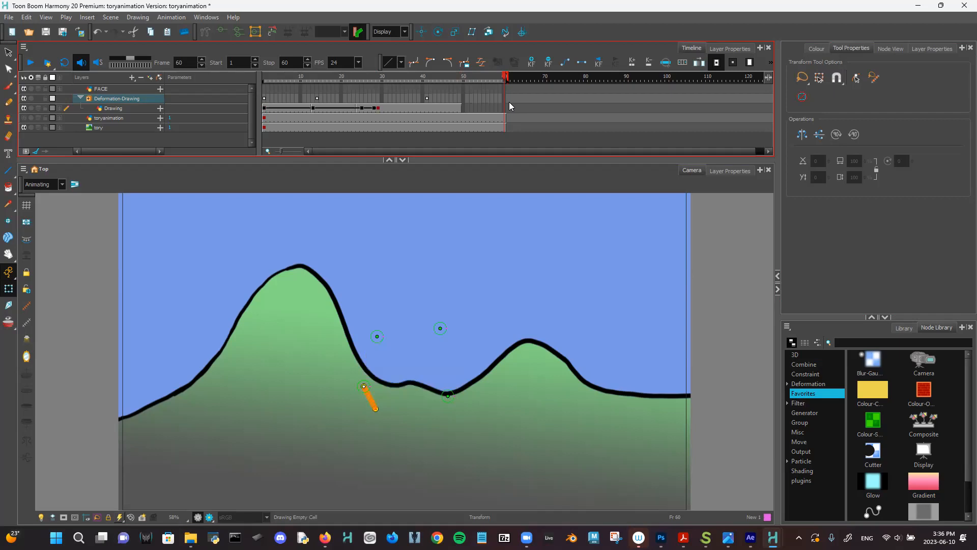
left_click(502, 104)
key("F5")
- Add Drawing keys at frames 29 and 36, move one to frame 39, then return to the first frame
left_click_drag(379, 107, 408, 119)
key("F6")
left_click(382, 108)
left_click(378, 108)
left_click_drag(379, 109, 422, 112)
left_click(421, 111)
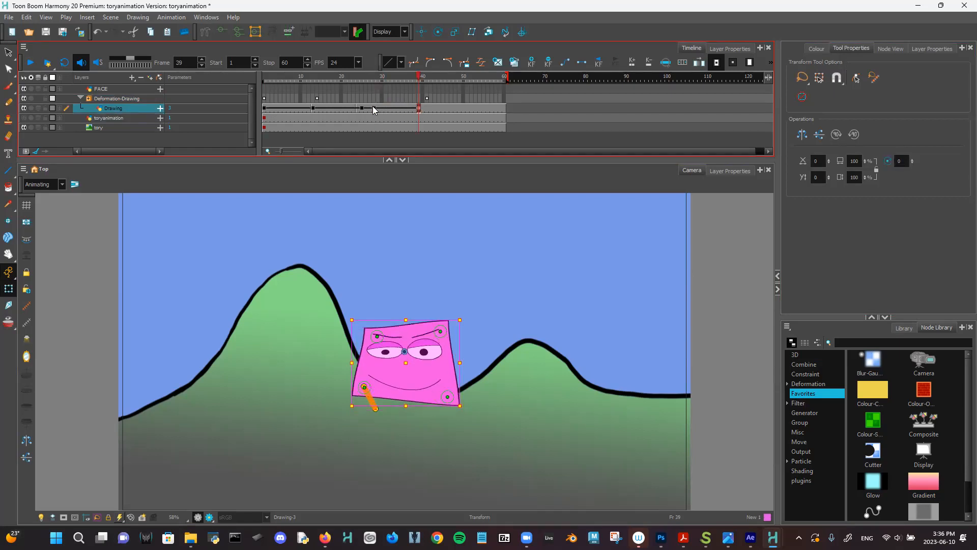
left_click(374, 108)
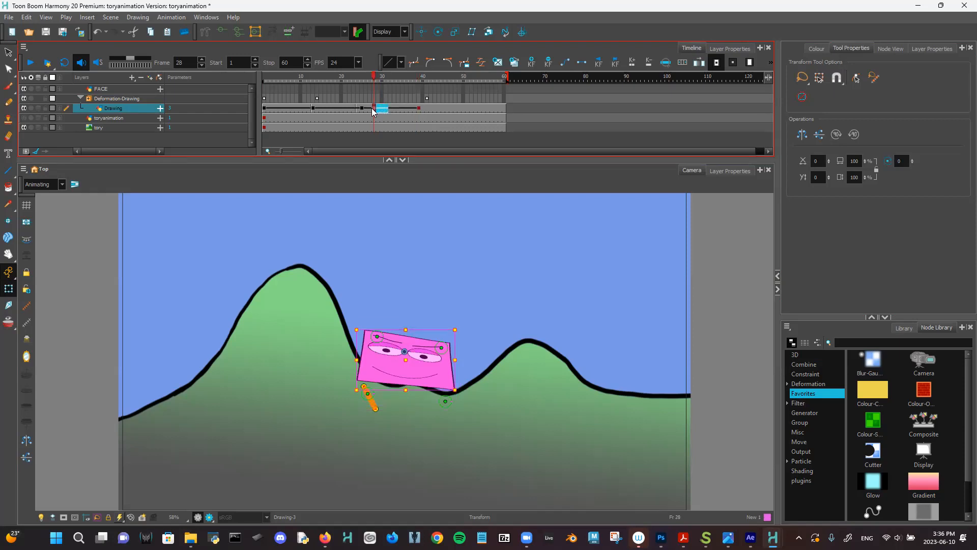
mouse_move(374, 109)
left_mouse_down()
mouse_move(392, 118)
mouse_move(358, 76)
mouse_move(377, 80)
left_mouse_up()
left_click(414, 108)
left_click(308, 108)
key("shift+comma")
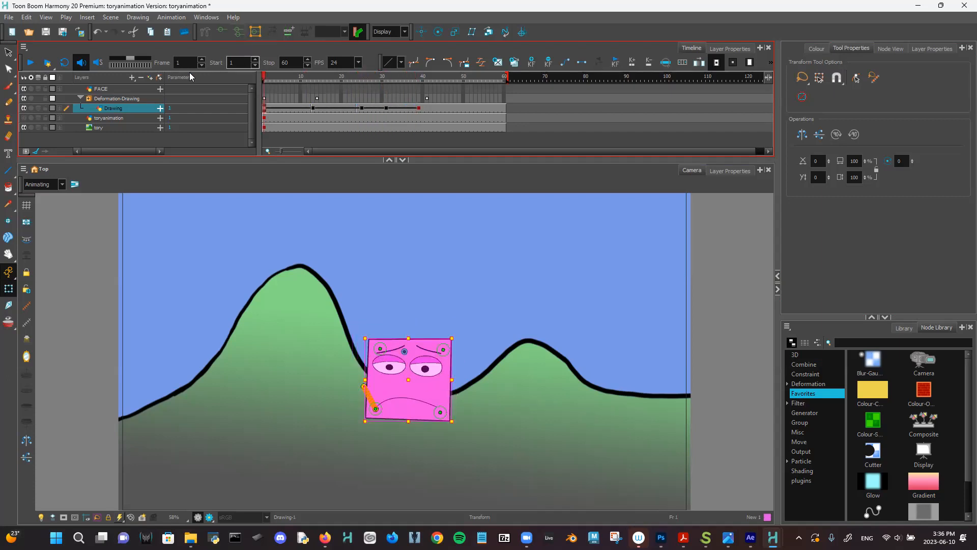
left_click(31, 62)
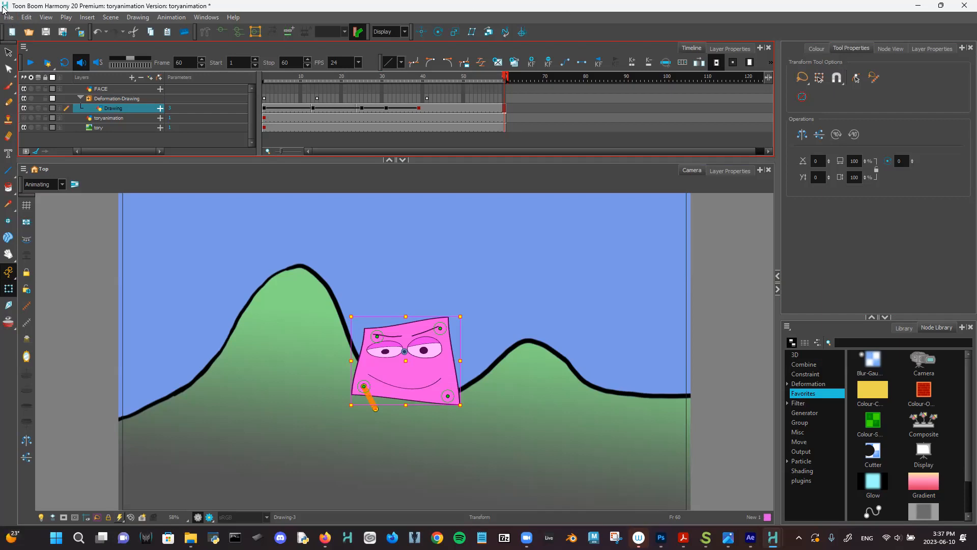
- Save the toryanimation scene with File > Save and minimise Harmony
left_click(10, 18)
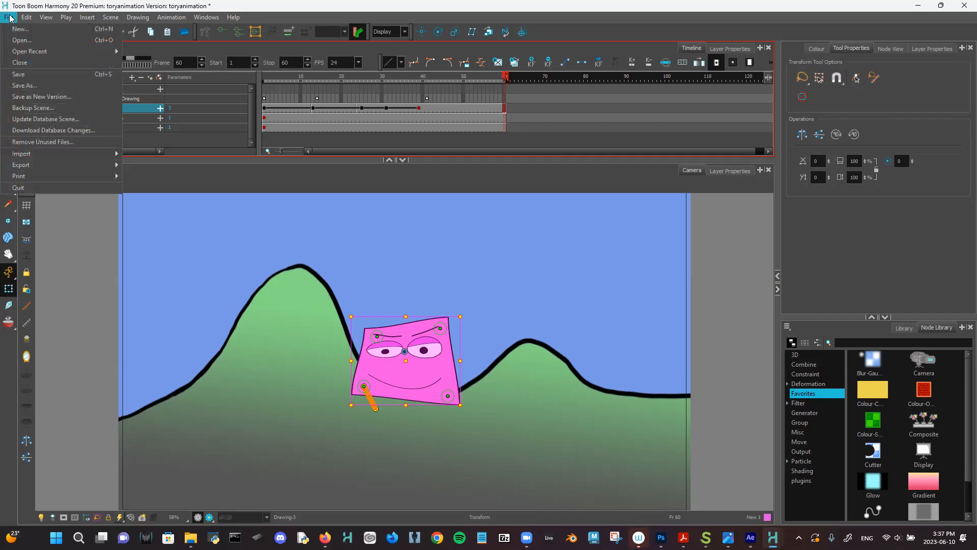
left_click(35, 76)
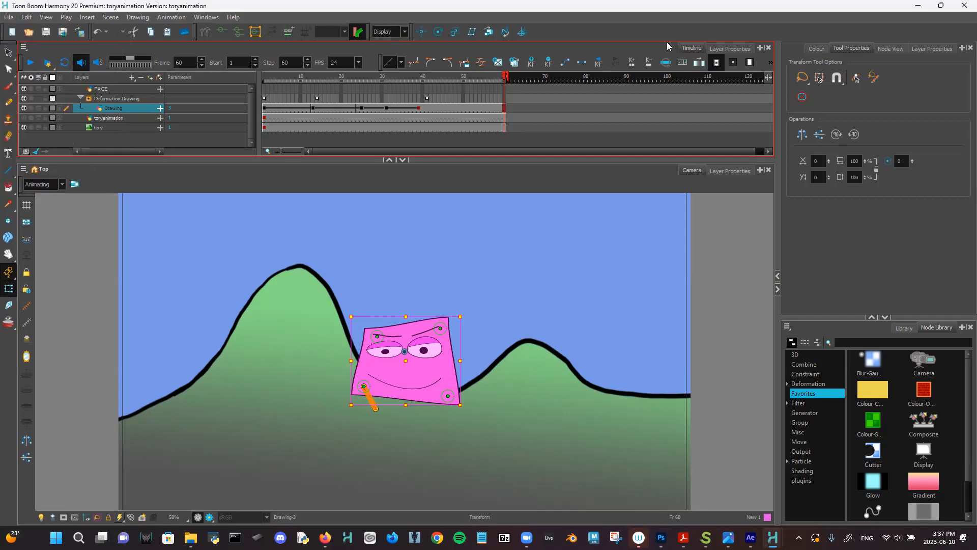
left_click(918, 6)
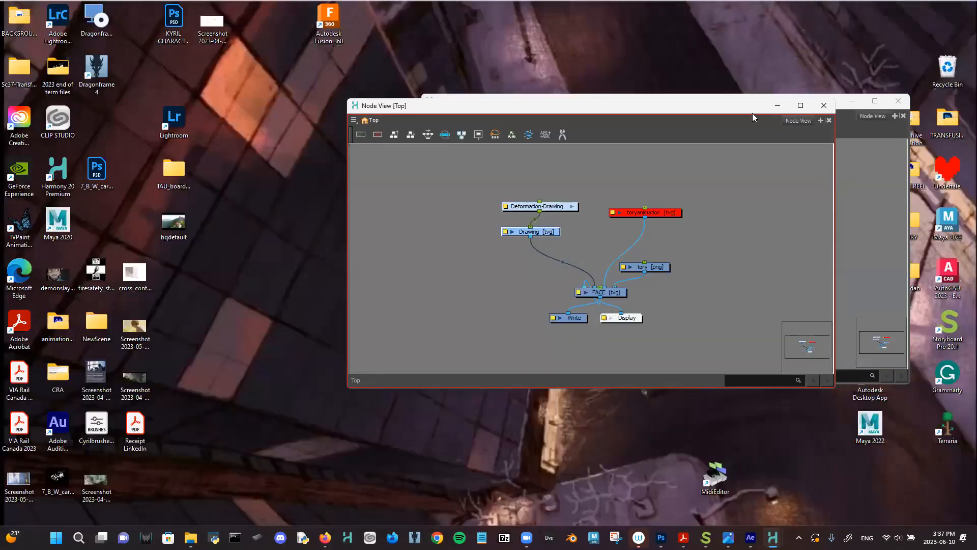
- Drag the two floating Node View windows apart, close both, and restore Harmony
left_click_drag(749, 111, 680, 101)
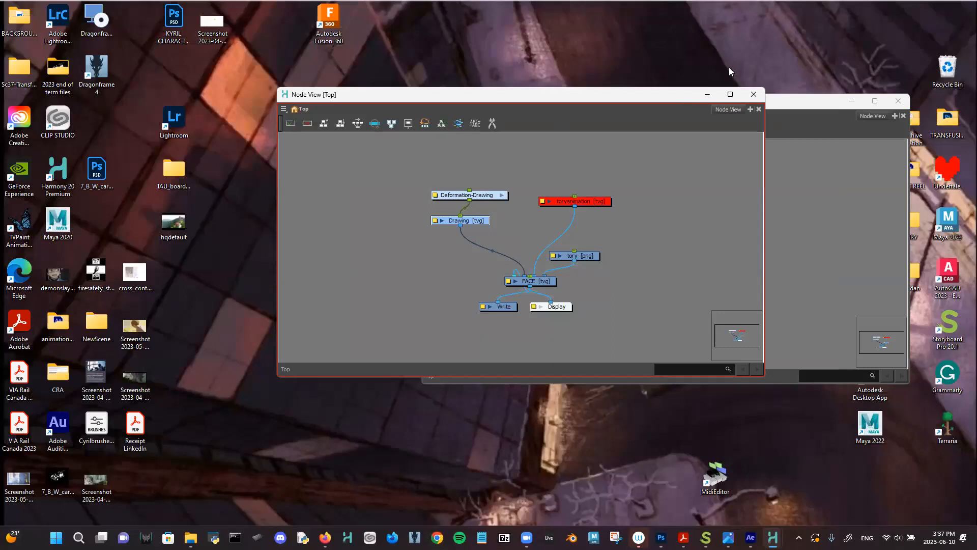
left_click_drag(671, 101, 530, 92)
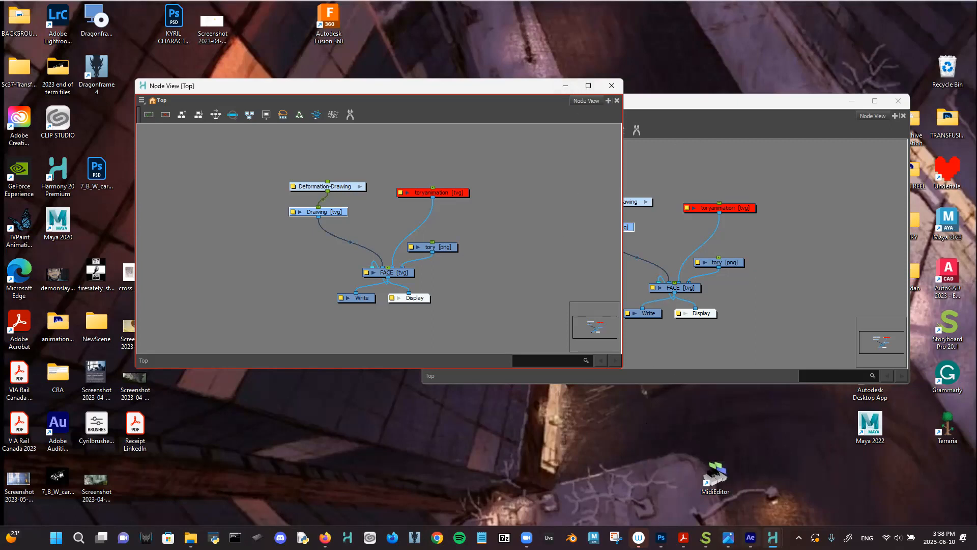
left_click(611, 87)
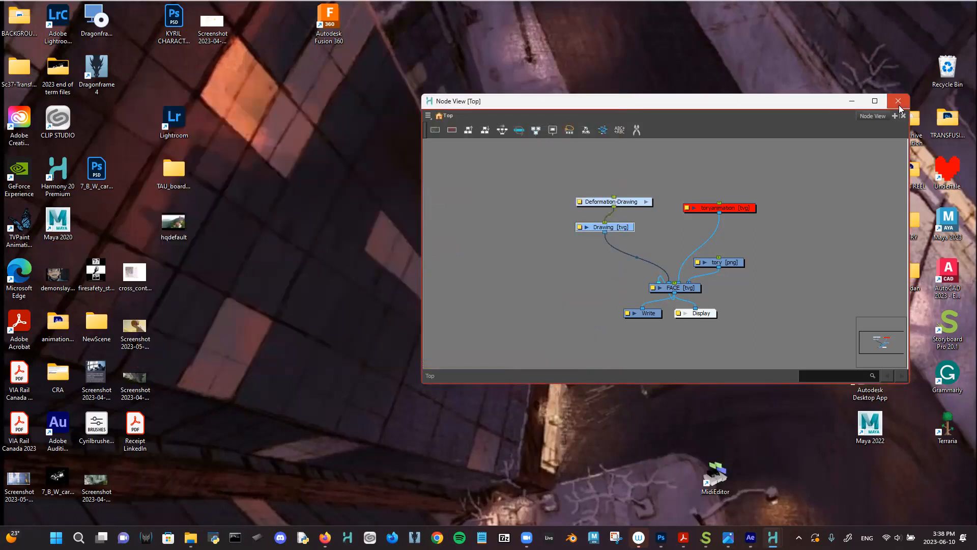
left_click(898, 102)
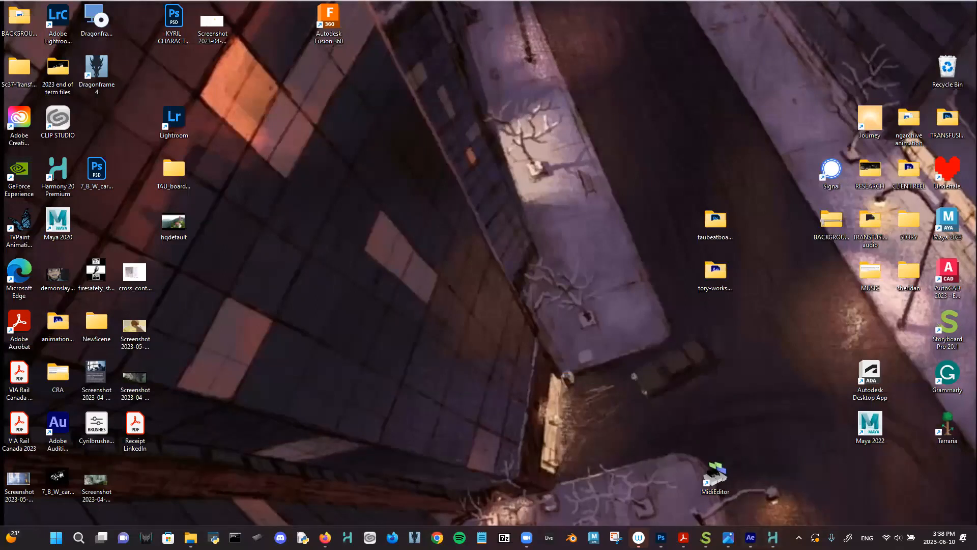
left_click(772, 536)
mouse_move(750, 537)
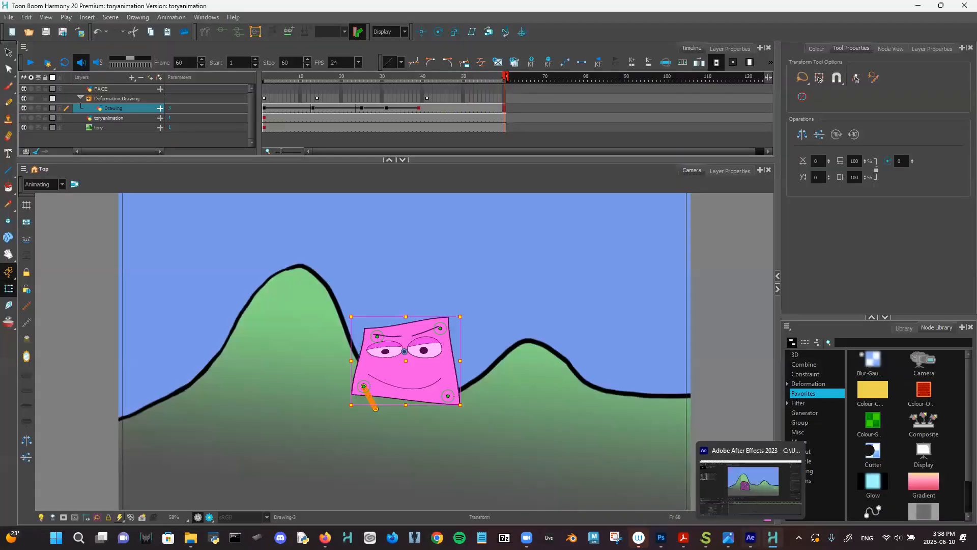